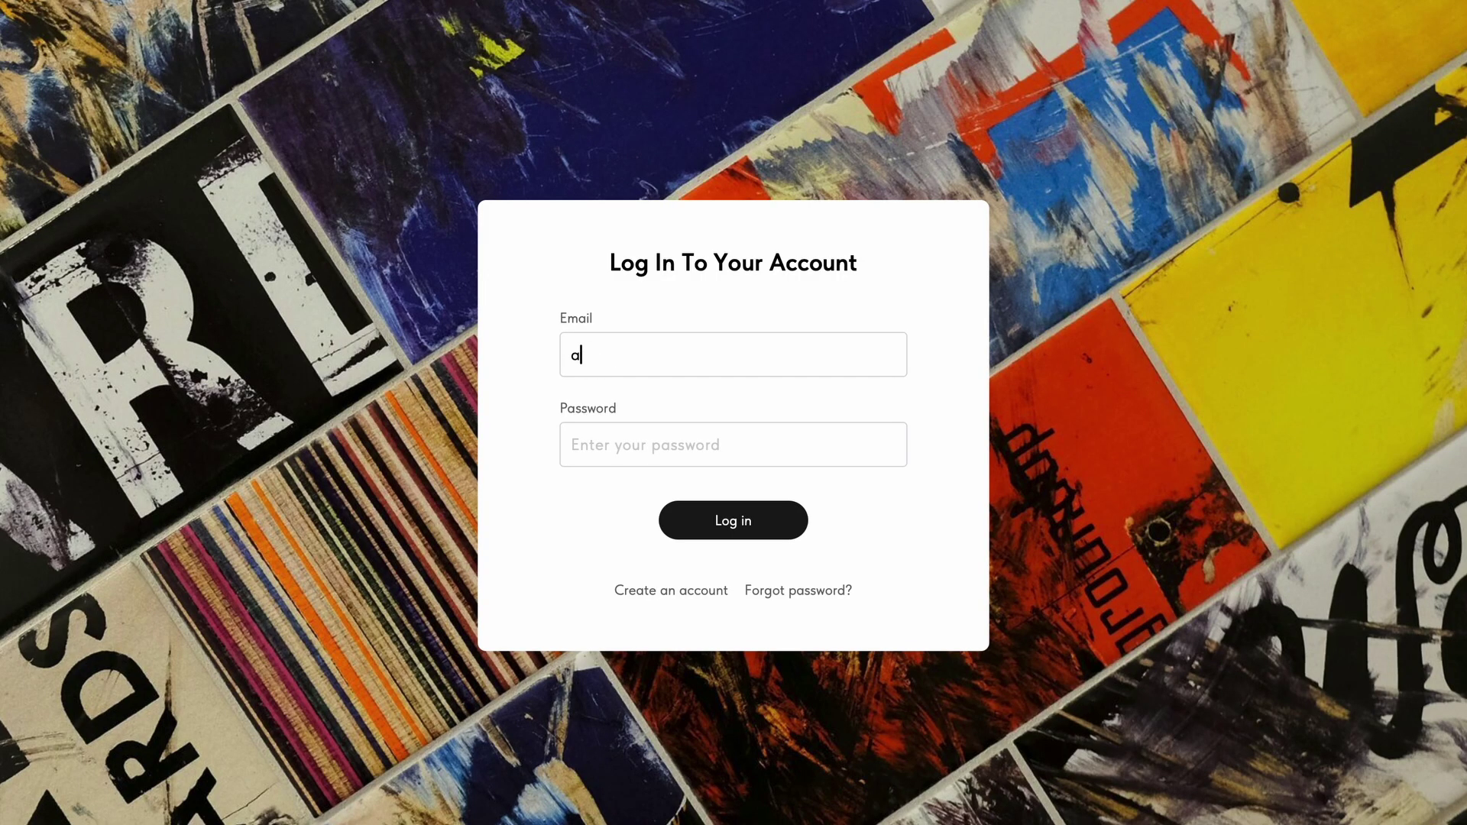
# Sign in to the members area with the member's e-mail and password.
pyautogui.write('team.com')
pyautogui.click(579, 440)
pyautogui.write('•••••••••')
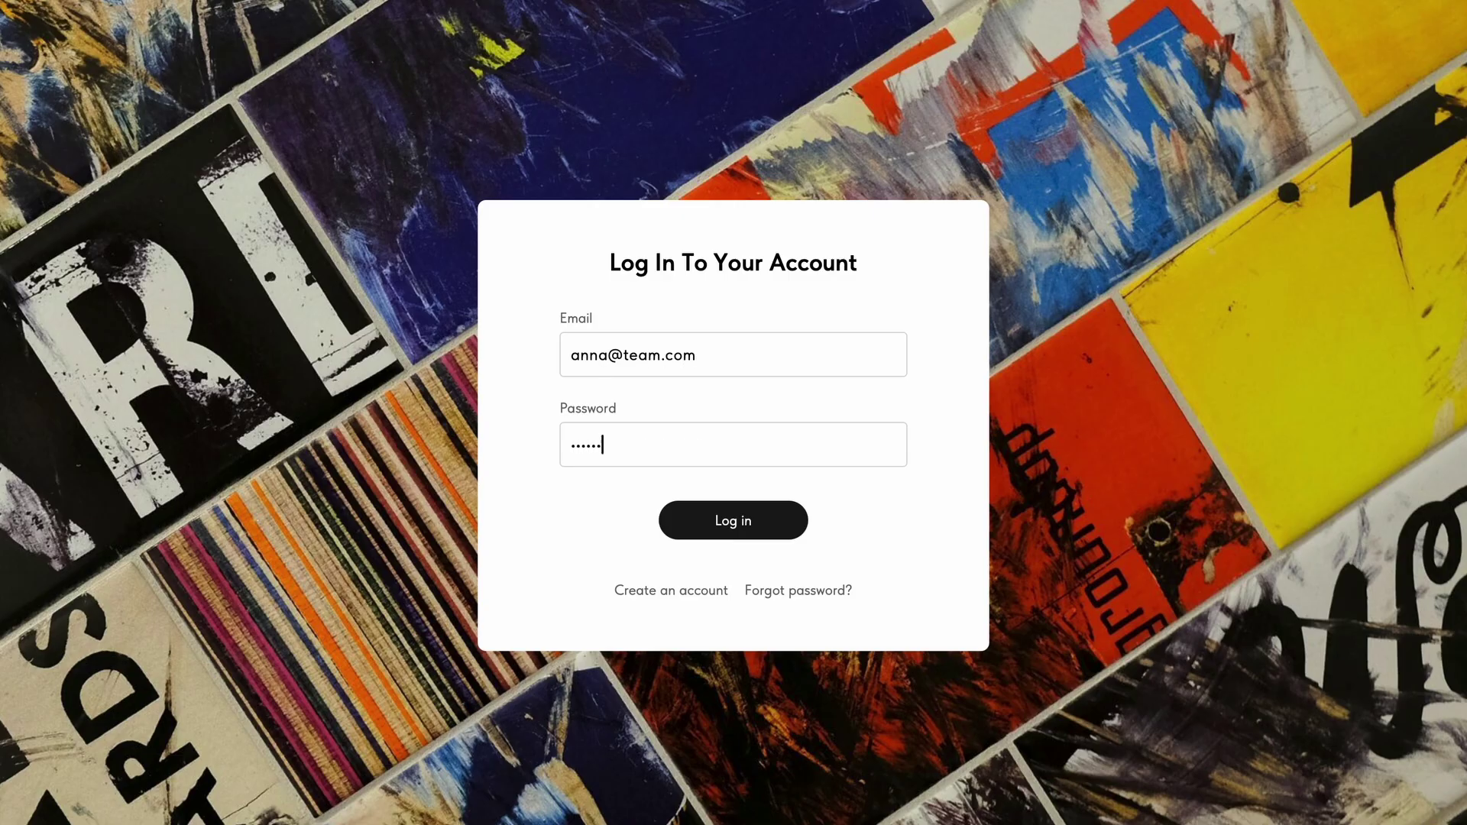
pyautogui.press('Return')
# Scroll the marketing wiki, view Marketing And Design's page access, and open the workshop order form.
pyautogui.scroll(-6, 1210, 530)
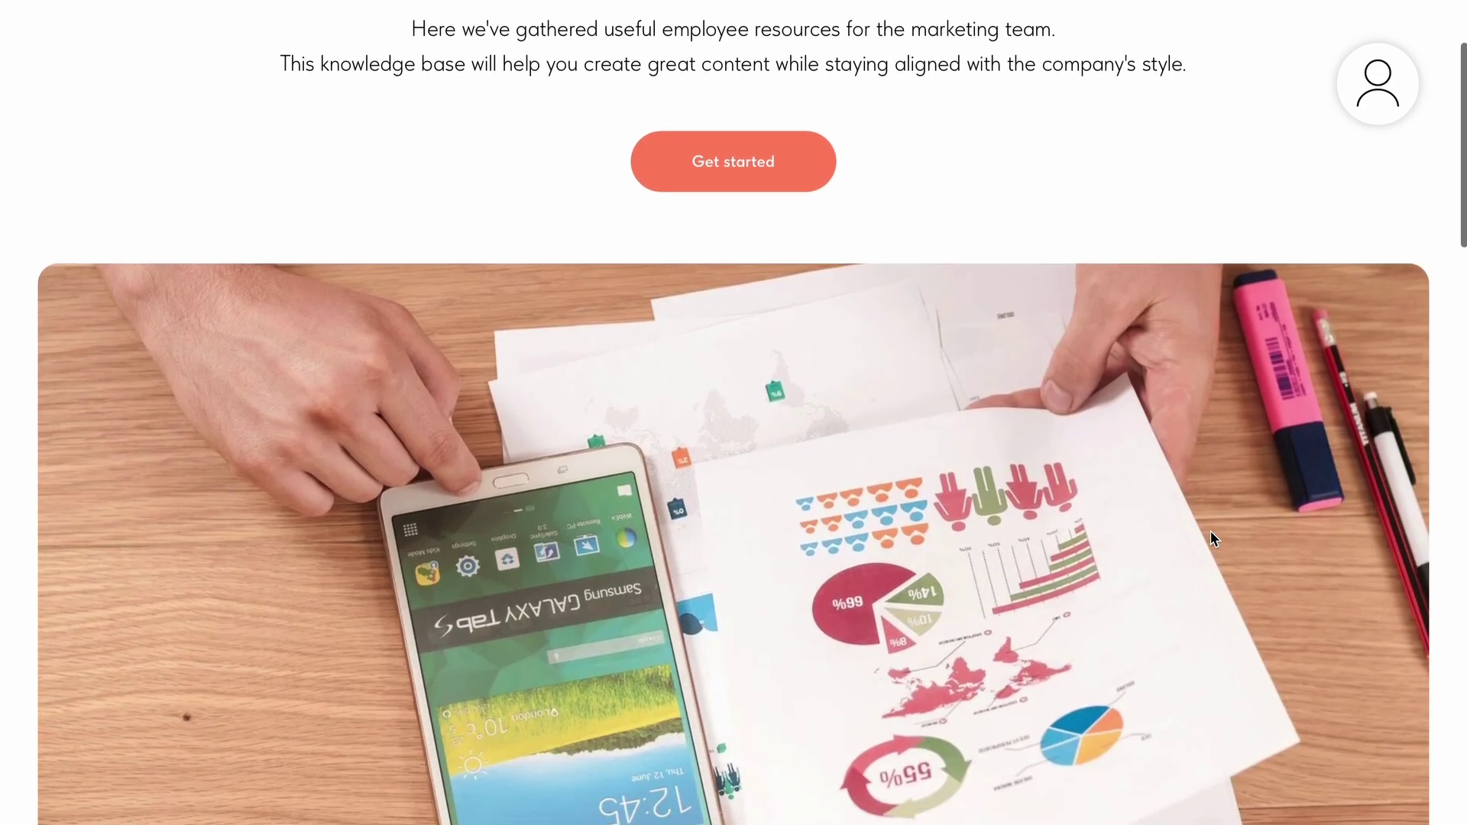
pyautogui.scroll(-8, 1210, 530)
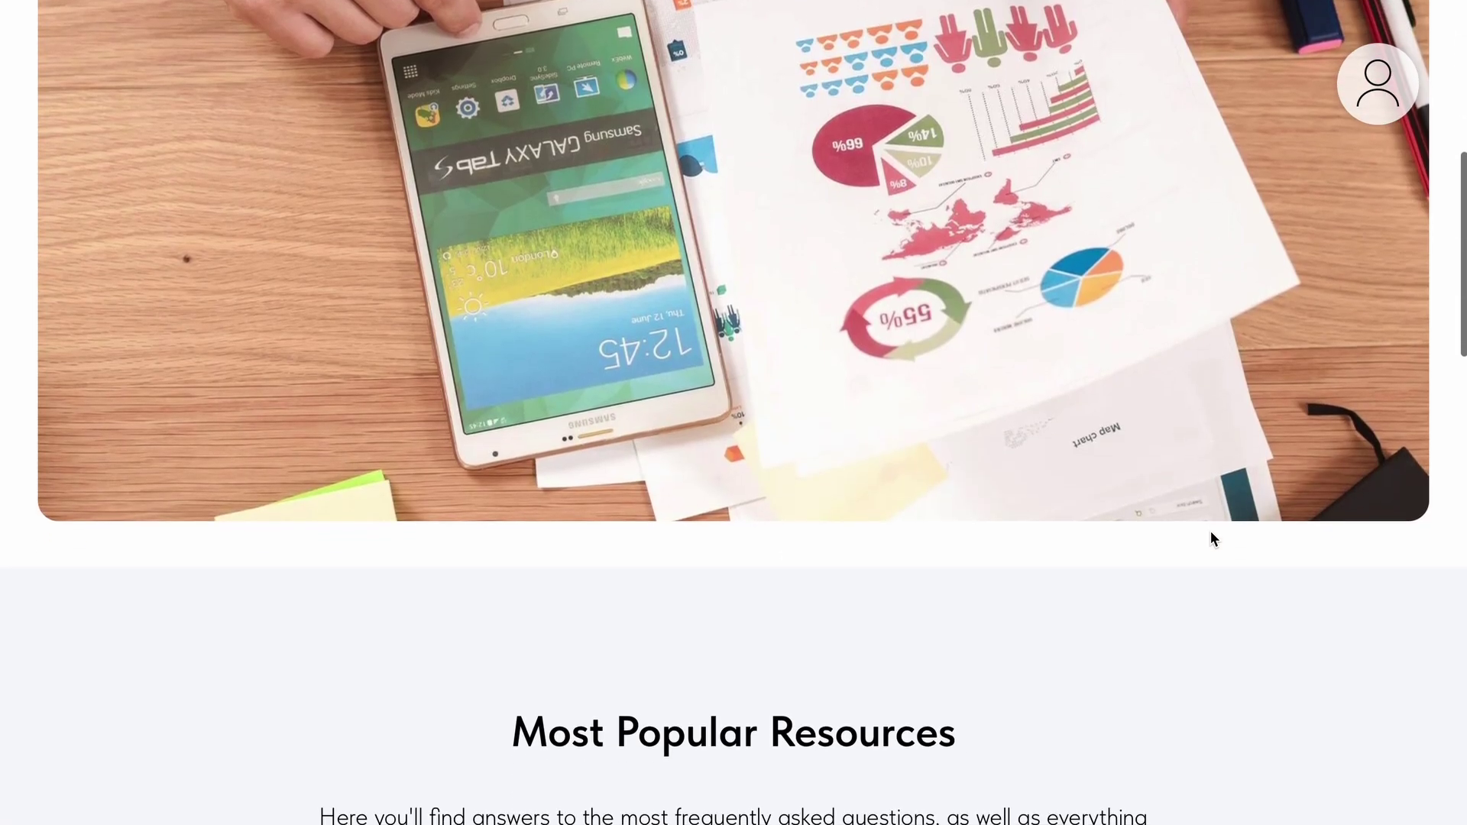
pyautogui.scroll(-5, 1210, 530)
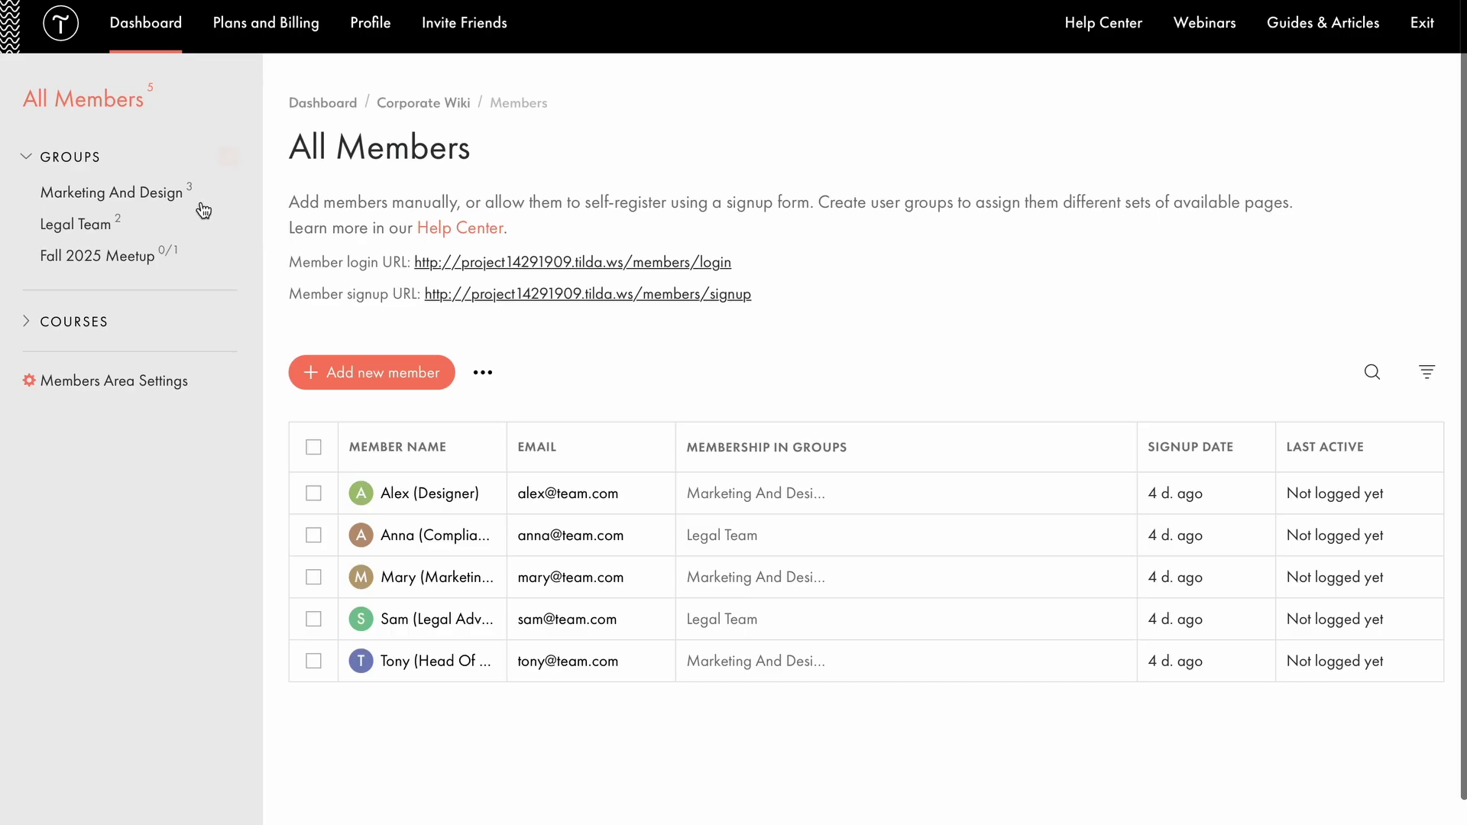
pyautogui.click(163, 190)
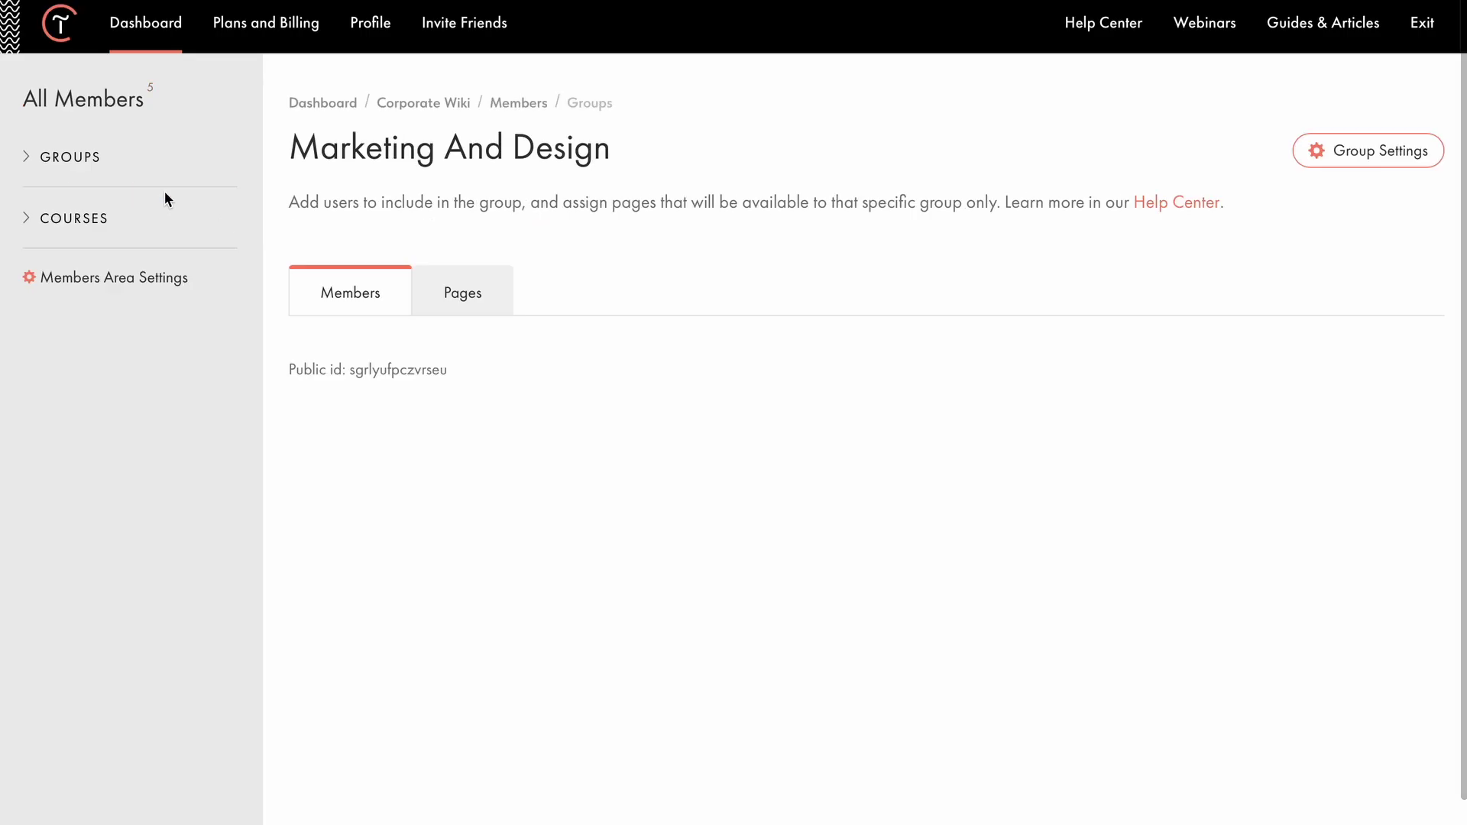
pyautogui.click(473, 359)
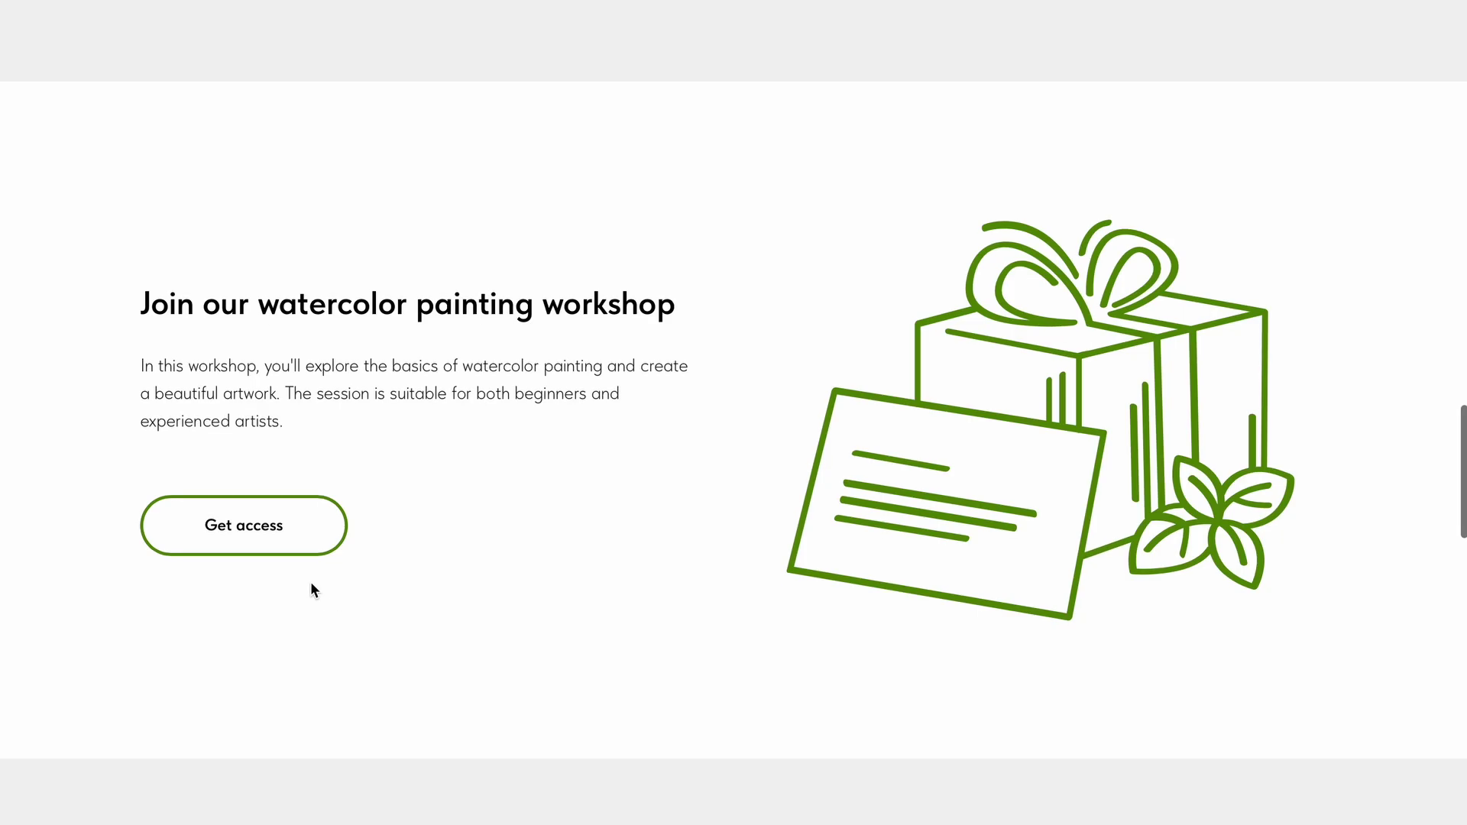
pyautogui.click(272, 547)
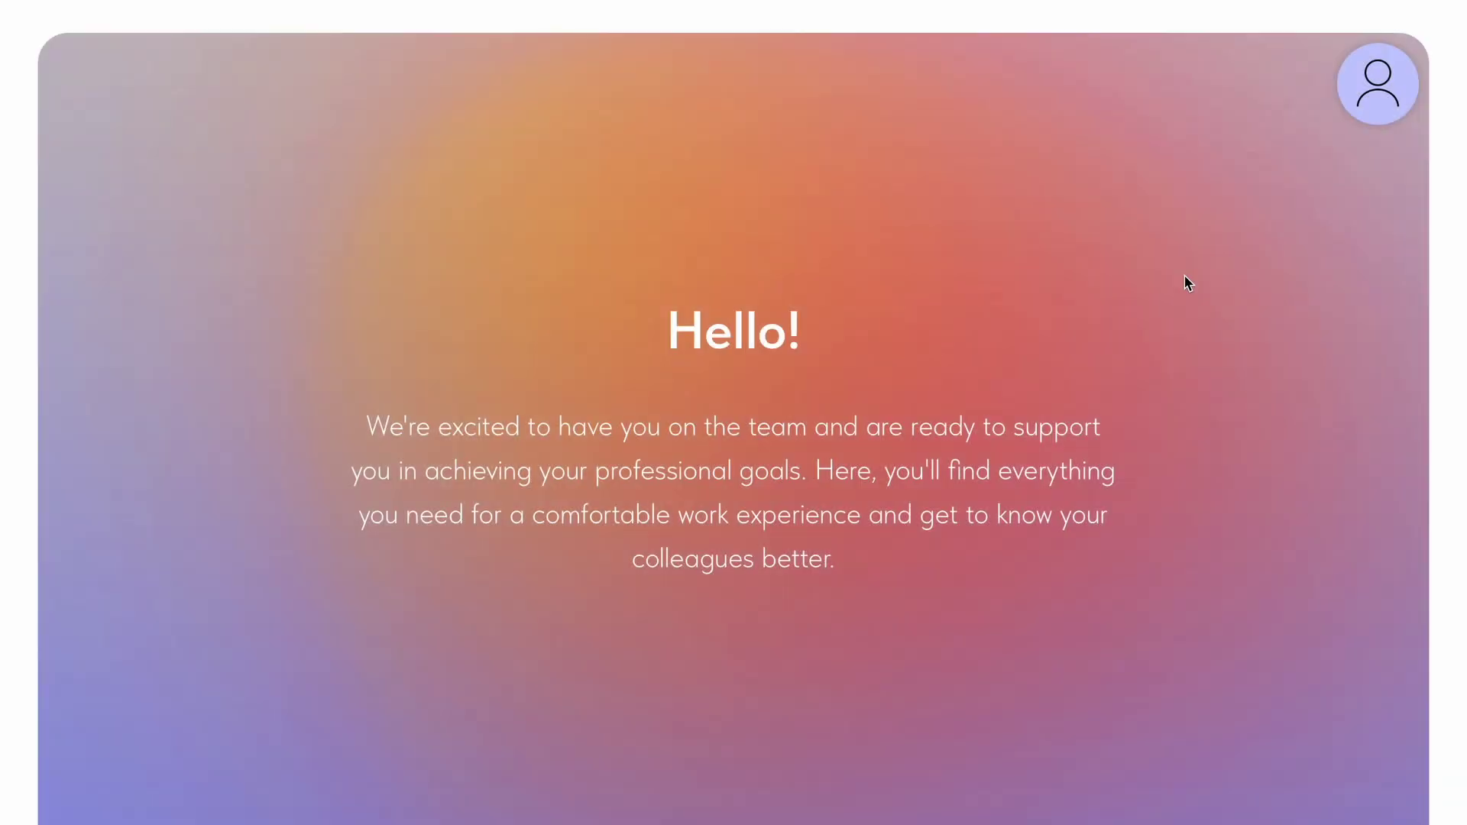
# Scroll the Corporate Wiki site and reach its empty All Members management page.
pyautogui.scroll(-5, 1186, 284)
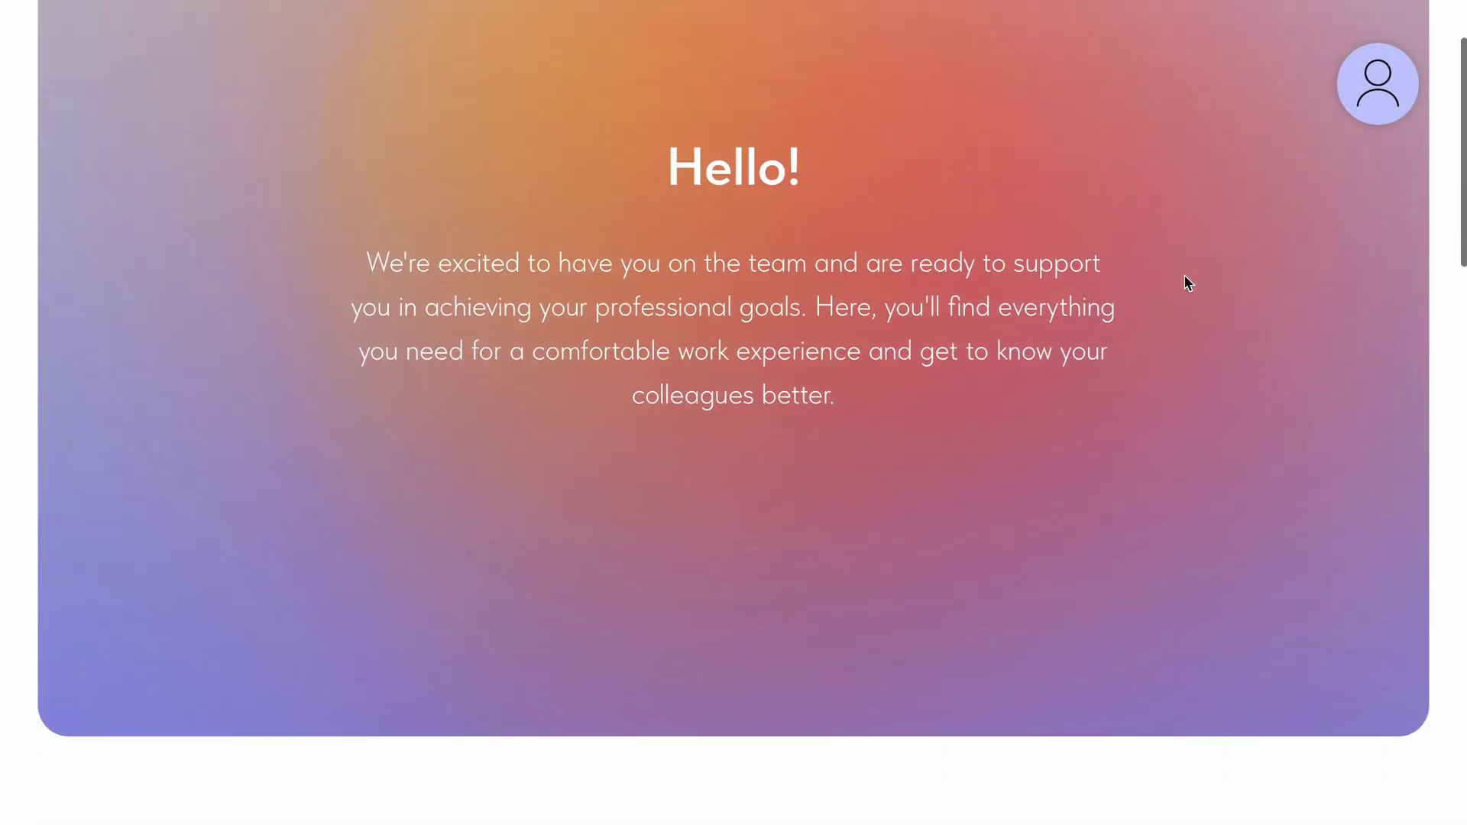
pyautogui.scroll(-3, 1186, 284)
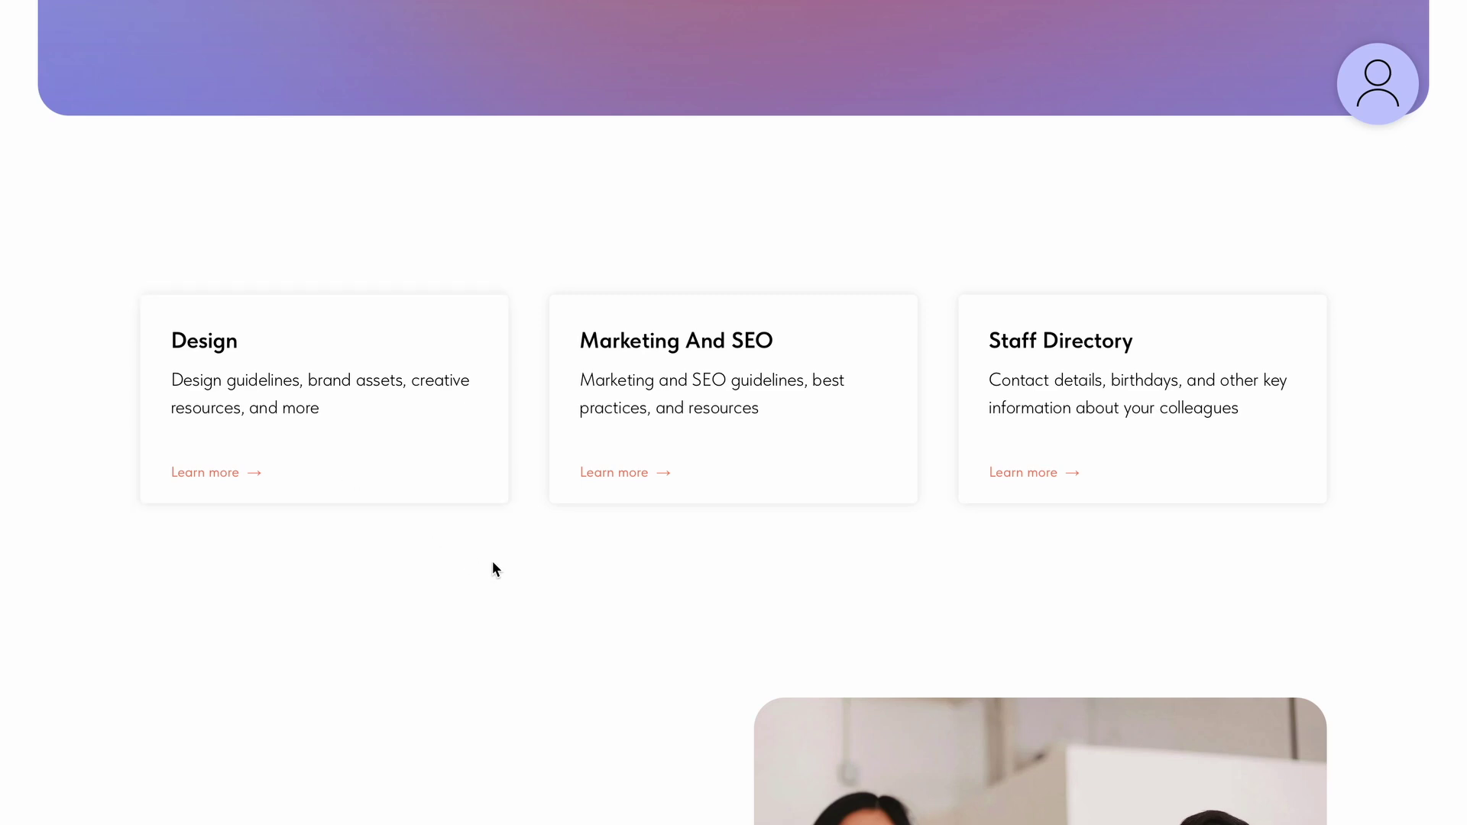
pyautogui.scroll(-3, 620, 573)
pyautogui.scroll(-10, 620, 573)
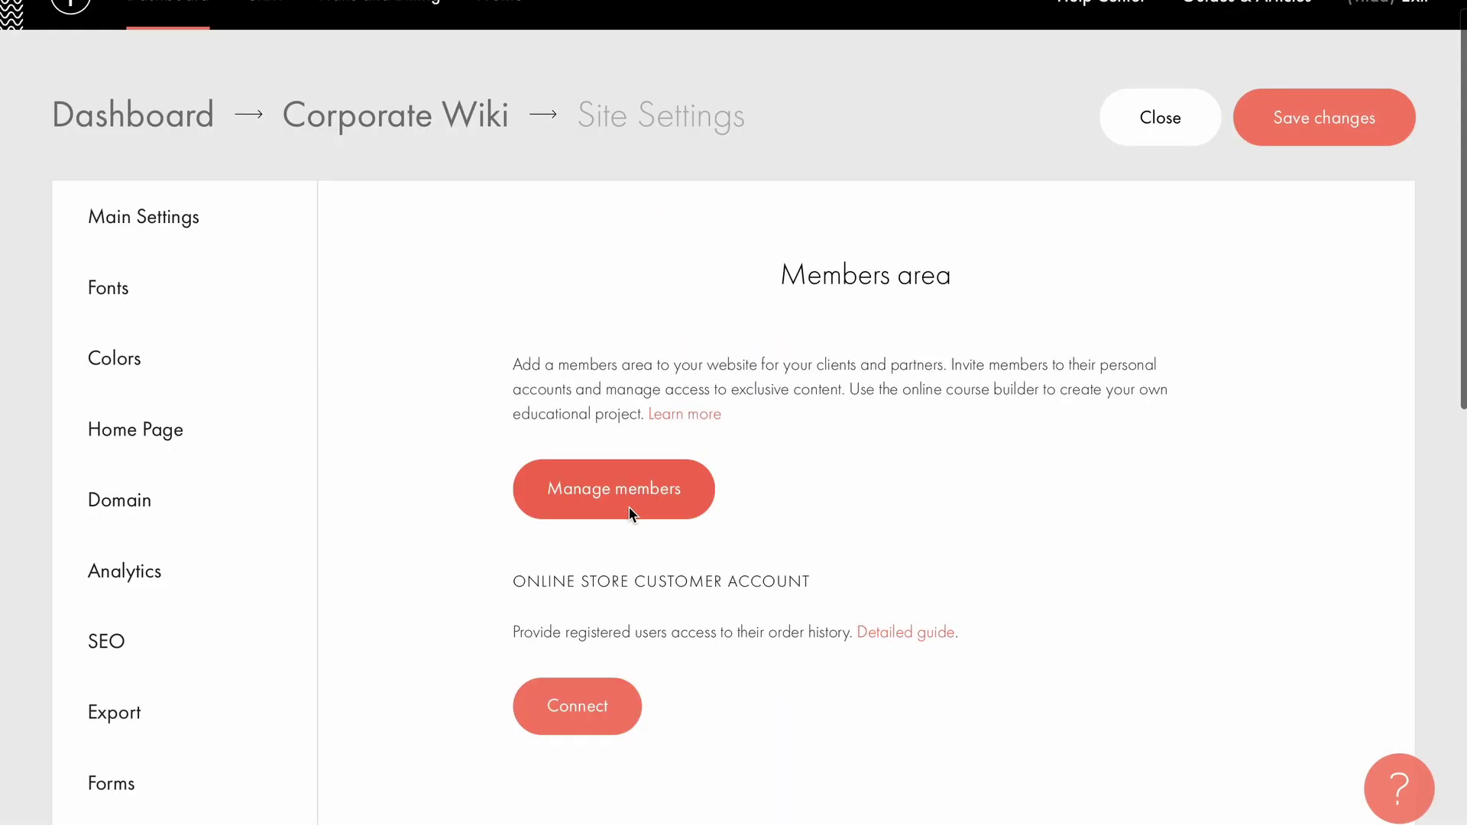
pyautogui.click(631, 512)
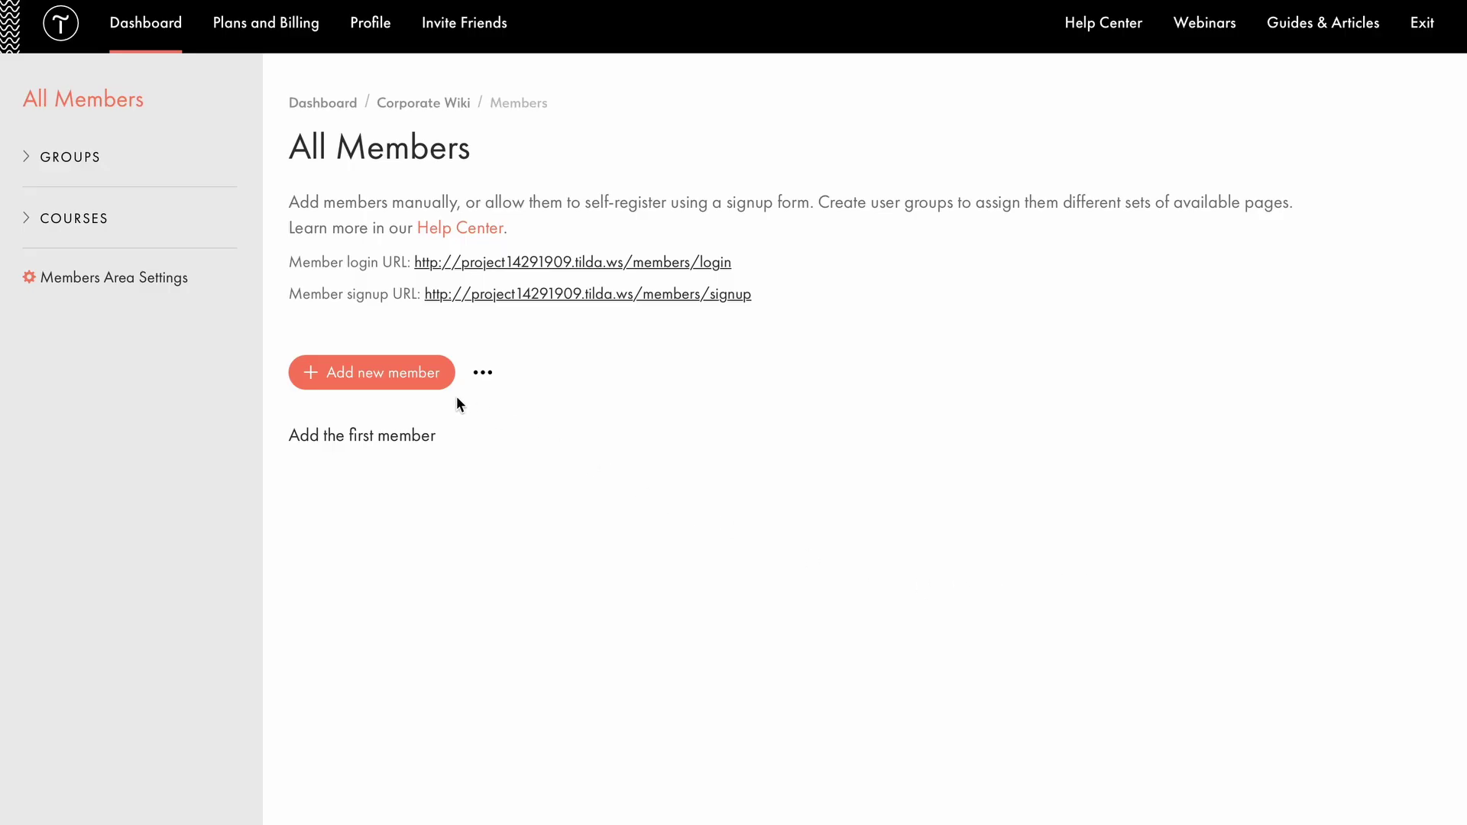
# Add a member with the designer's name and e-mail, with password auto-generation switched off.
pyautogui.click(430, 378)
pyautogui.write('Alex (Designer')
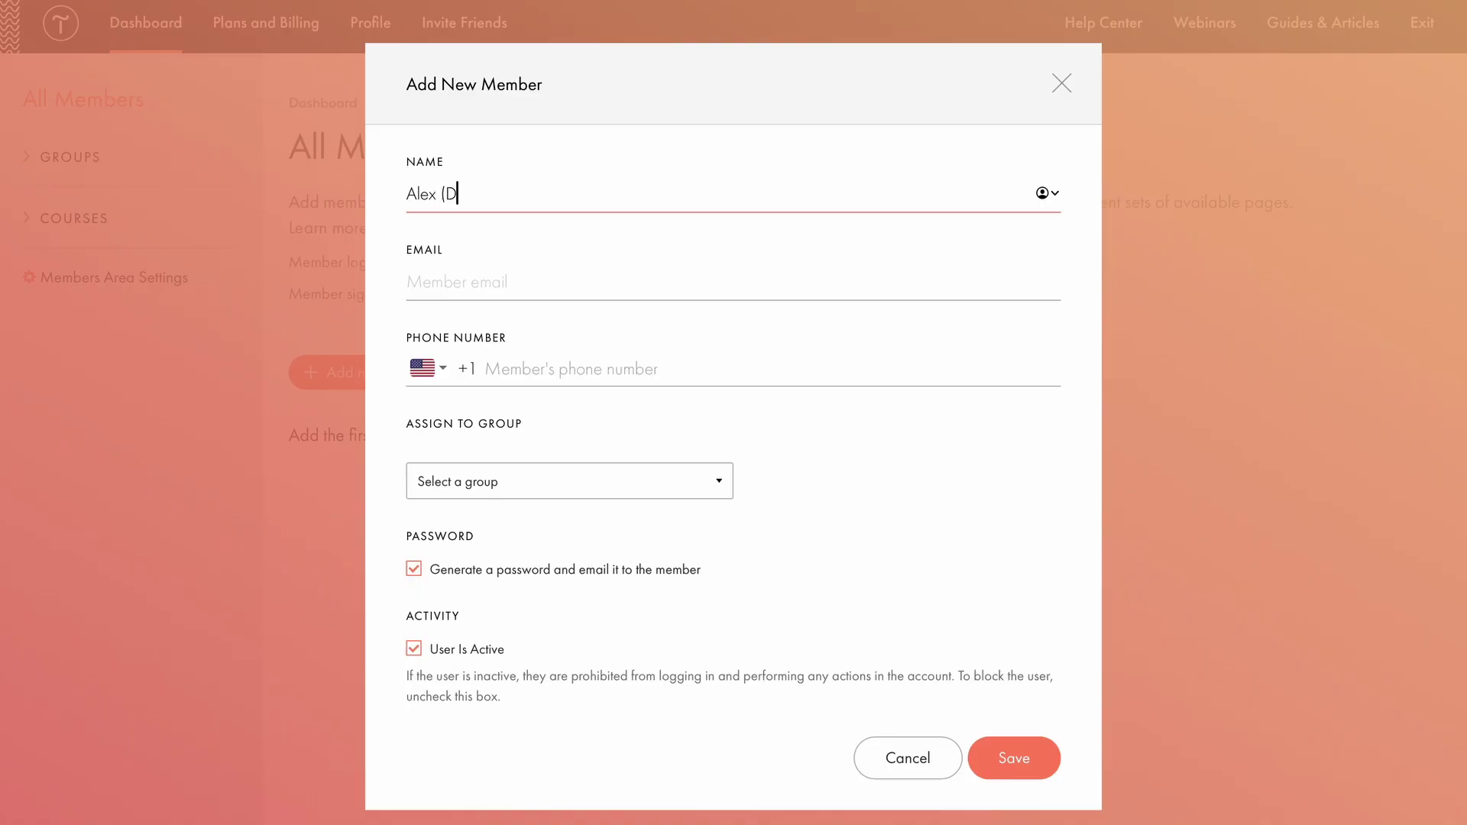
pyautogui.write(')')
pyautogui.press('Tab')
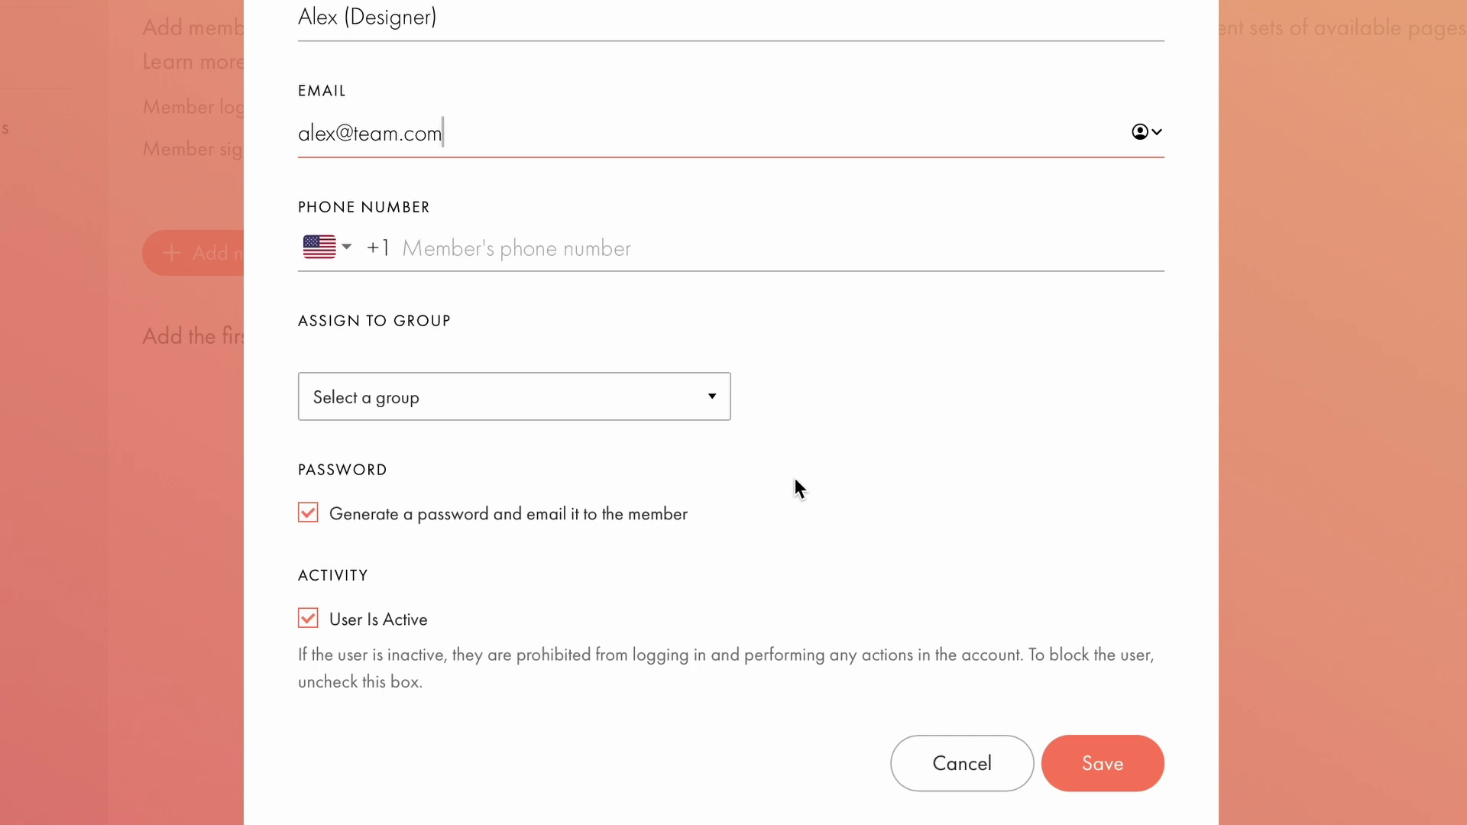
pyautogui.click(303, 513)
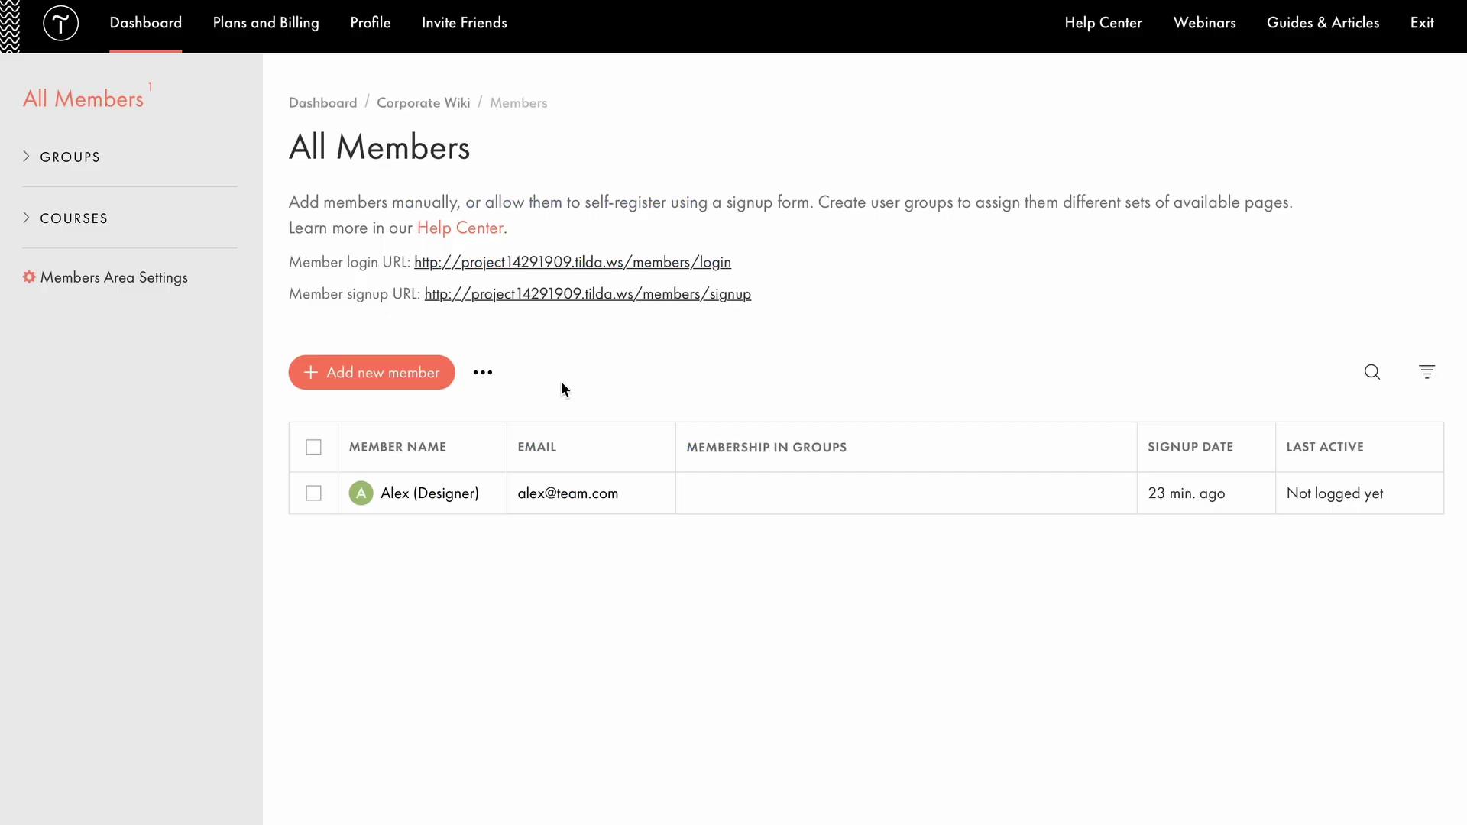
pyautogui.click(585, 261)
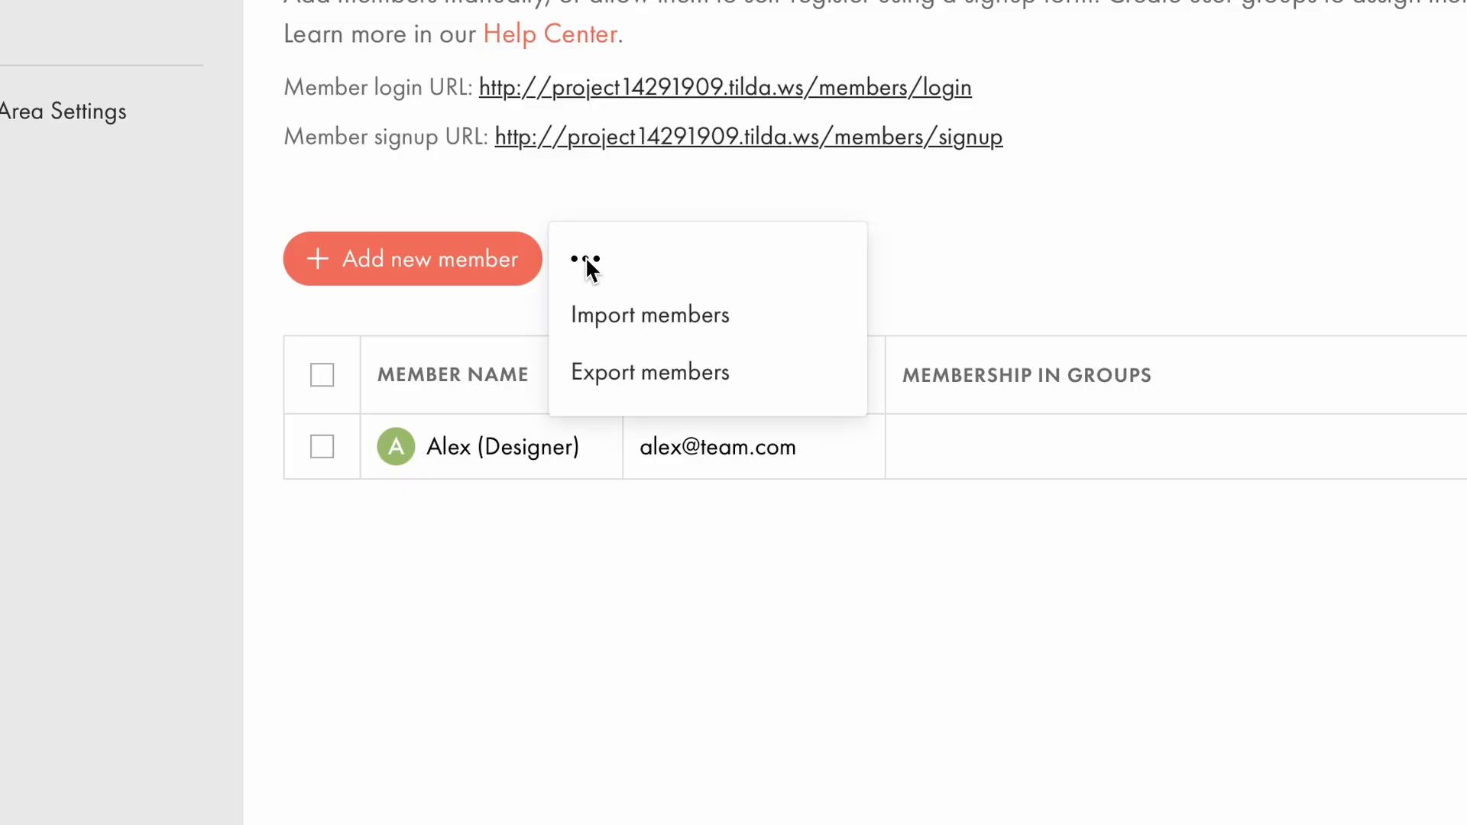
pyautogui.click(607, 309)
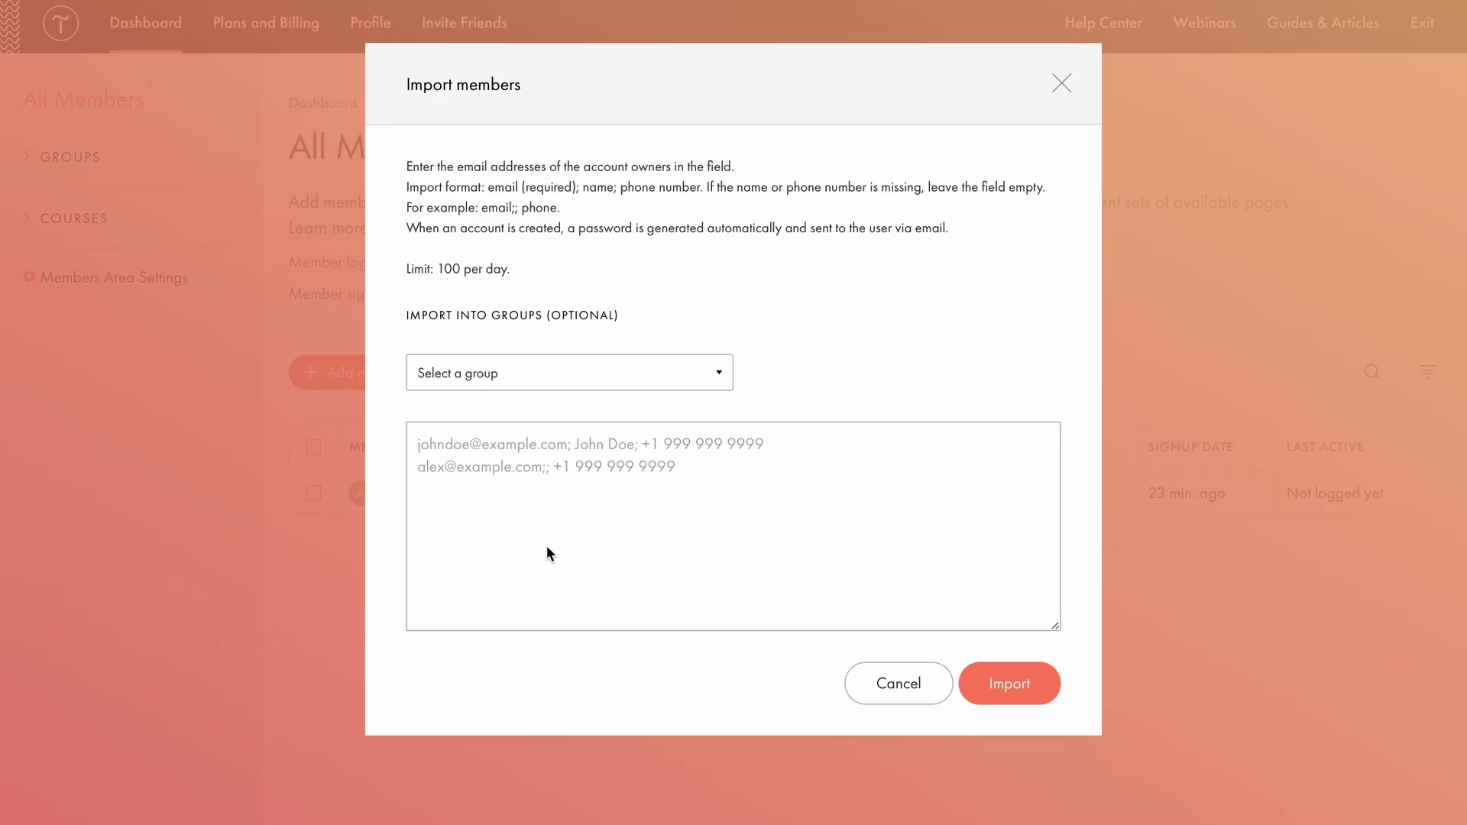
pyautogui.click(1013, 683)
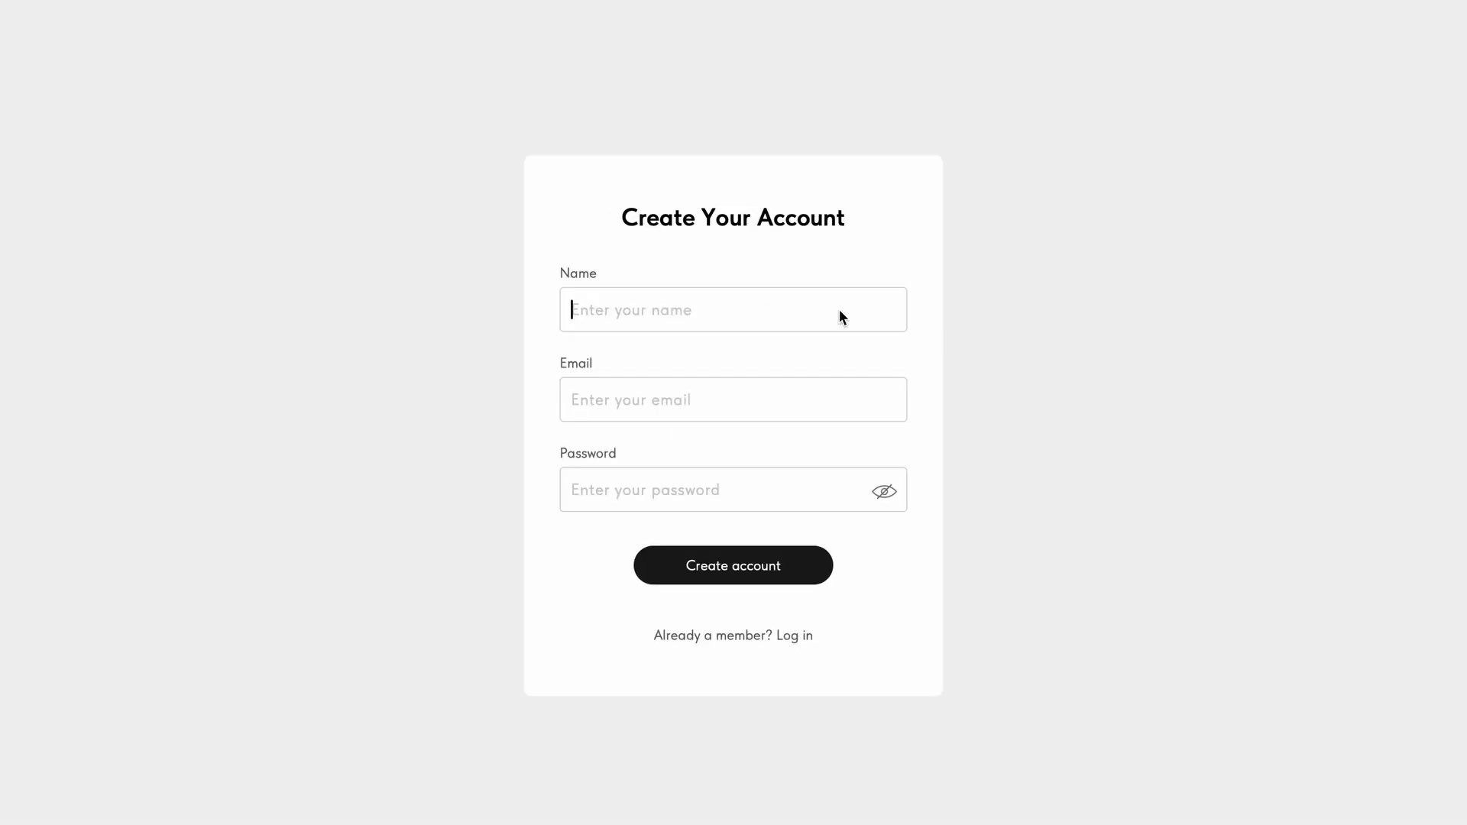
# Fill the Create Your Account form with a sample member's name, e-mail and password.
pyautogui.write('Jane Doe')
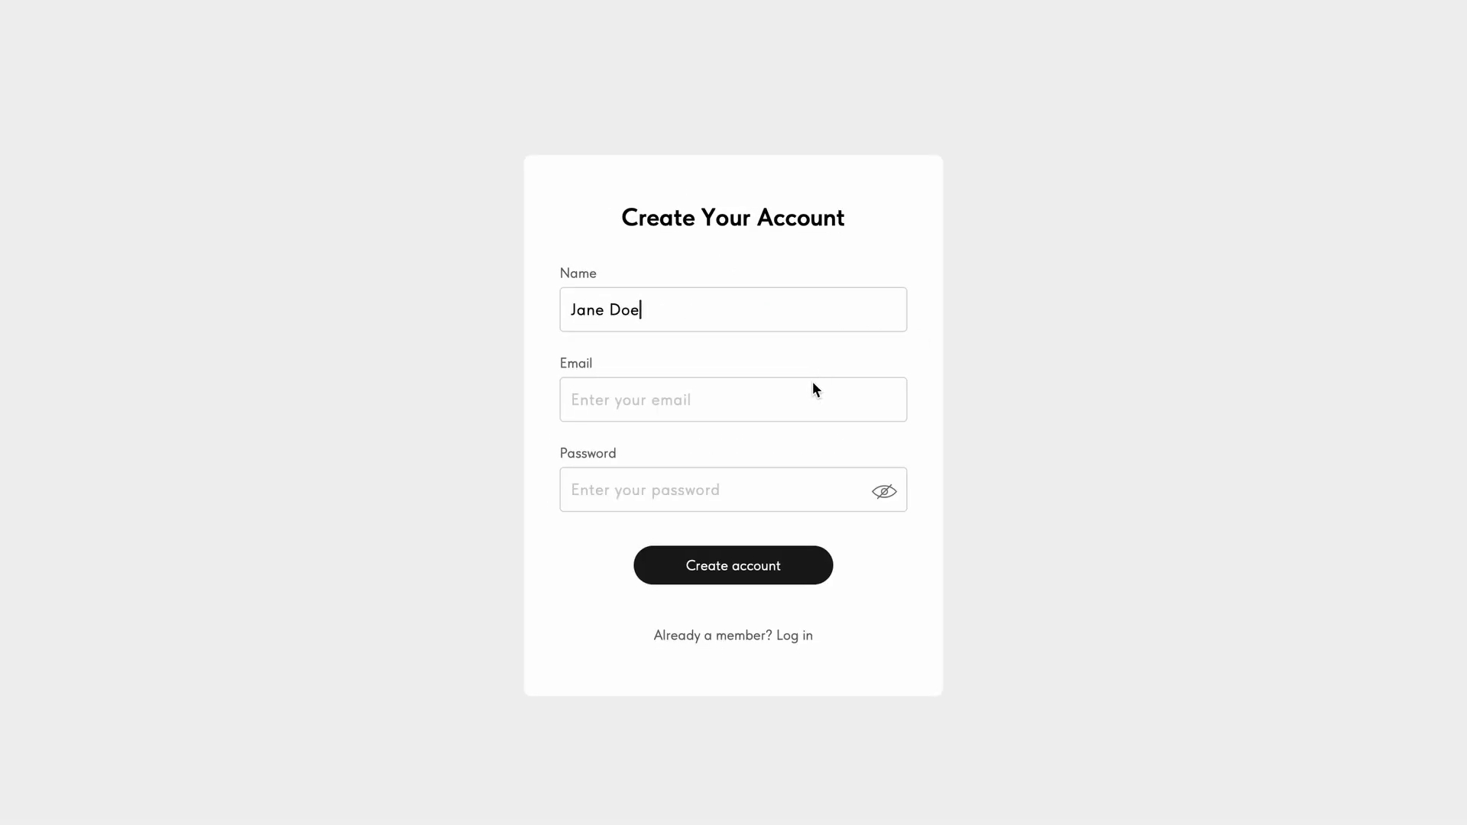
pyautogui.click(810, 383)
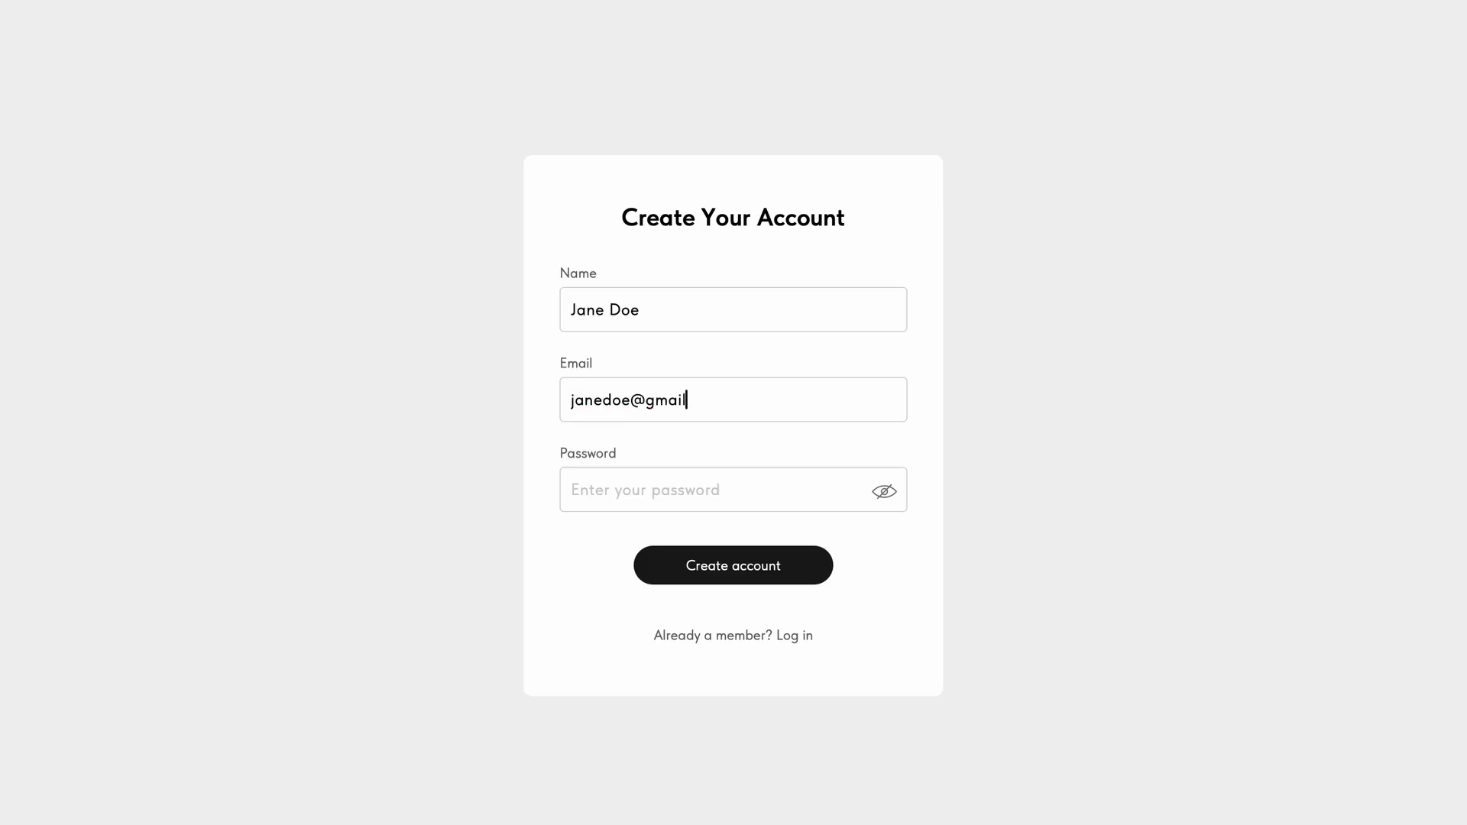
pyautogui.click(730, 492)
pyautogui.write('••••••••')
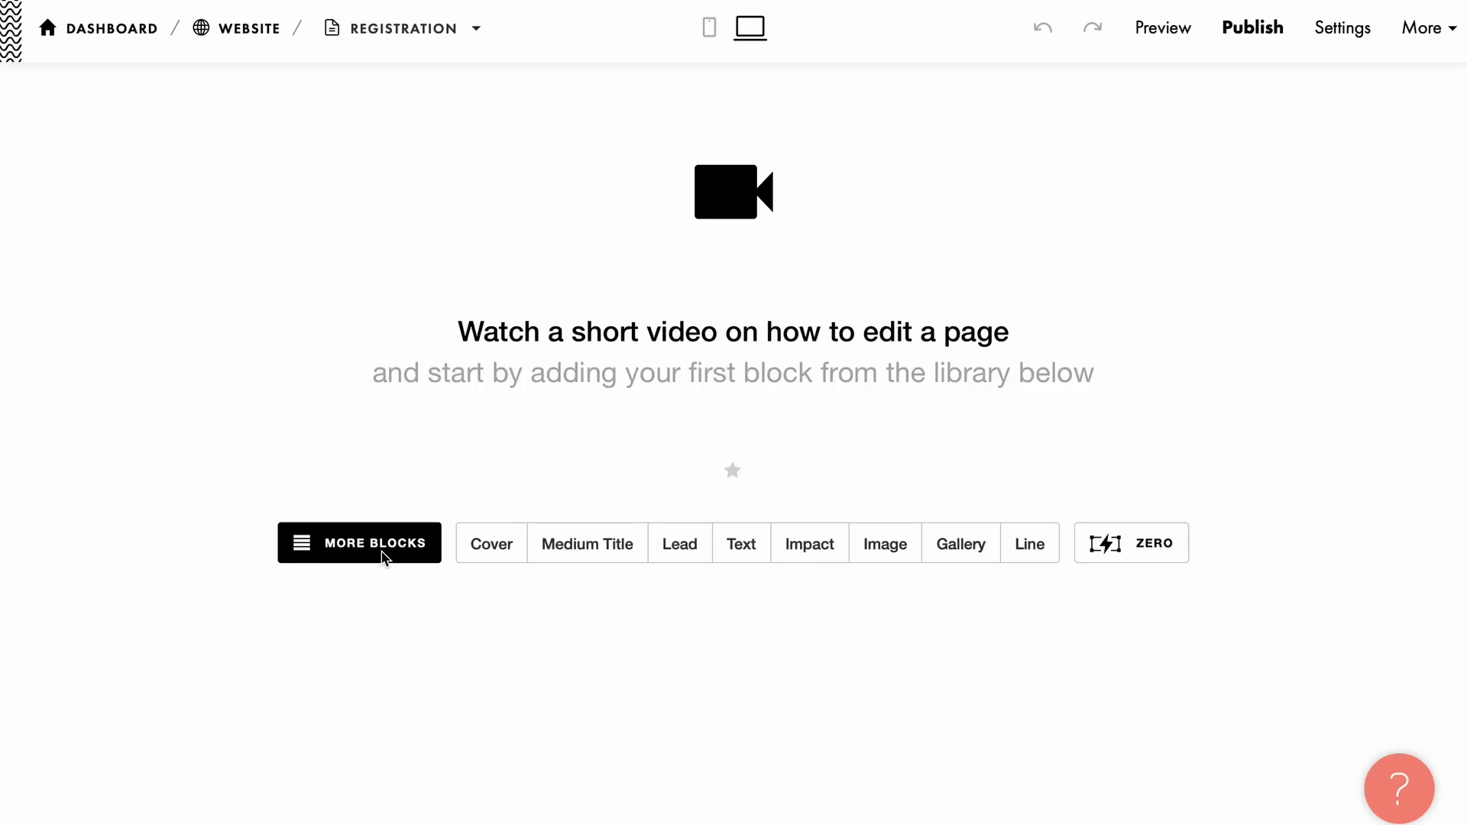
# Browse More Blocks, then fill the workshop order form with the buyer's name and e-mail.
pyautogui.click(382, 557)
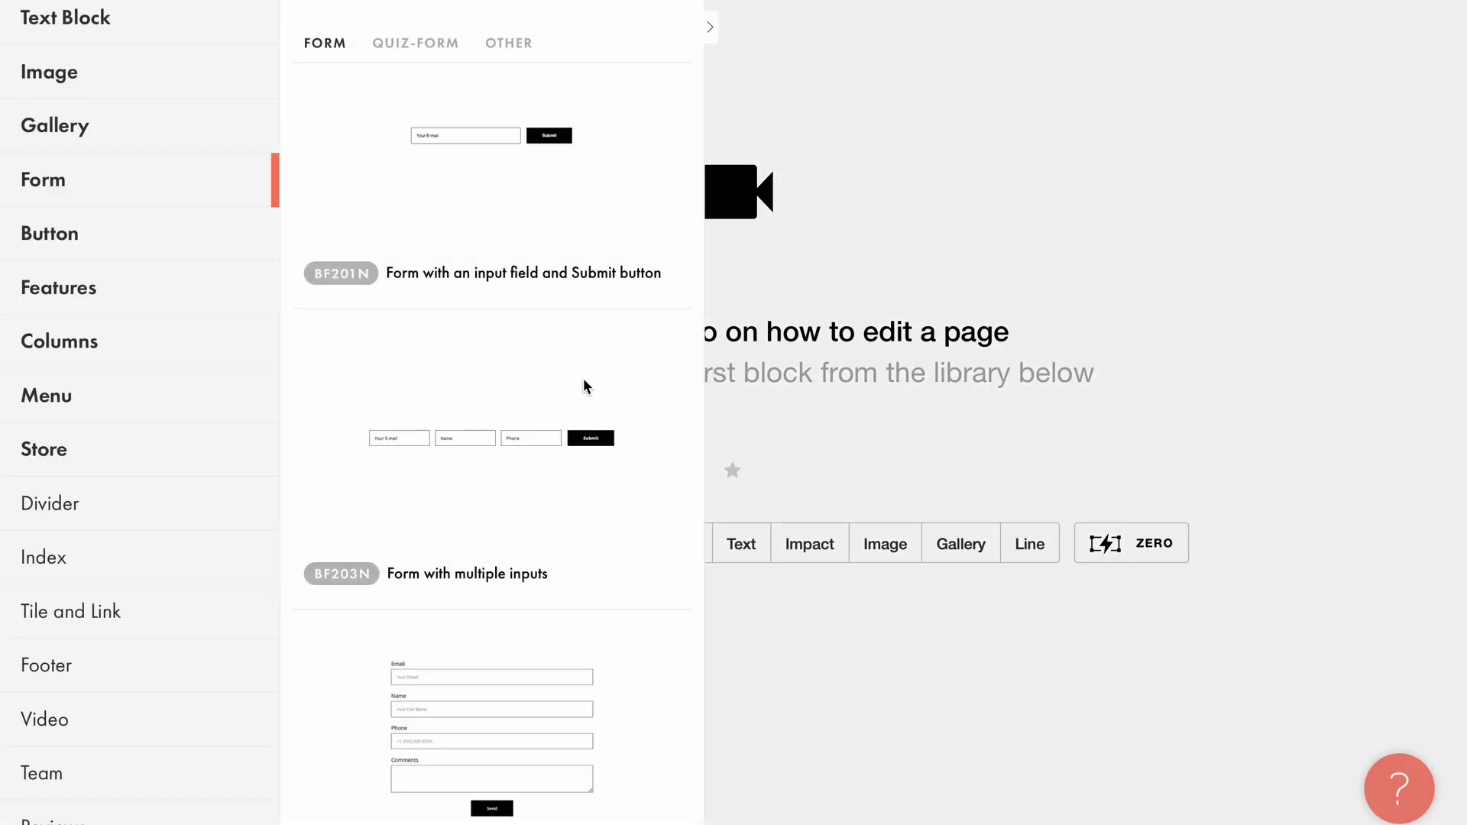
pyautogui.scroll(-10, 587, 386)
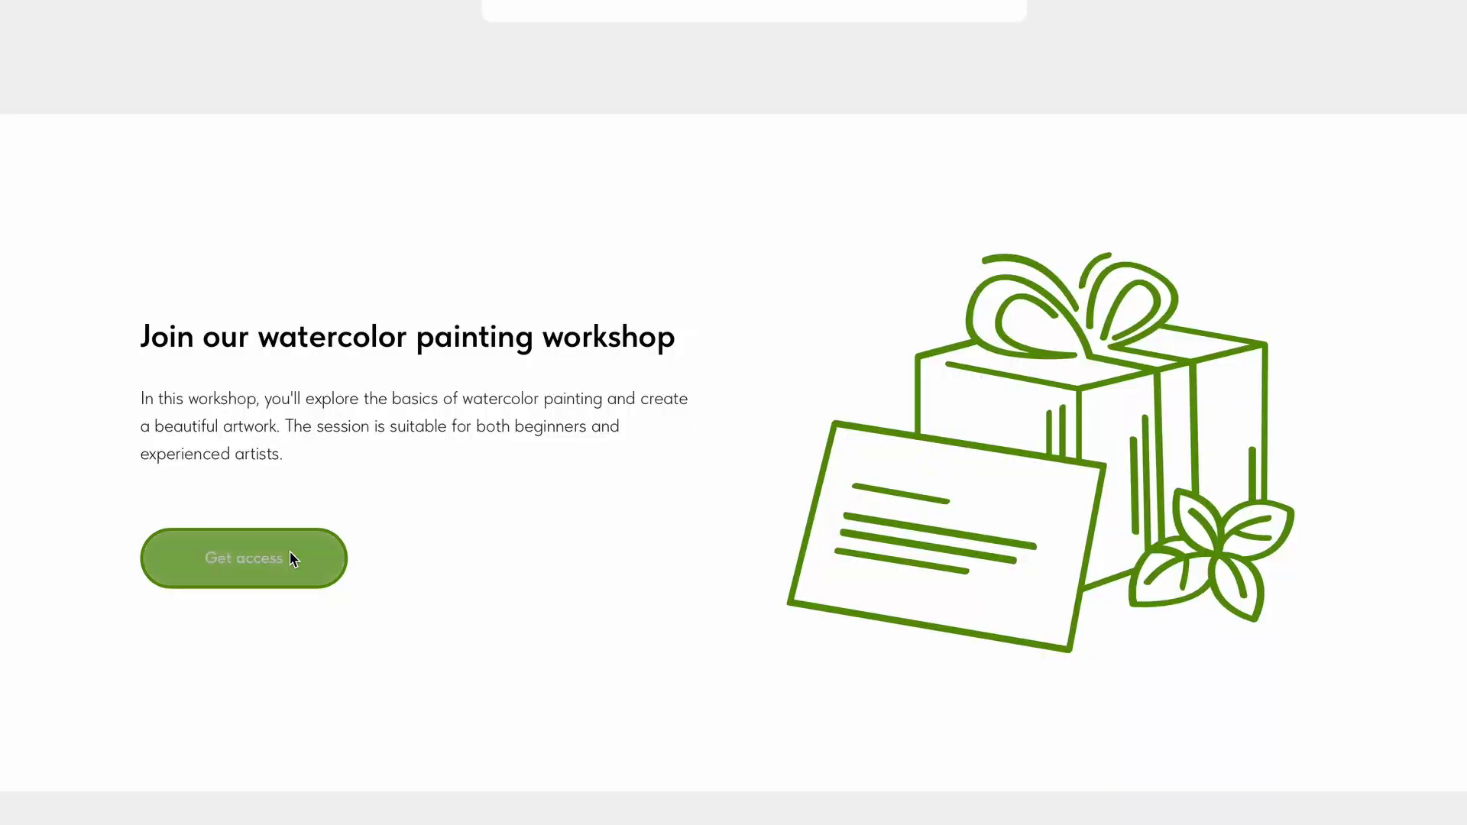
pyautogui.click(288, 557)
pyautogui.click(517, 377)
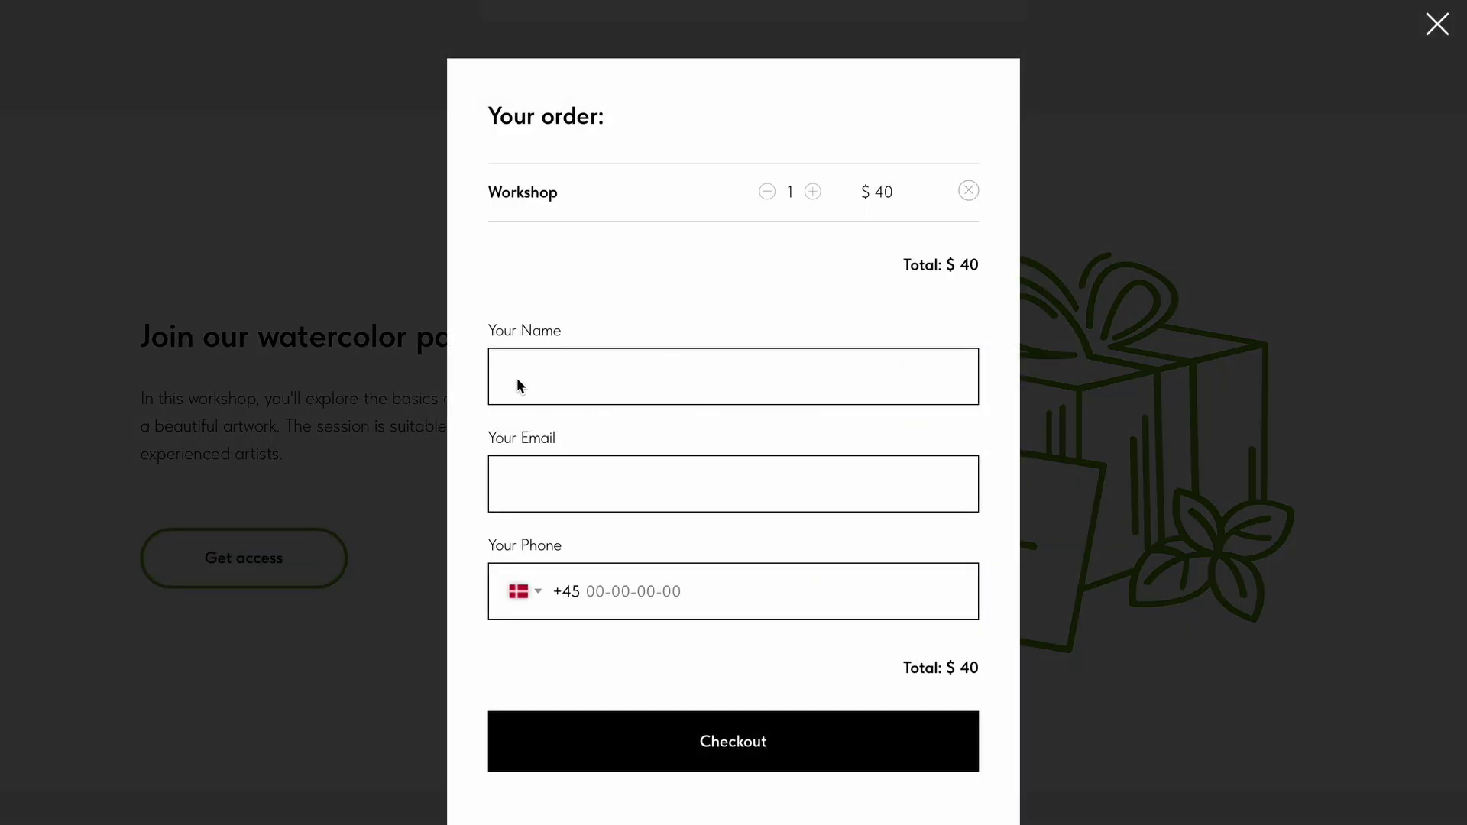
pyautogui.write('Anna')
pyautogui.click(534, 488)
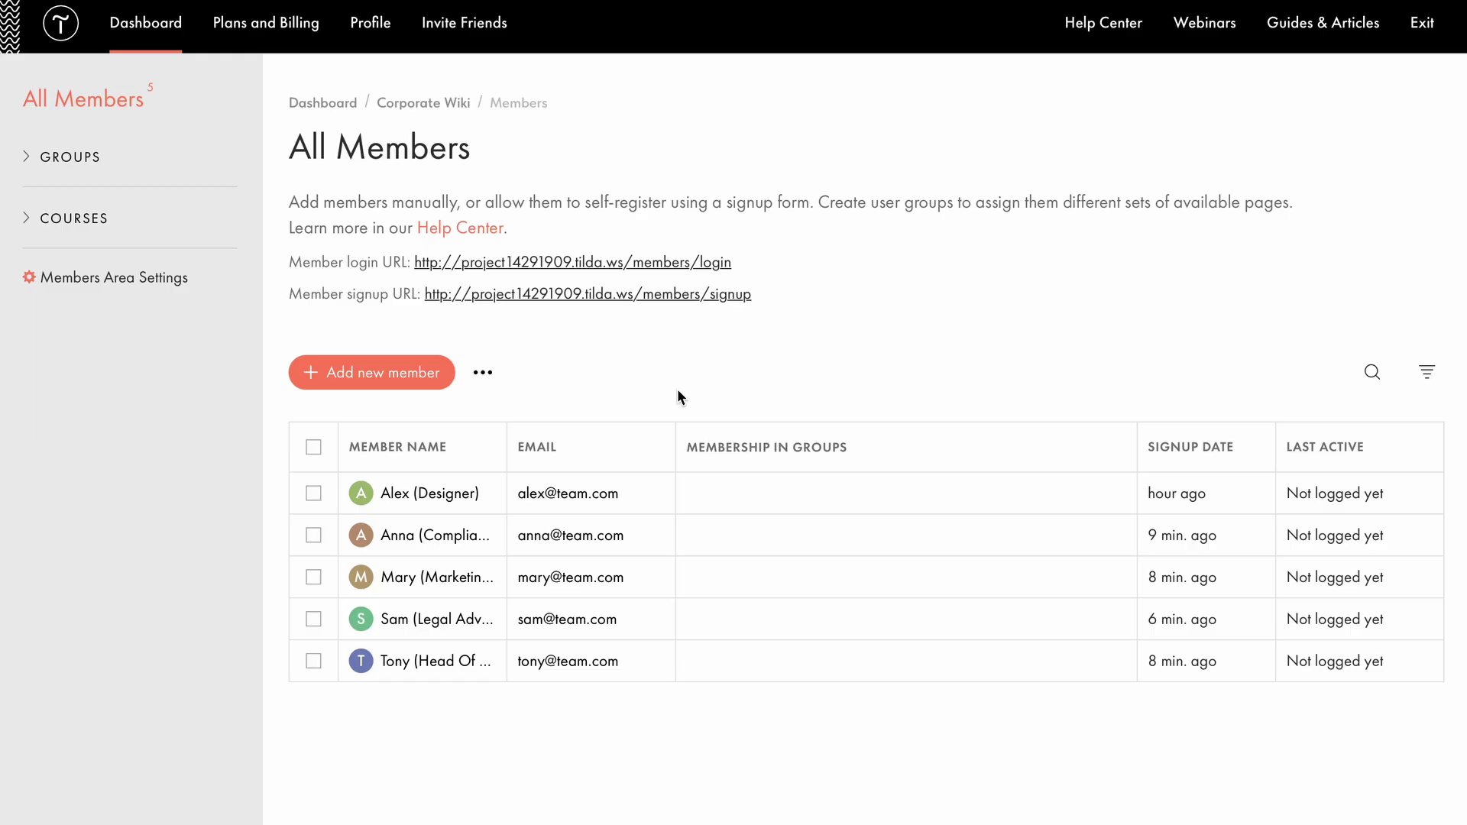
# Create a member group titled 'Marketing And Design' from the Groups sidebar section.
pyautogui.click(108, 151)
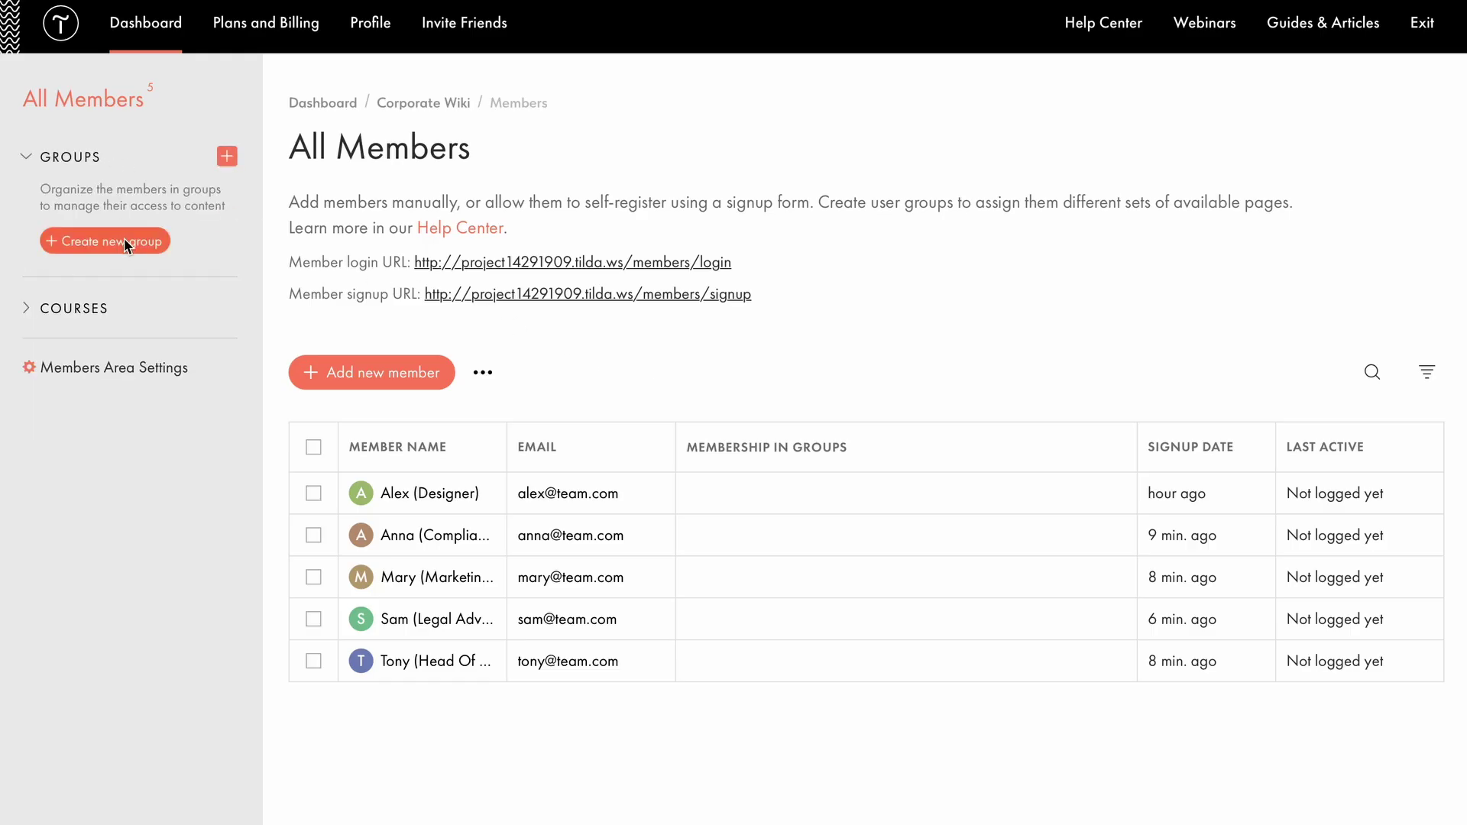
pyautogui.click(226, 155)
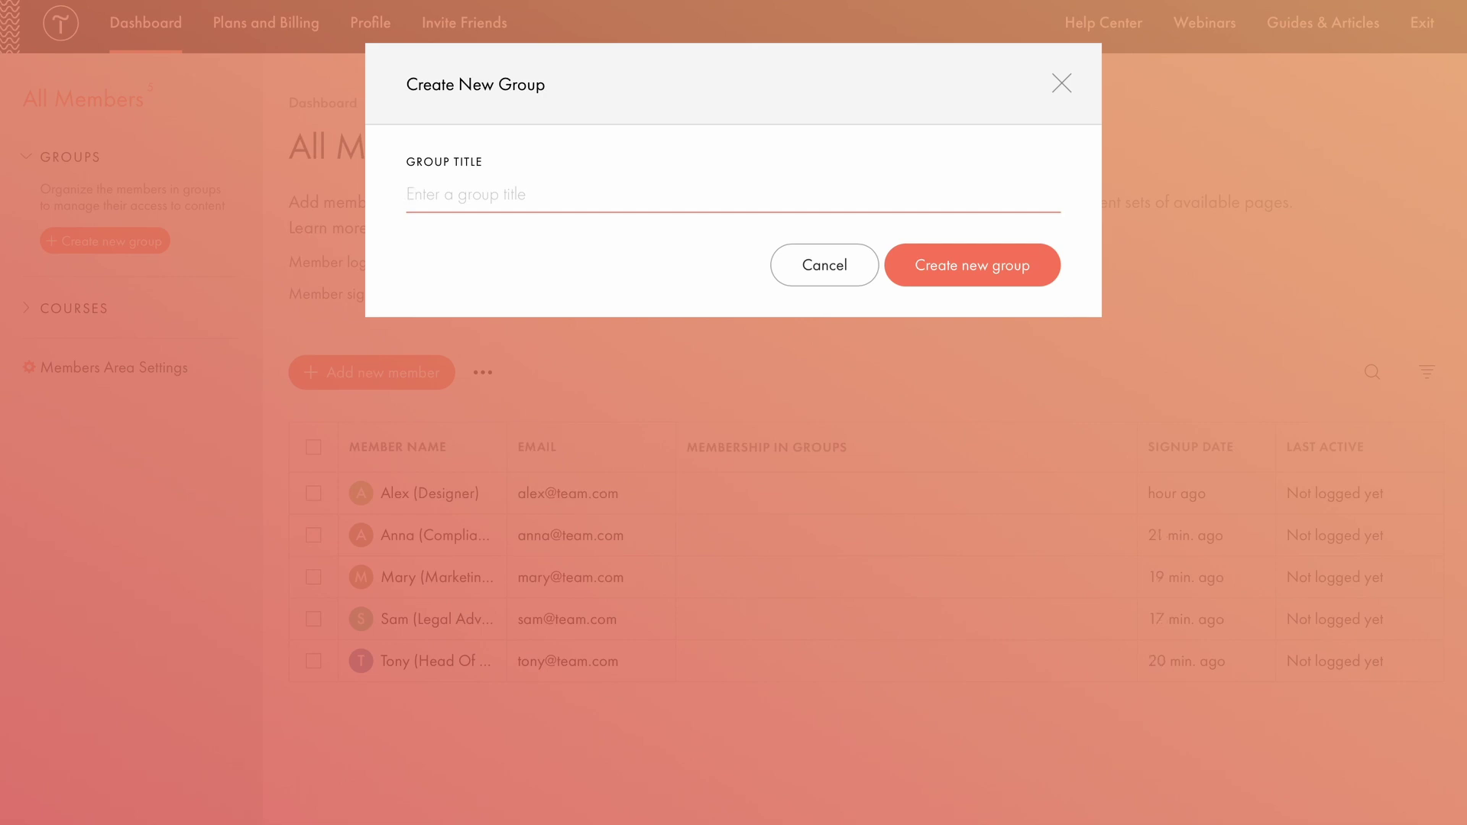
pyautogui.write('Marketing And Design')
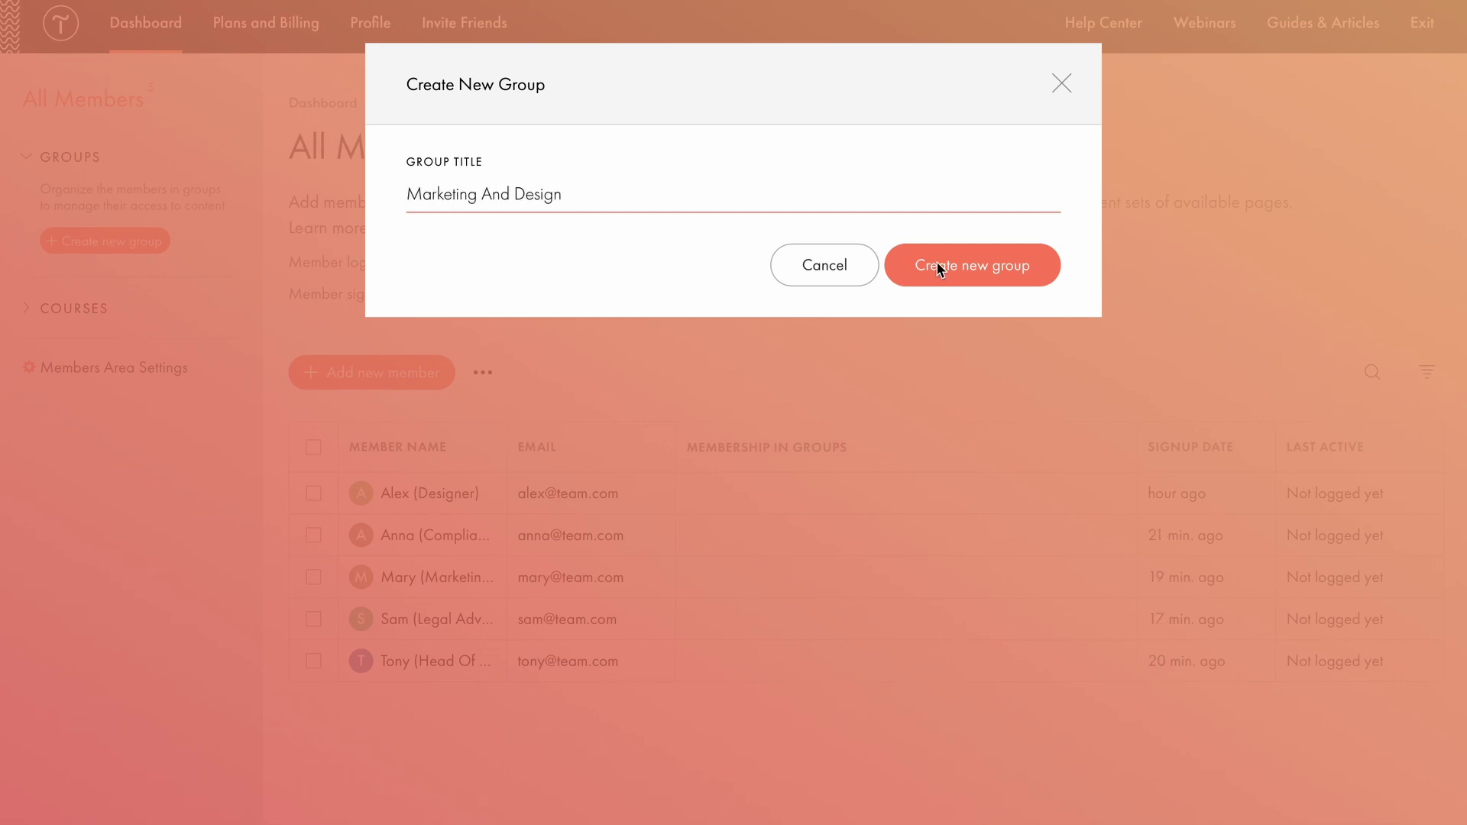
pyautogui.click(940, 267)
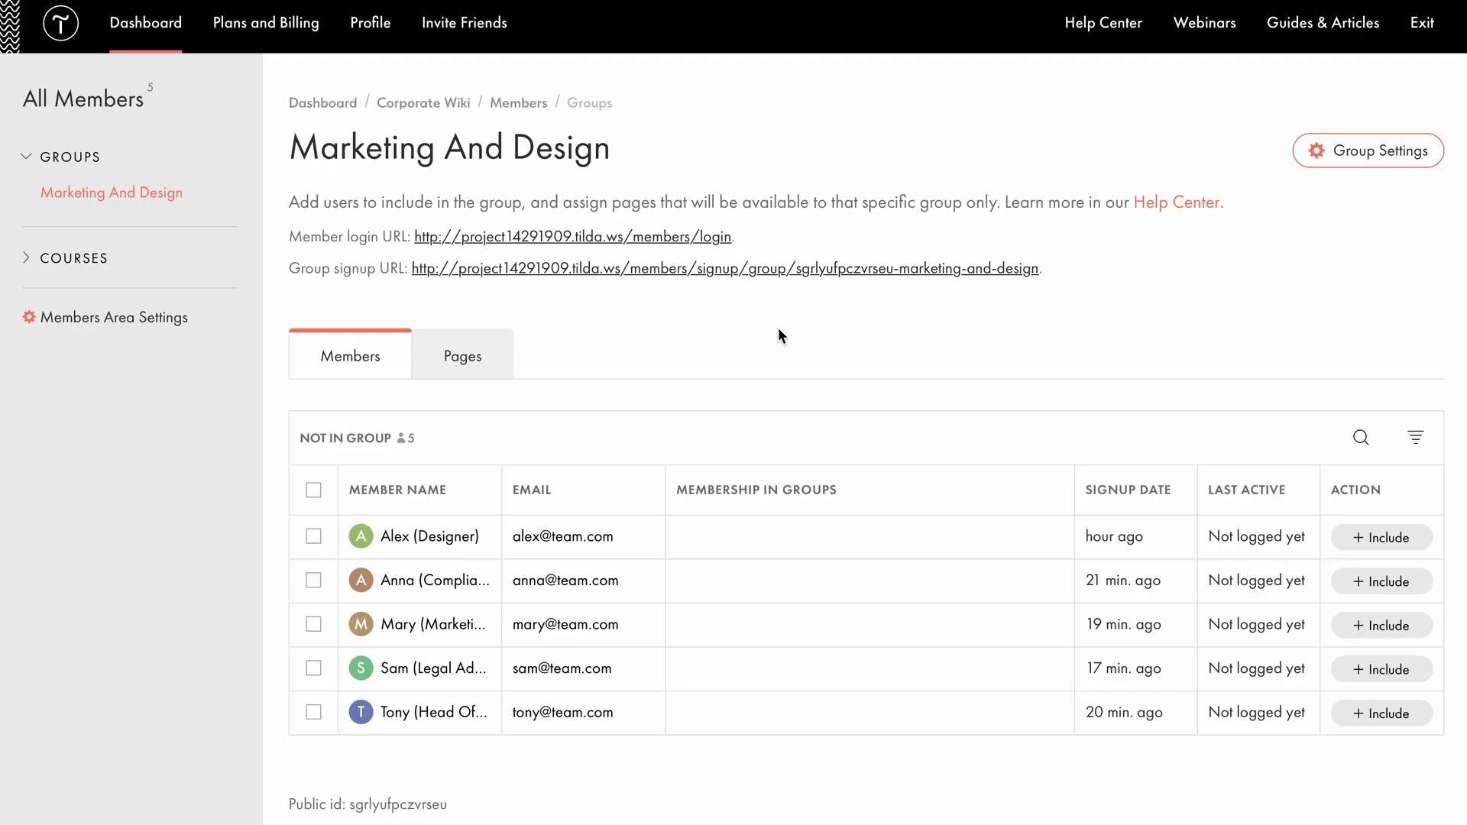
# Include Marketing Resources, Design Resources and Staff Directory in the Marketing And Design group's pages.
pyautogui.click(914, 273)
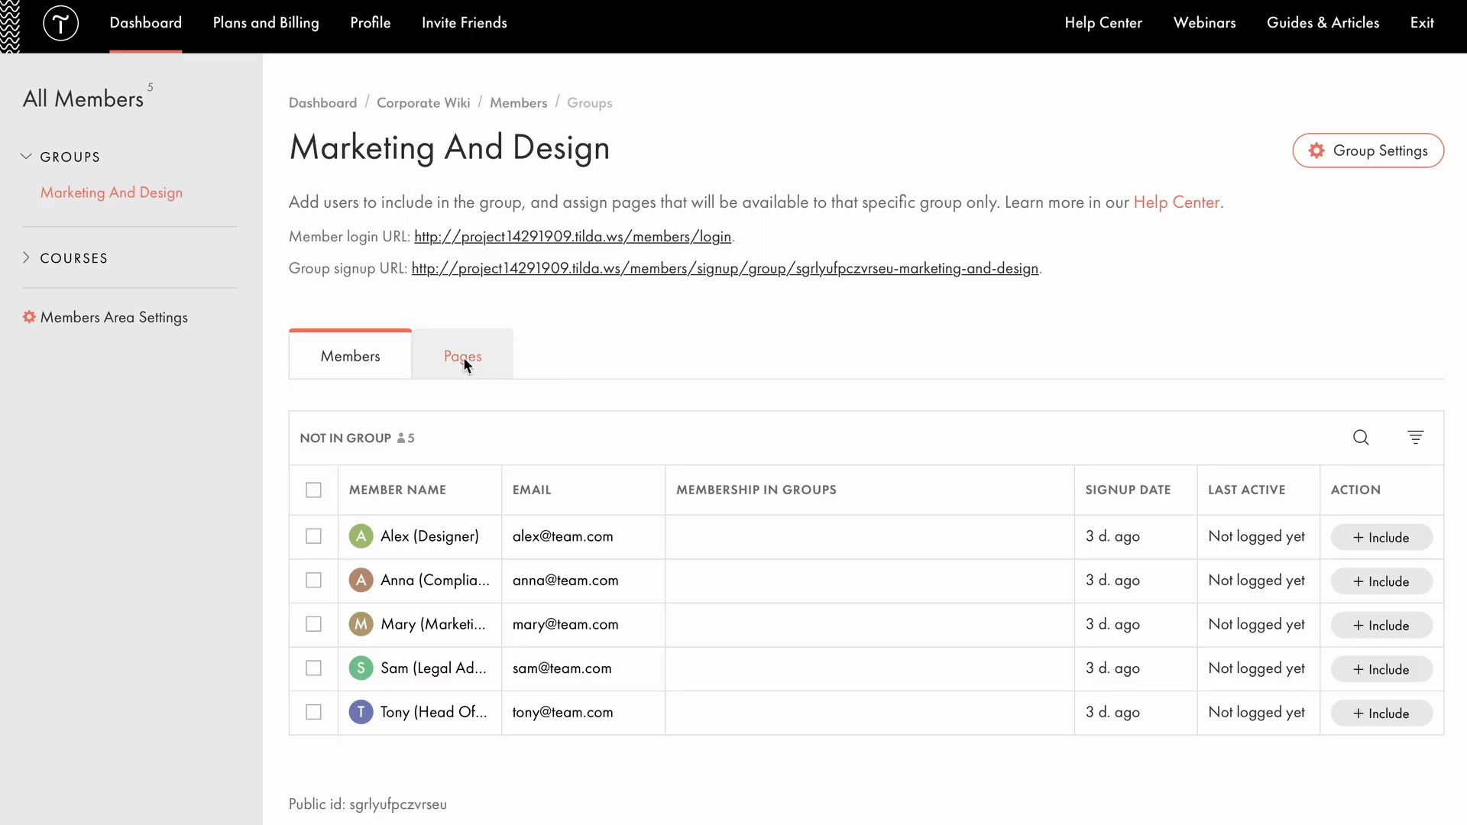
pyautogui.click(463, 359)
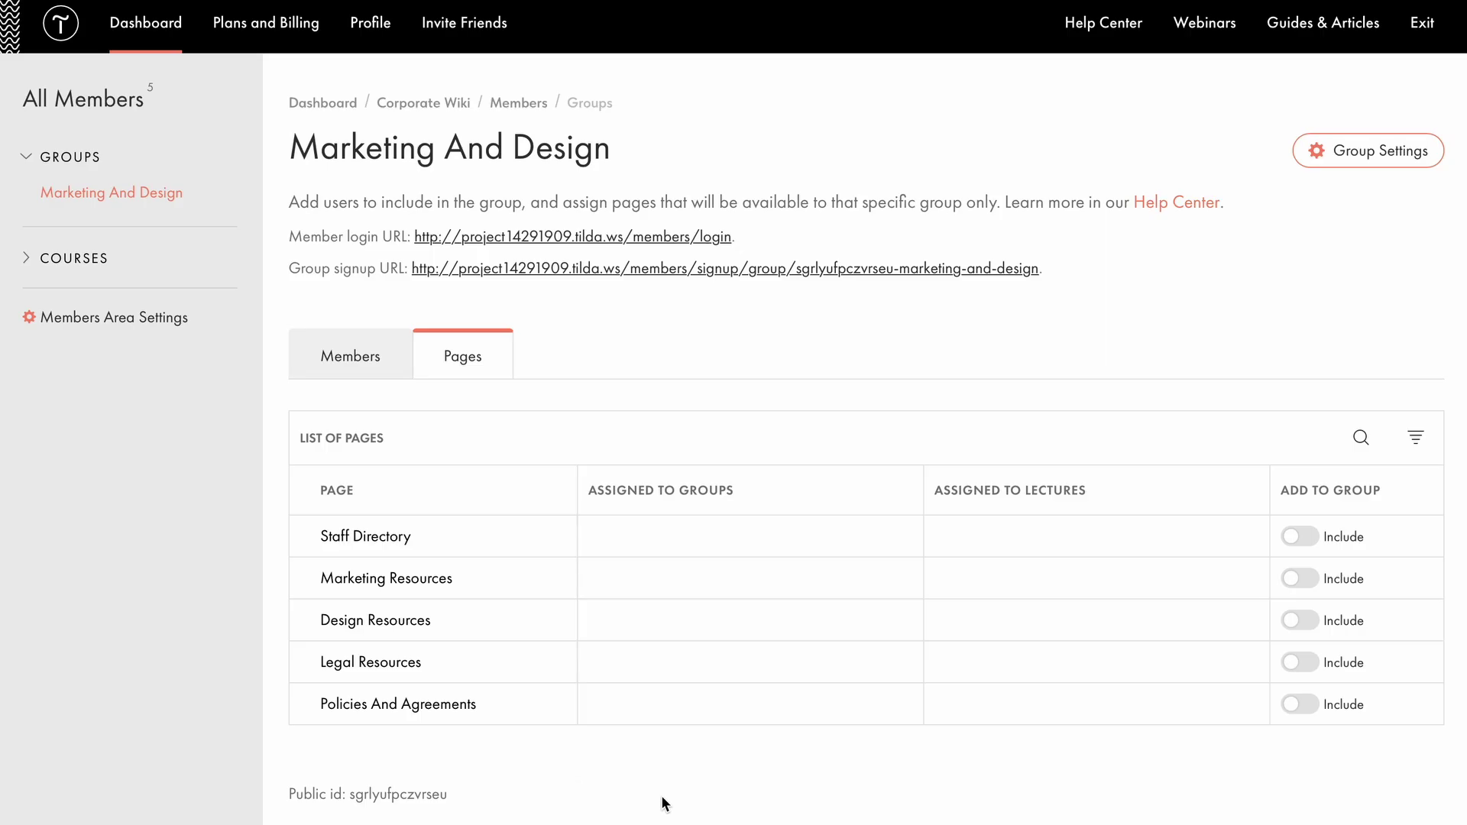
pyautogui.click(1314, 578)
pyautogui.click(1297, 620)
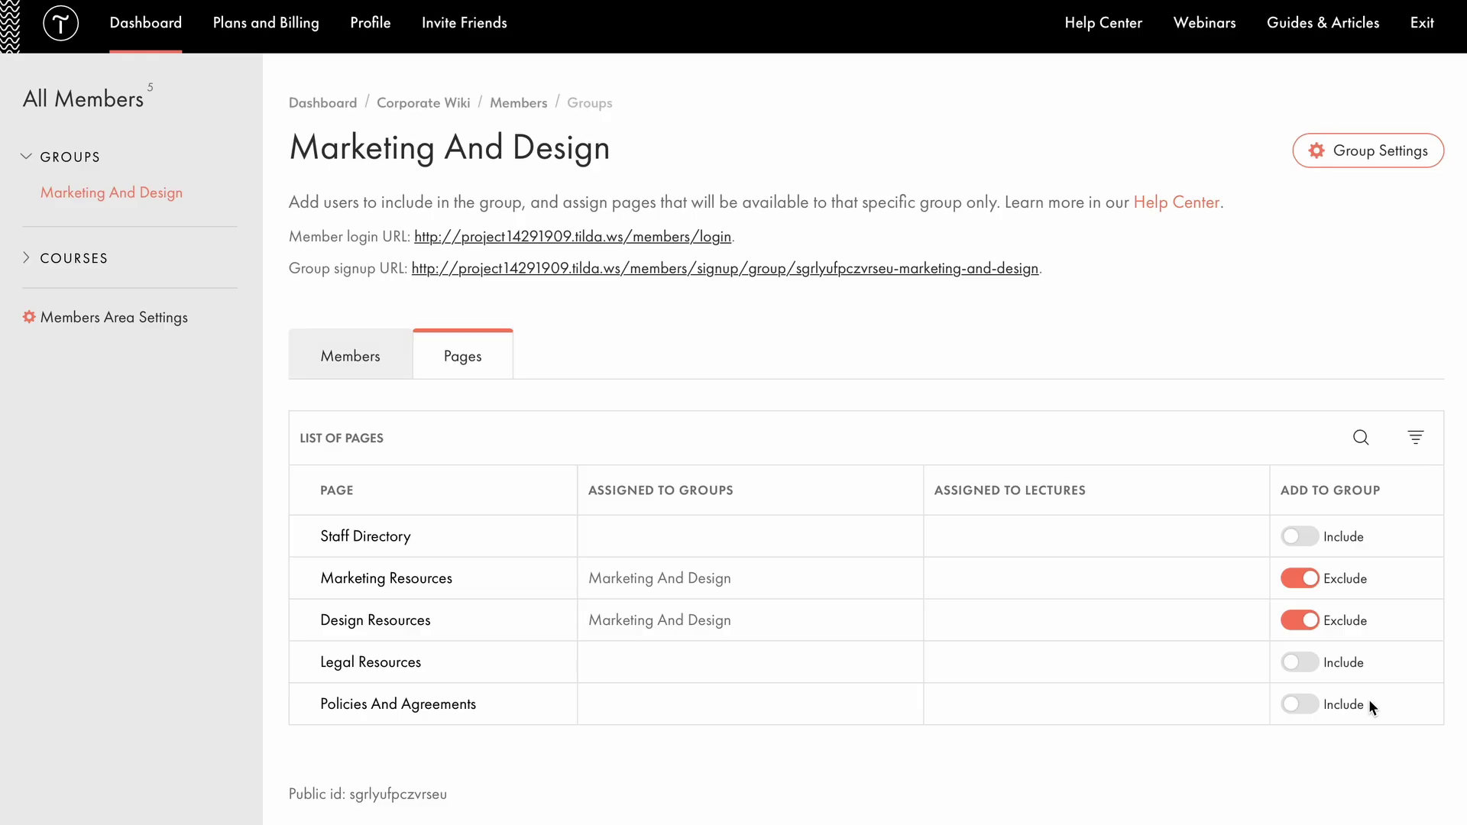
pyautogui.click(1306, 544)
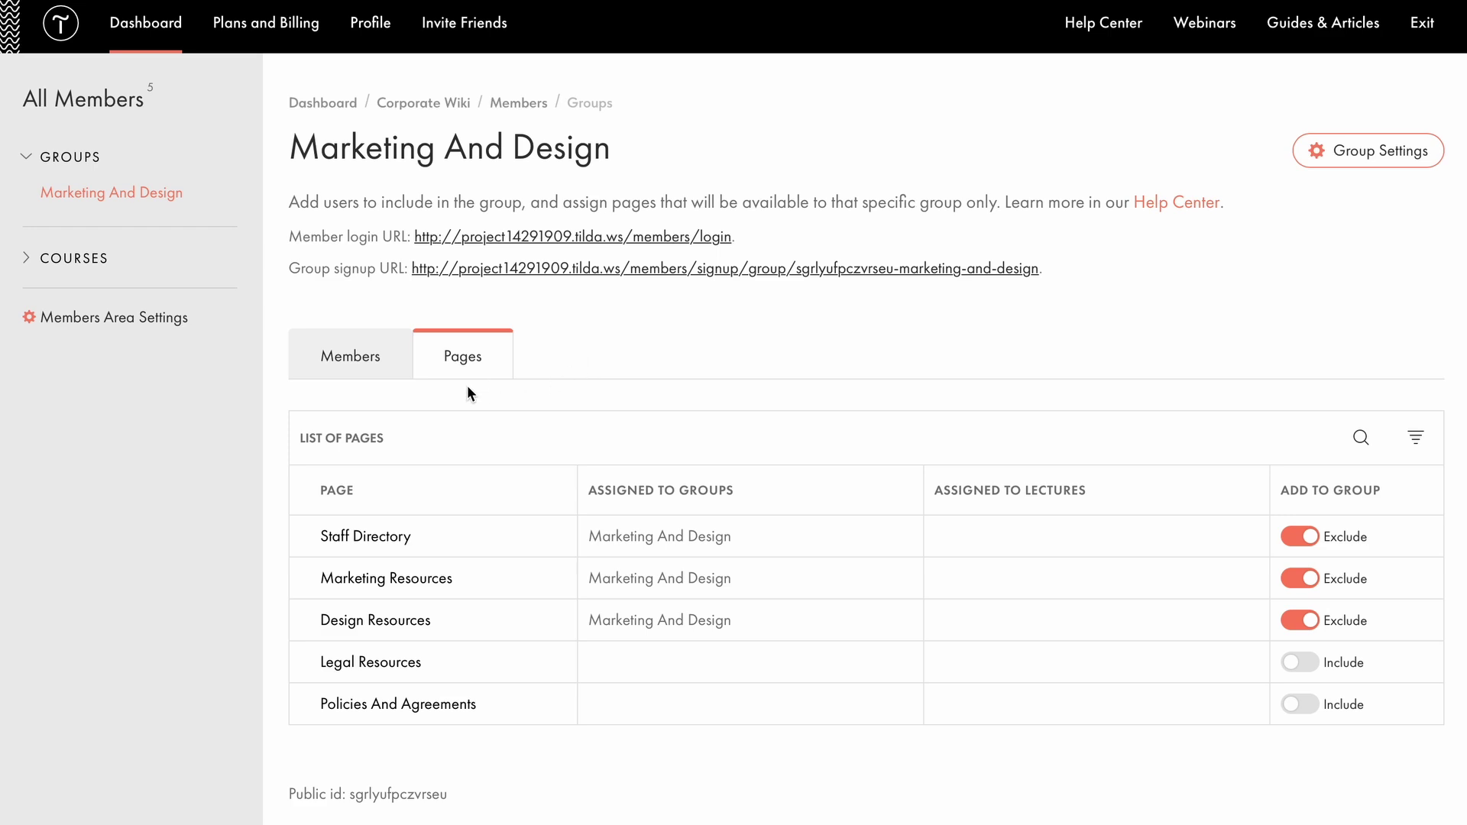
# Include the legal member in the group and assign the Head Of Marketing member to Marketing And Design.
pyautogui.click(362, 365)
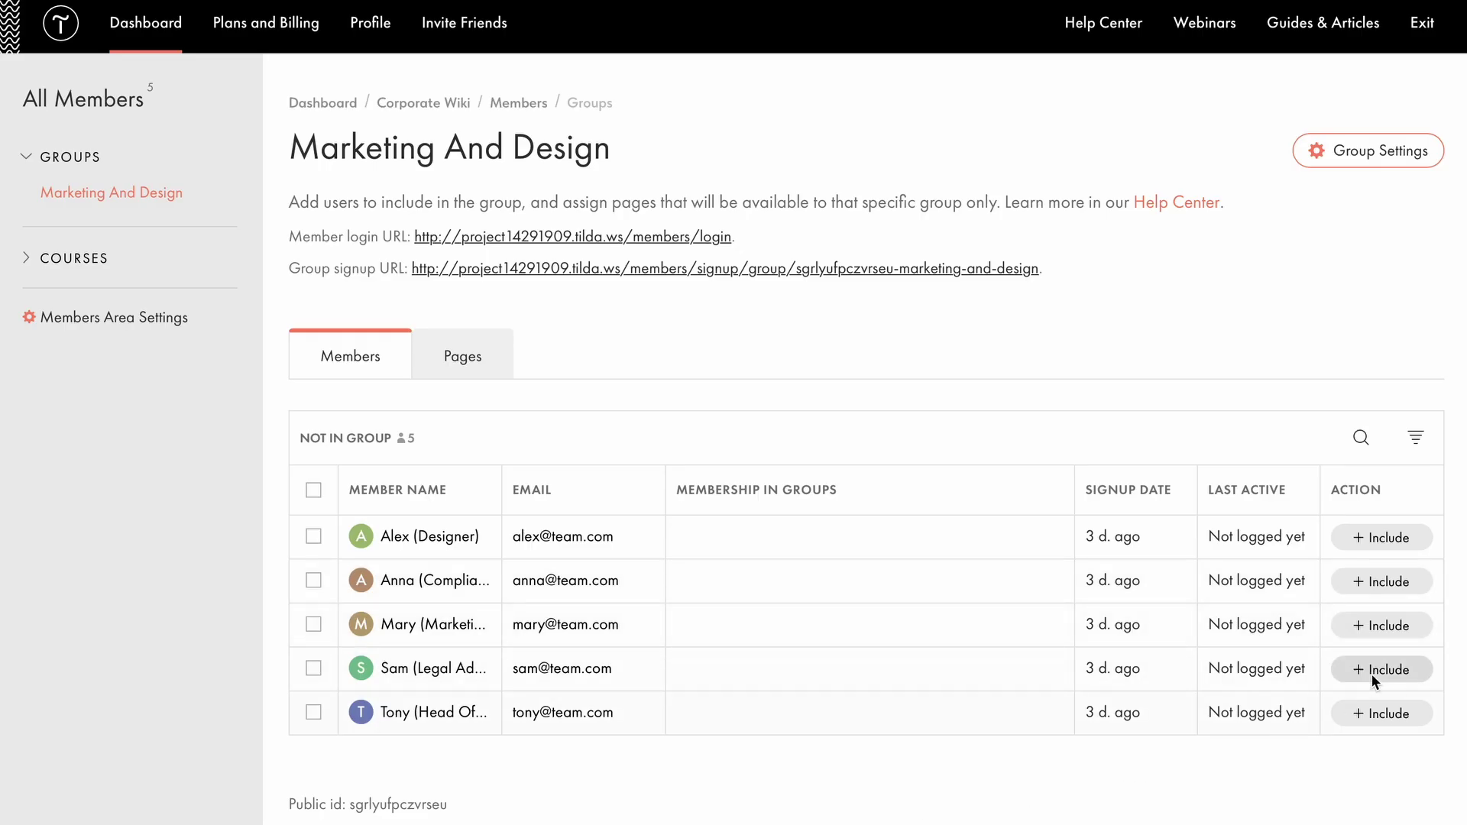
pyautogui.click(1393, 669)
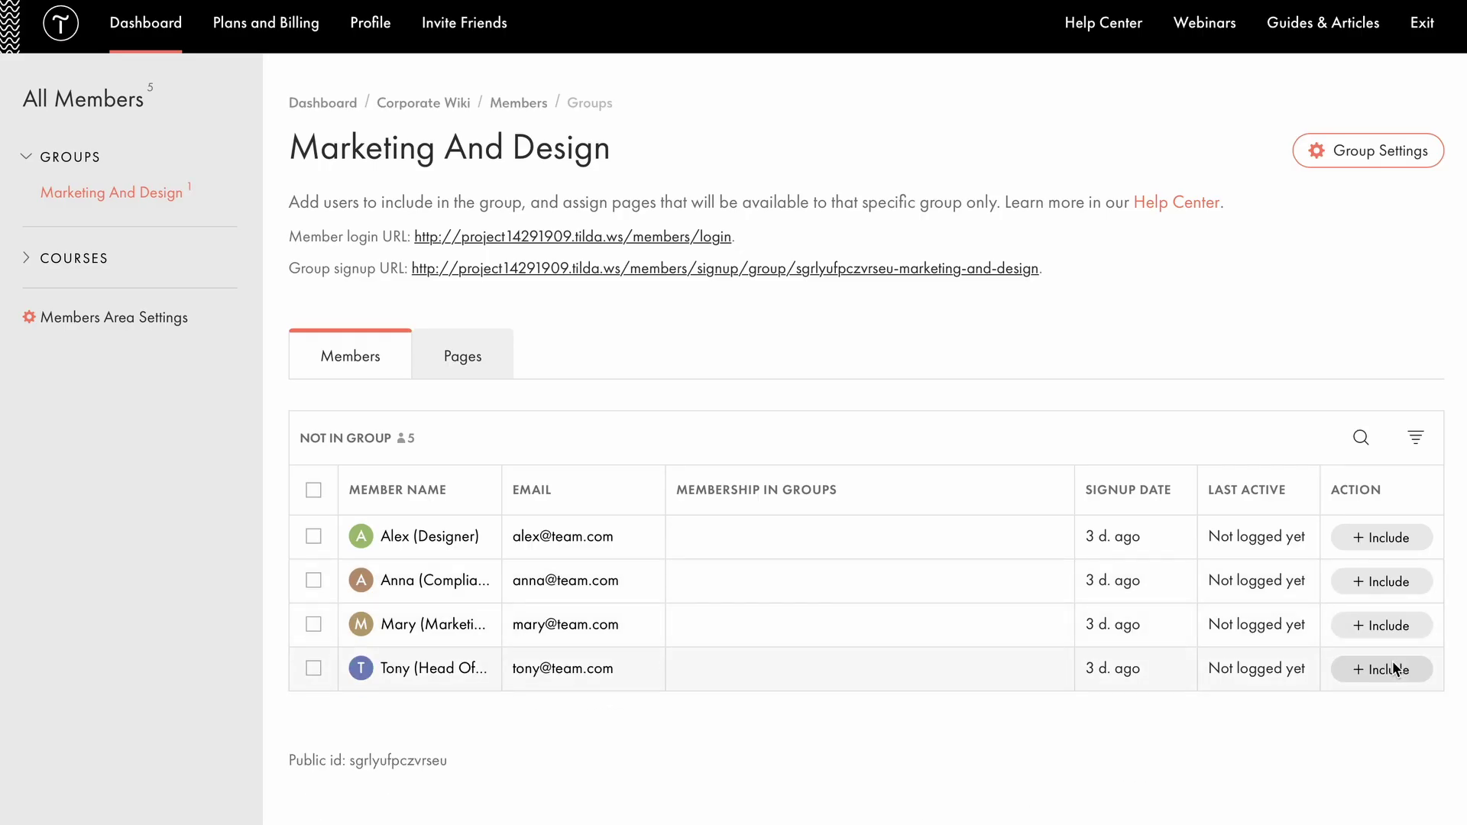
pyautogui.click(445, 670)
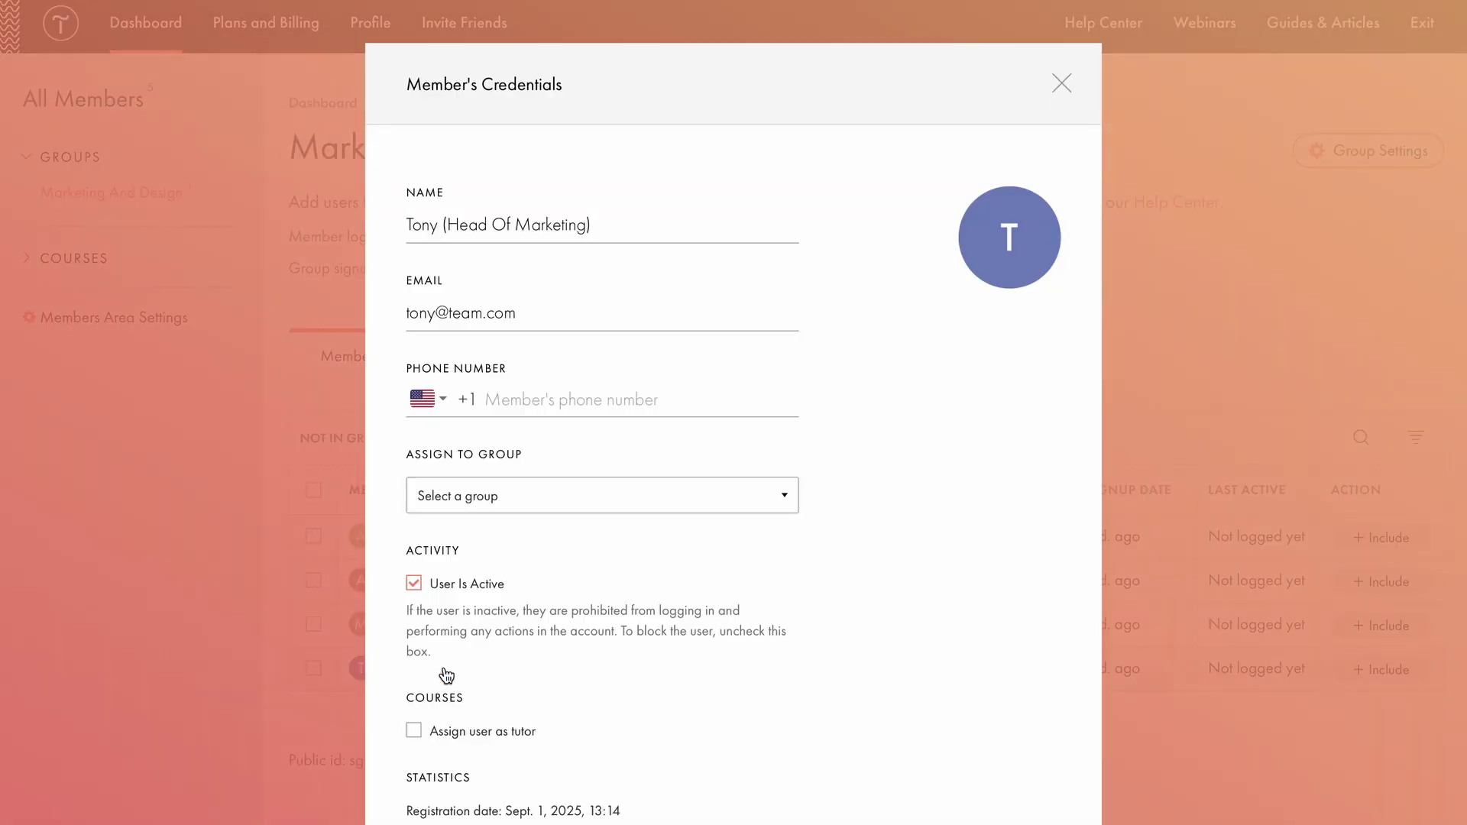
pyautogui.click(620, 502)
pyautogui.click(529, 554)
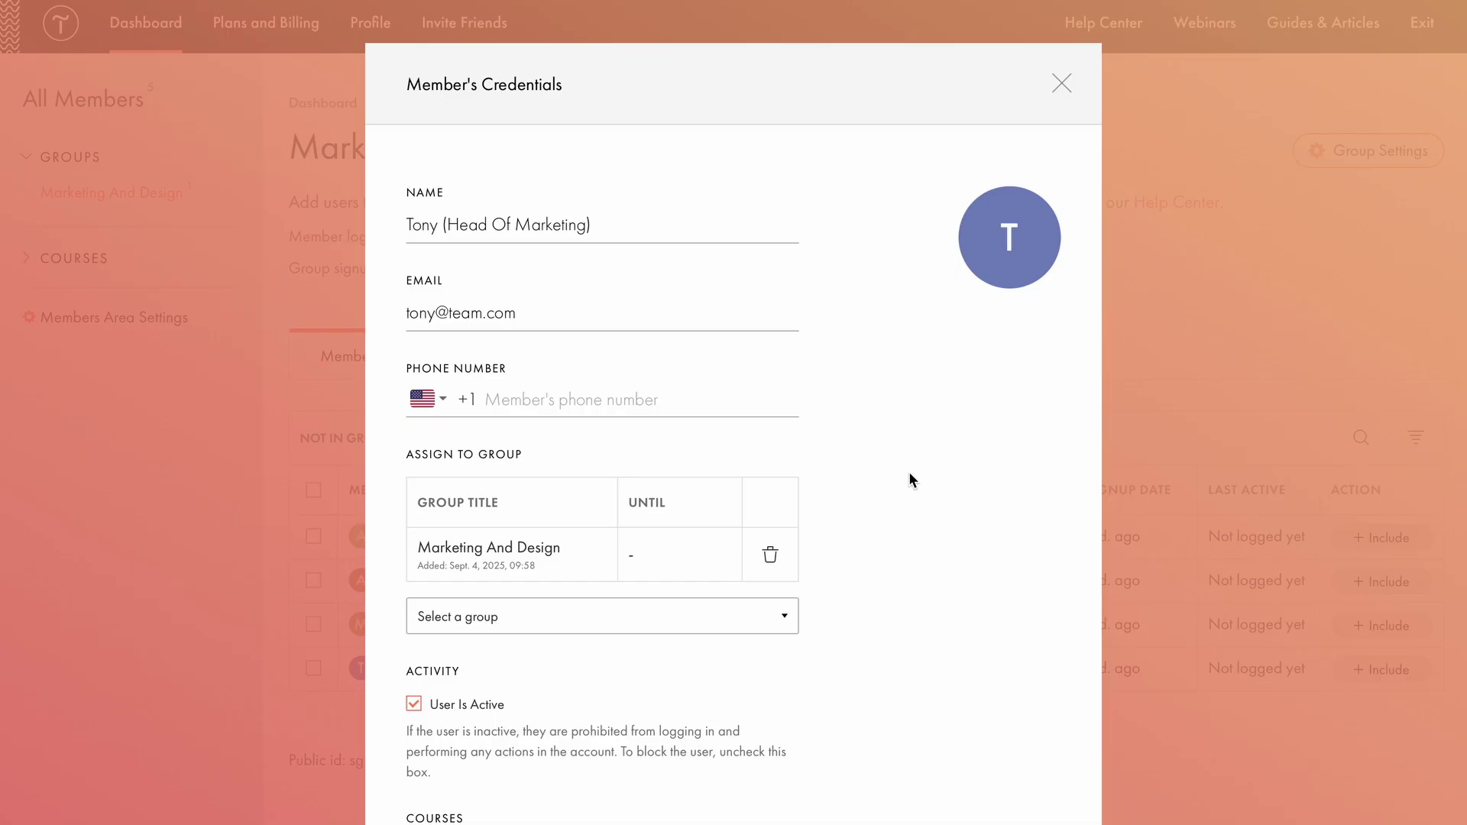
# Switch the tutor role on and back off in the Head Of Marketing member's credentials.
pyautogui.scroll(-5, 910, 479)
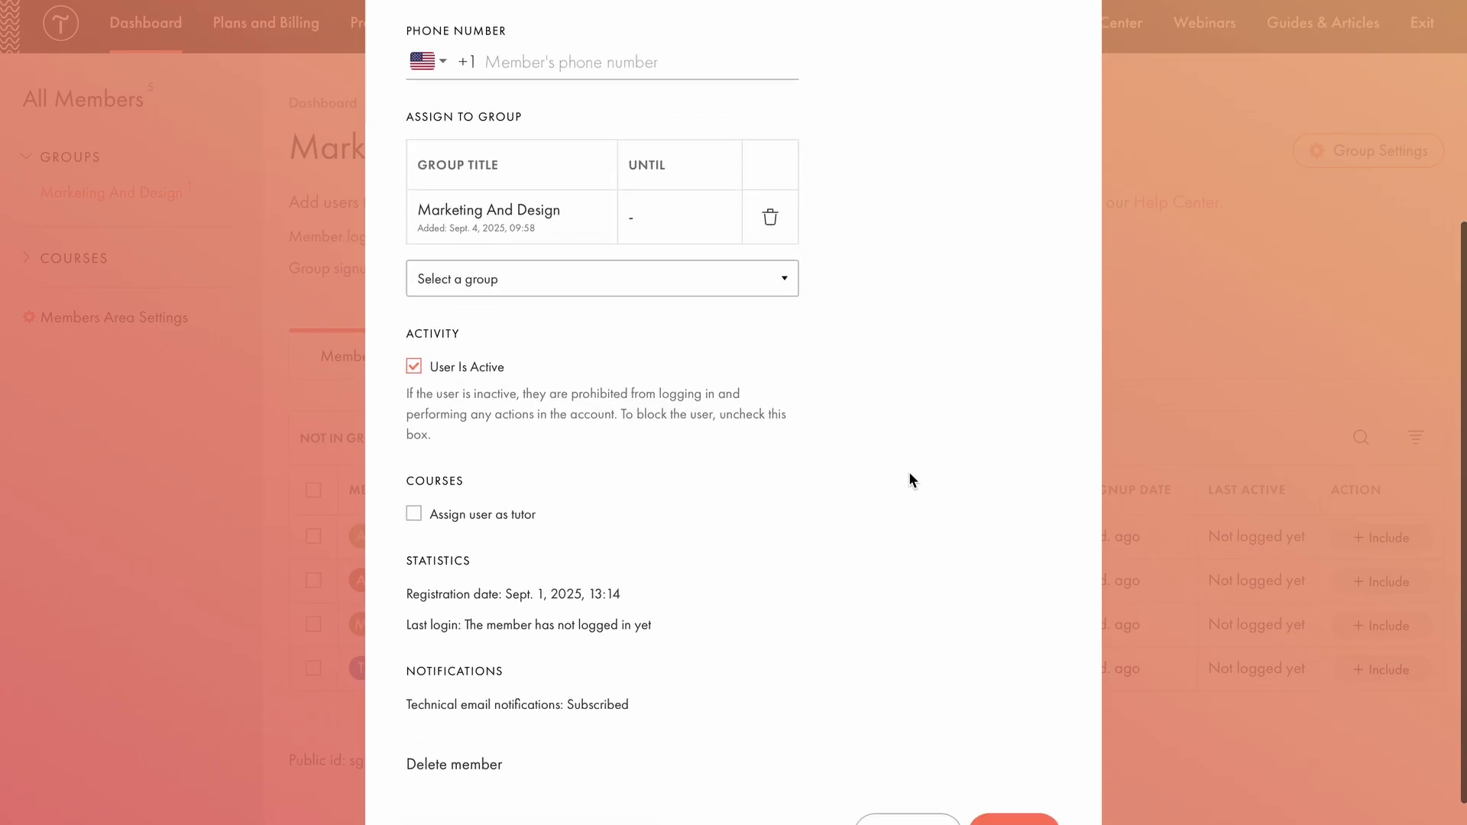
pyautogui.scroll(-1, 909, 474)
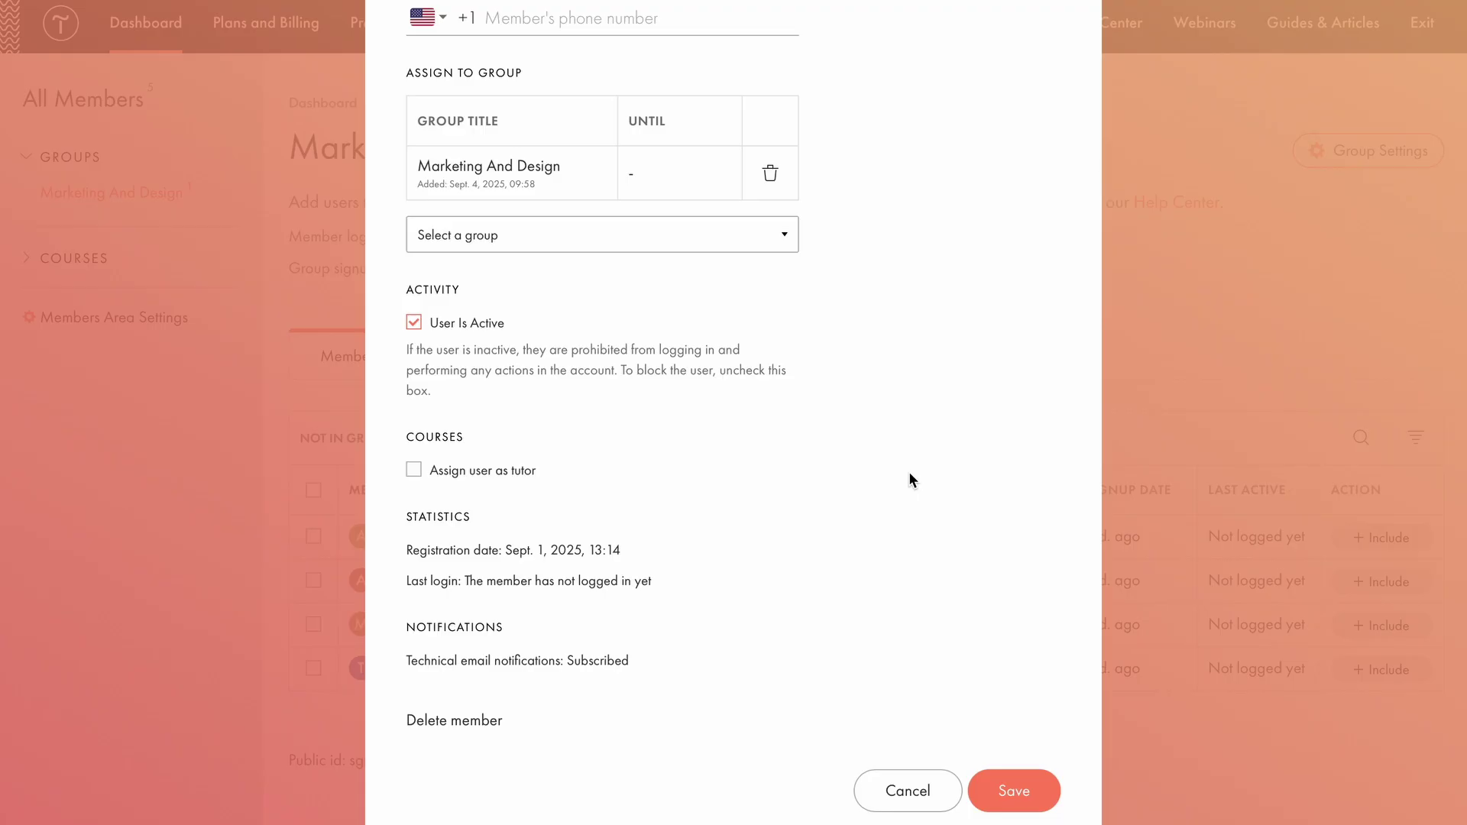
pyautogui.click(413, 469)
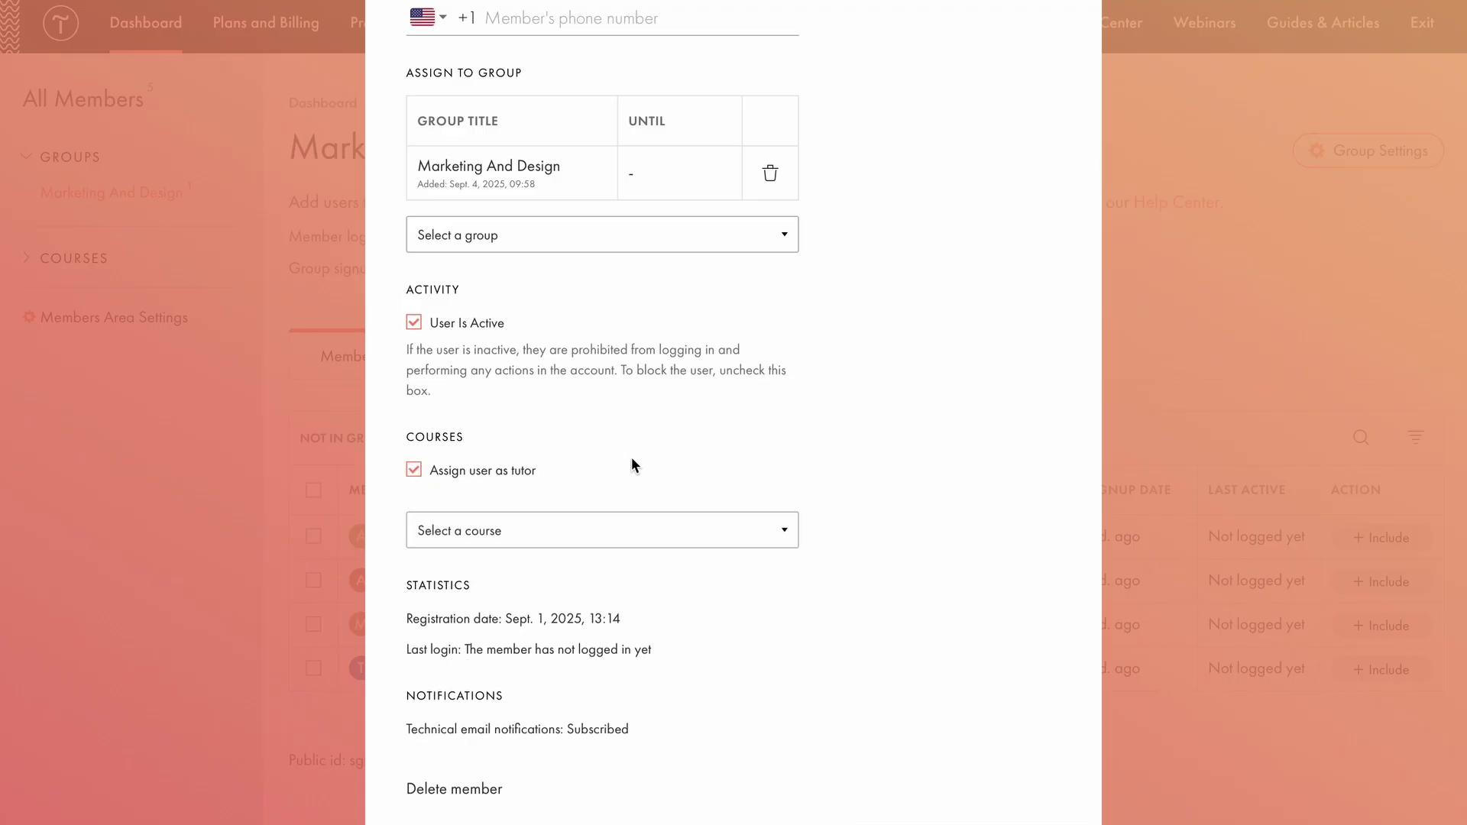
pyautogui.click(414, 468)
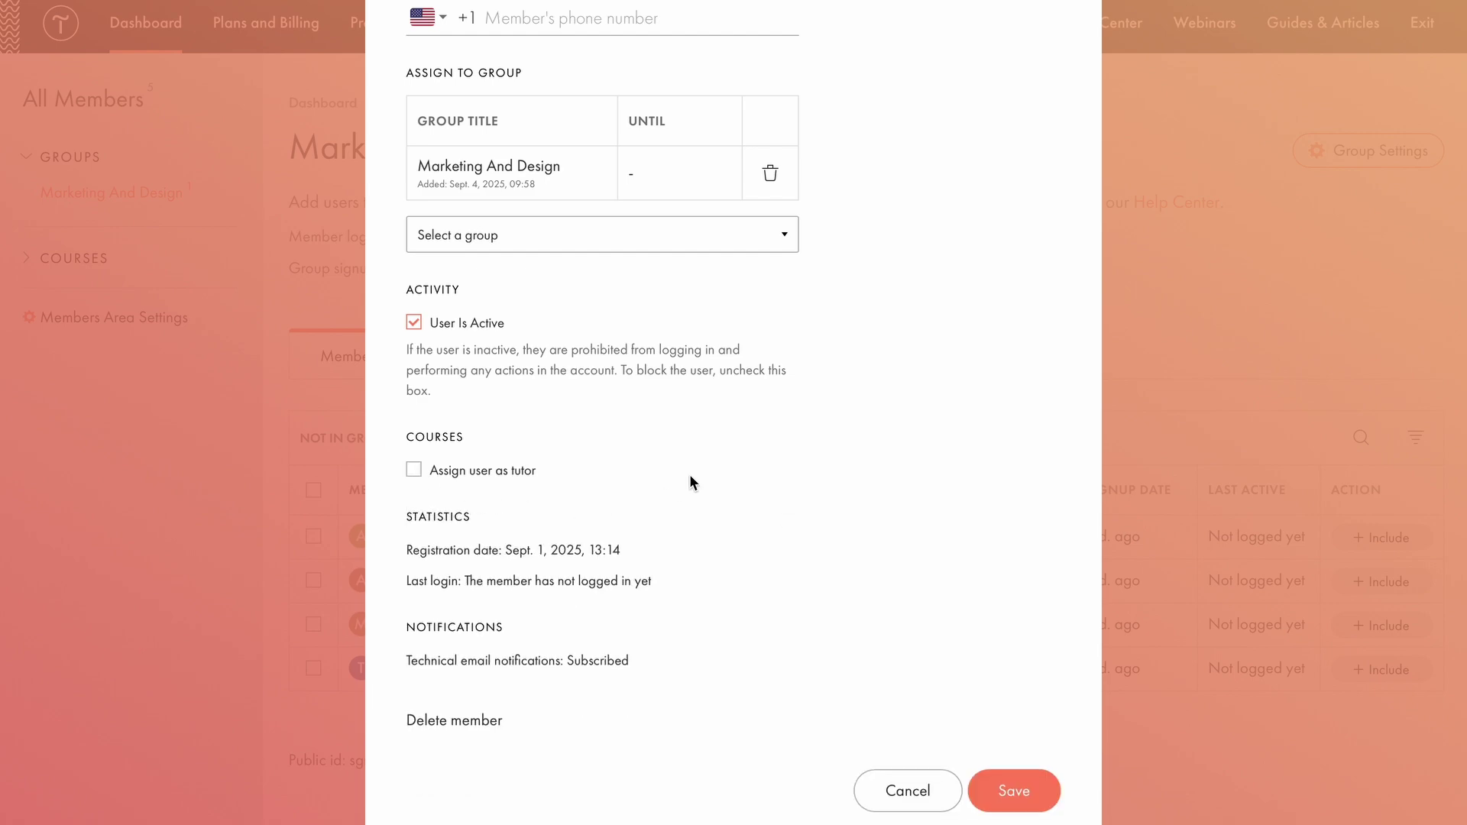
# Include the designer, marketing and Head Of Marketing members in Marketing And Design, then view Legal Team.
pyautogui.click(1444, 406)
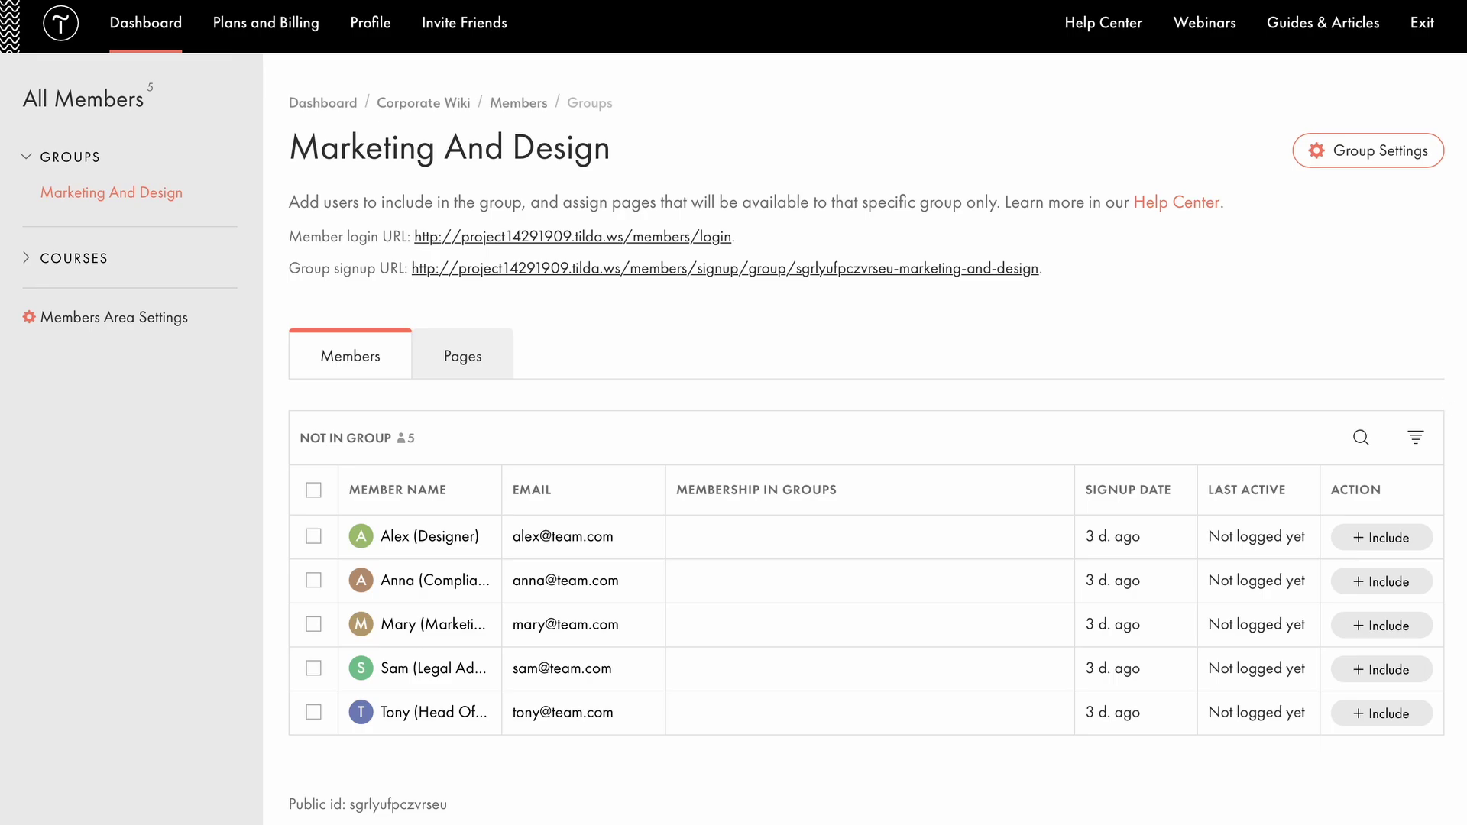
pyautogui.click(1411, 540)
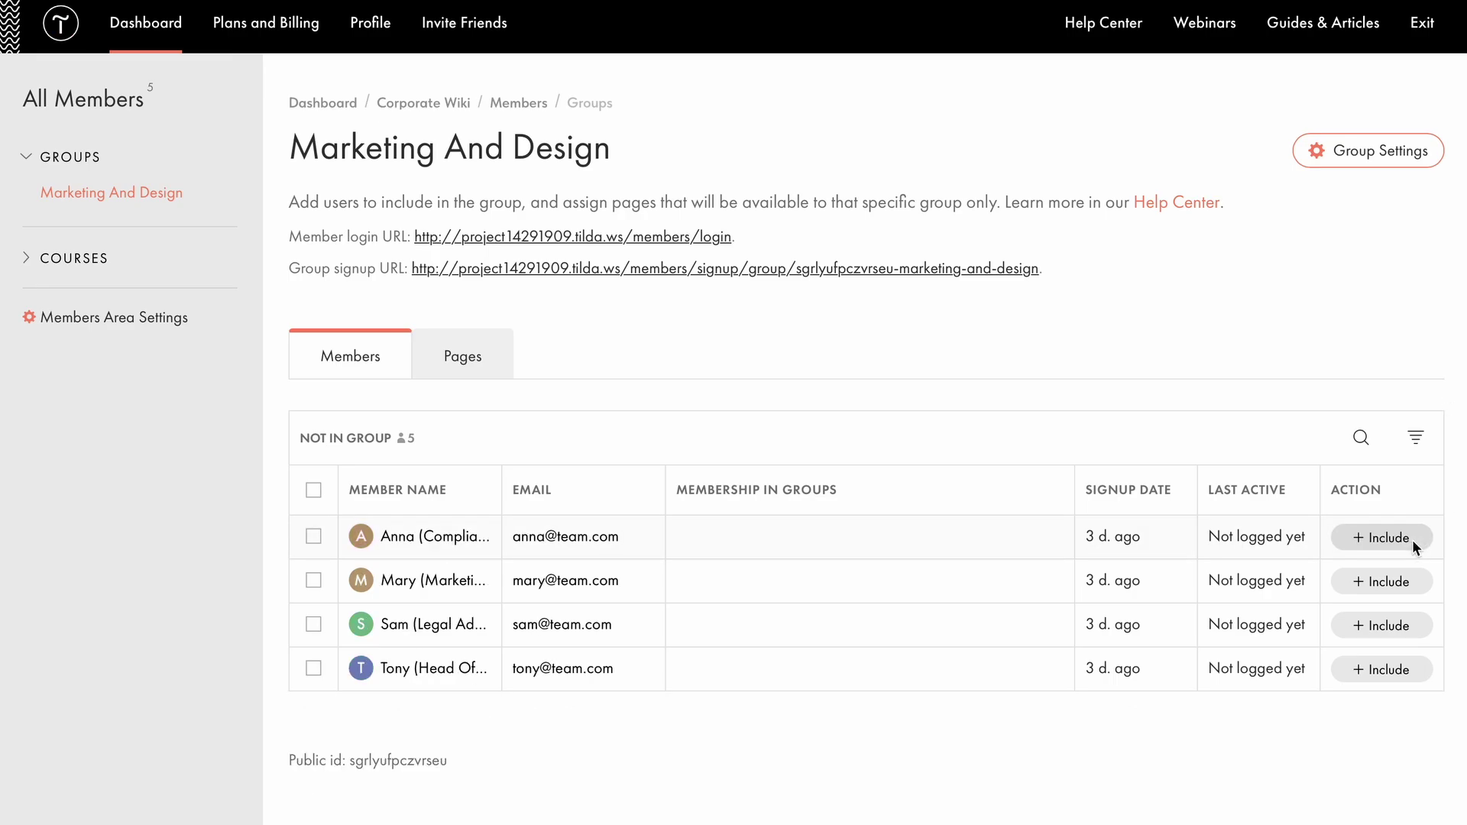
pyautogui.click(1401, 582)
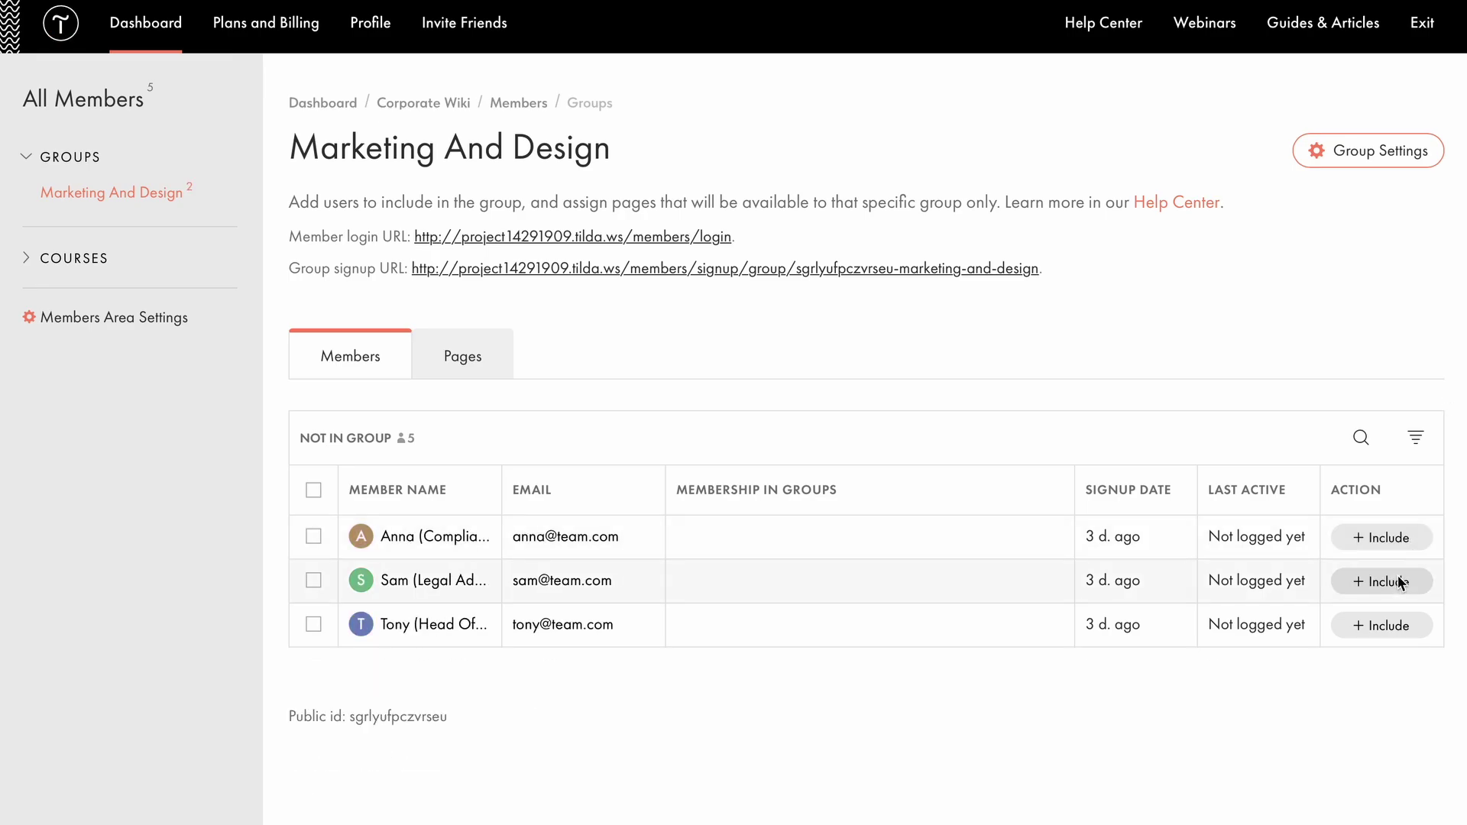
pyautogui.click(1368, 628)
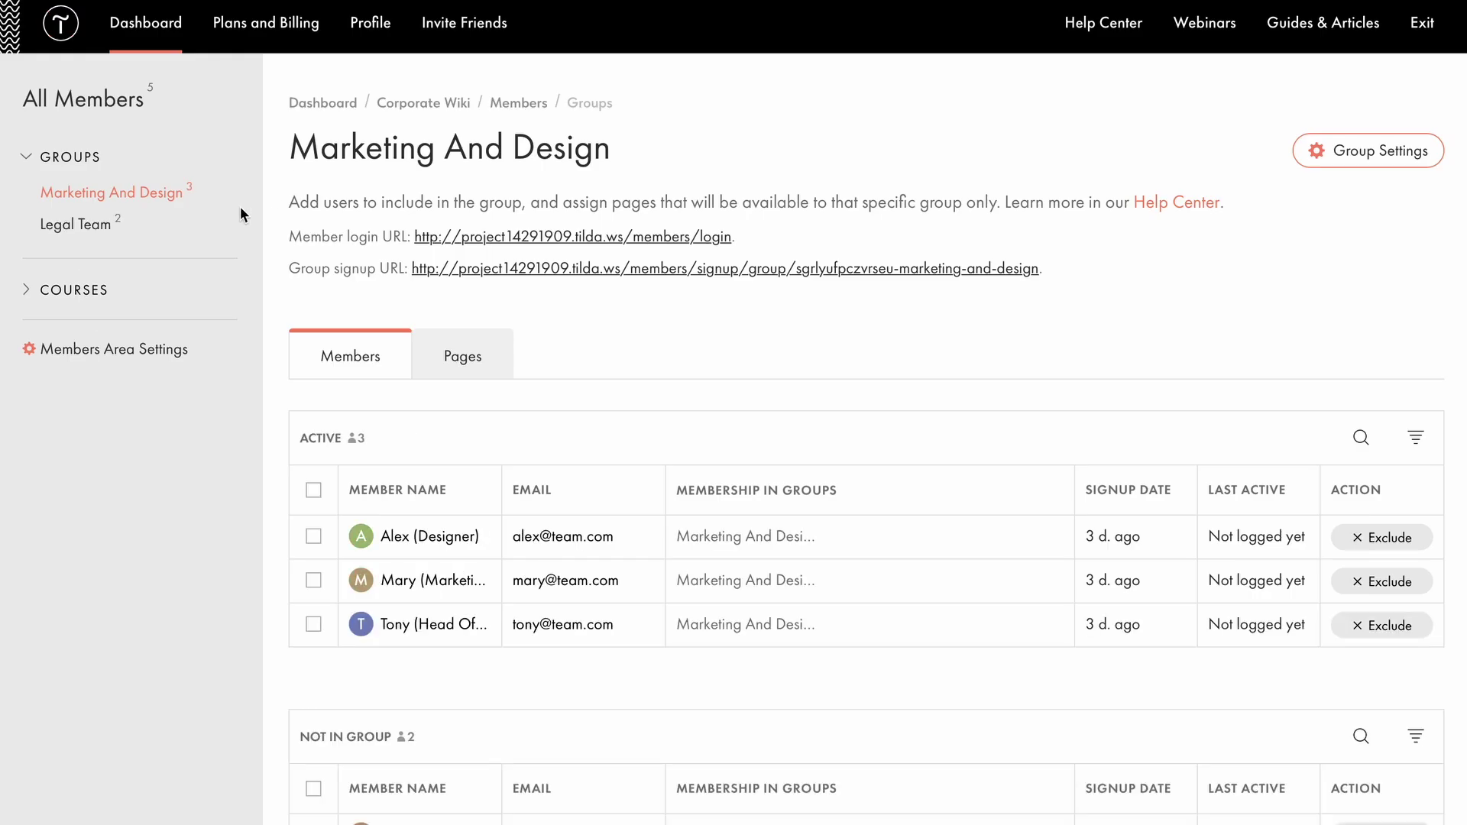
pyautogui.click(93, 233)
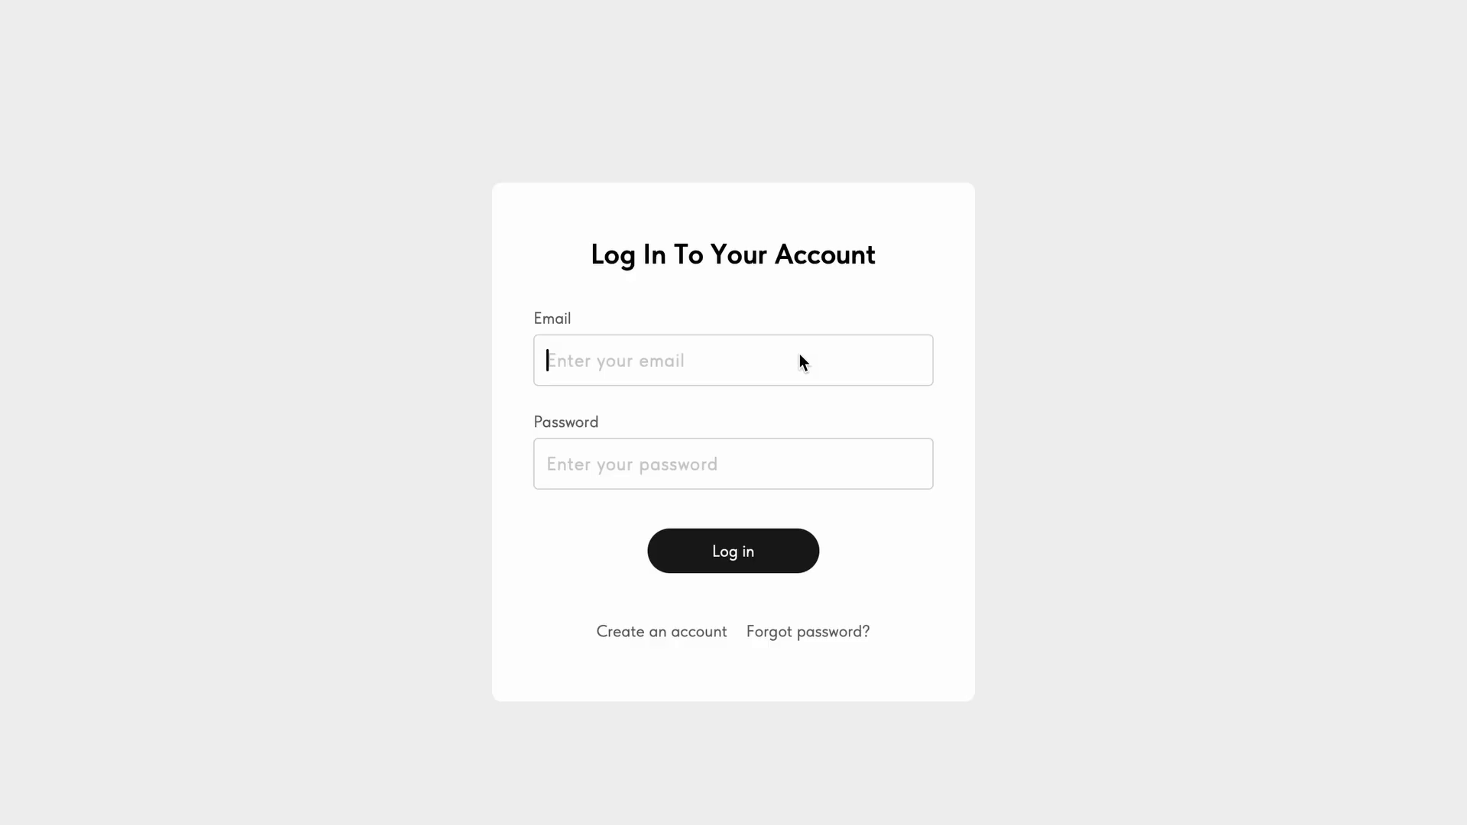
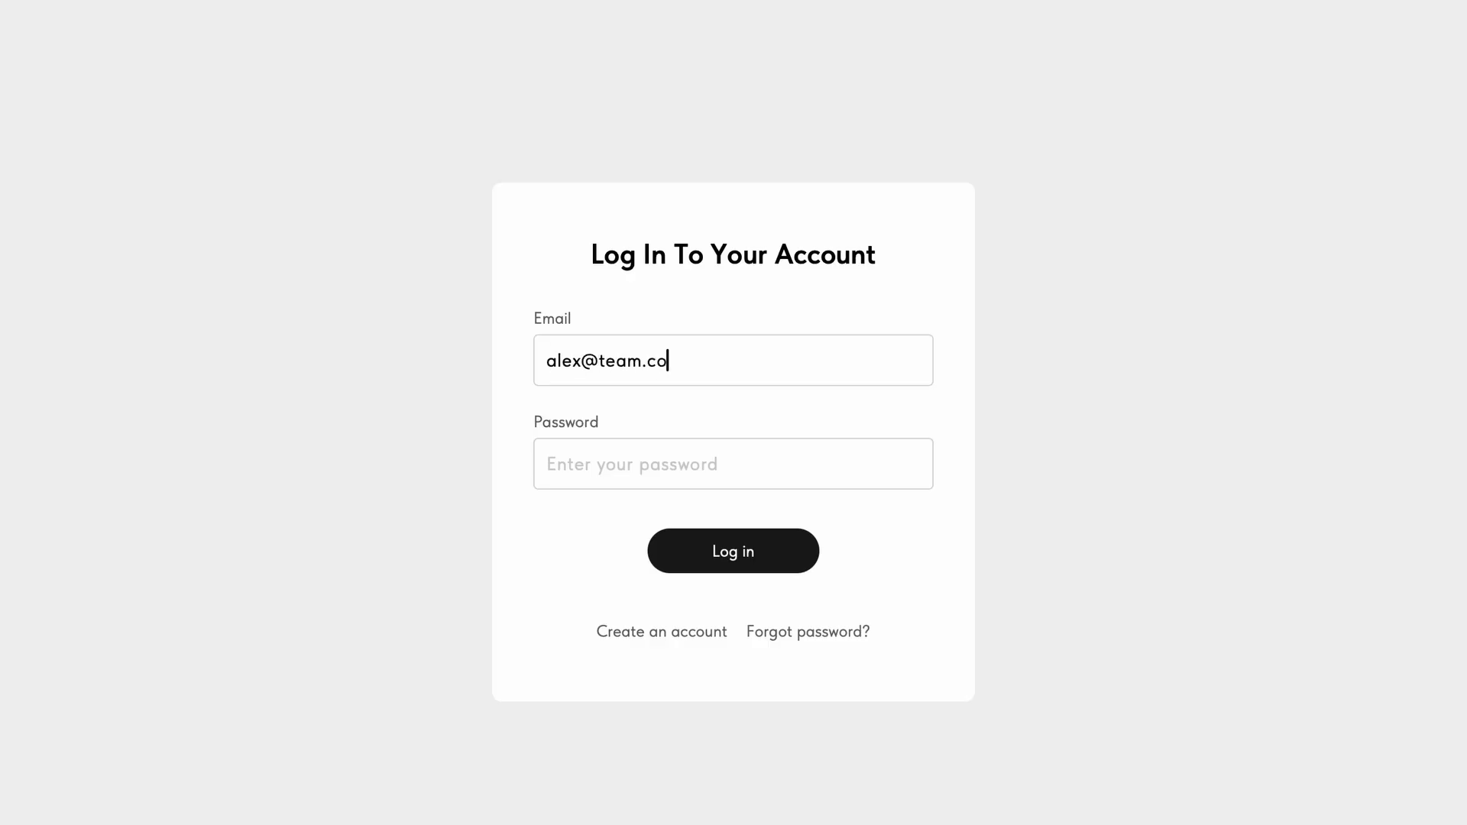
# Log in to the members area with the designer's e-mail and password.
pyautogui.click(752, 463)
pyautogui.write('••••')
pyautogui.press('Return')
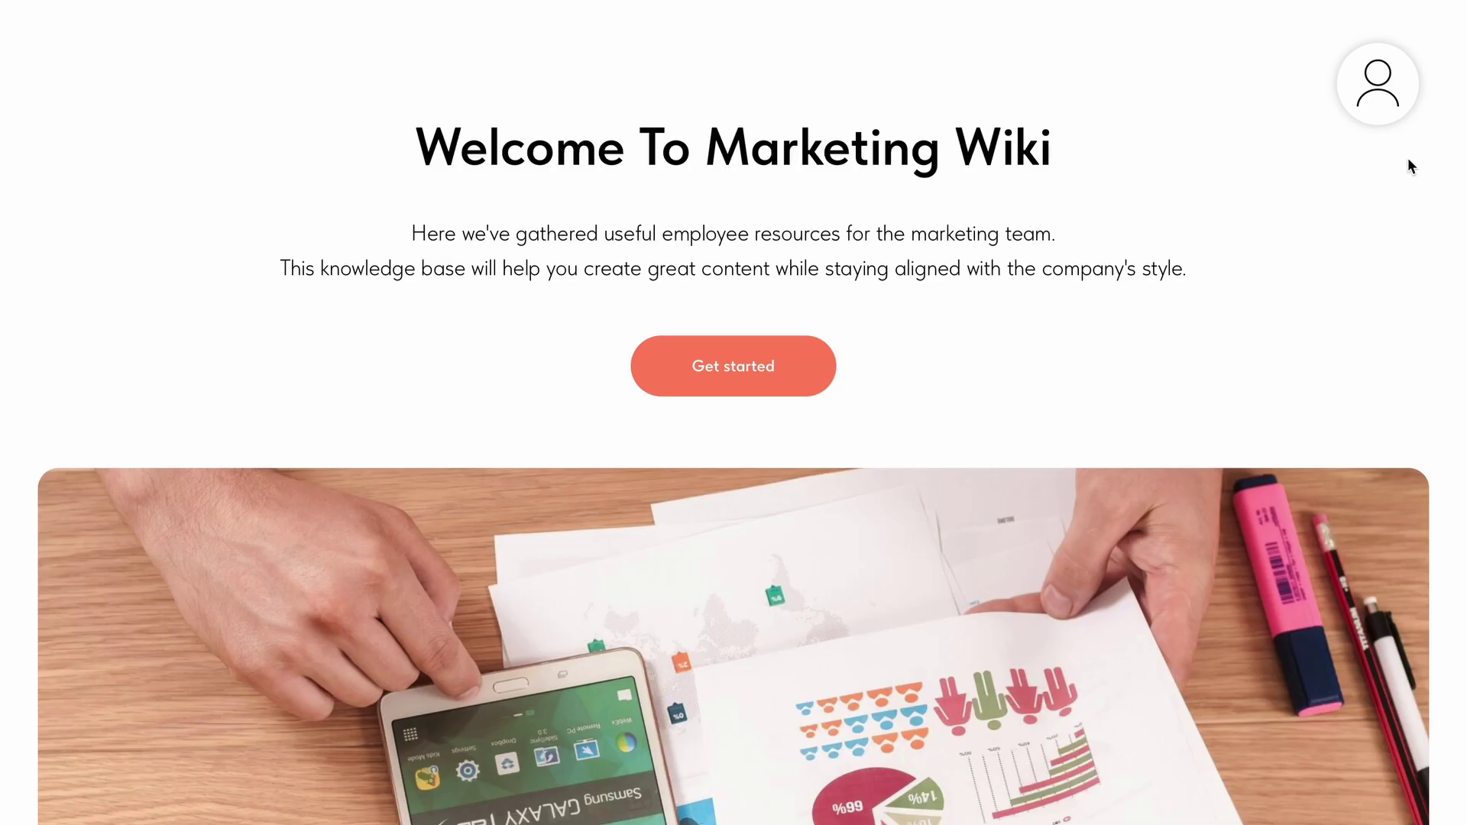
# Check the Marketing And Design pages in the profile menu, then scroll the Marketing Wiki's resources.
pyautogui.click(1366, 90)
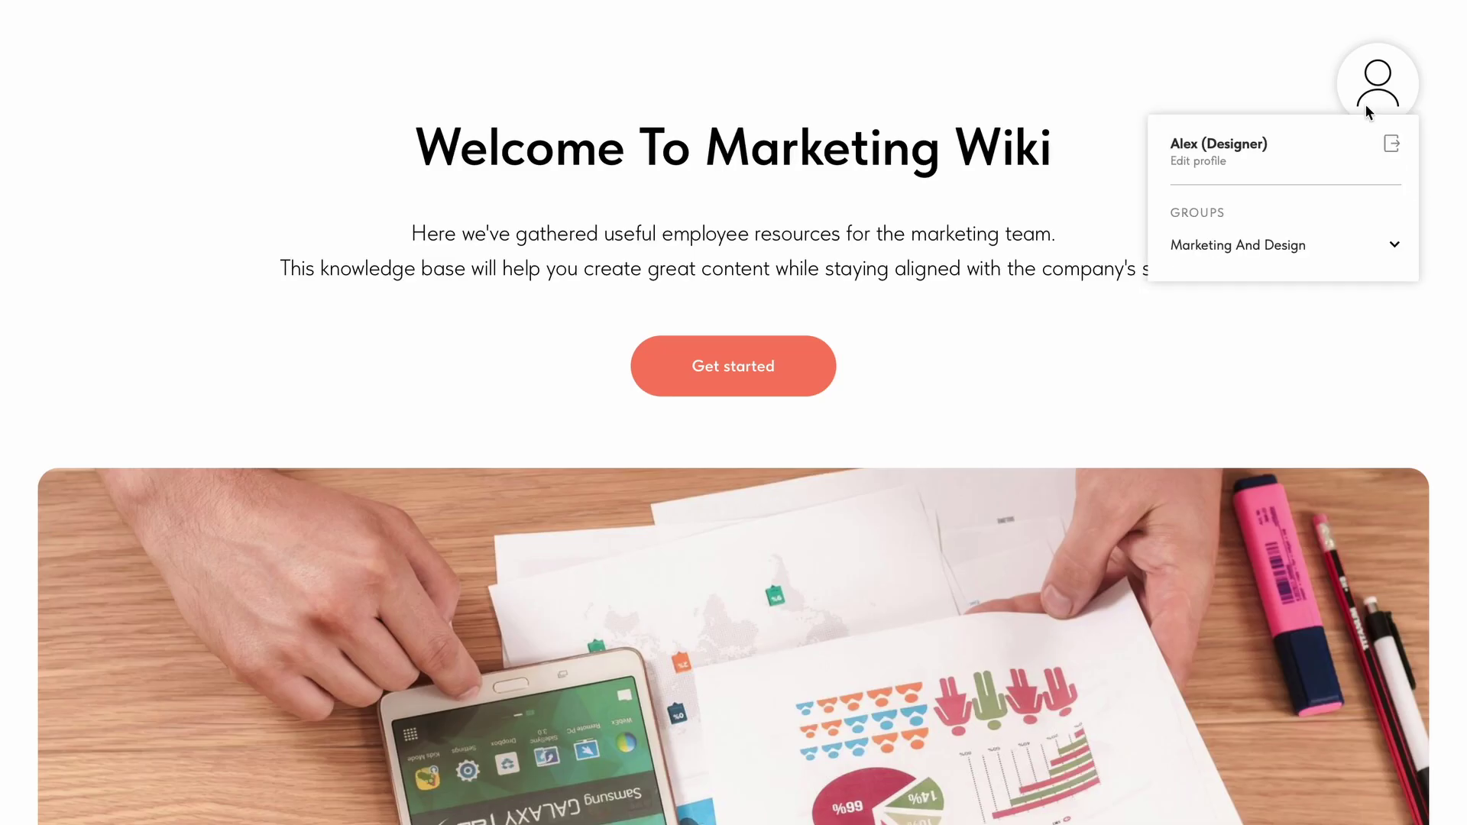
pyautogui.click(1393, 245)
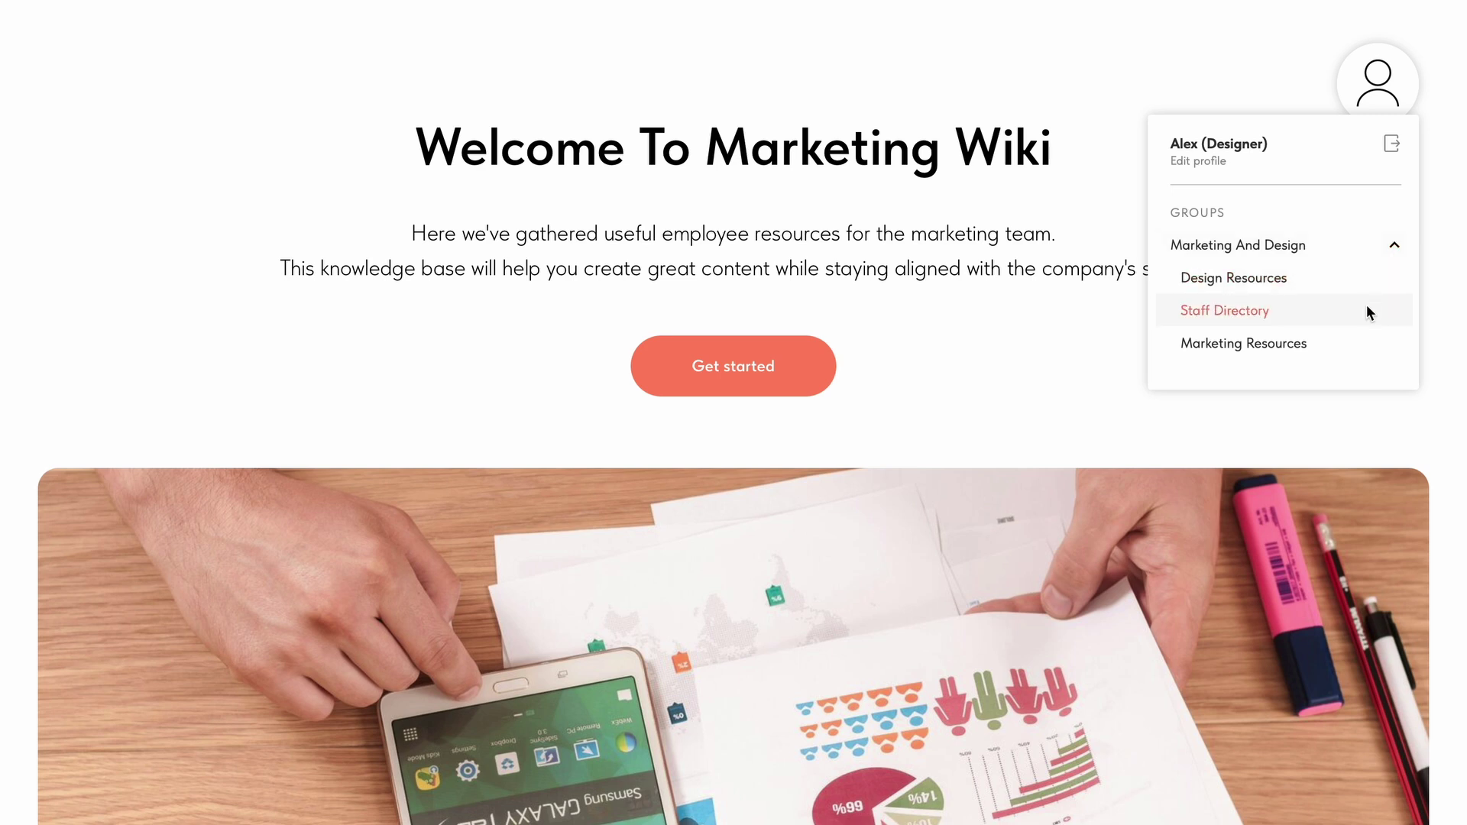
pyautogui.click(1338, 425)
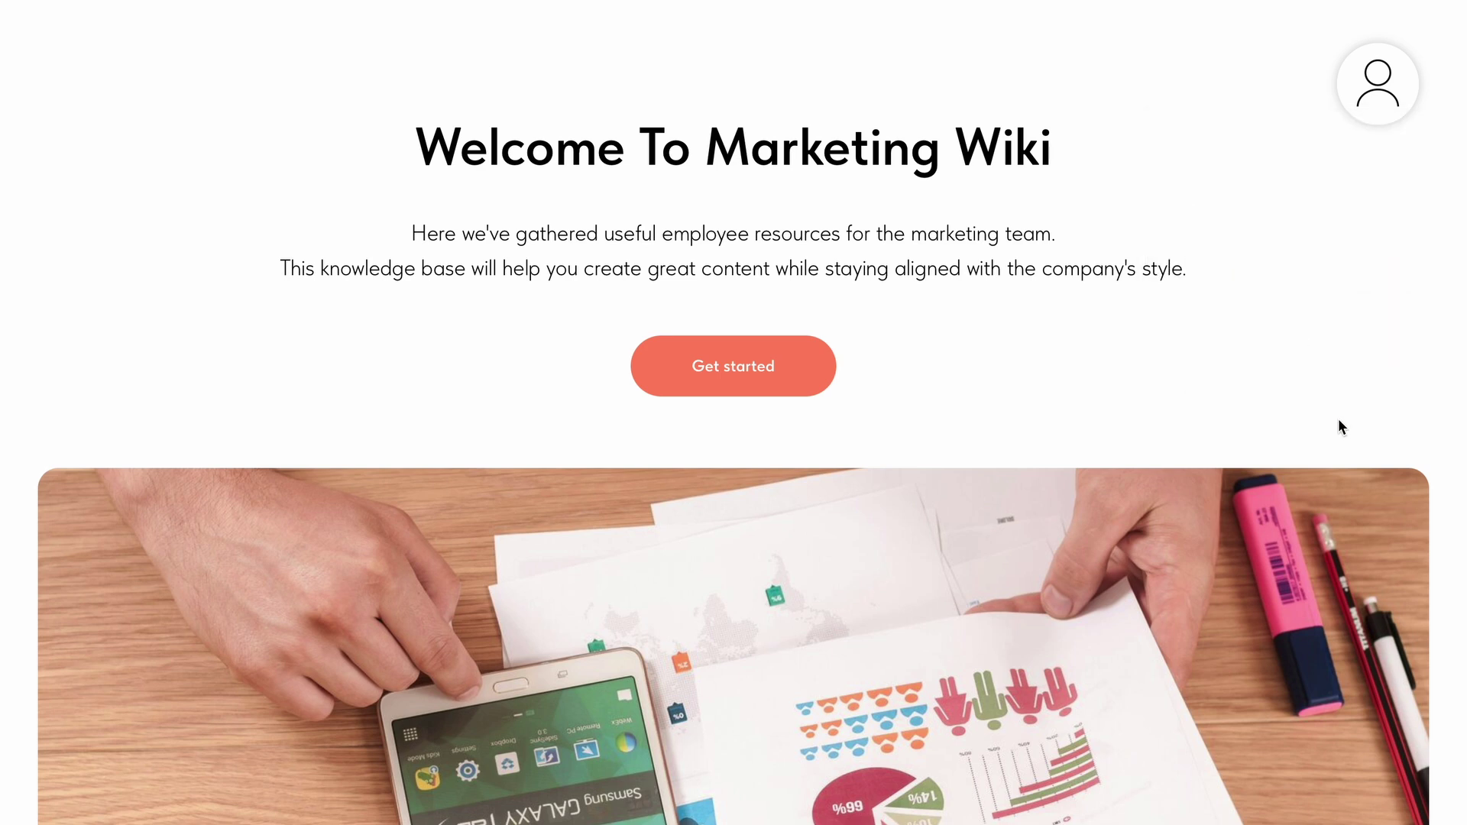
pyautogui.scroll(-3, 1211, 538)
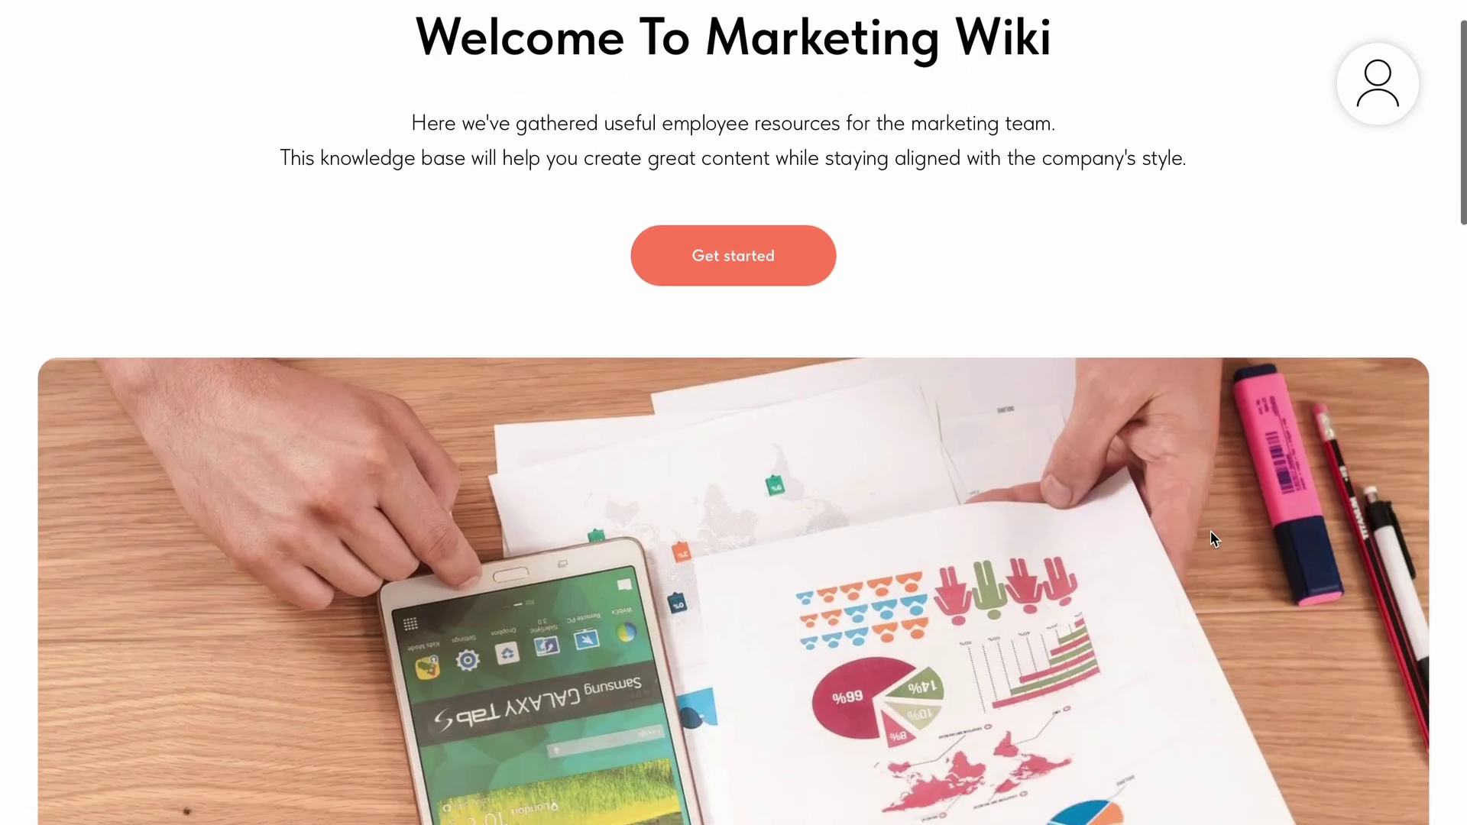
pyautogui.scroll(-5, 1212, 538)
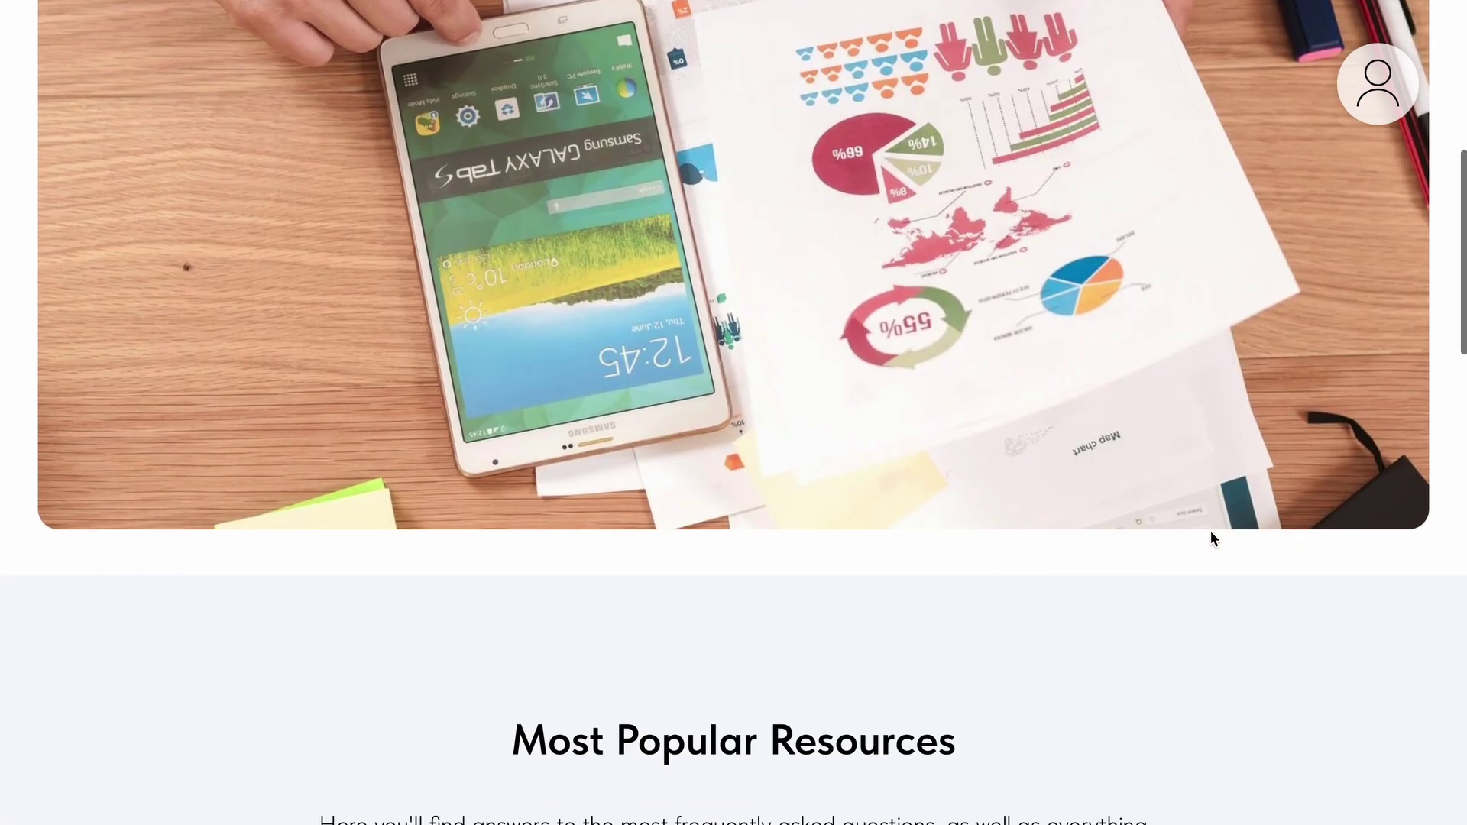
pyautogui.scroll(-5, 1211, 538)
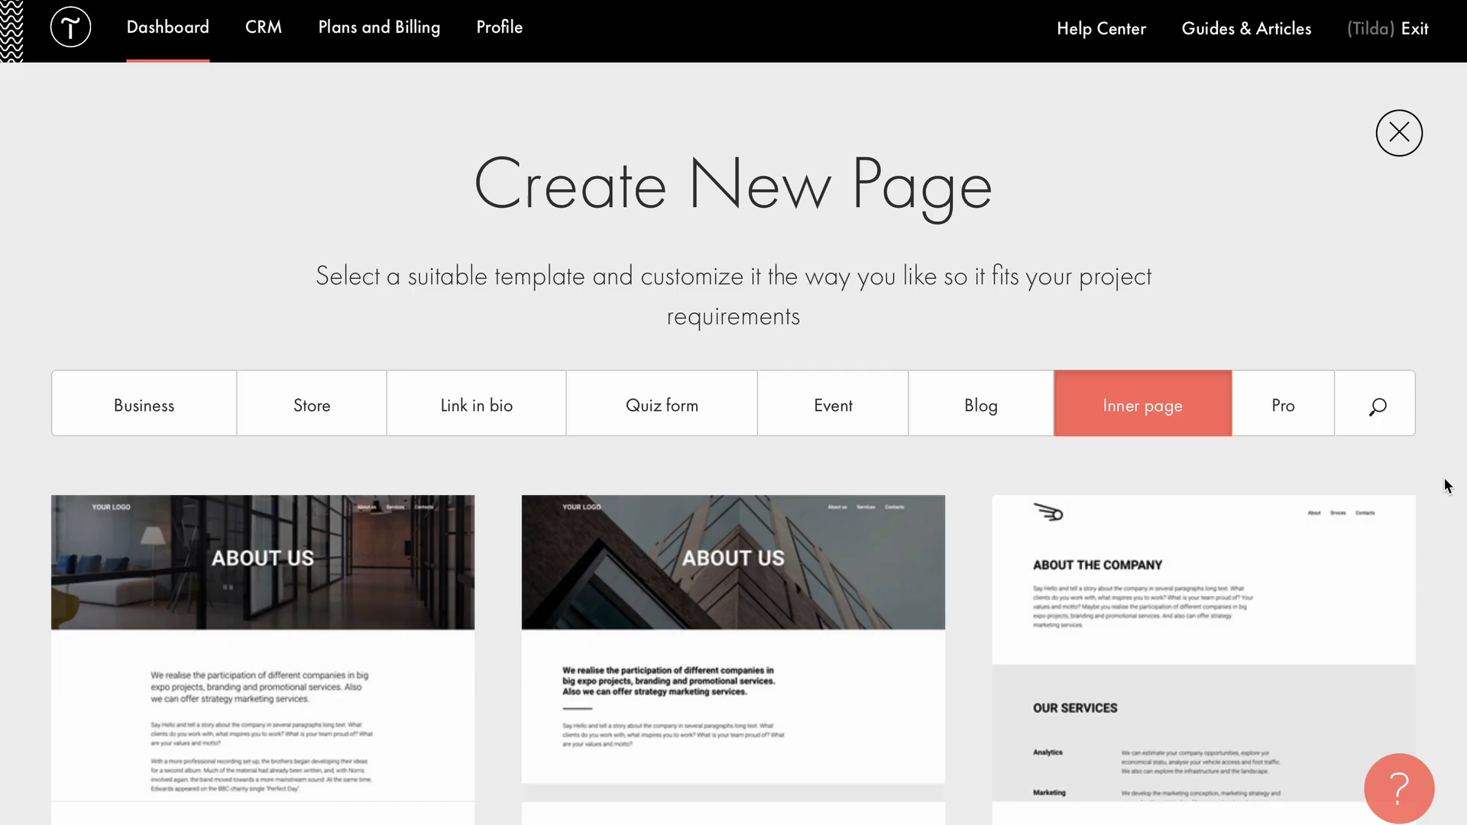
# Scroll through the templates and the Corporate Wiki's Index page in the editor.
pyautogui.scroll(-6, 1444, 485)
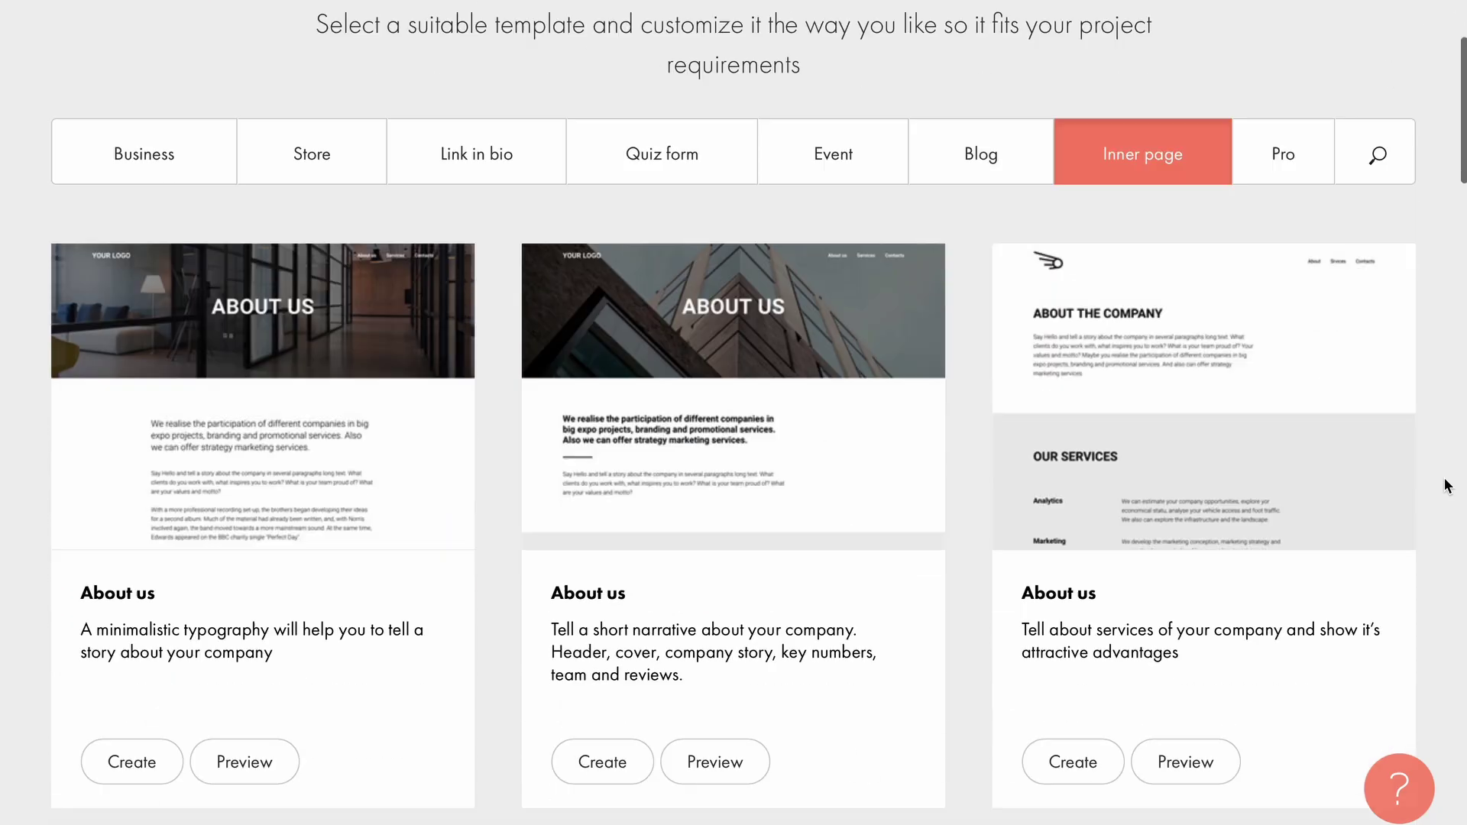
pyautogui.scroll(-8, 1446, 484)
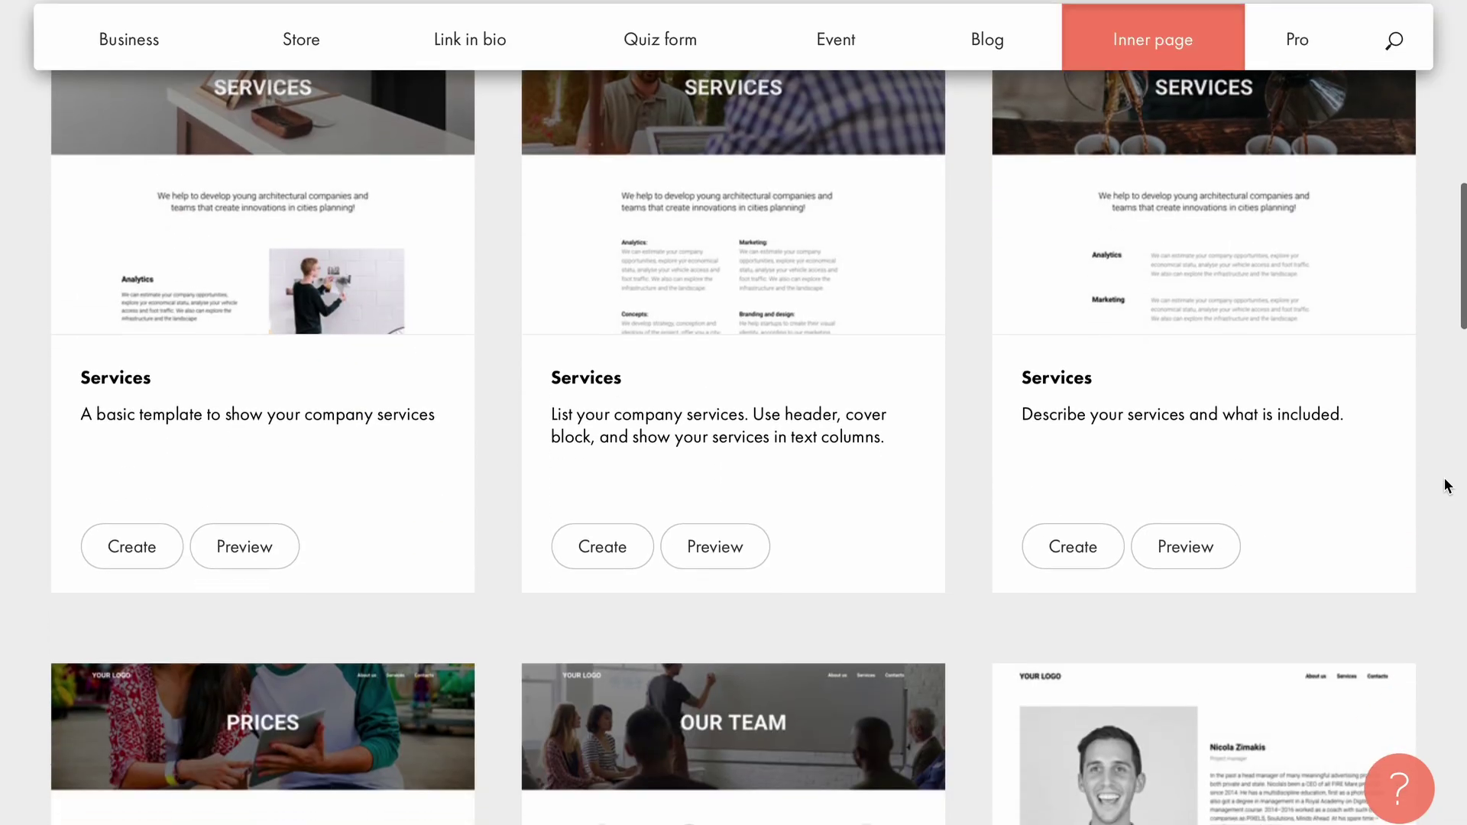
pyautogui.scroll(-7, 1446, 484)
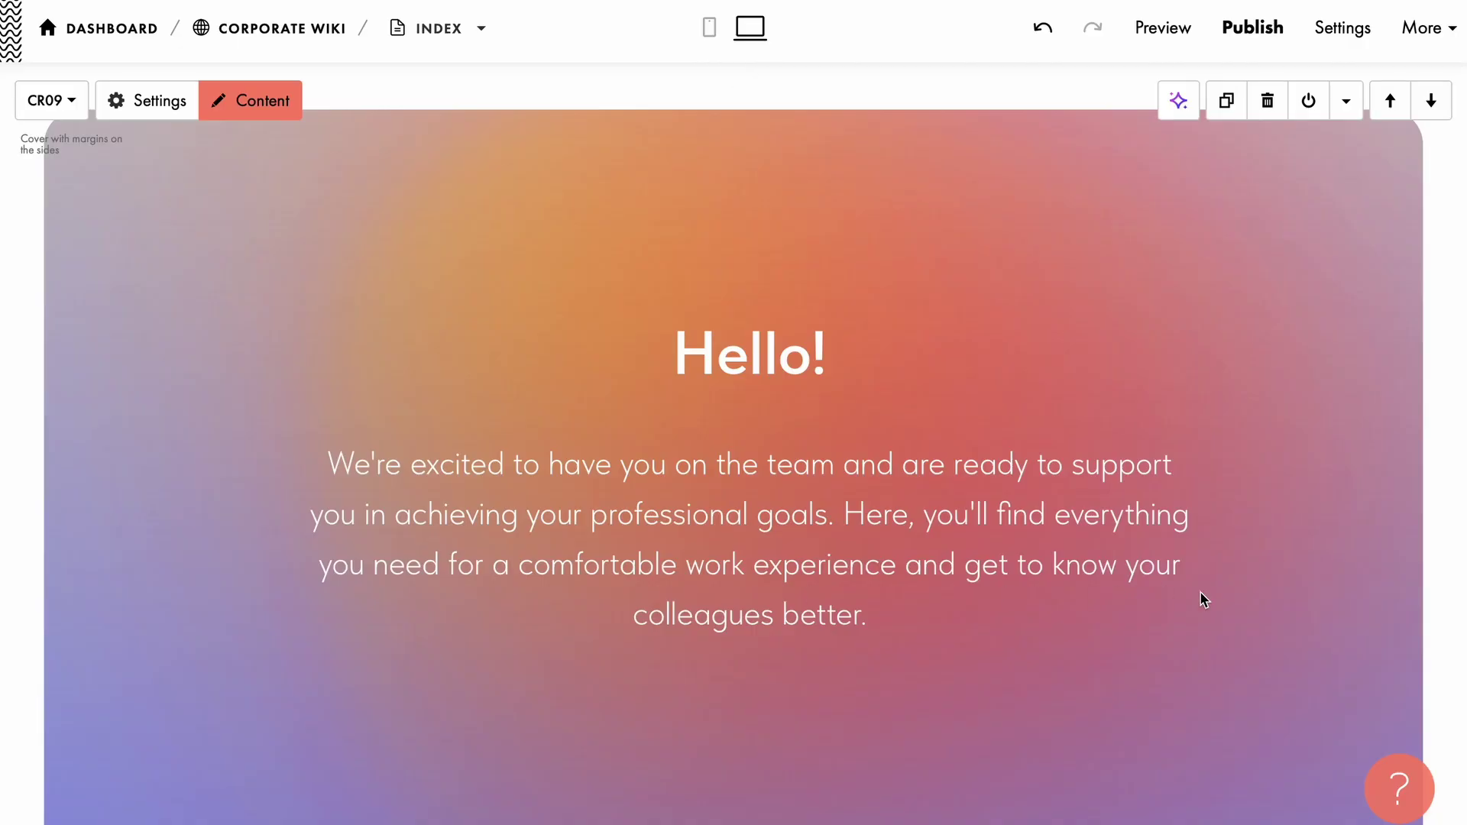
pyautogui.scroll(-9, 1241, 601)
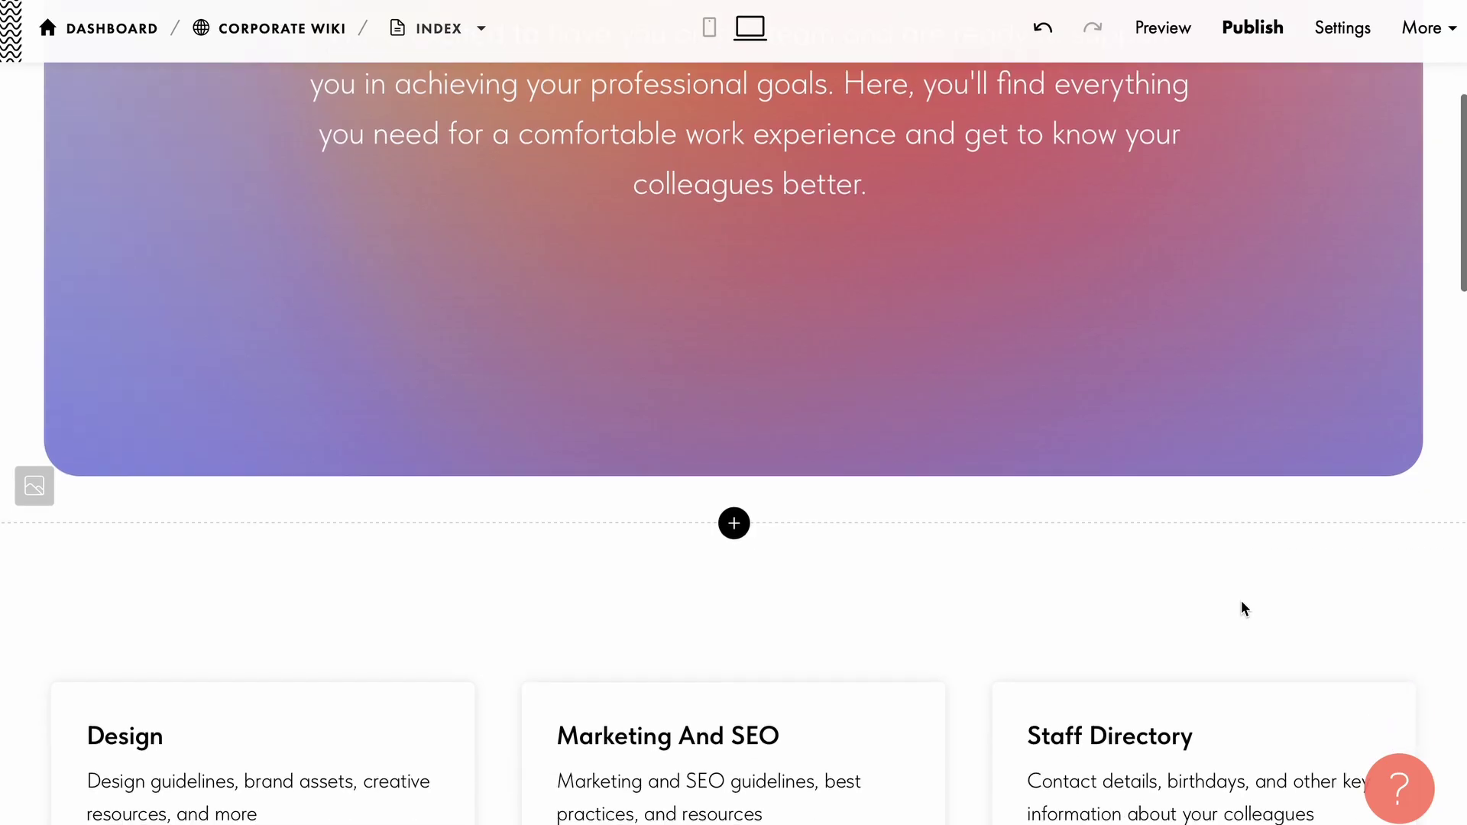
pyautogui.scroll(-9, 1241, 608)
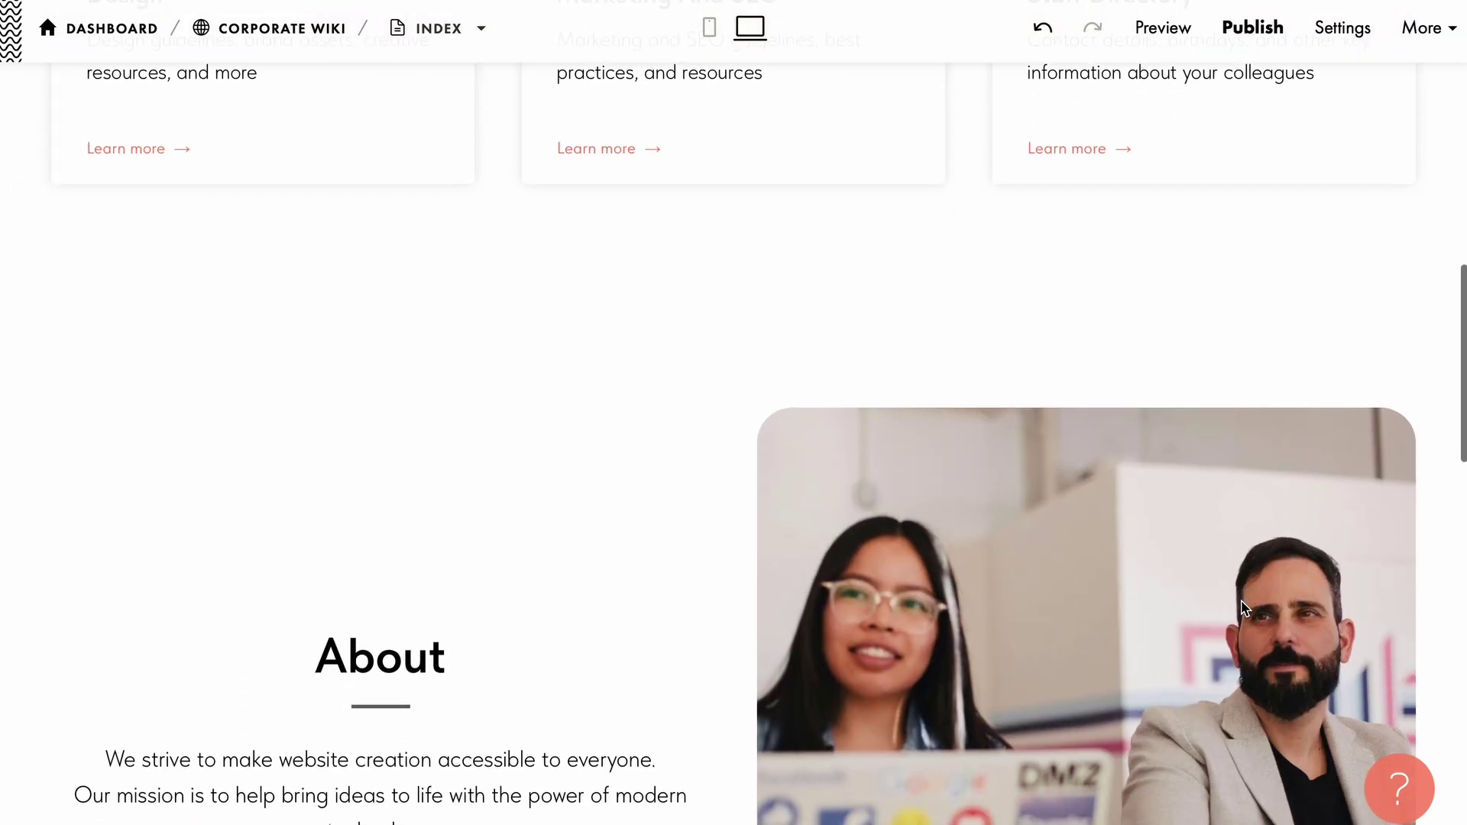
pyautogui.scroll(-8, 1240, 599)
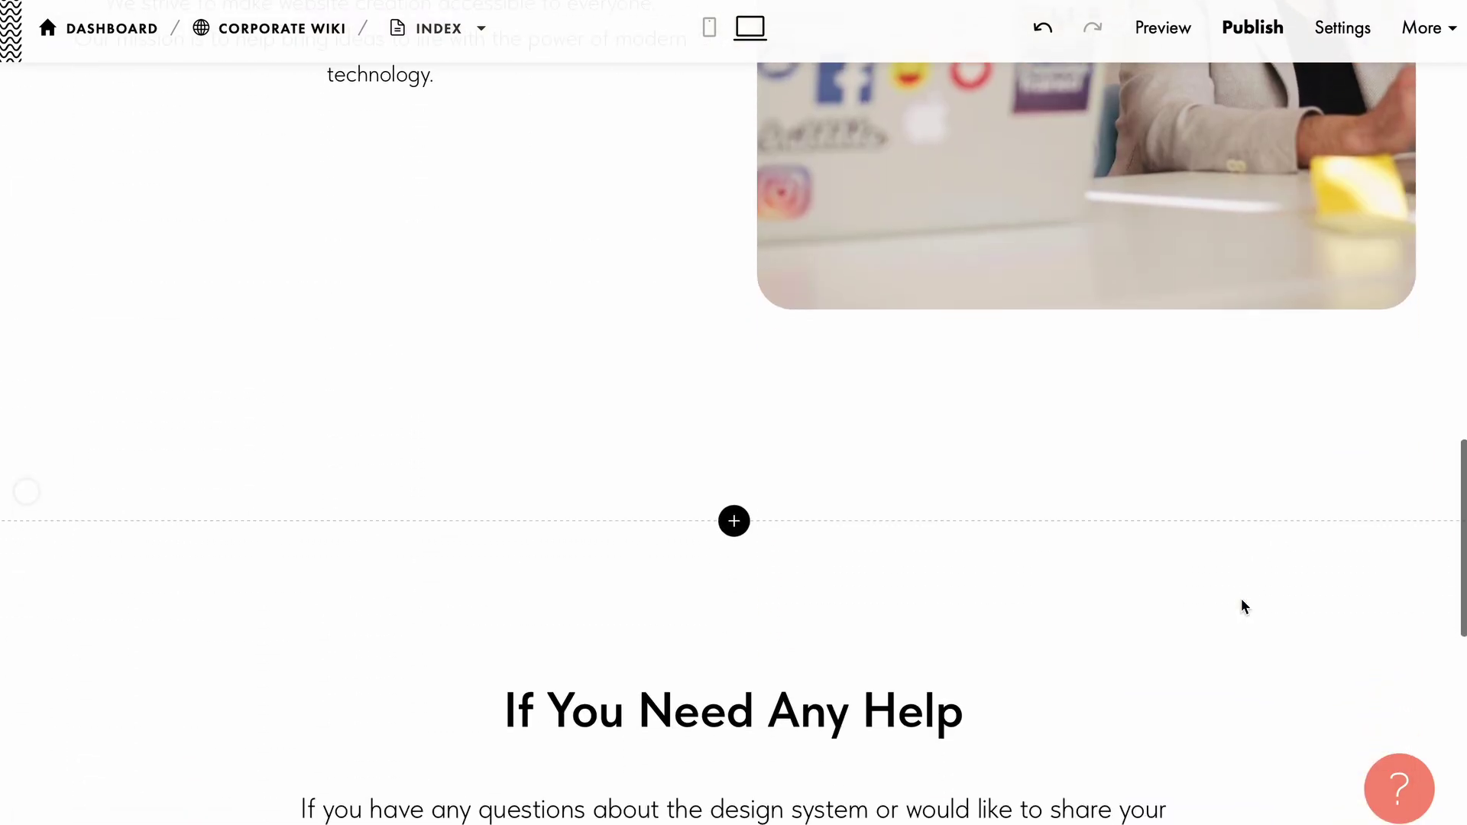
pyautogui.scroll(-3, 1241, 606)
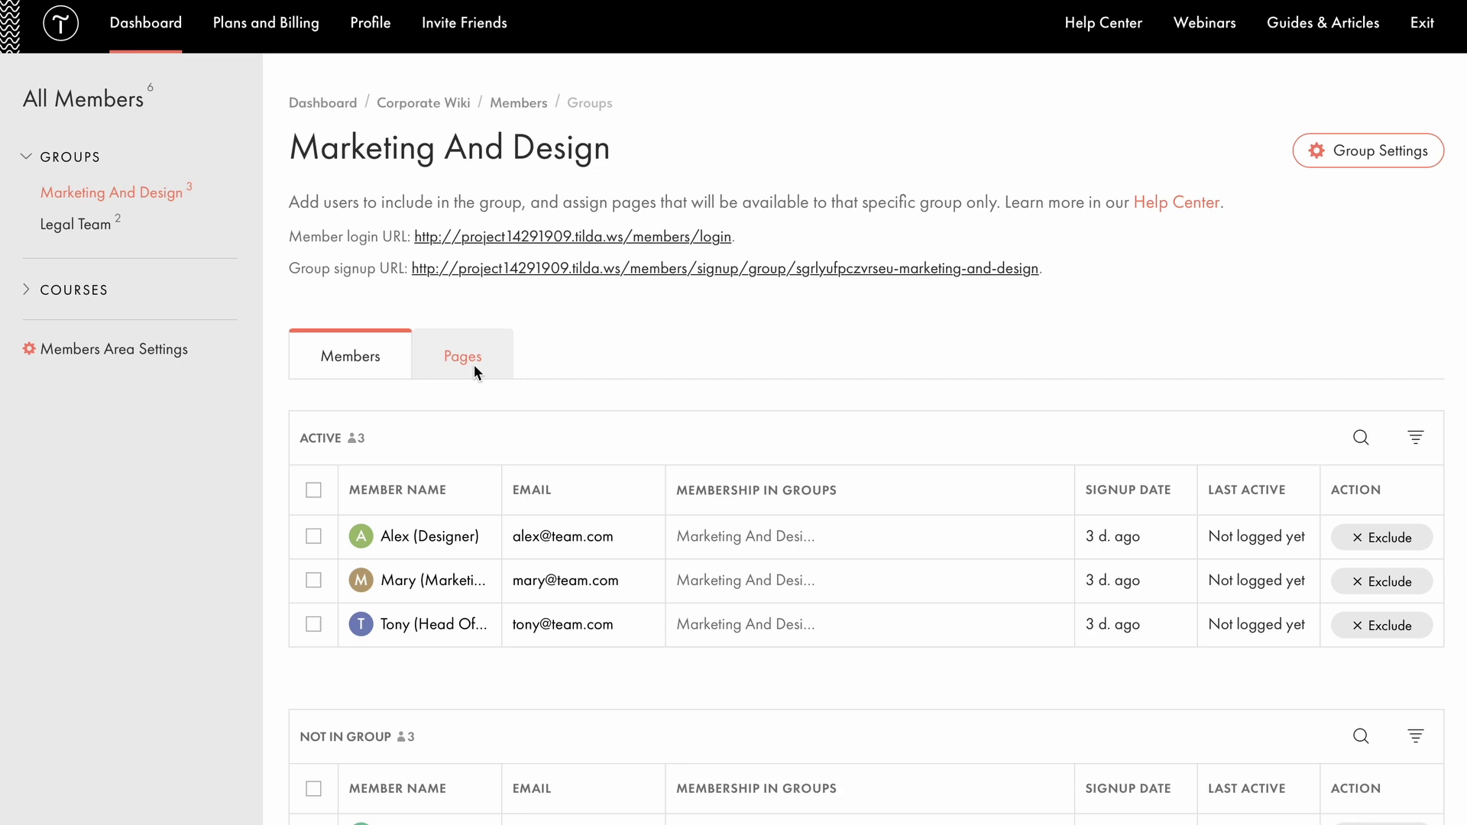
# Include the Index page in Marketing And Design and choose it as the group's index page.
pyautogui.click(474, 367)
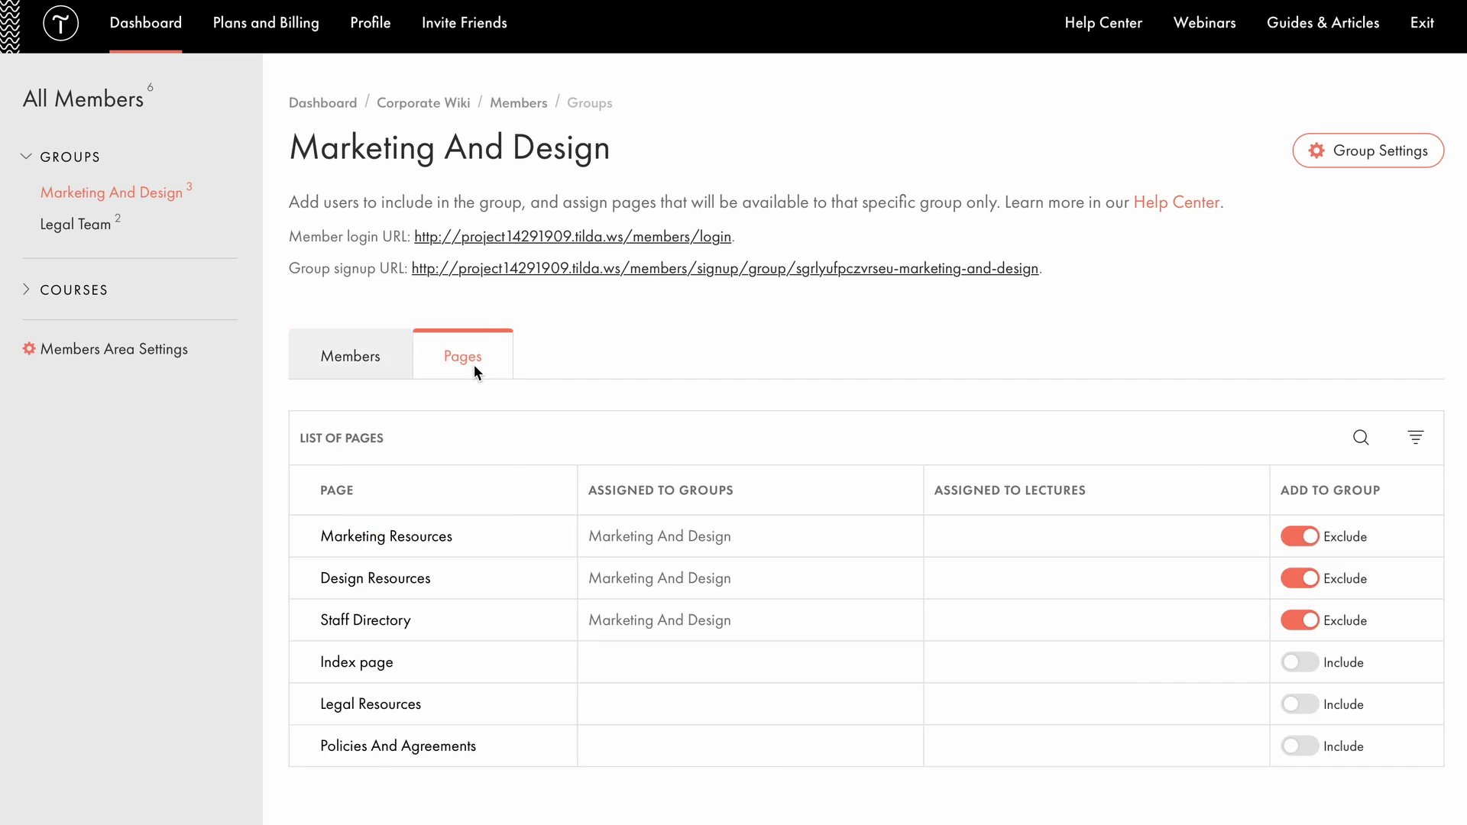
pyautogui.click(1308, 663)
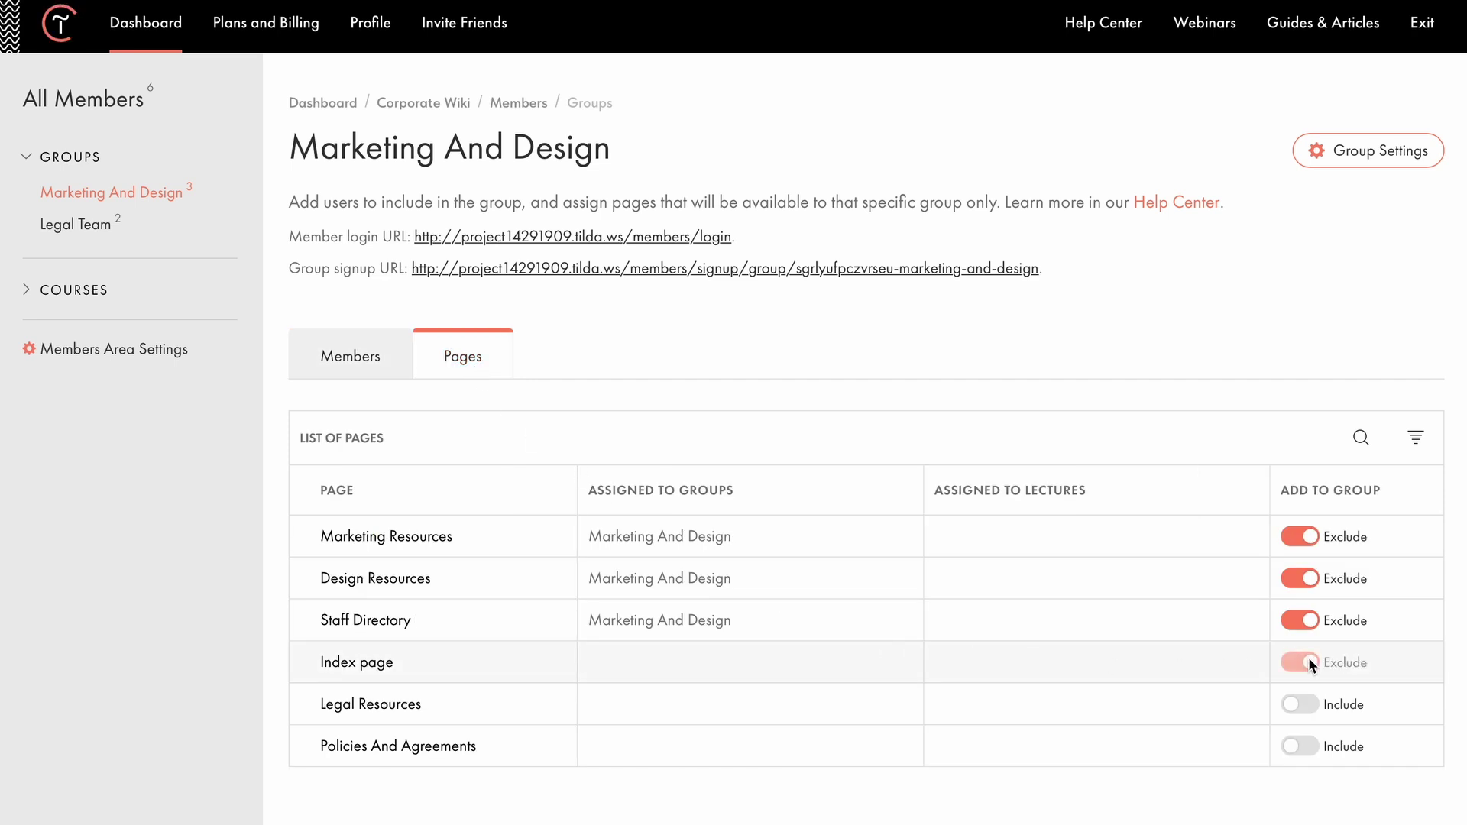
pyautogui.click(1375, 159)
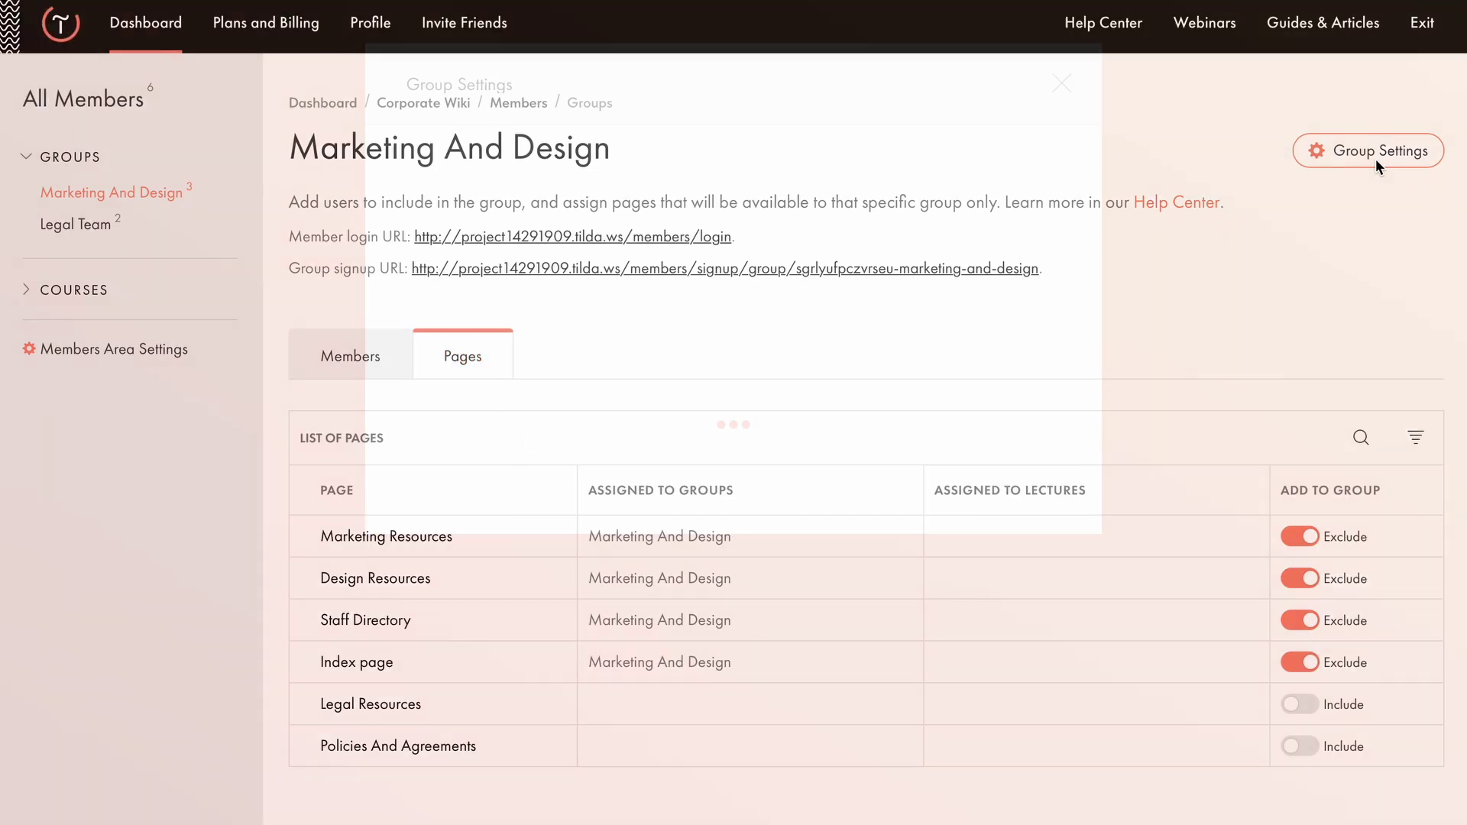
pyautogui.click(669, 365)
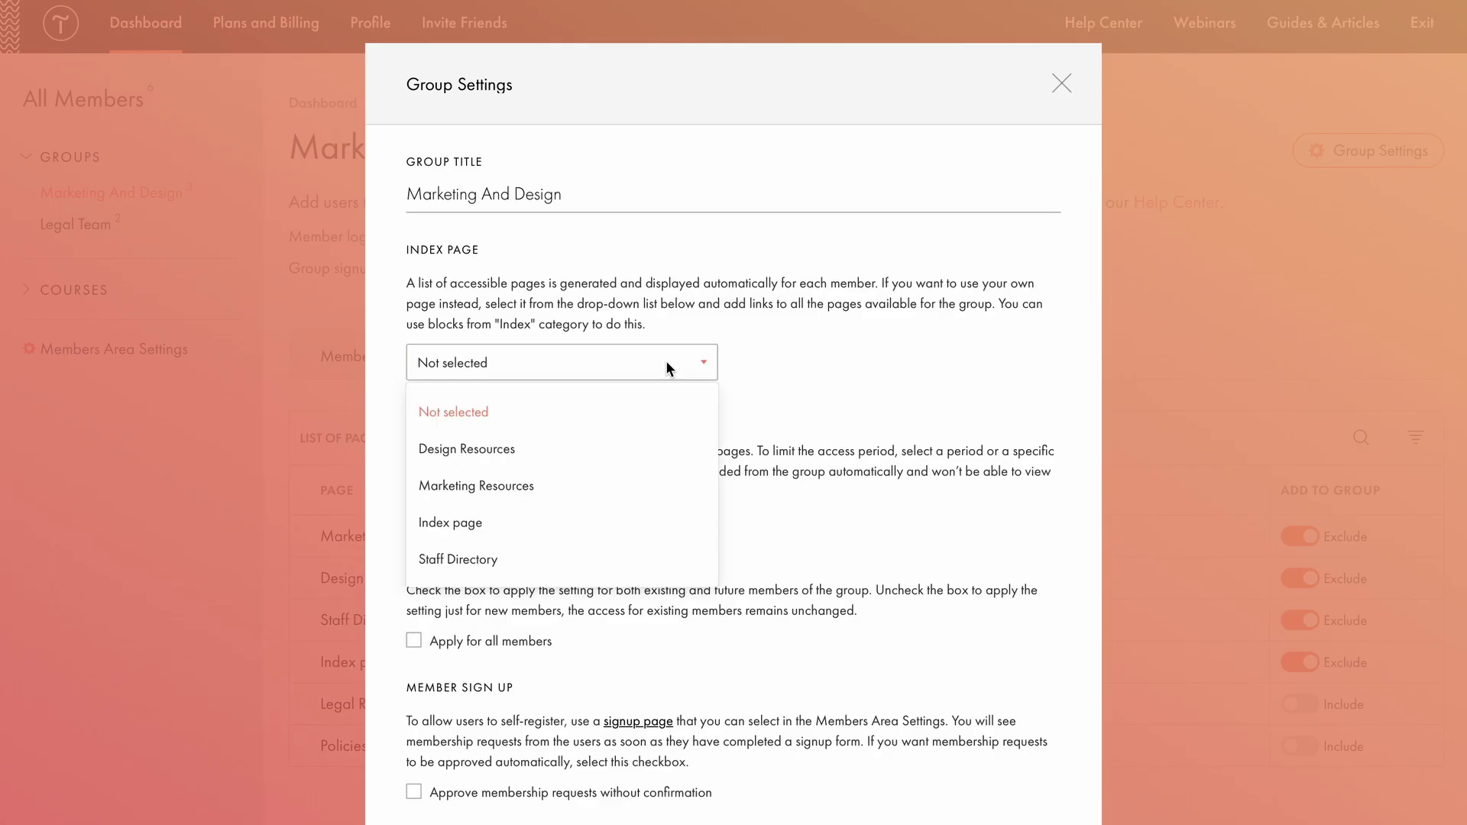
pyautogui.click(479, 523)
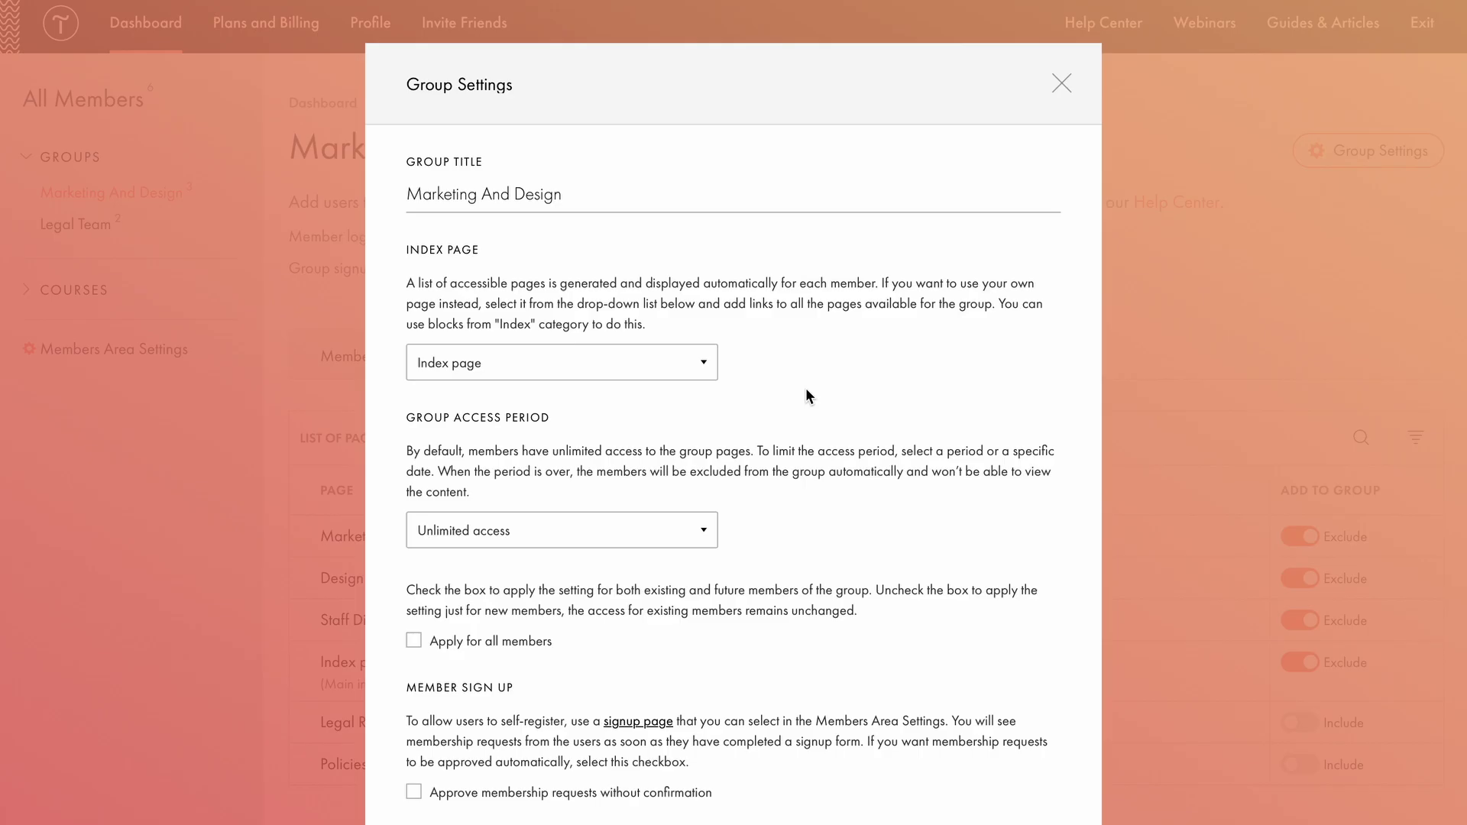
pyautogui.press('Escape')
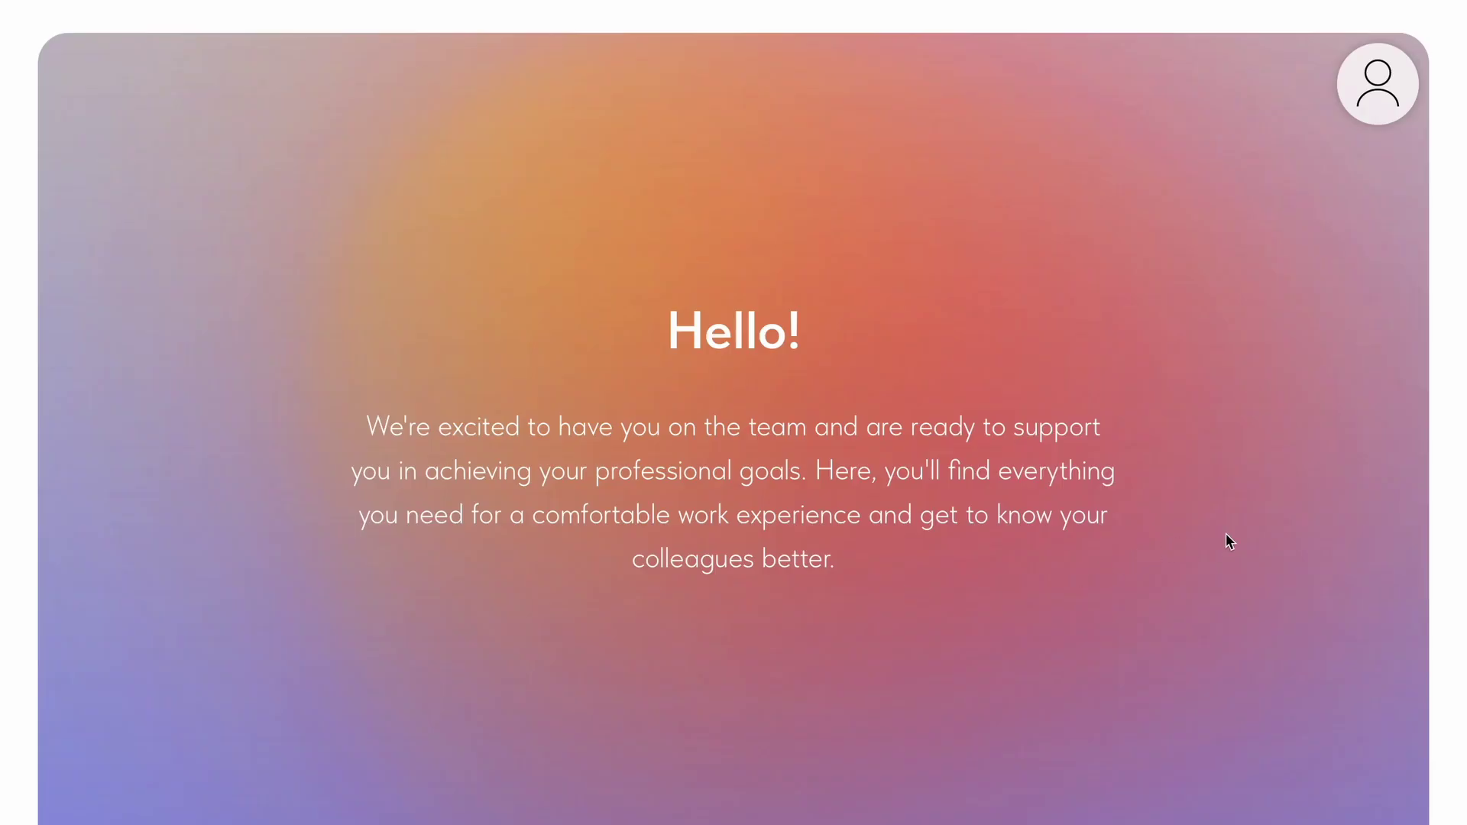
pyautogui.scroll(-8, 1235, 537)
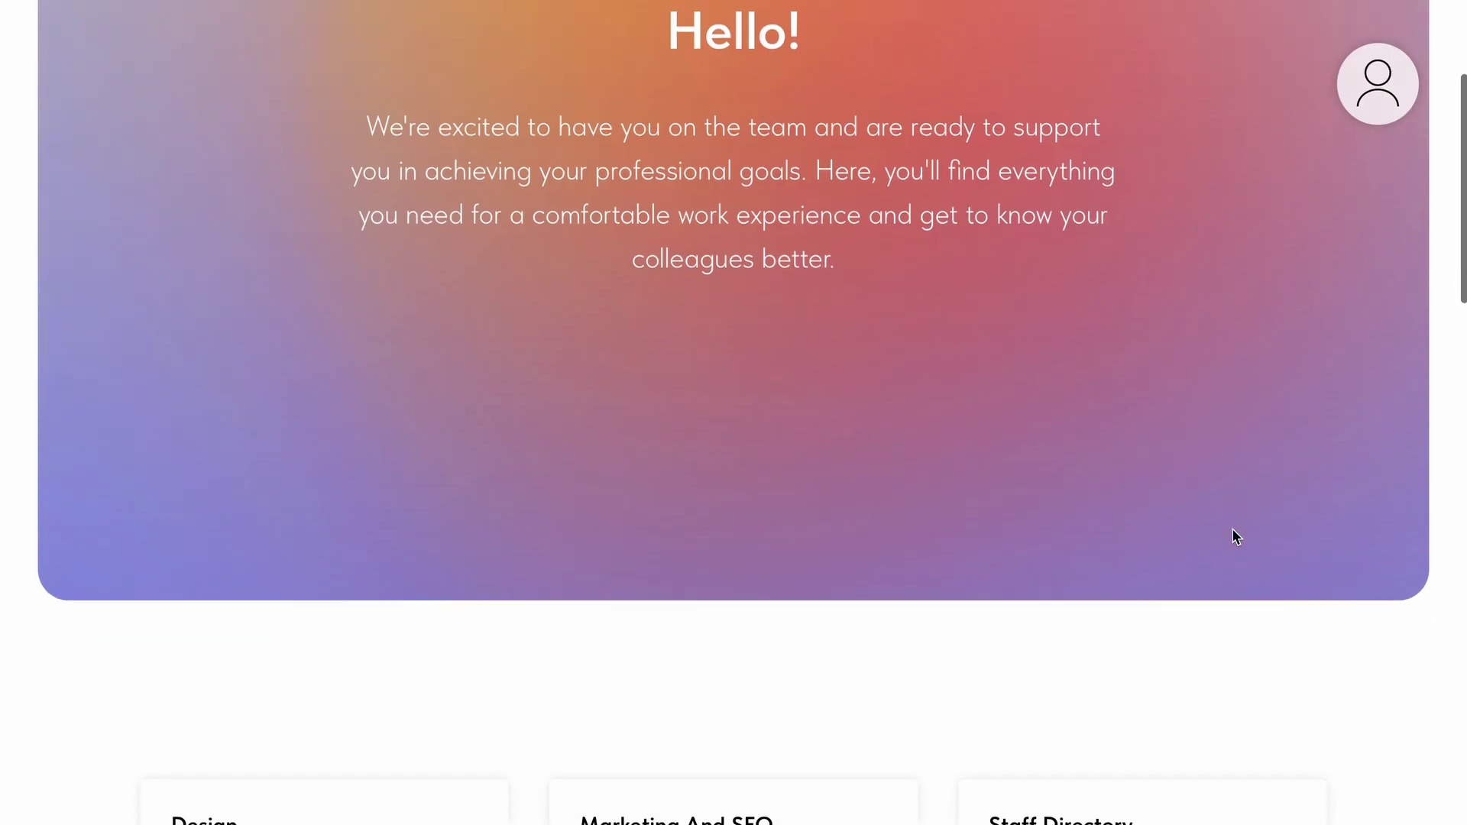
pyautogui.scroll(-6, 1231, 531)
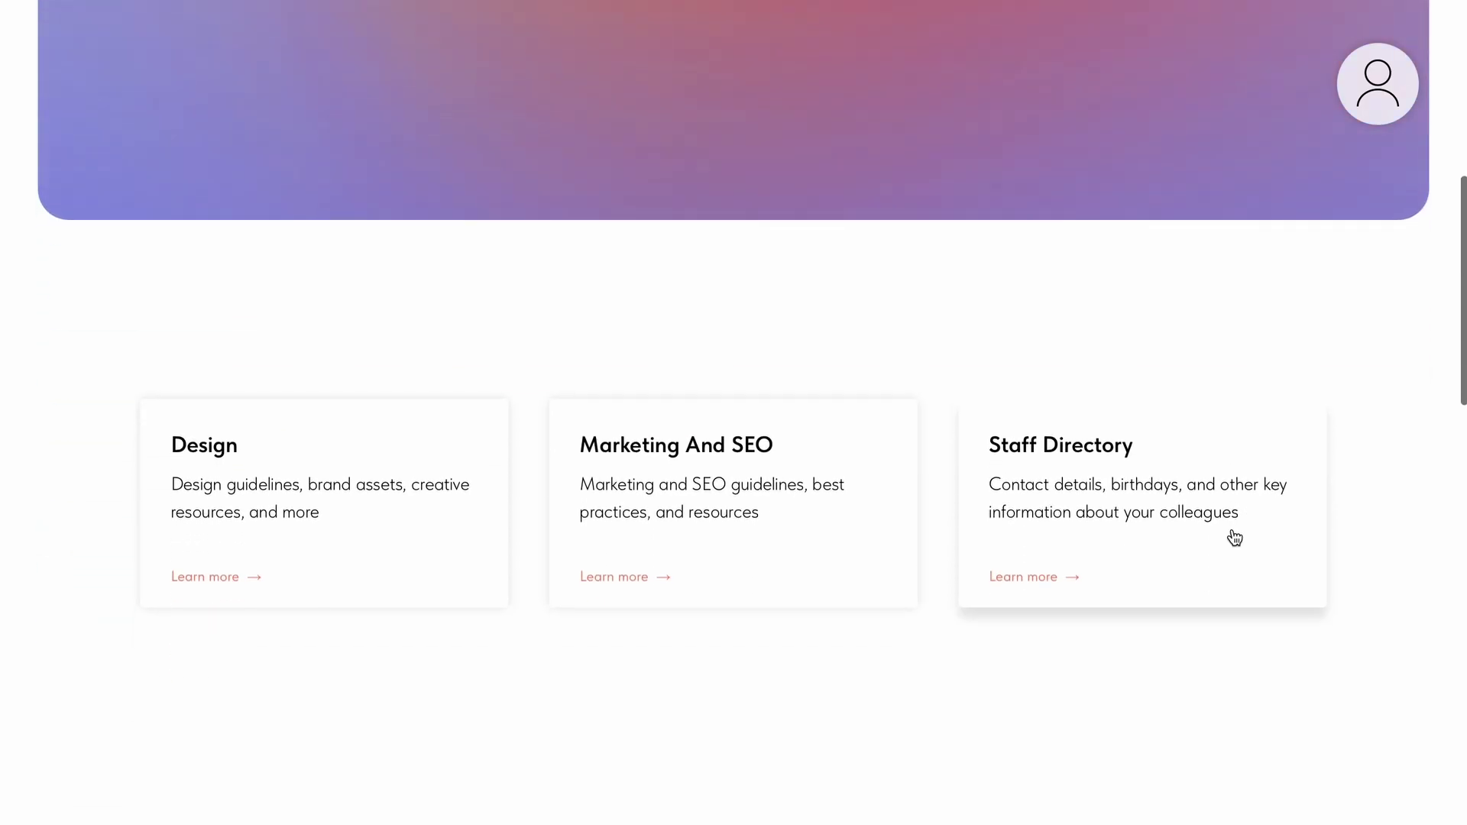
pyautogui.scroll(-4, 1228, 531)
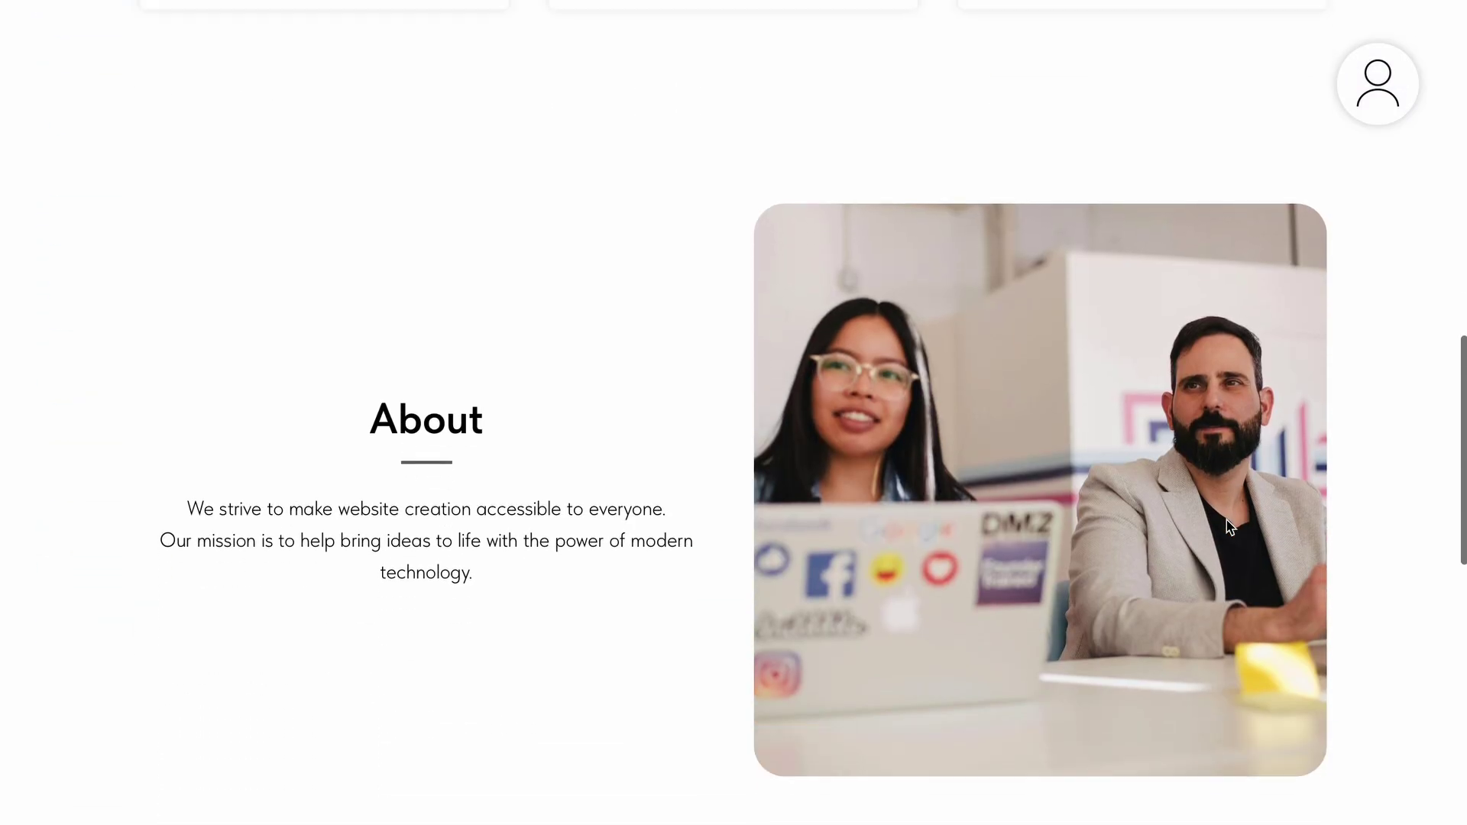
pyautogui.scroll(-8, 1227, 527)
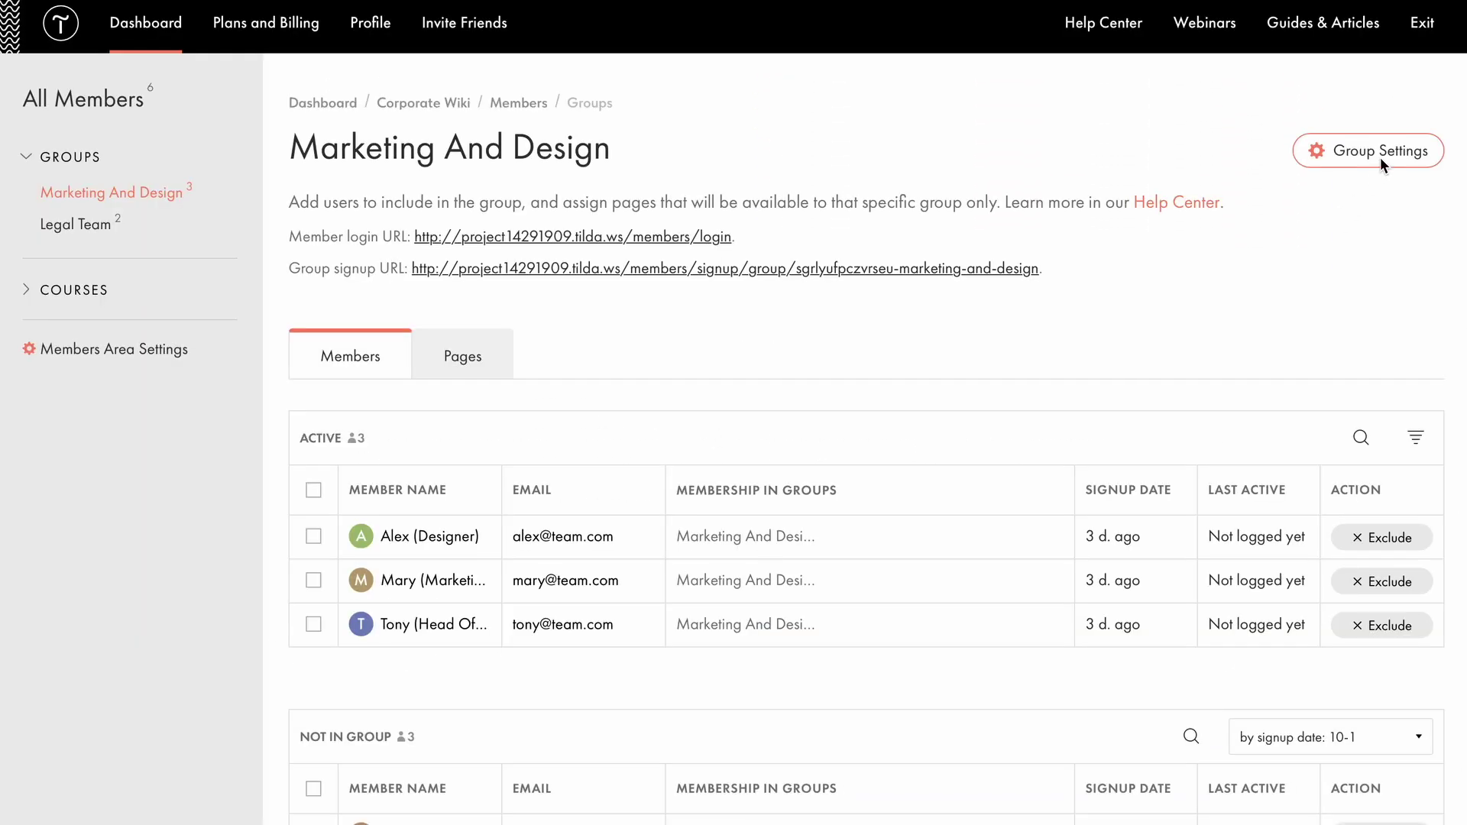
pyautogui.click(1380, 153)
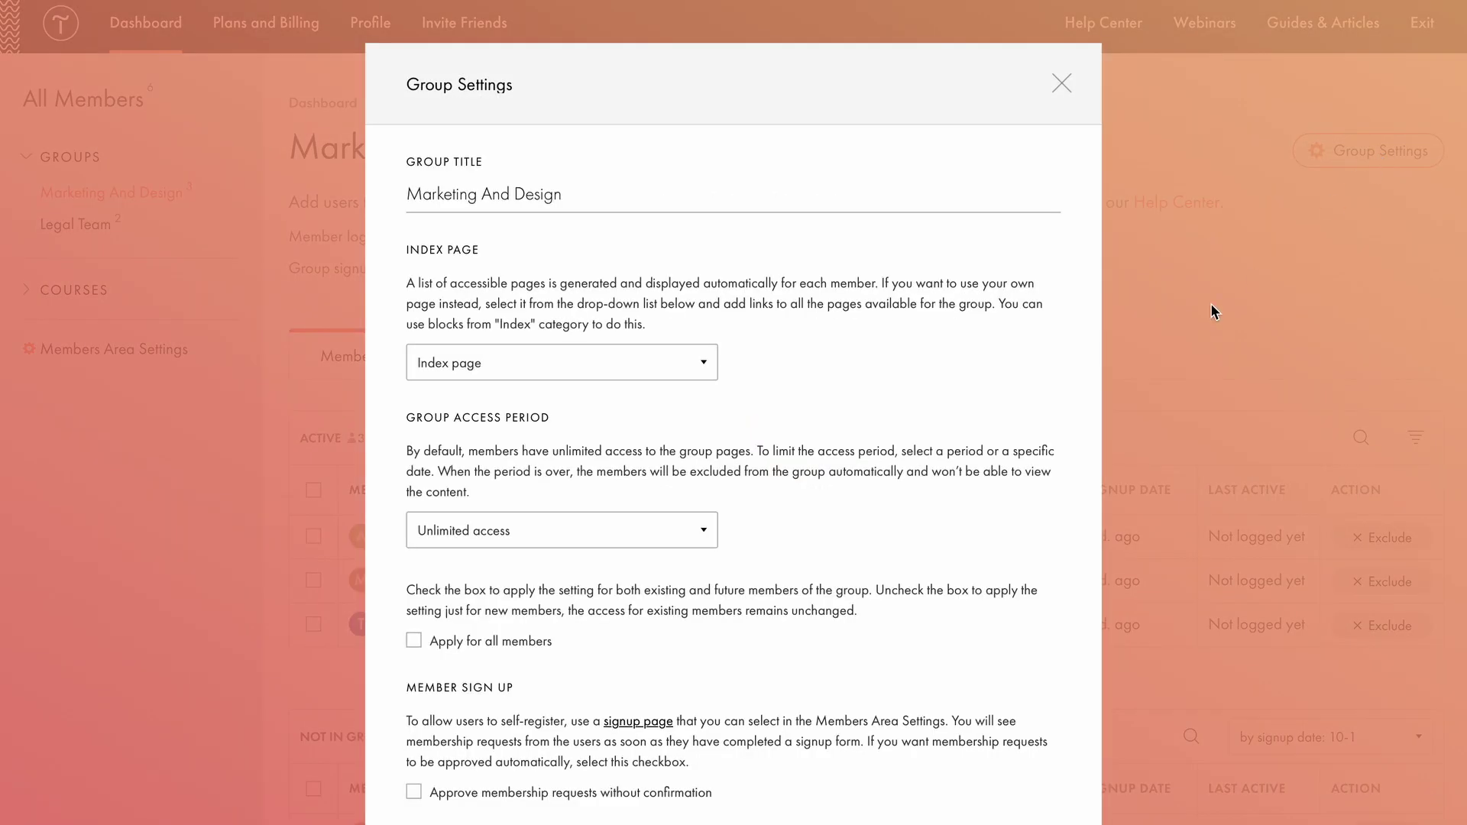
# Set the group access period to 'Until the date selected', ending on 2025/09/10.
pyautogui.click(699, 530)
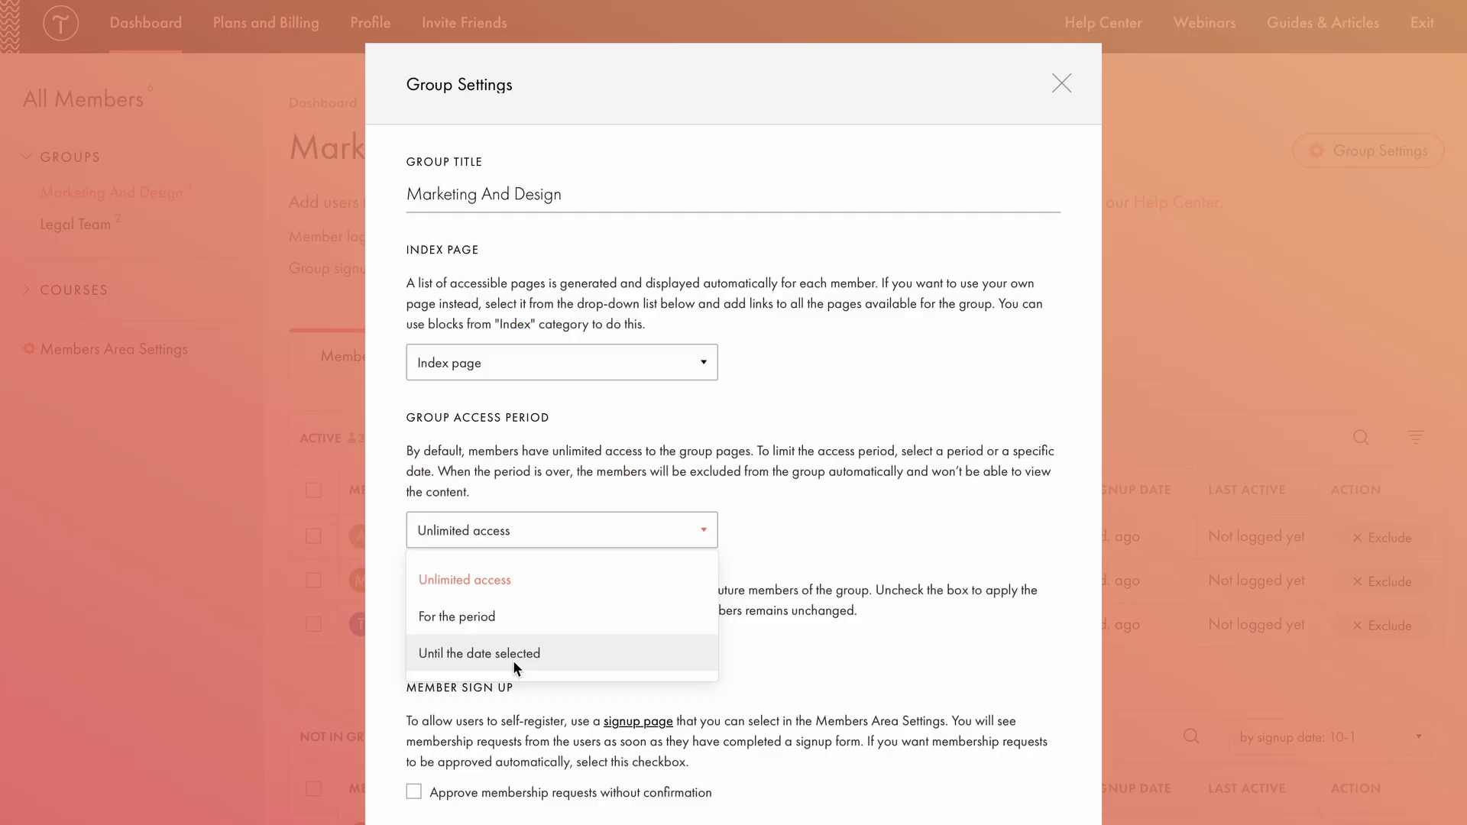
pyautogui.click(512, 658)
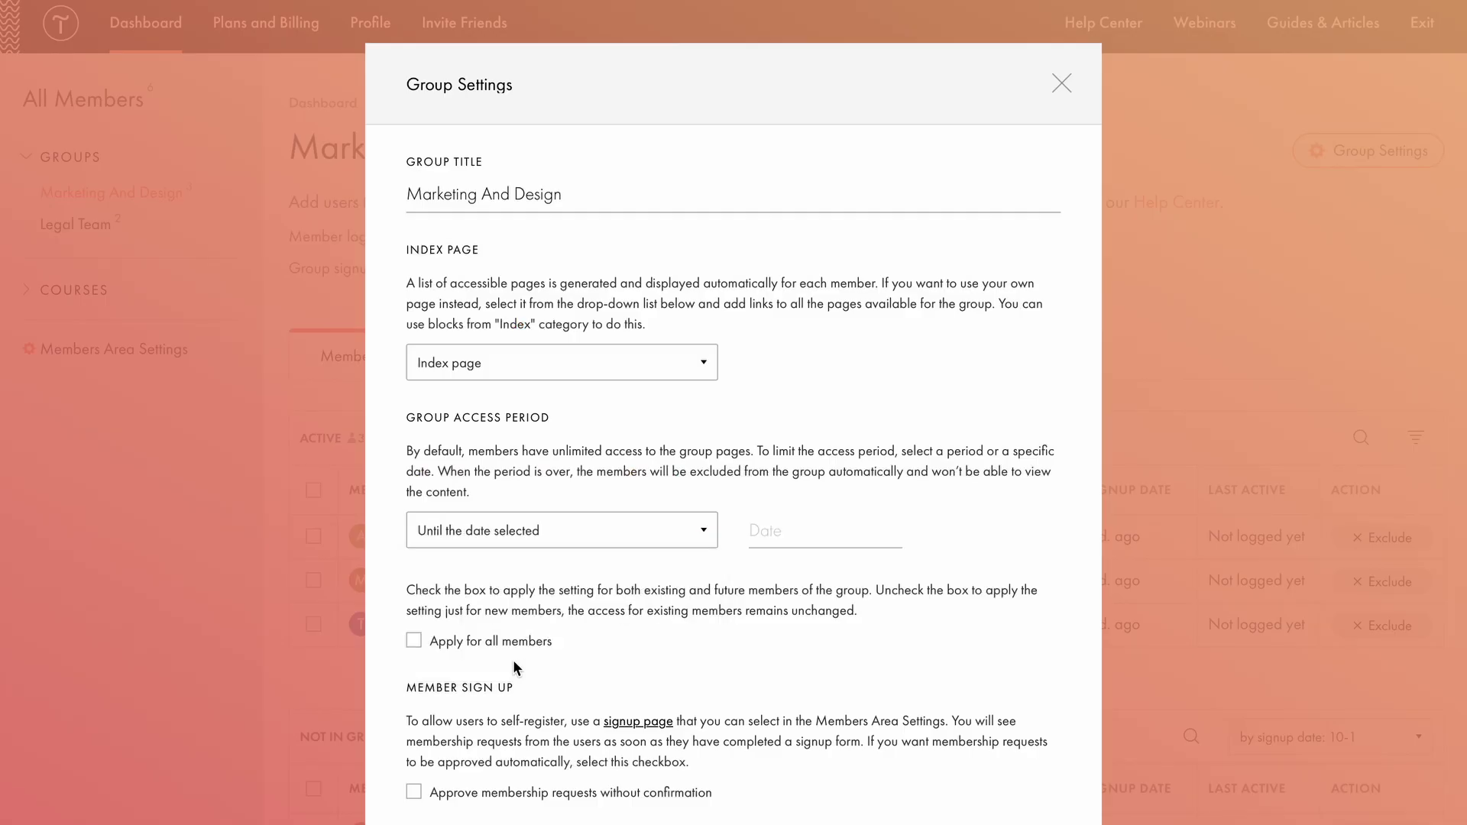
pyautogui.click(759, 535)
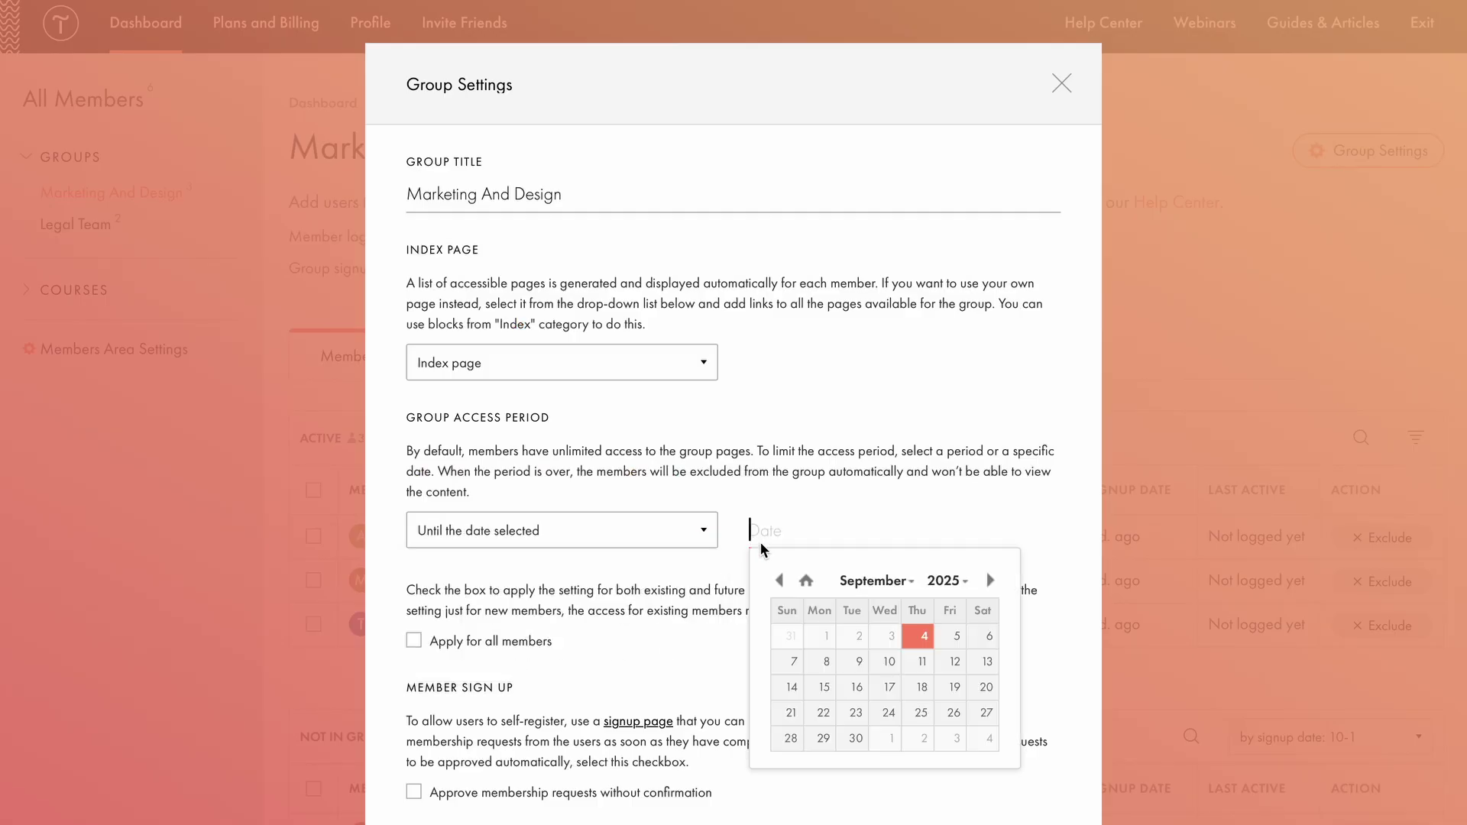
pyautogui.click(890, 656)
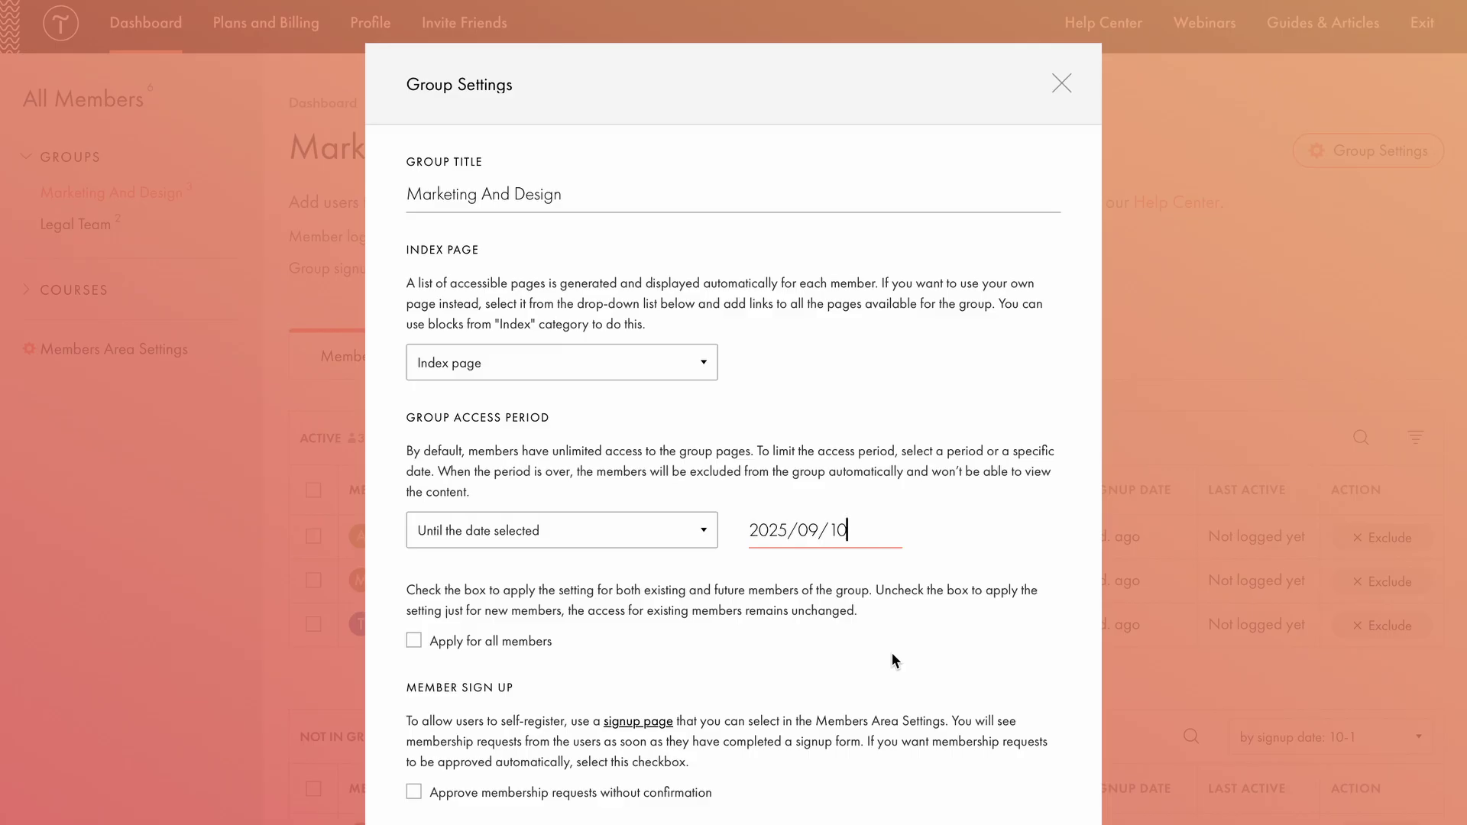
# Apply the end date to all members, auto-approve membership requests, and save the group settings.
pyautogui.click(413, 642)
pyautogui.scroll(-2, 582, 648)
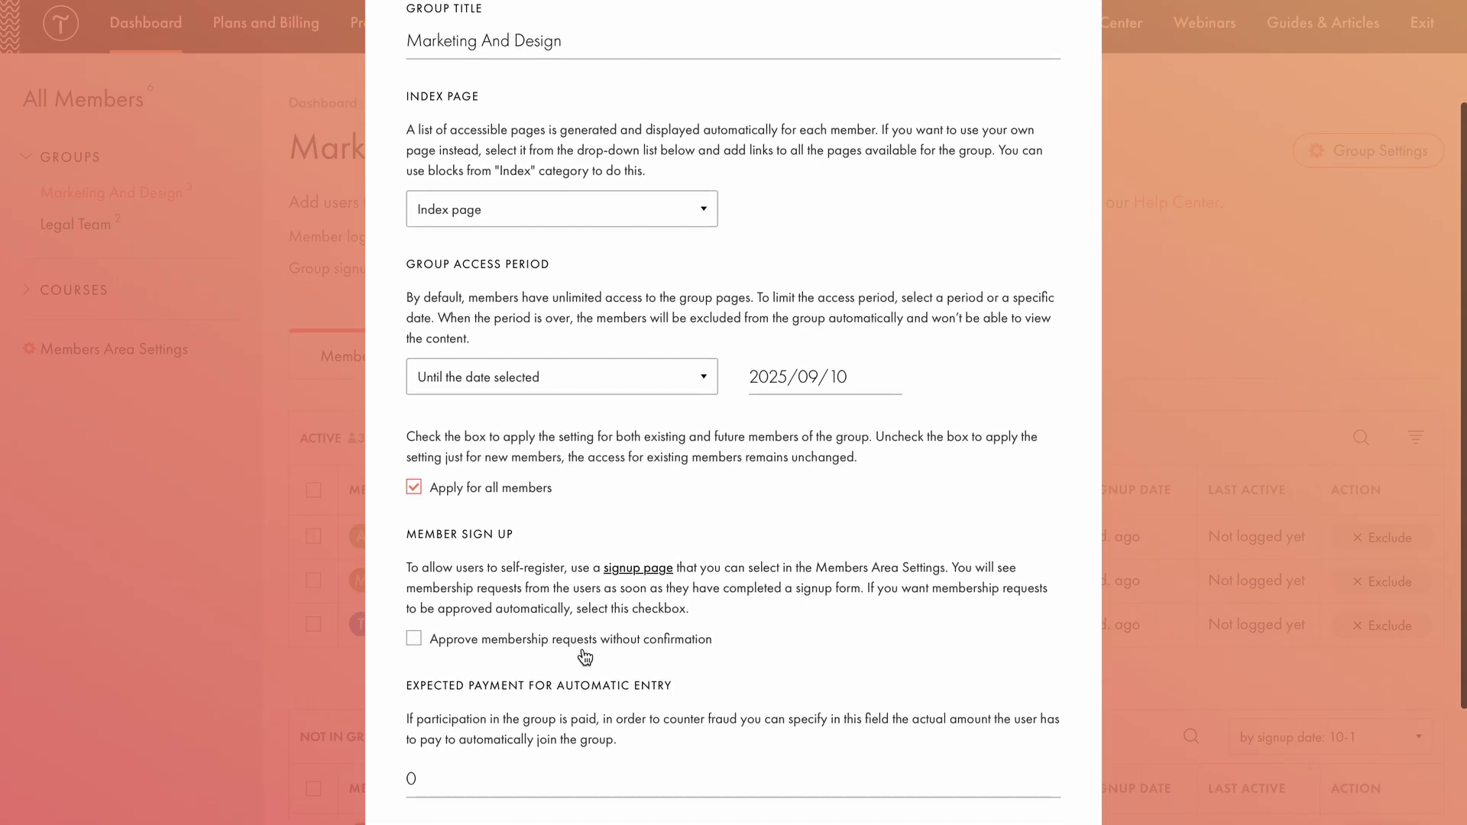
pyautogui.scroll(-2, 585, 657)
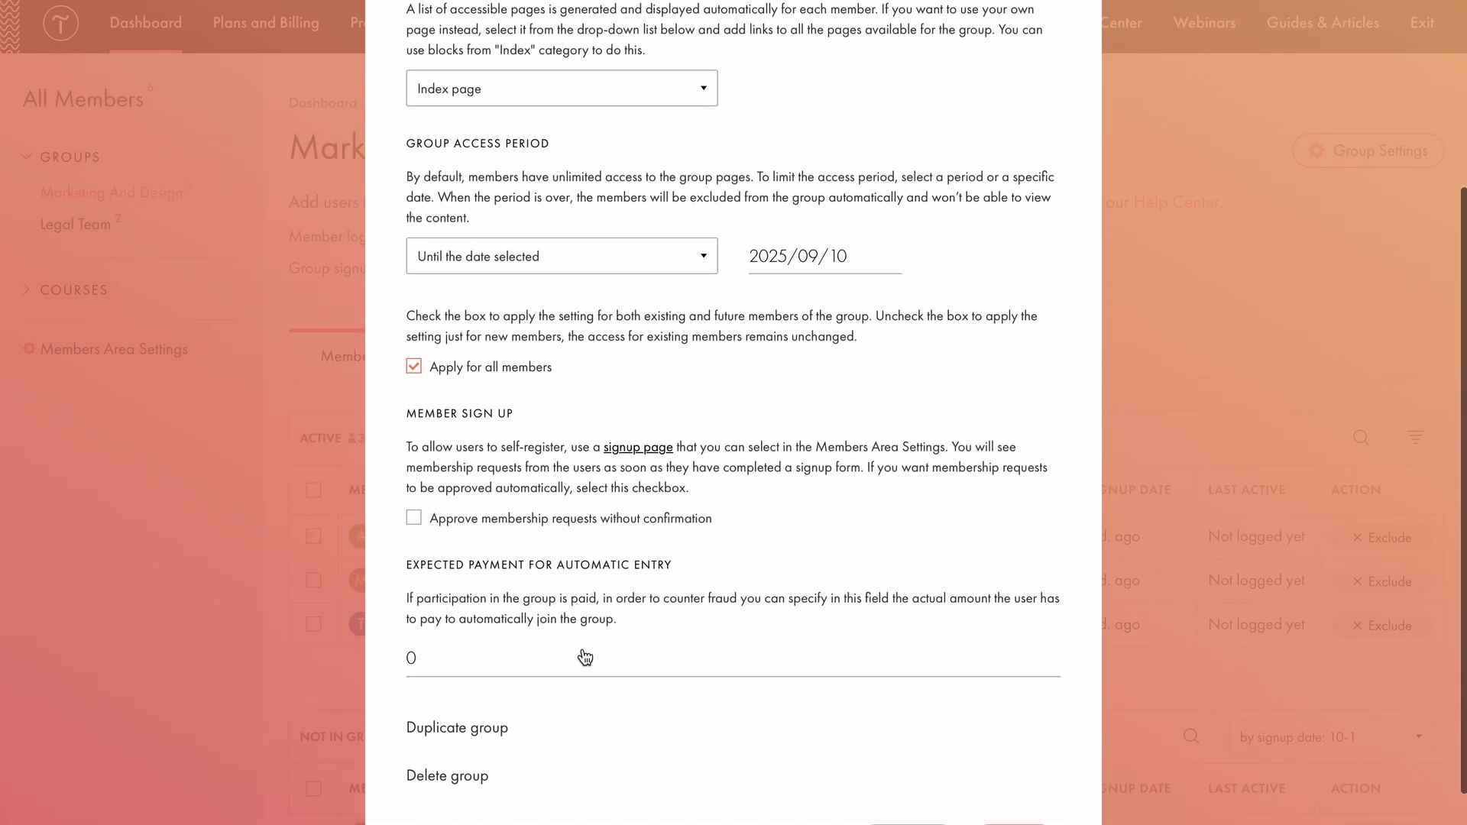
pyautogui.click(412, 519)
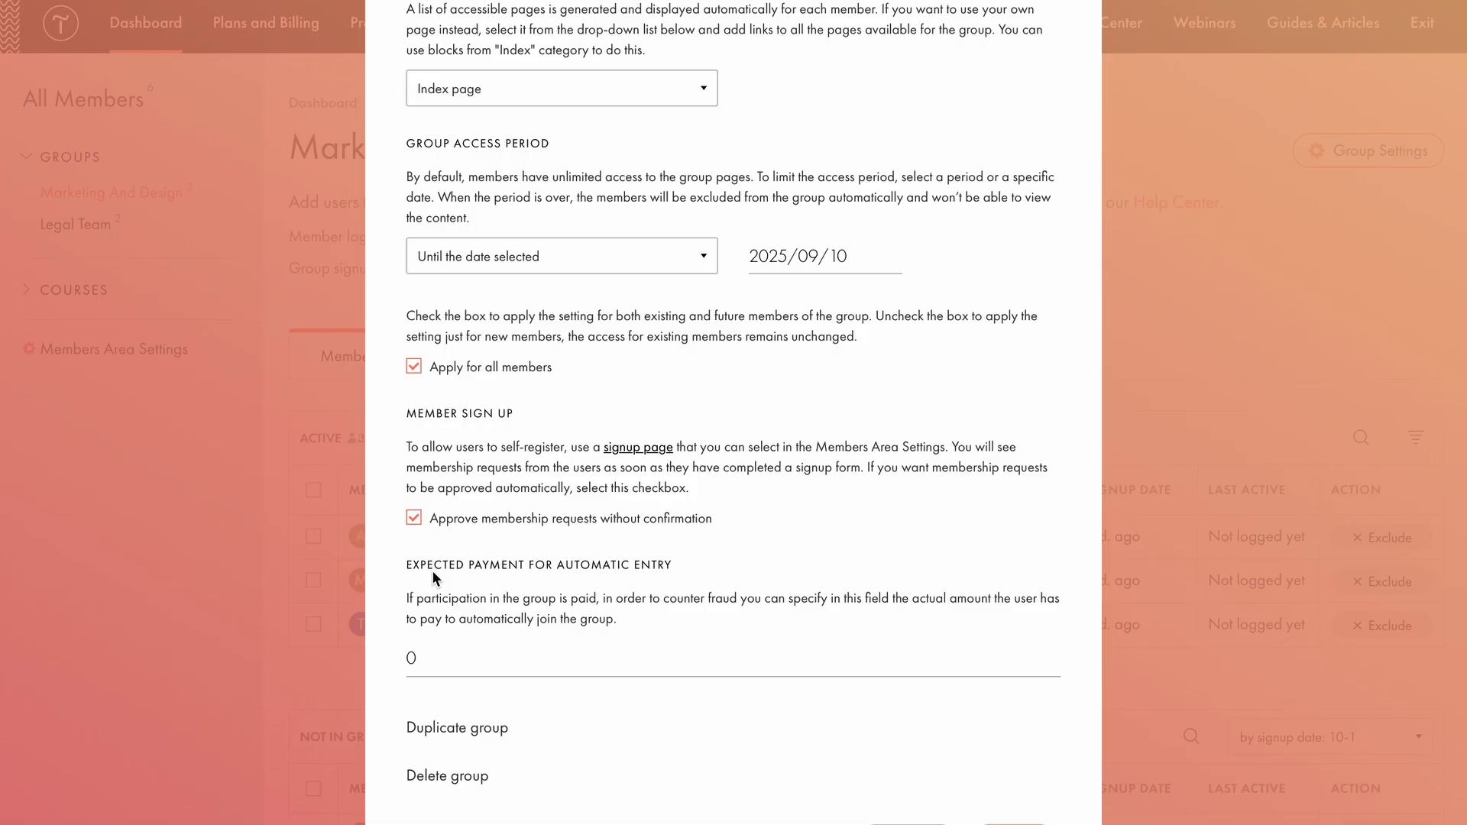
pyautogui.click(574, 677)
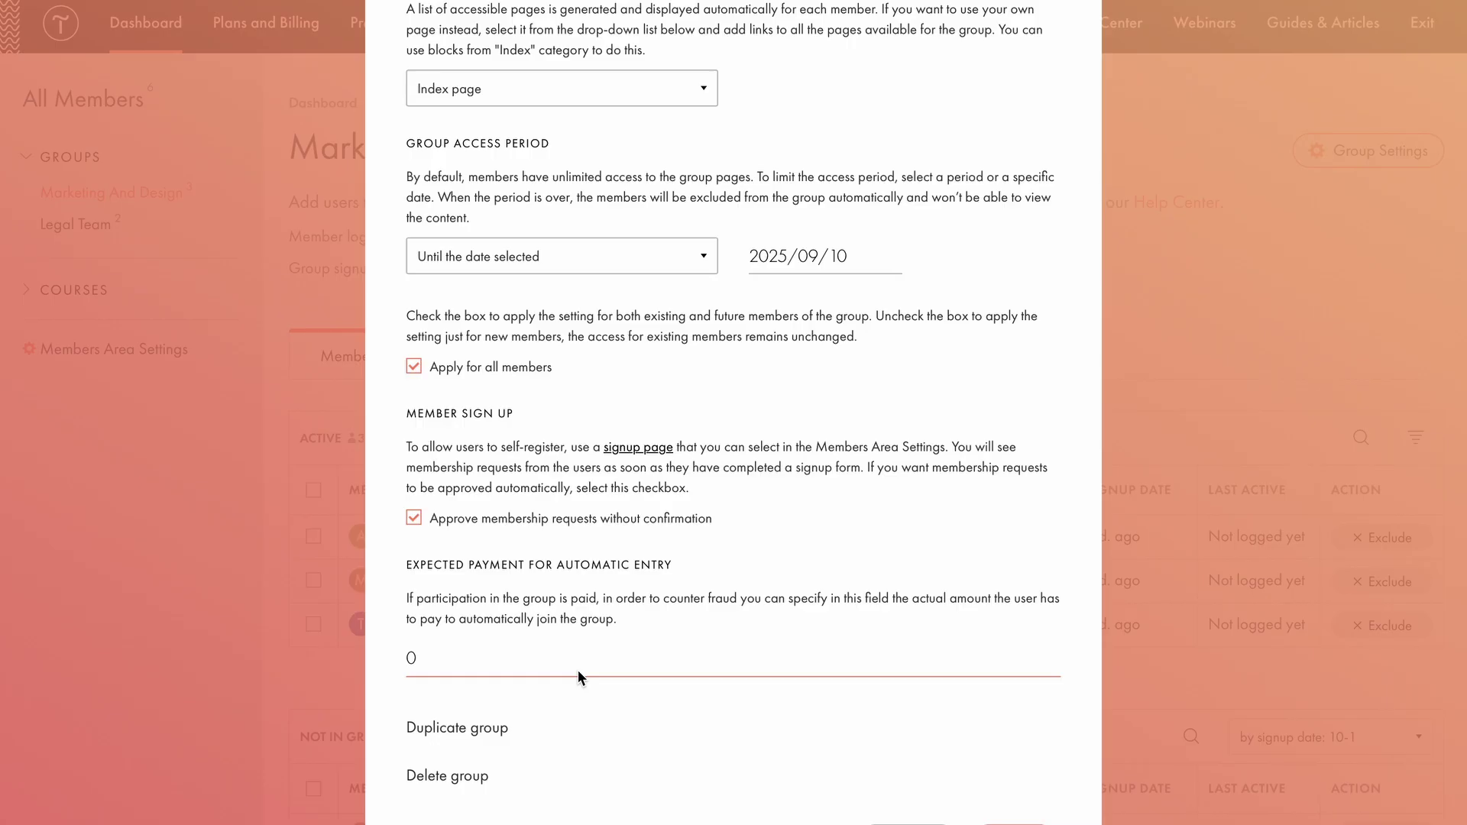
pyautogui.scroll(-2, 589, 674)
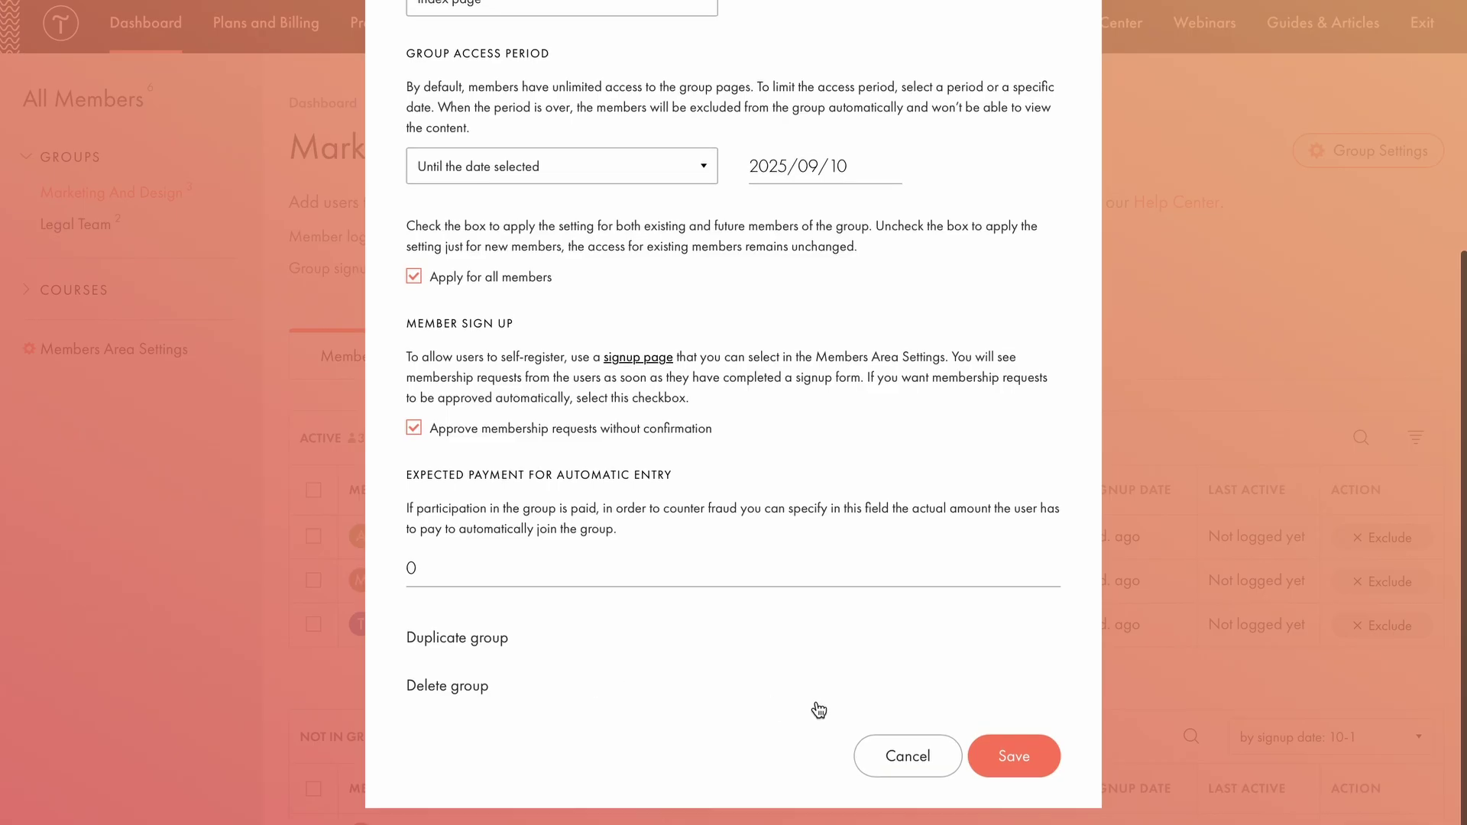
pyautogui.click(1003, 754)
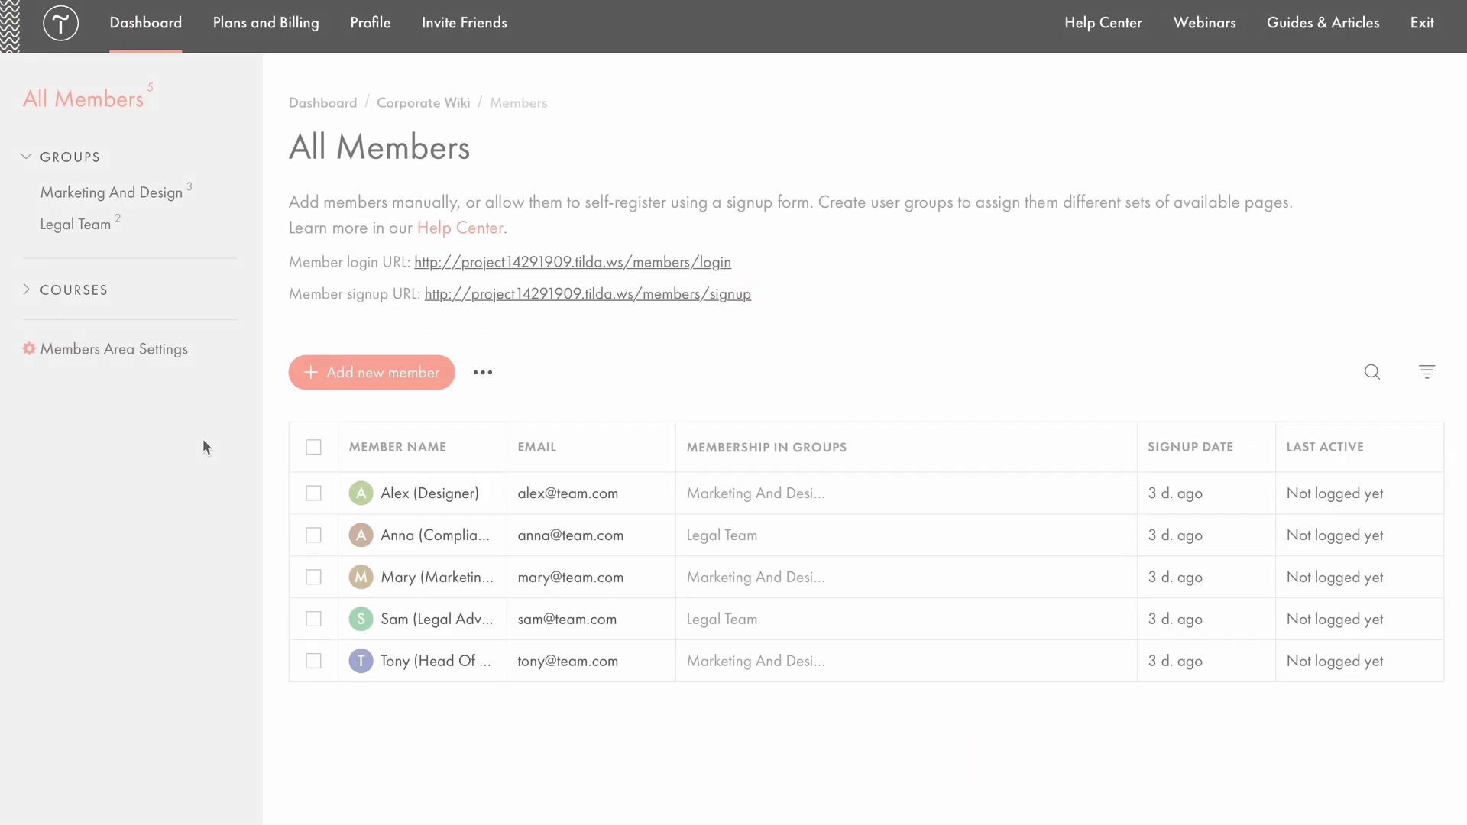
# Open Members Area Settings and switch to its Advanced tab.
pyautogui.click(116, 350)
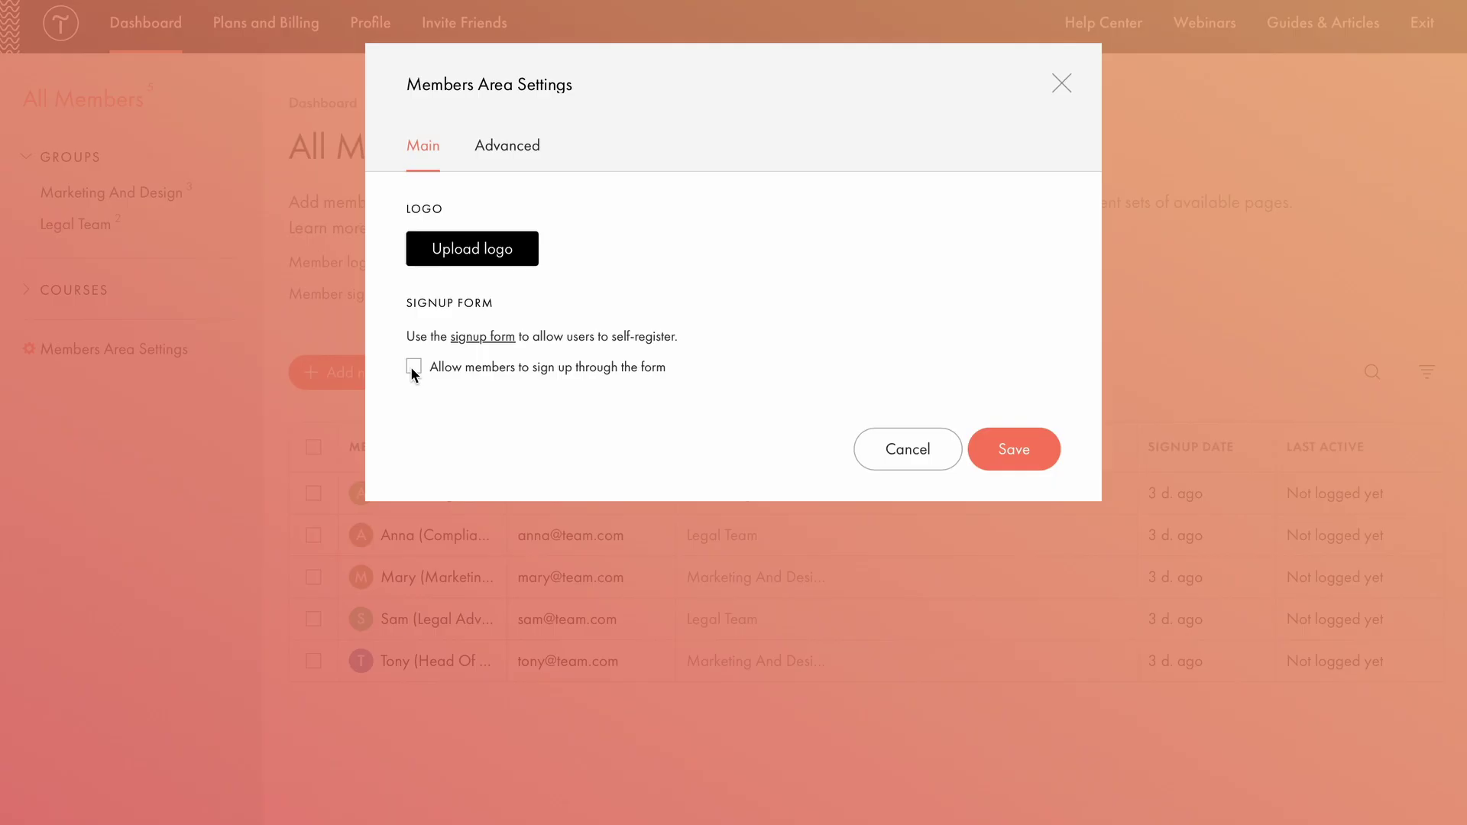
pyautogui.click(537, 146)
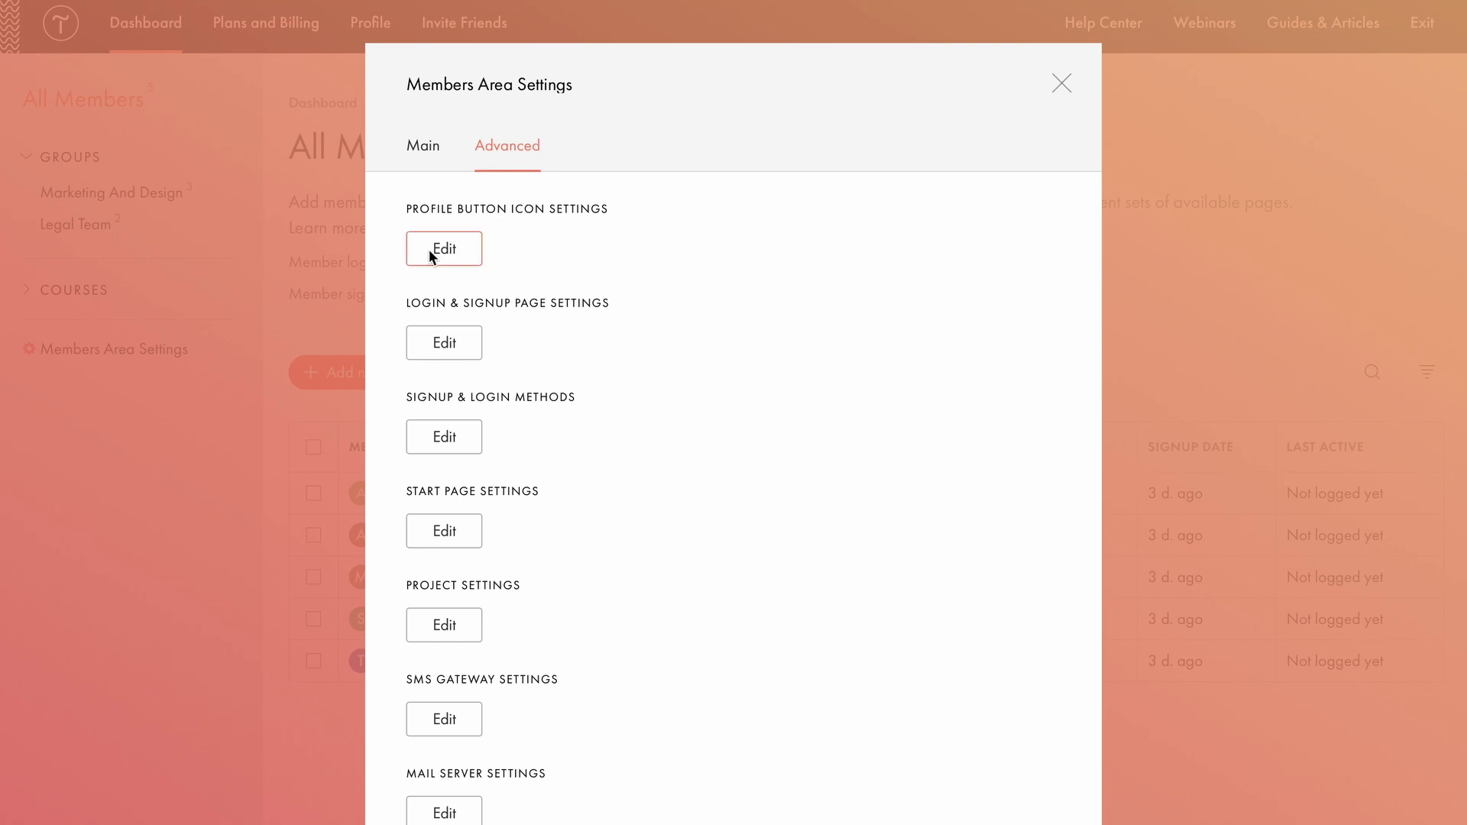
# Try the profile icon at top left, then return its positioning to top right.
pyautogui.click(429, 249)
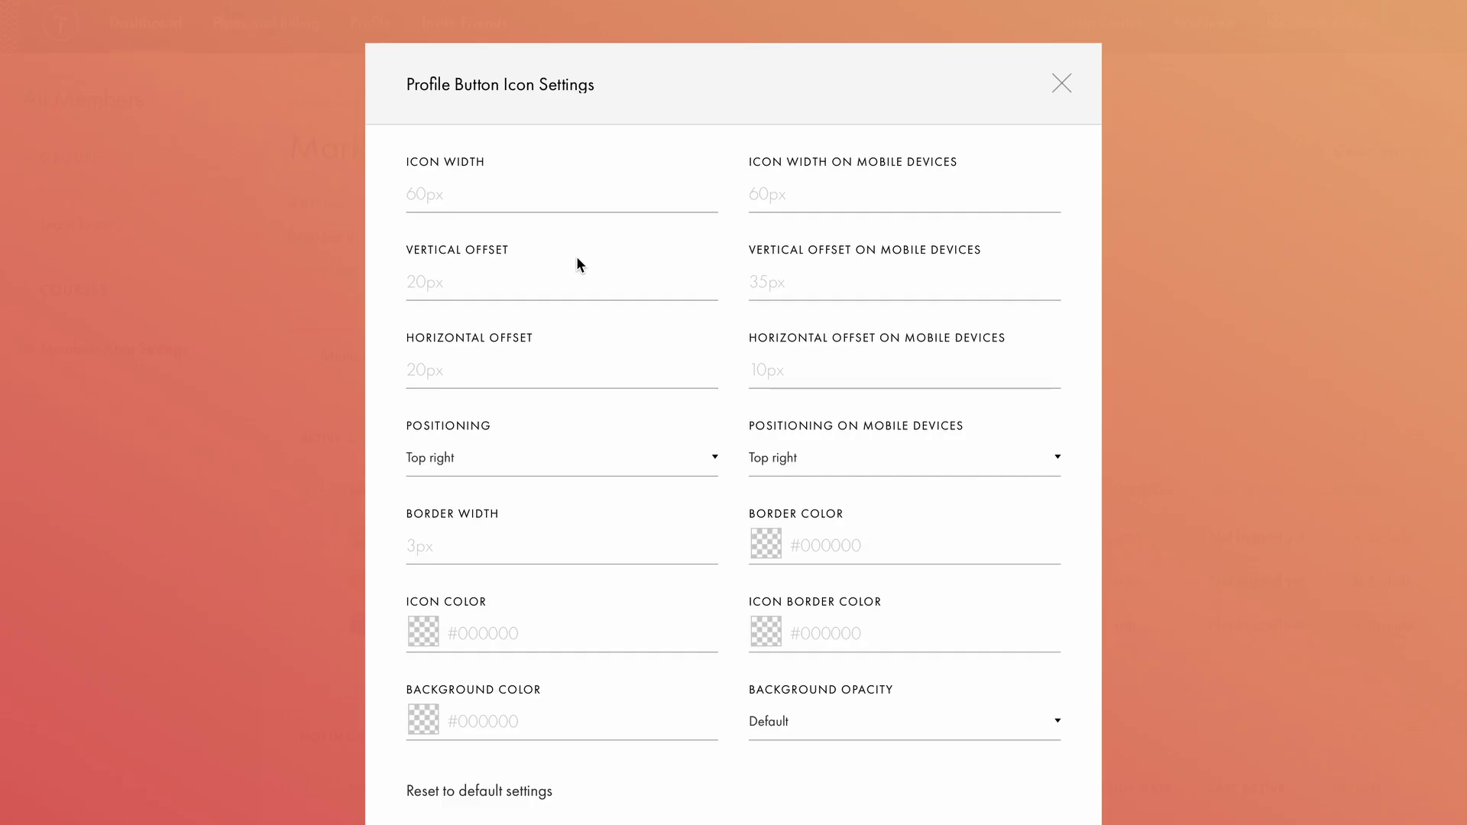
pyautogui.click(644, 466)
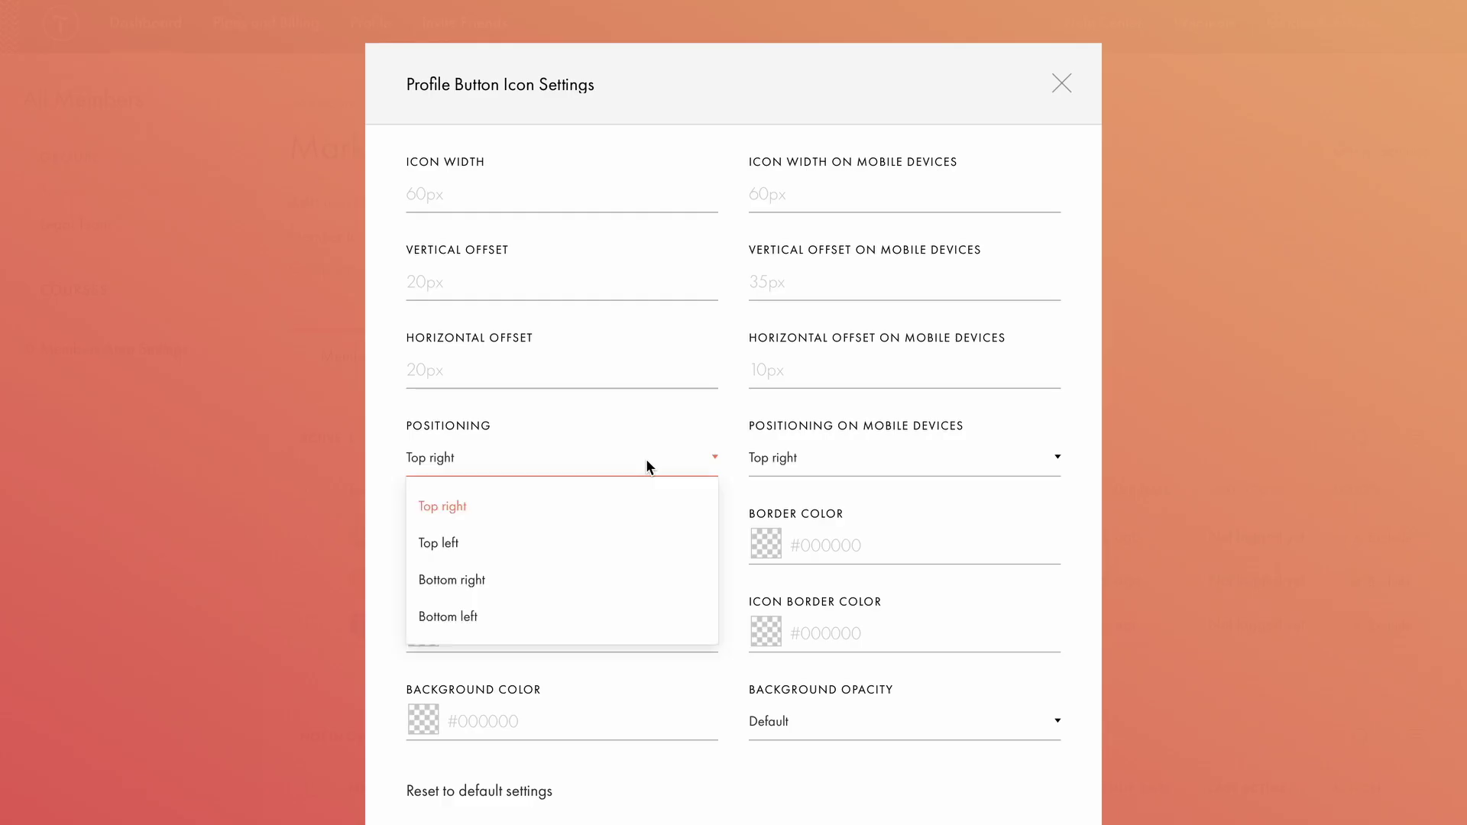
pyautogui.click(517, 539)
pyautogui.scroll(-2, 562, 451)
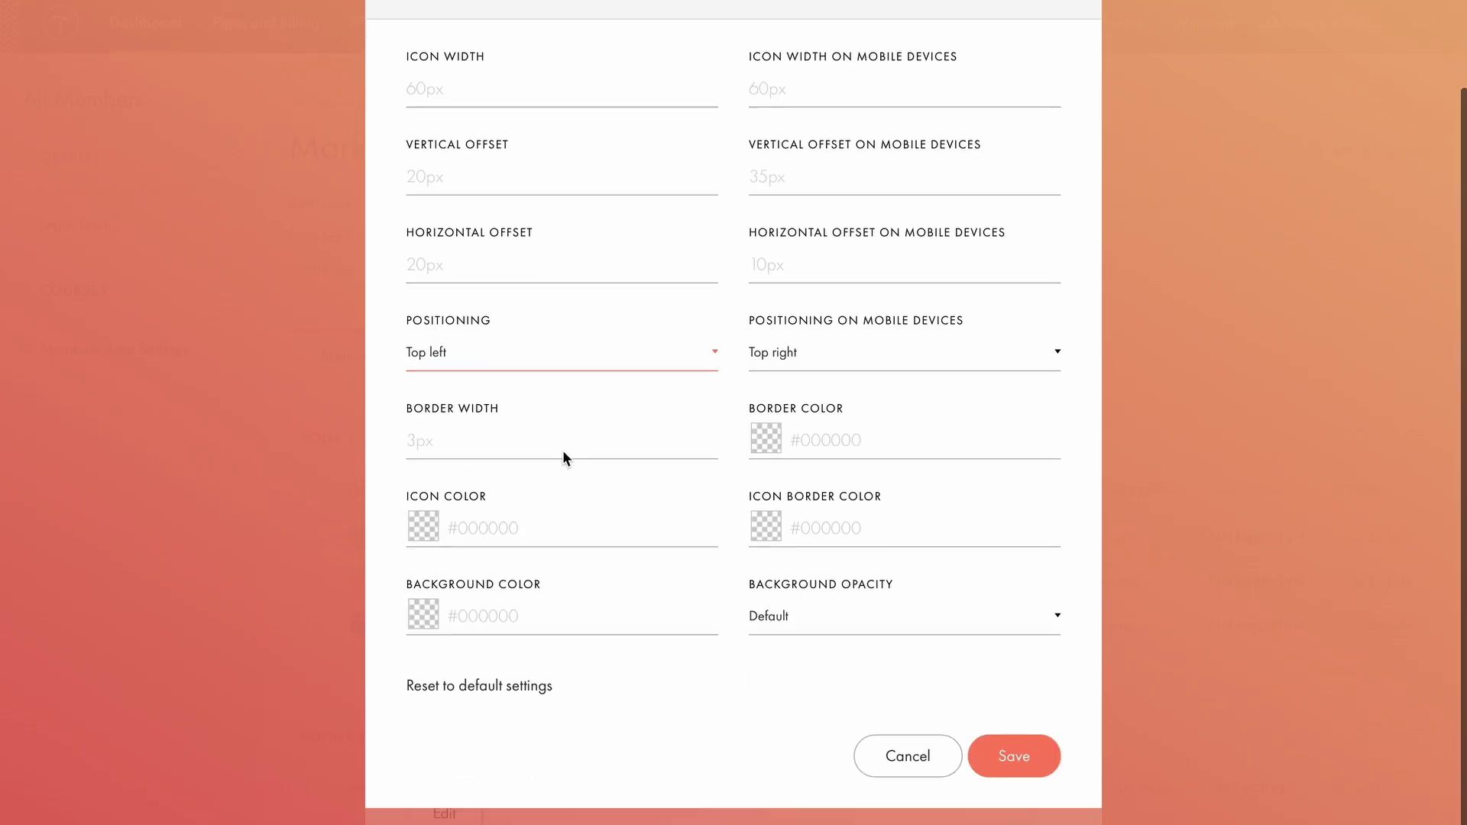
pyautogui.click(1003, 753)
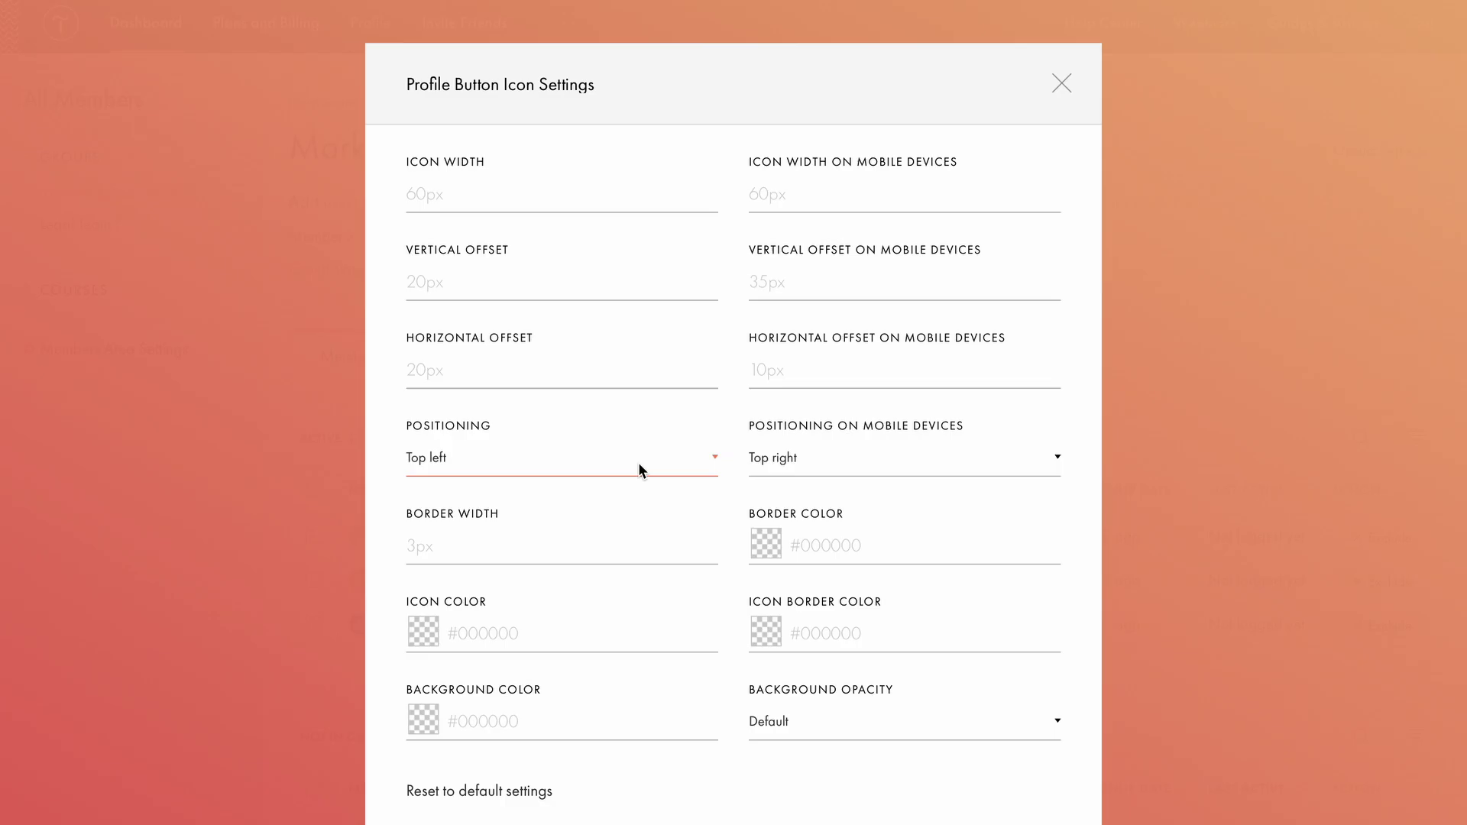
pyautogui.click(632, 464)
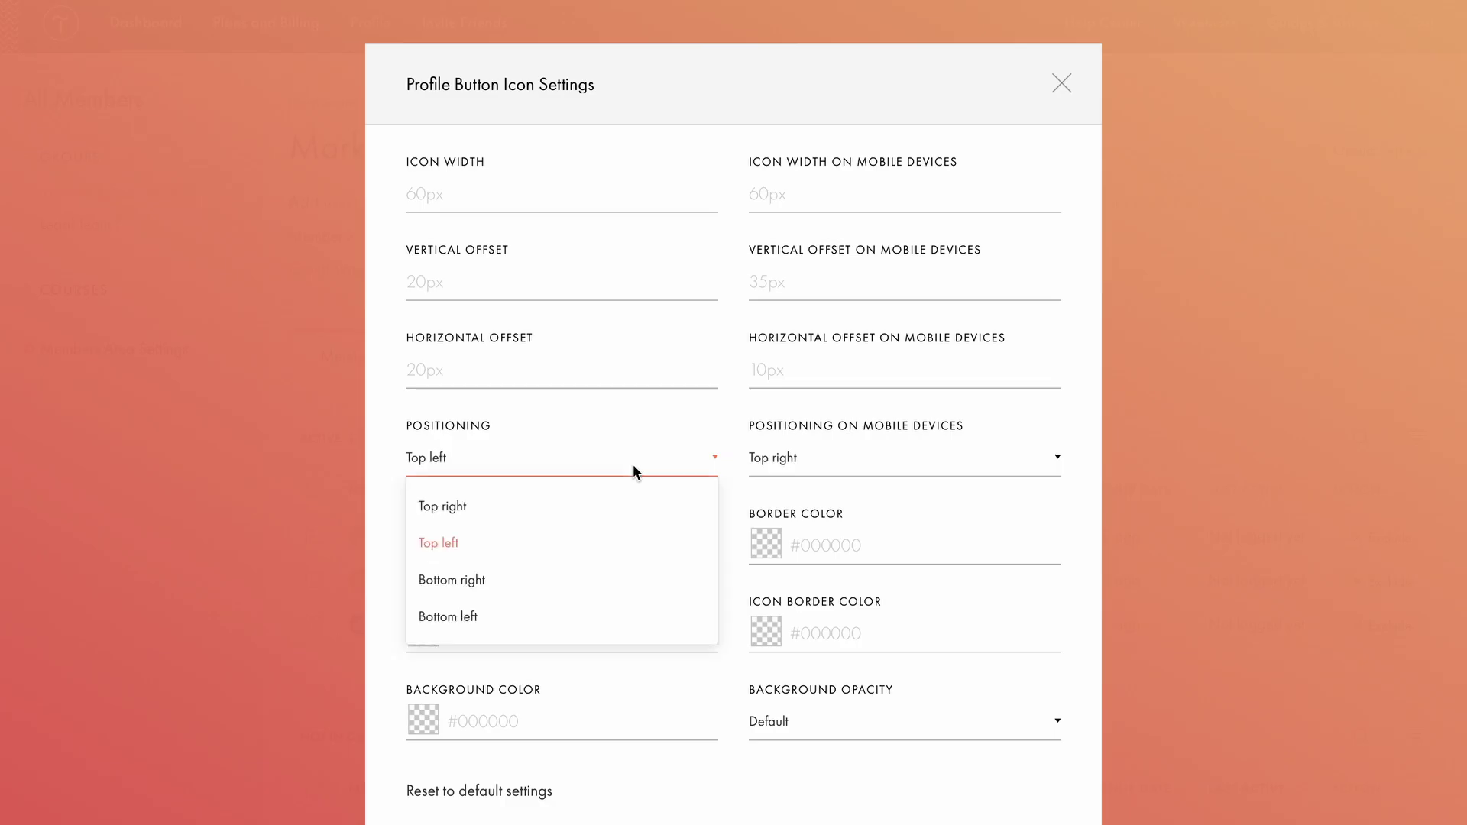
pyautogui.click(590, 505)
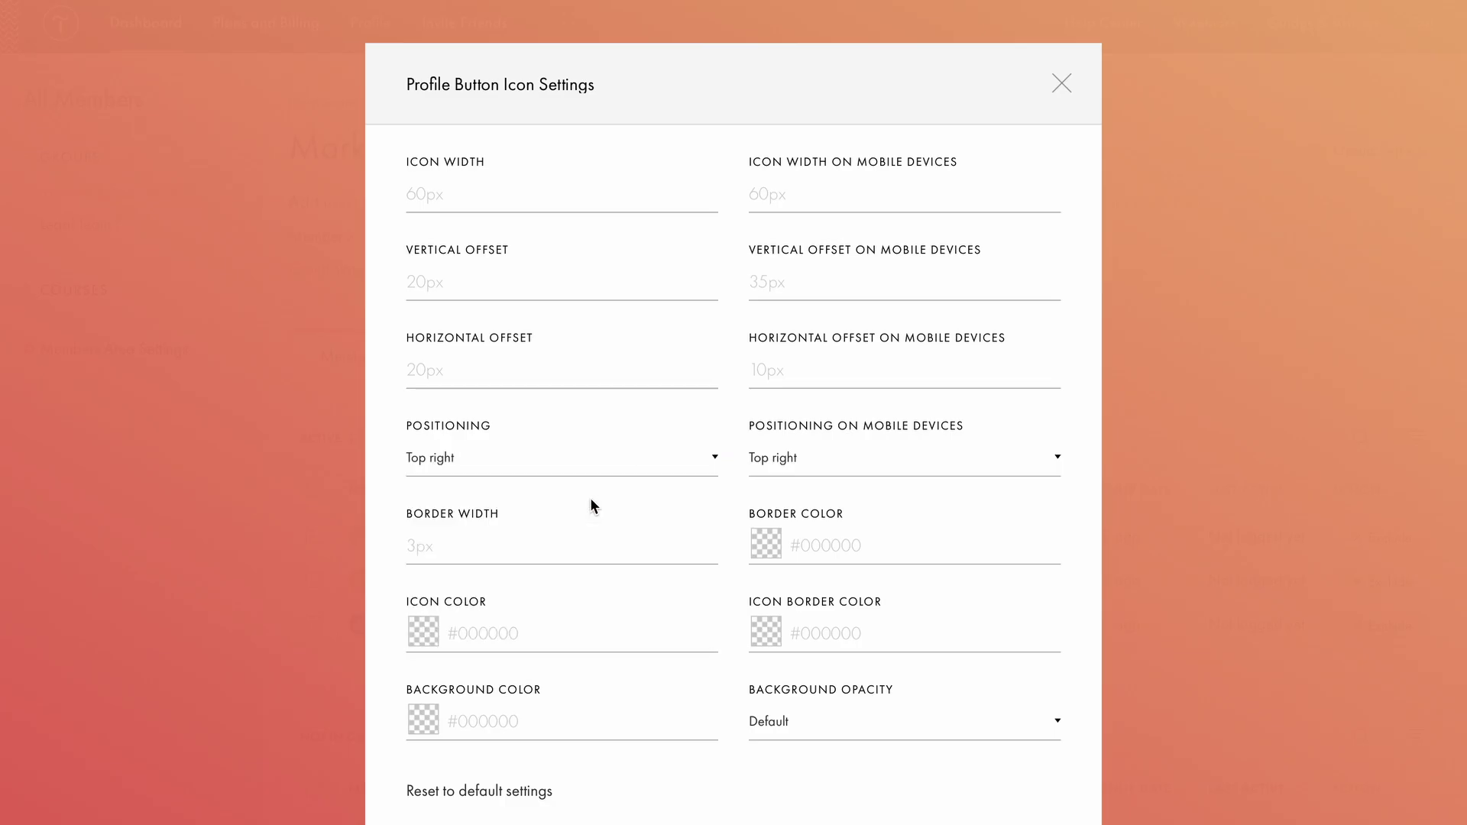
pyautogui.scroll(-2, 650, 411)
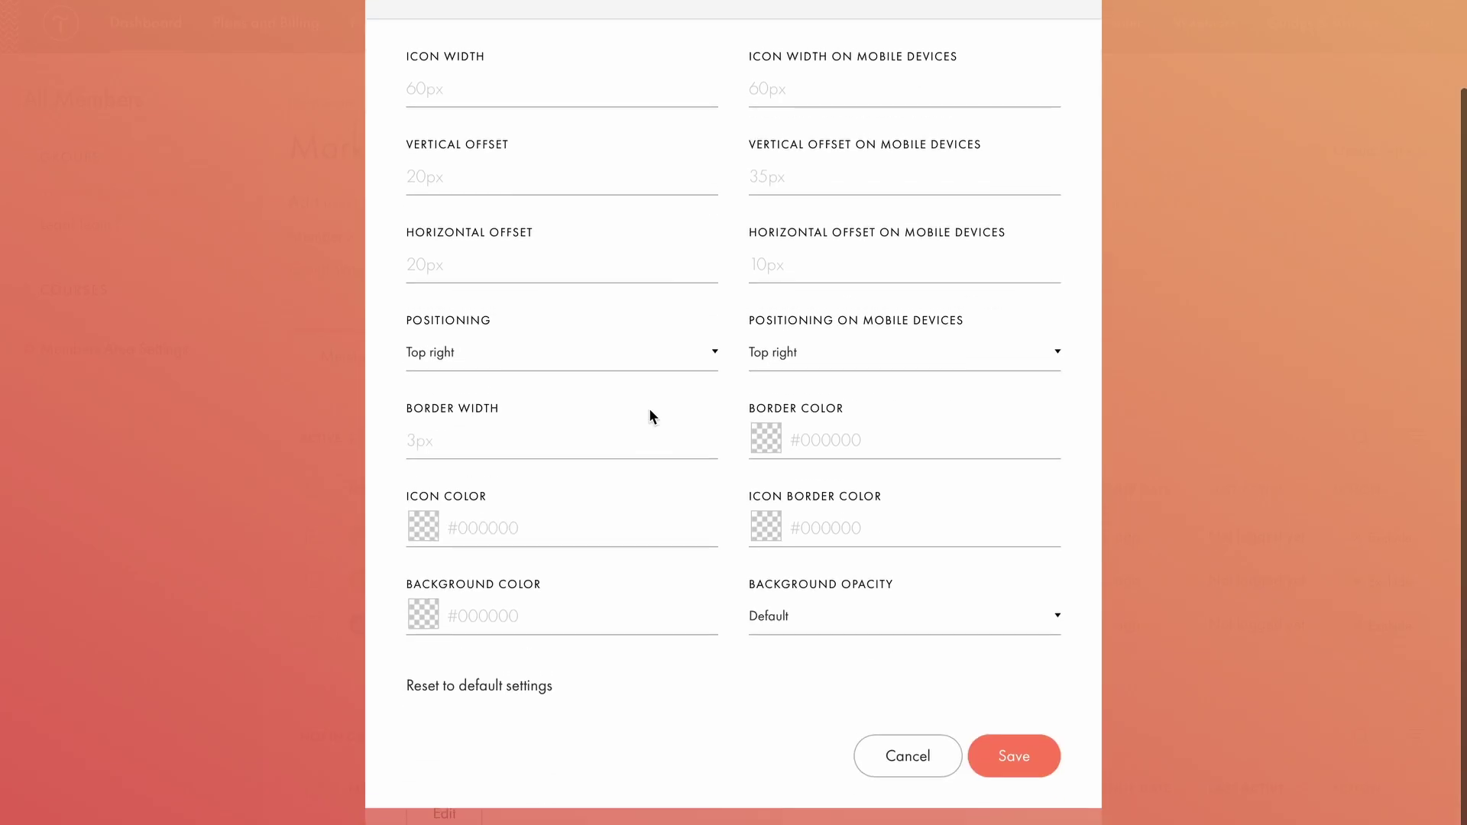
# Give the profile icon a #c4cbff background at 100% opacity and save the icon settings.
pyautogui.click(506, 616)
pyautogui.click(569, 668)
pyautogui.click(444, 641)
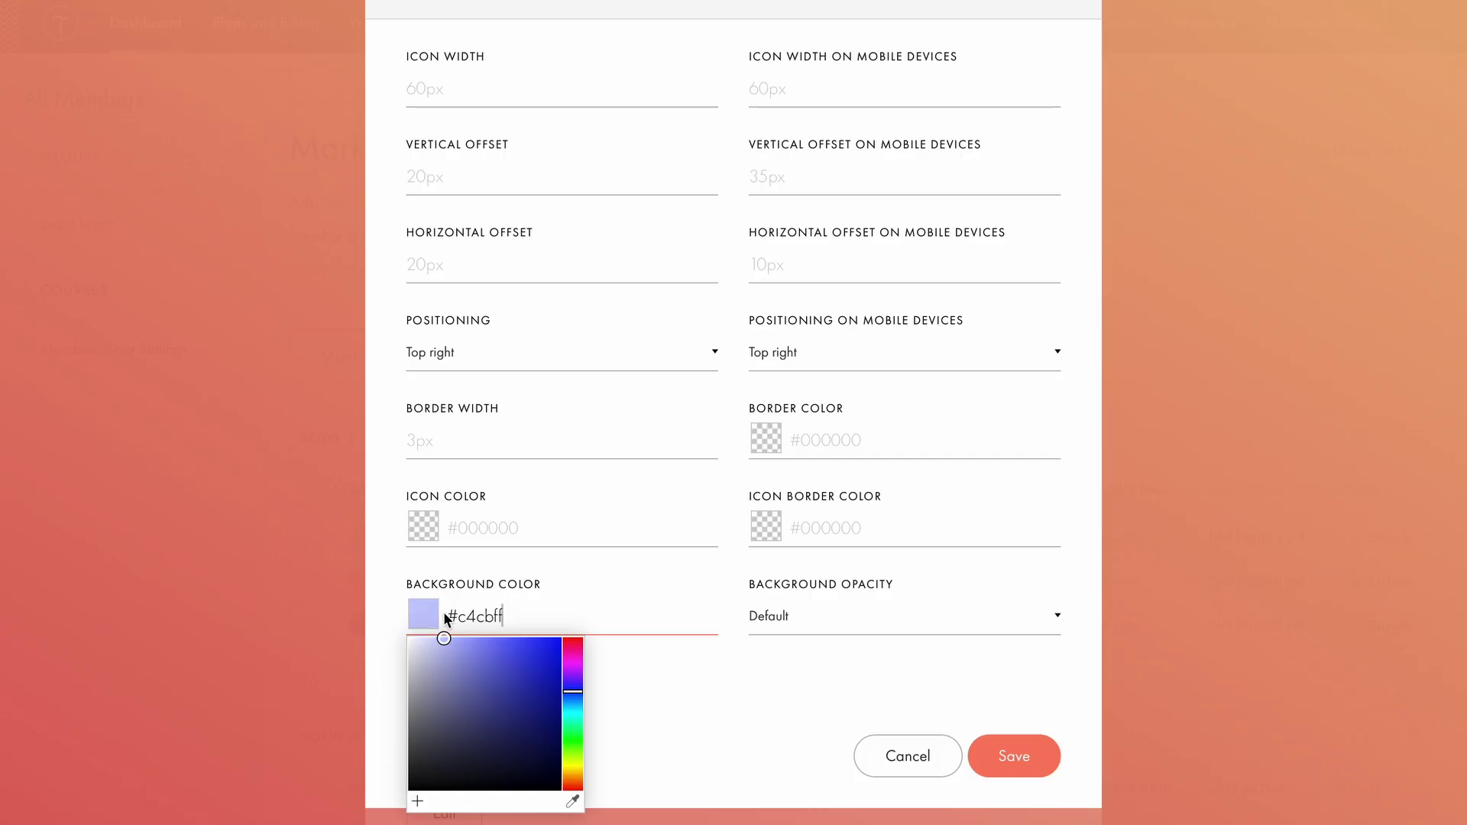
pyautogui.click(643, 706)
pyautogui.click(776, 619)
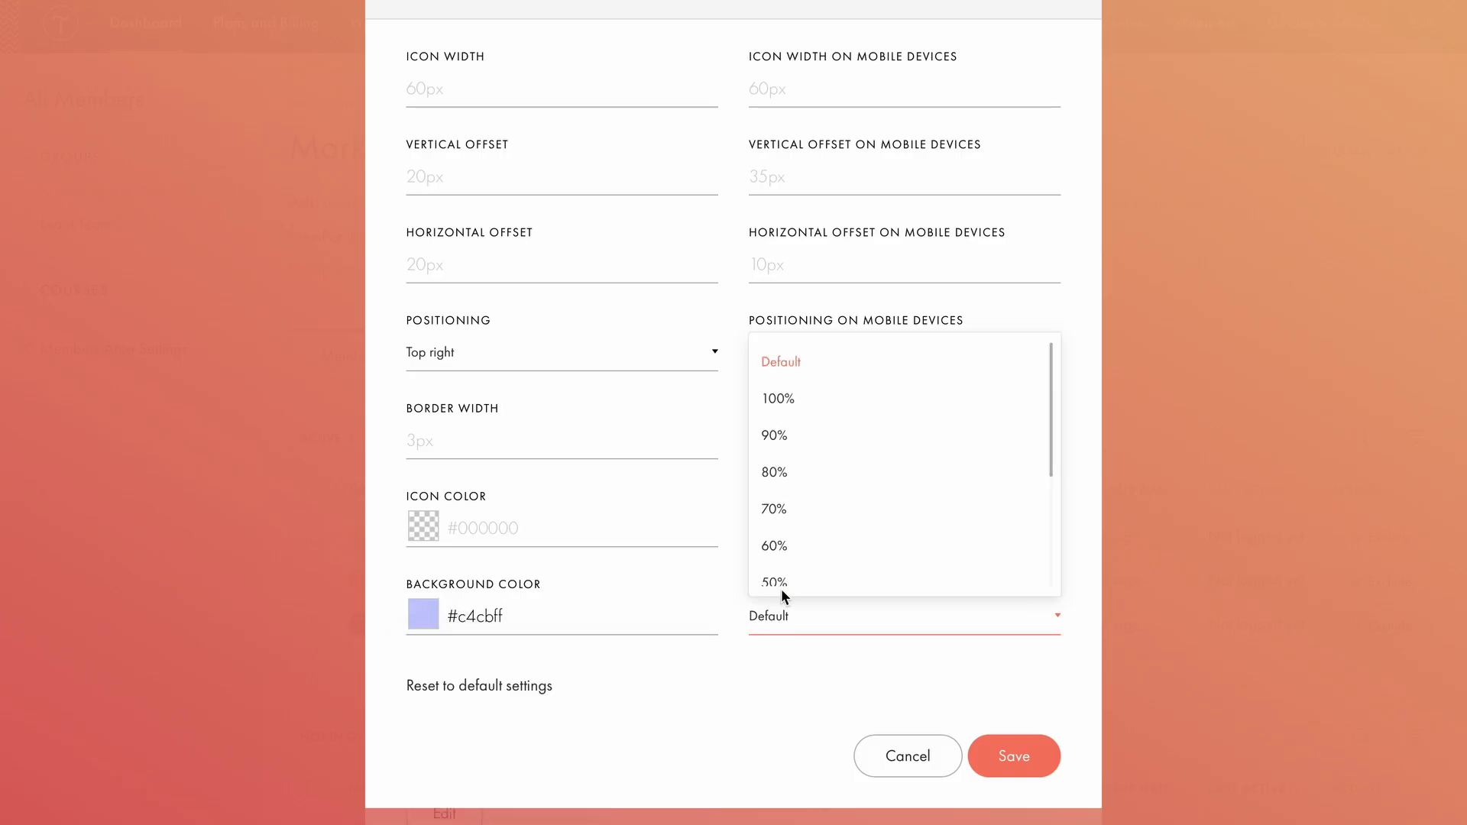
pyautogui.click(805, 403)
pyautogui.click(666, 443)
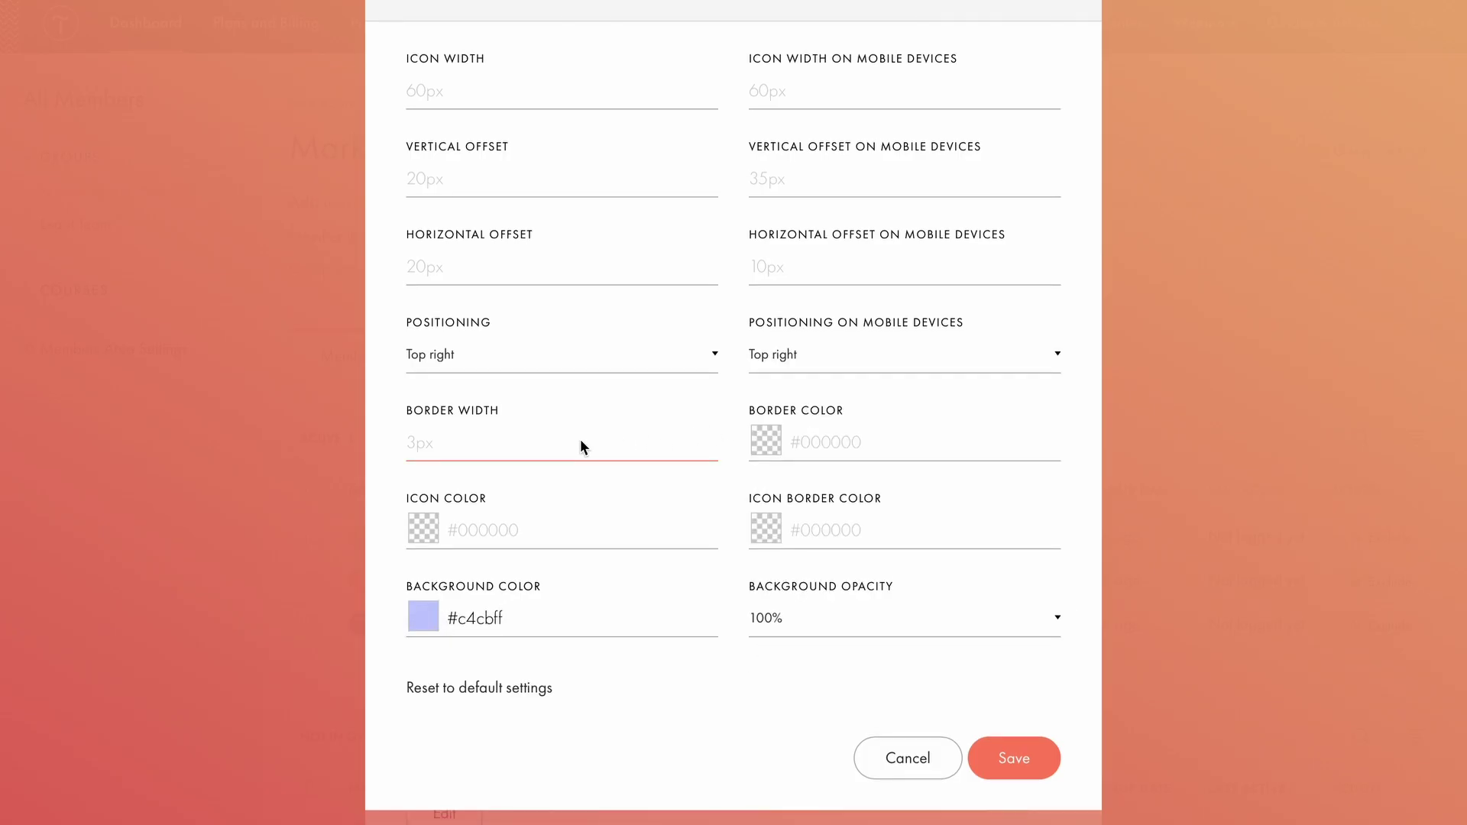
pyautogui.click(586, 530)
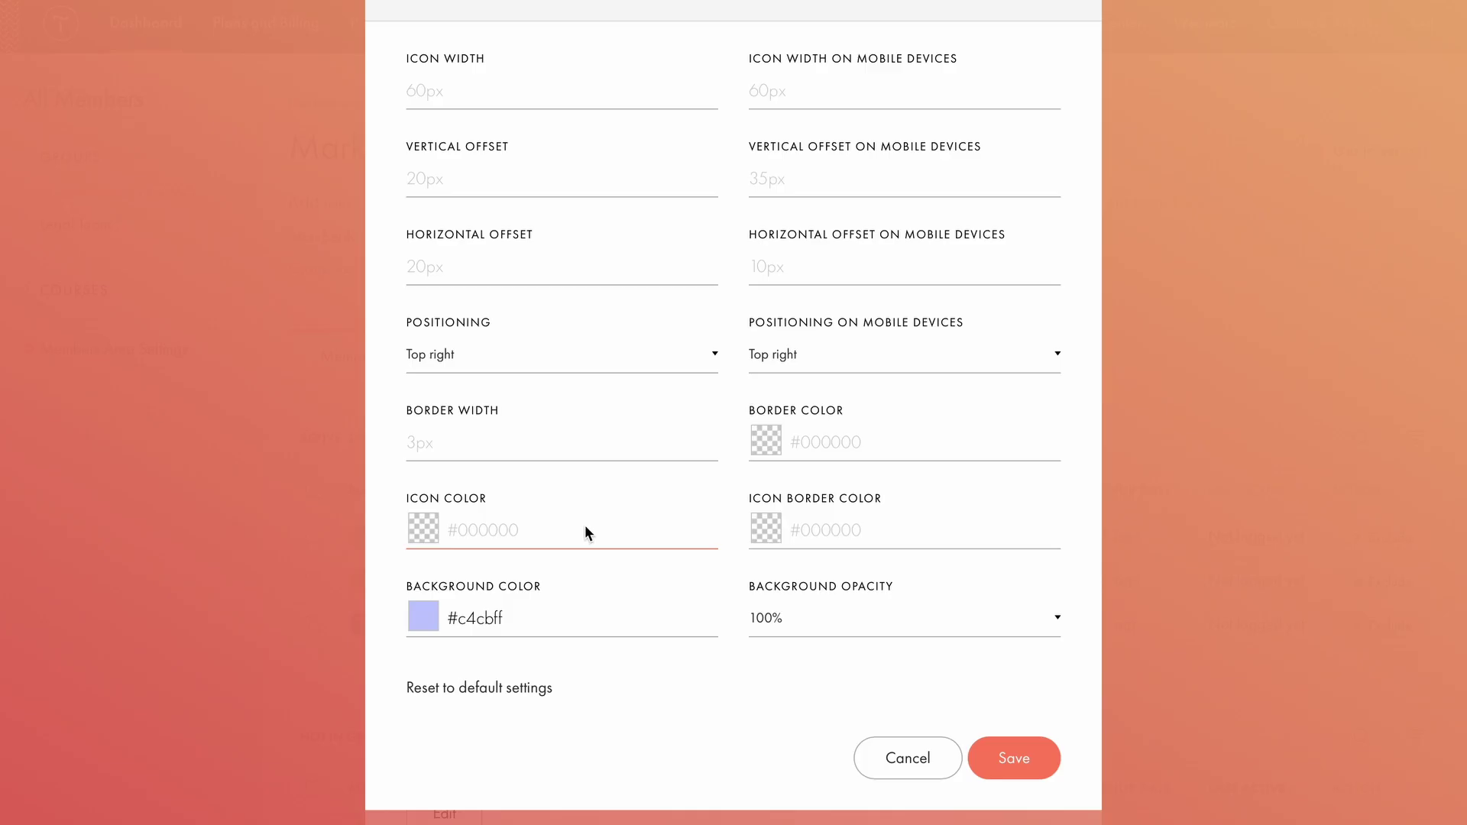
pyautogui.click(810, 530)
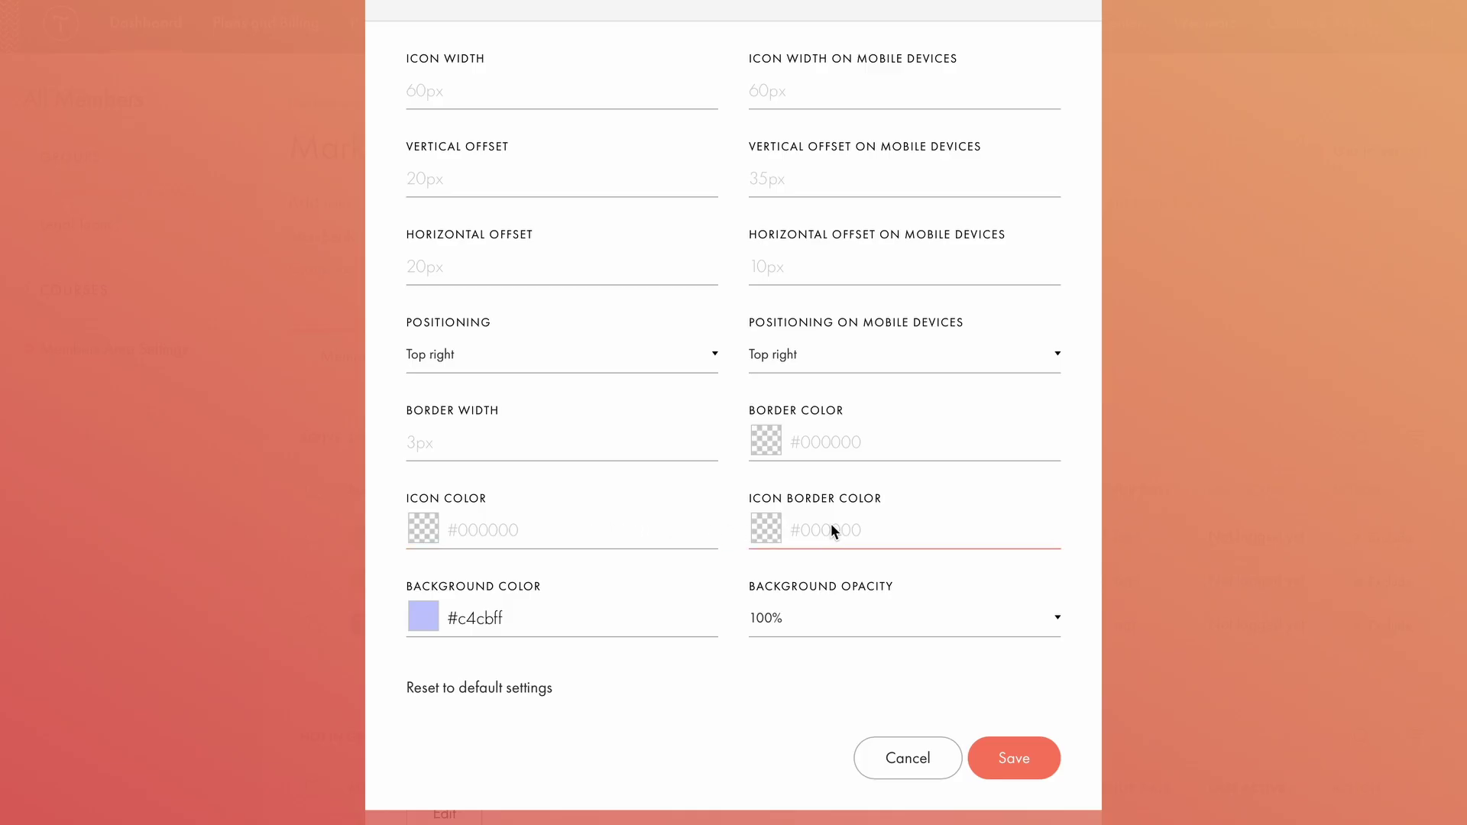
pyautogui.click(721, 621)
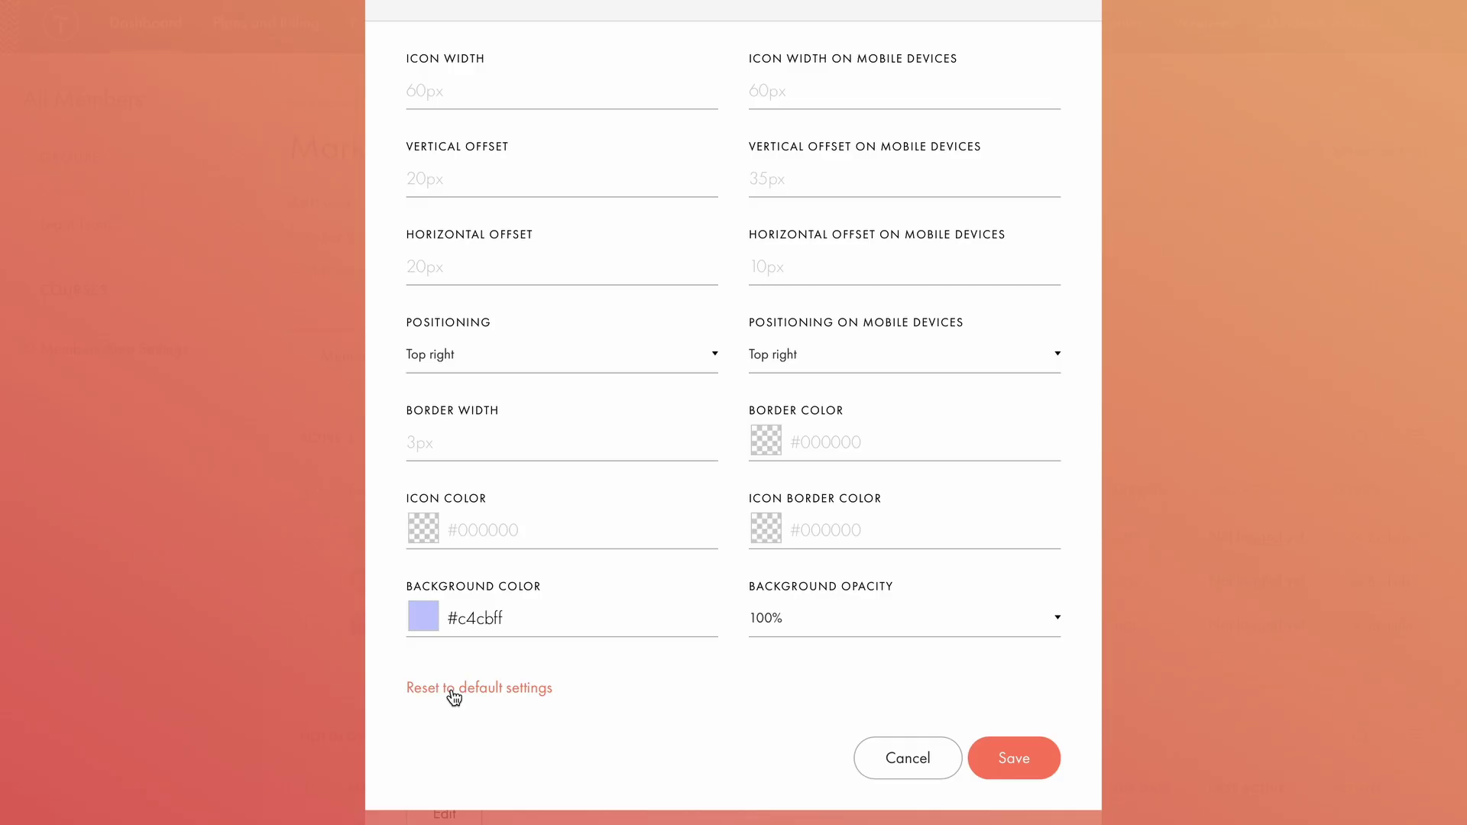
pyautogui.click(1004, 754)
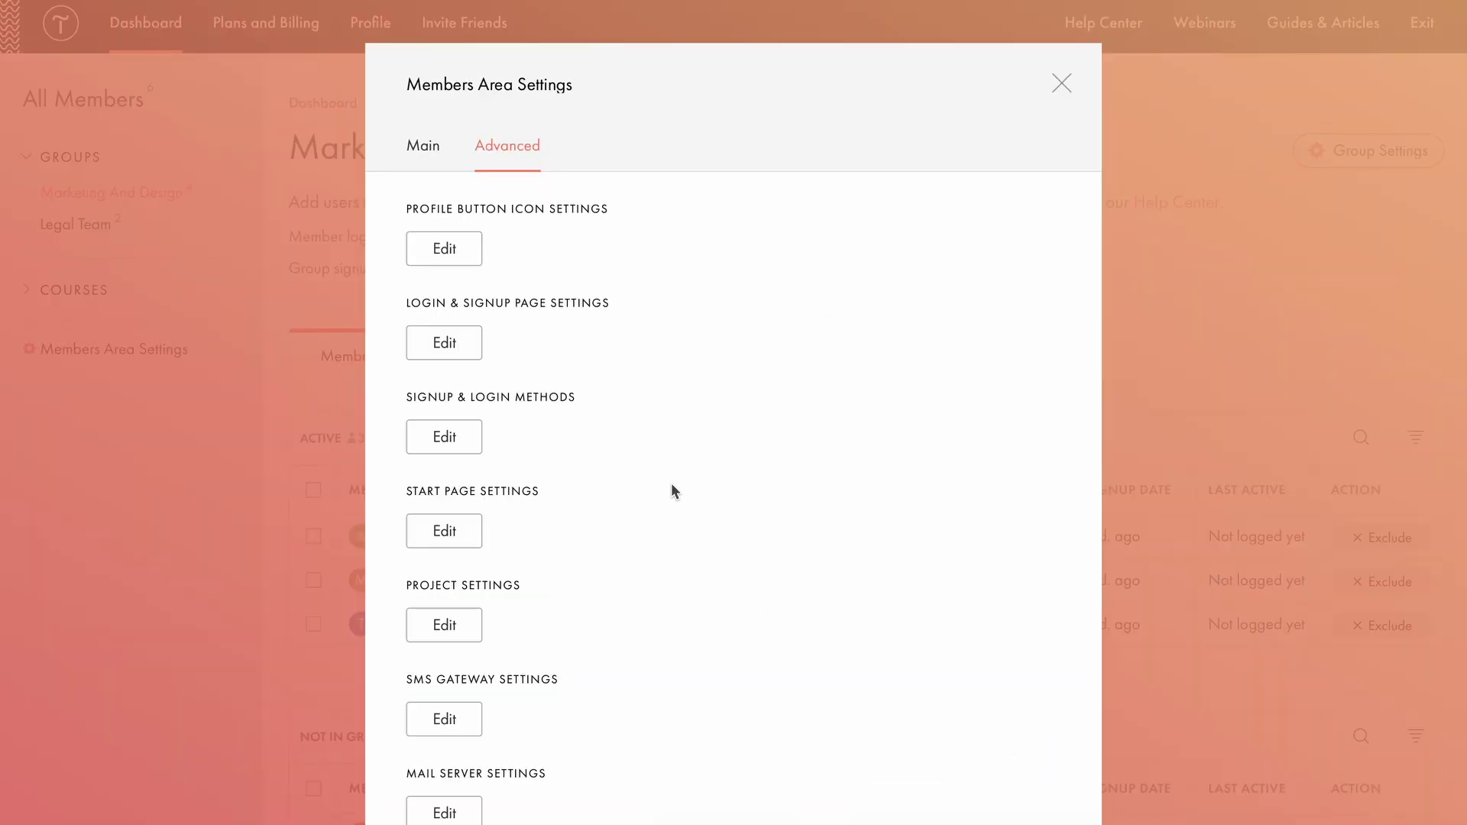
# Keep the centered login form style after trying two columns, and set form width to 500.
pyautogui.click(459, 344)
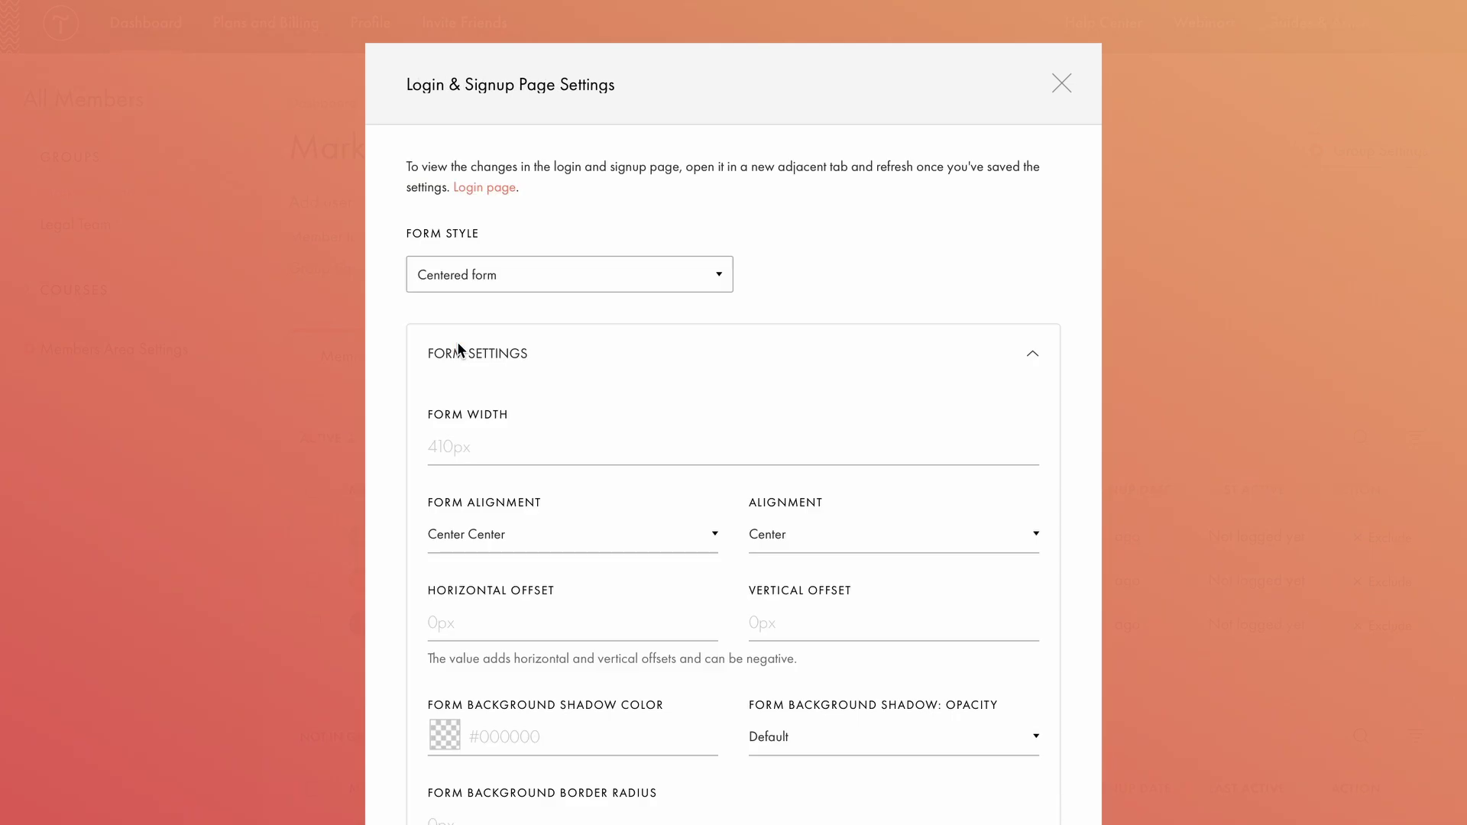
pyautogui.click(500, 280)
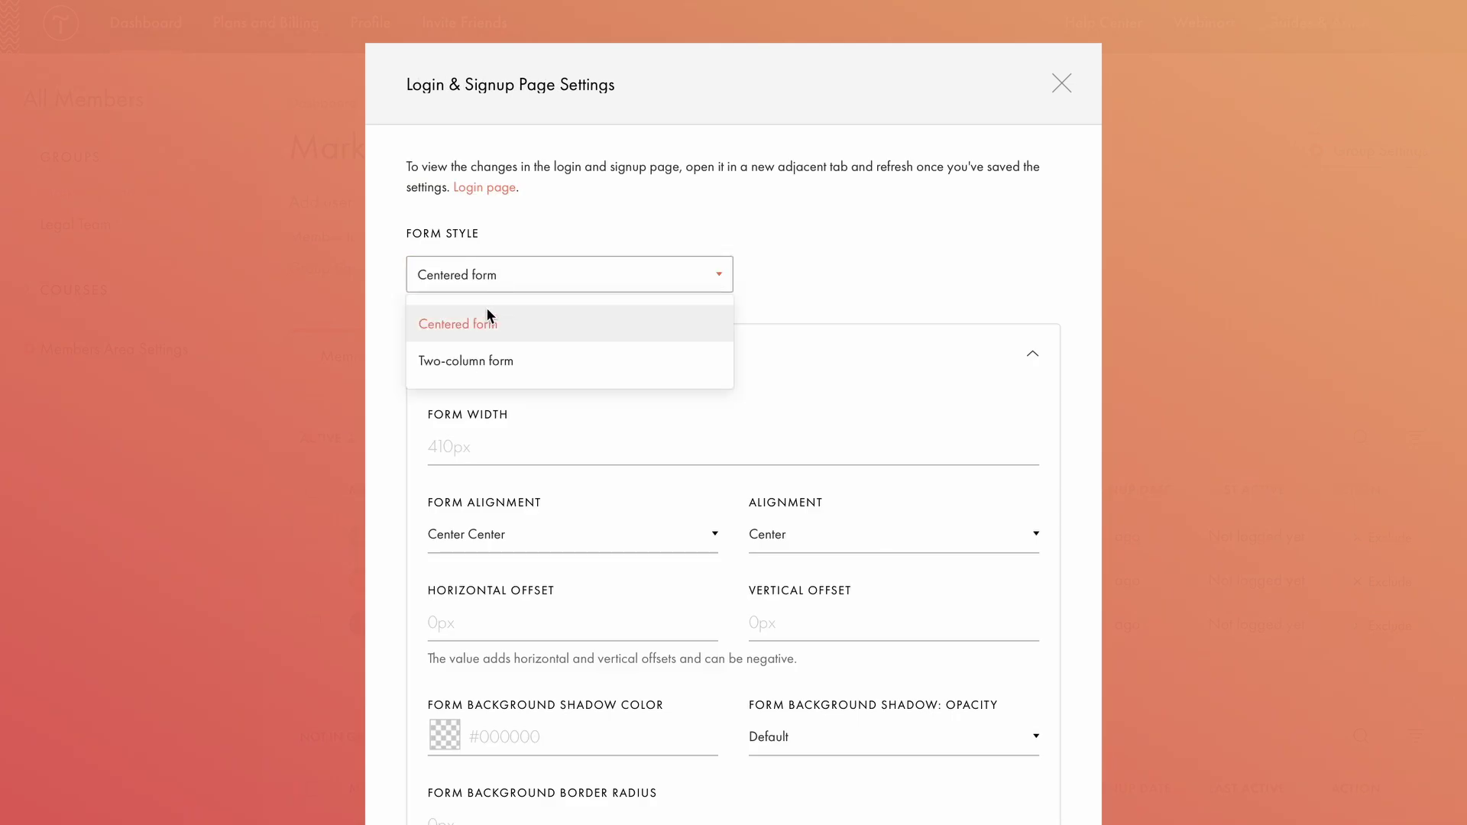
pyautogui.click(622, 227)
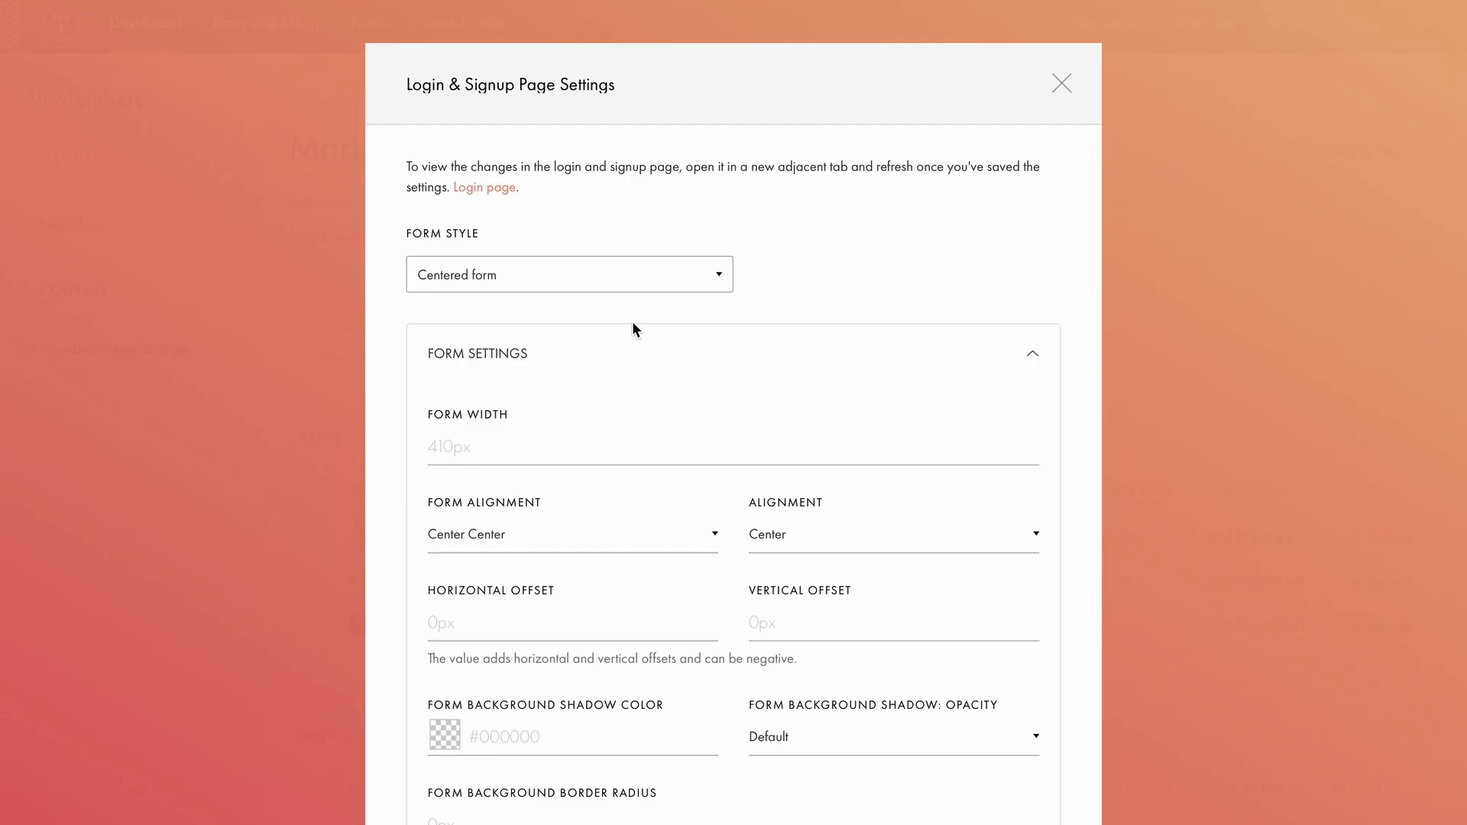
pyautogui.click(632, 284)
pyautogui.click(543, 356)
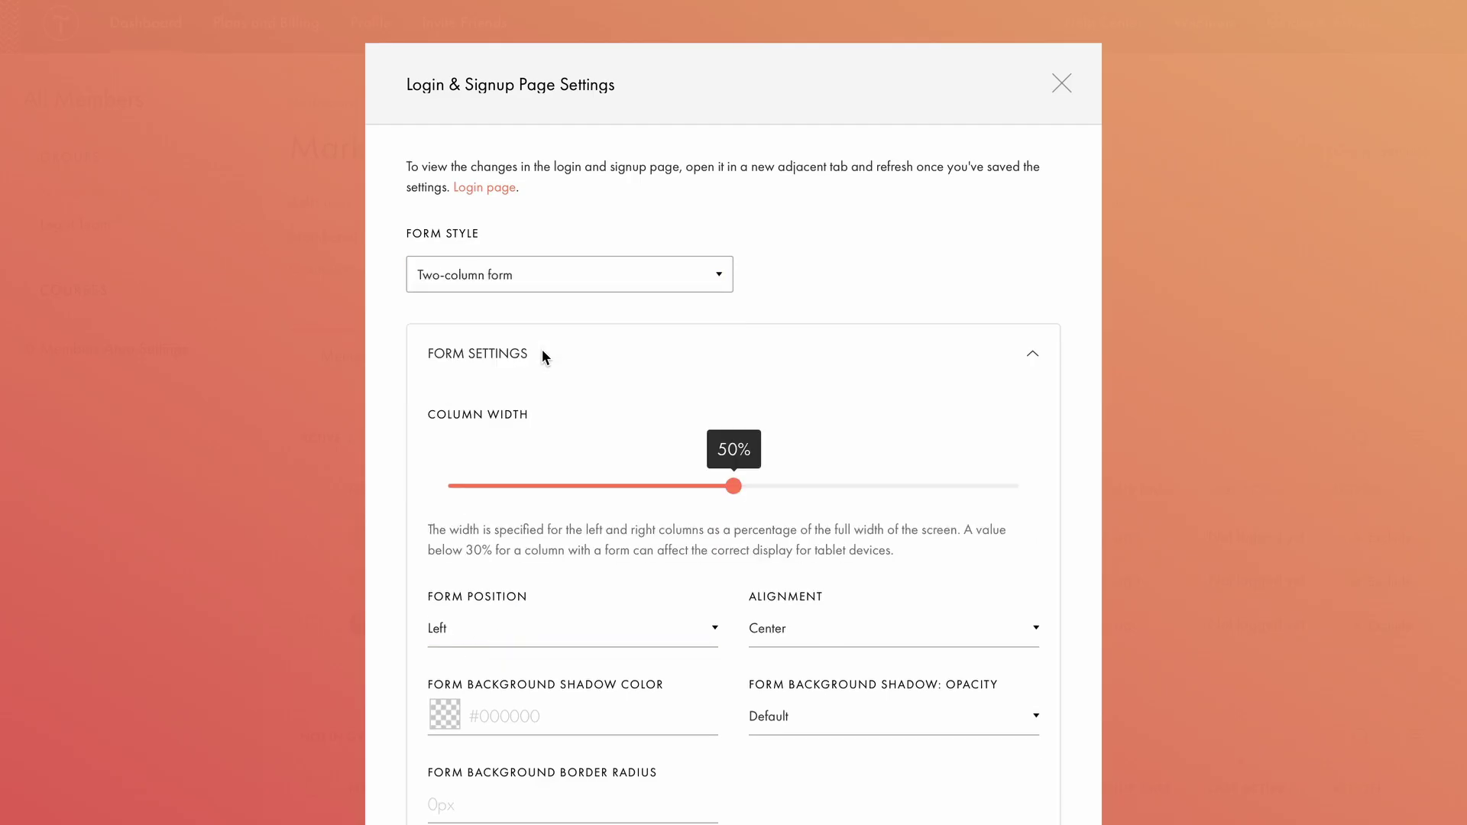
pyautogui.moveTo(731, 485); pyautogui.dragTo(732, 488)
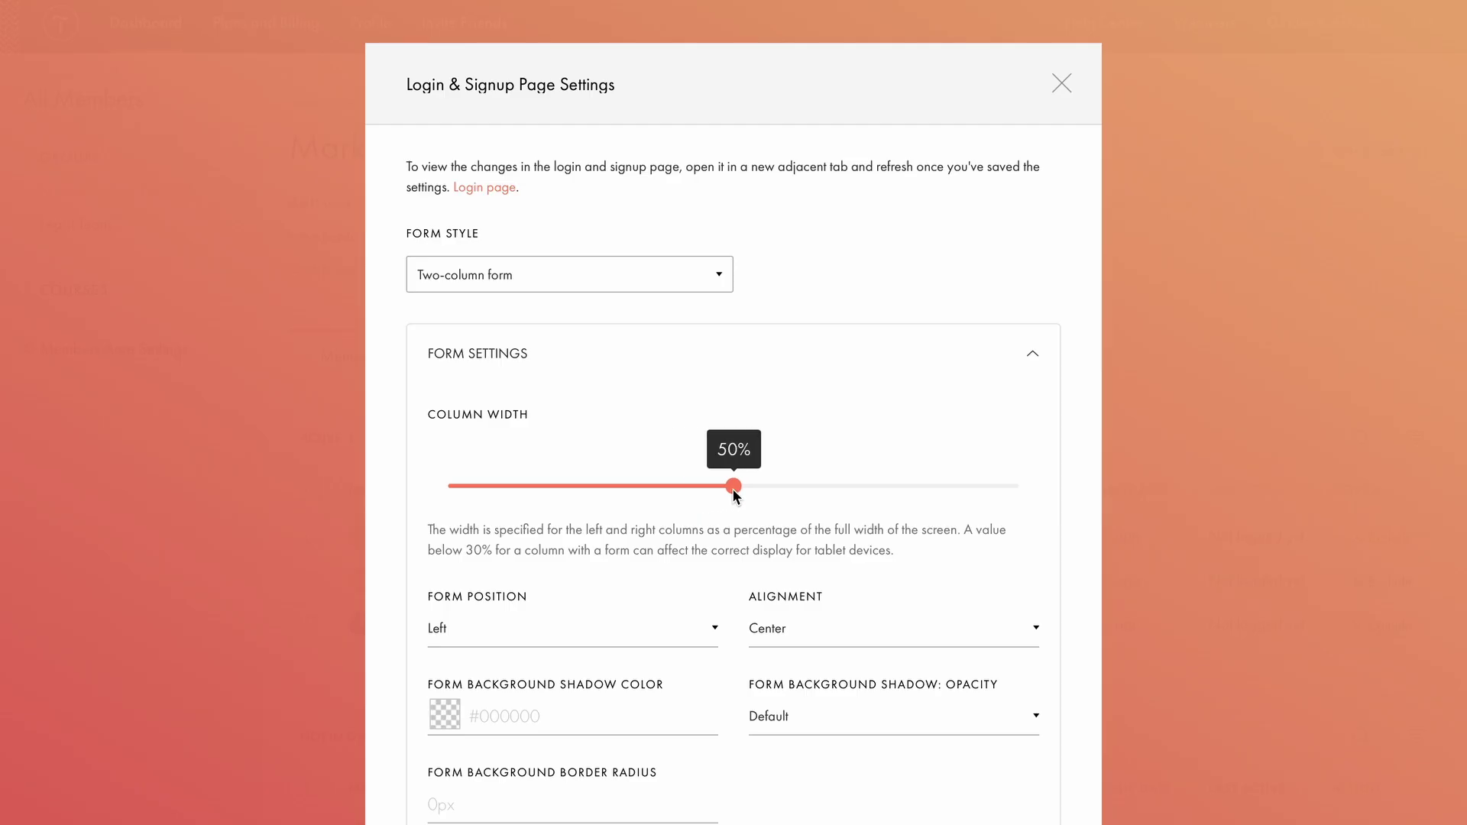
pyautogui.click(597, 631)
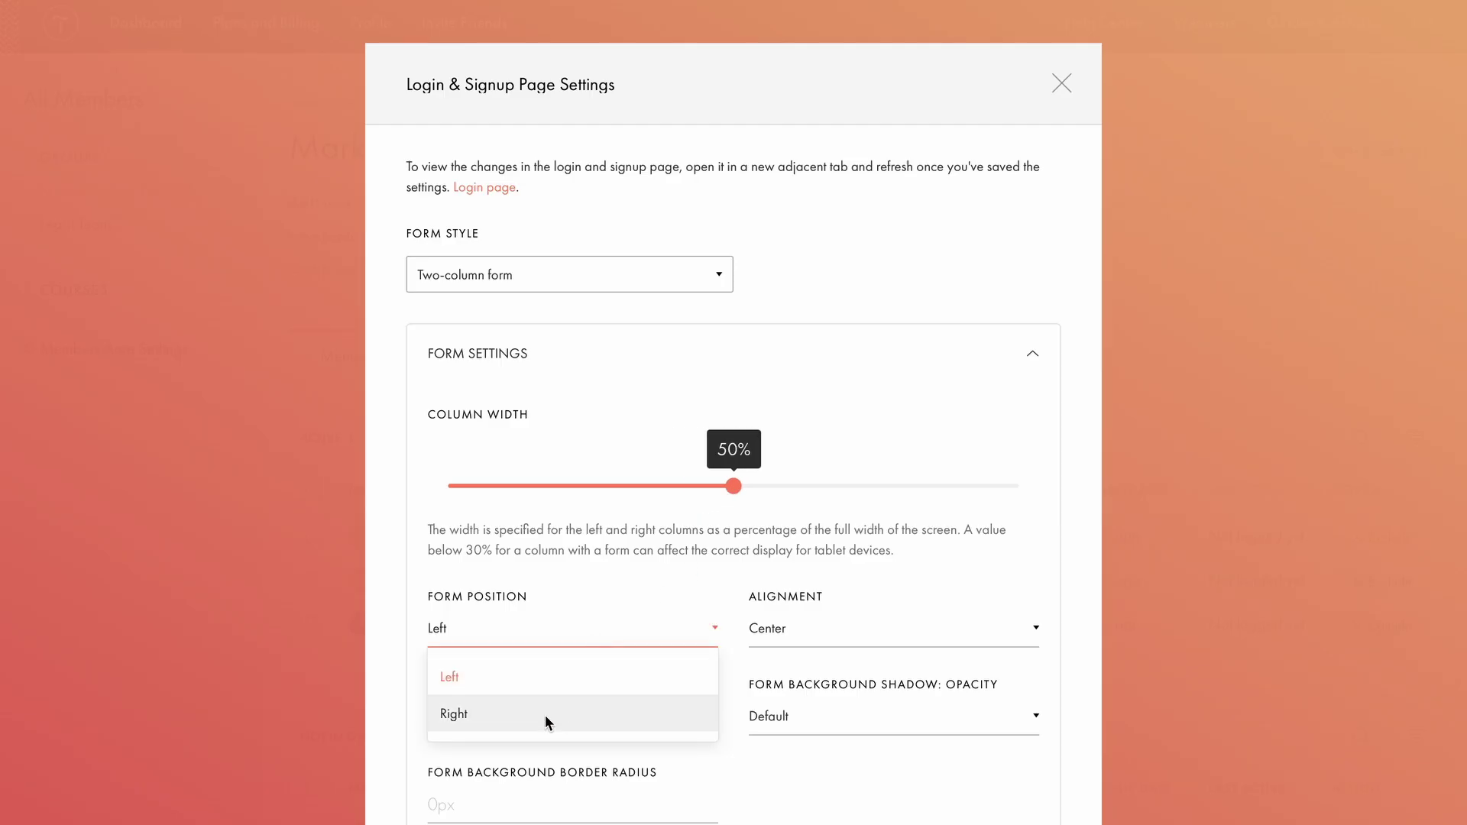
pyautogui.click(659, 288)
pyautogui.click(610, 318)
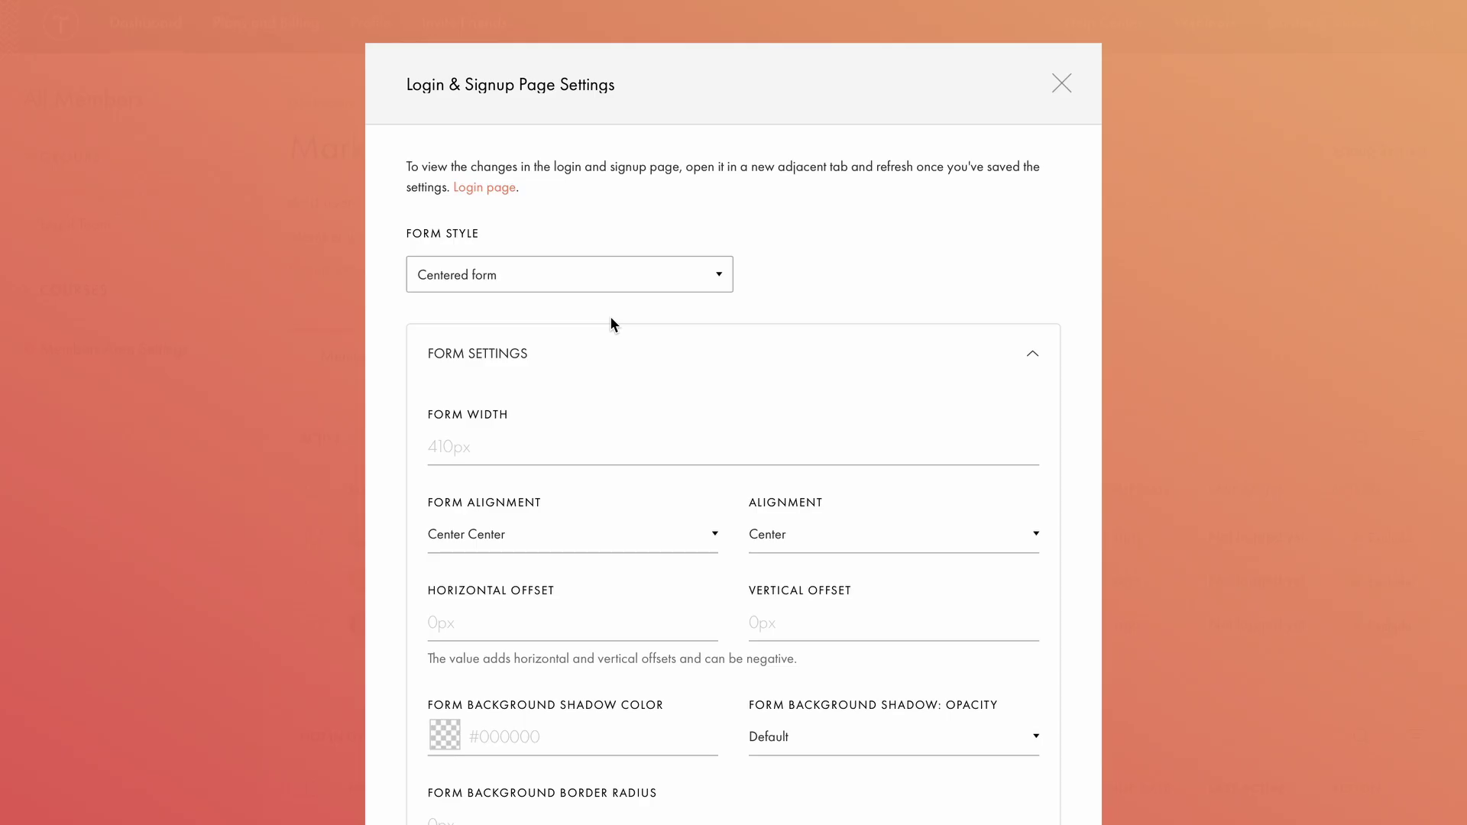
pyautogui.click(452, 451)
pyautogui.write('500')
pyautogui.click(559, 500)
# Paste the privacy consent sentence under the signup form and select 'Privacy Policy' for linking.
pyautogui.scroll(-2, 703, 725)
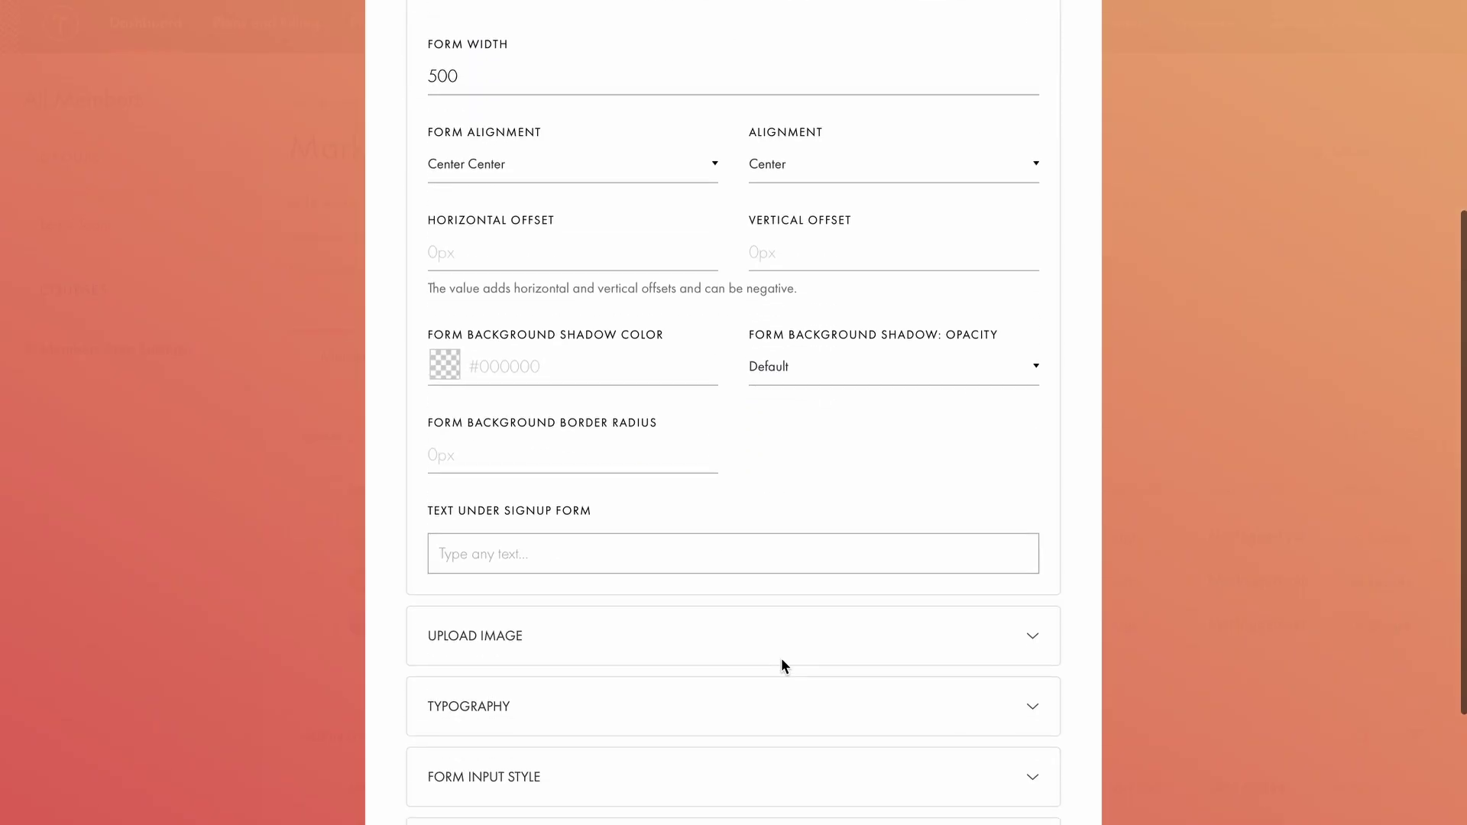
pyautogui.scroll(-1, 781, 658)
pyautogui.click(558, 479)
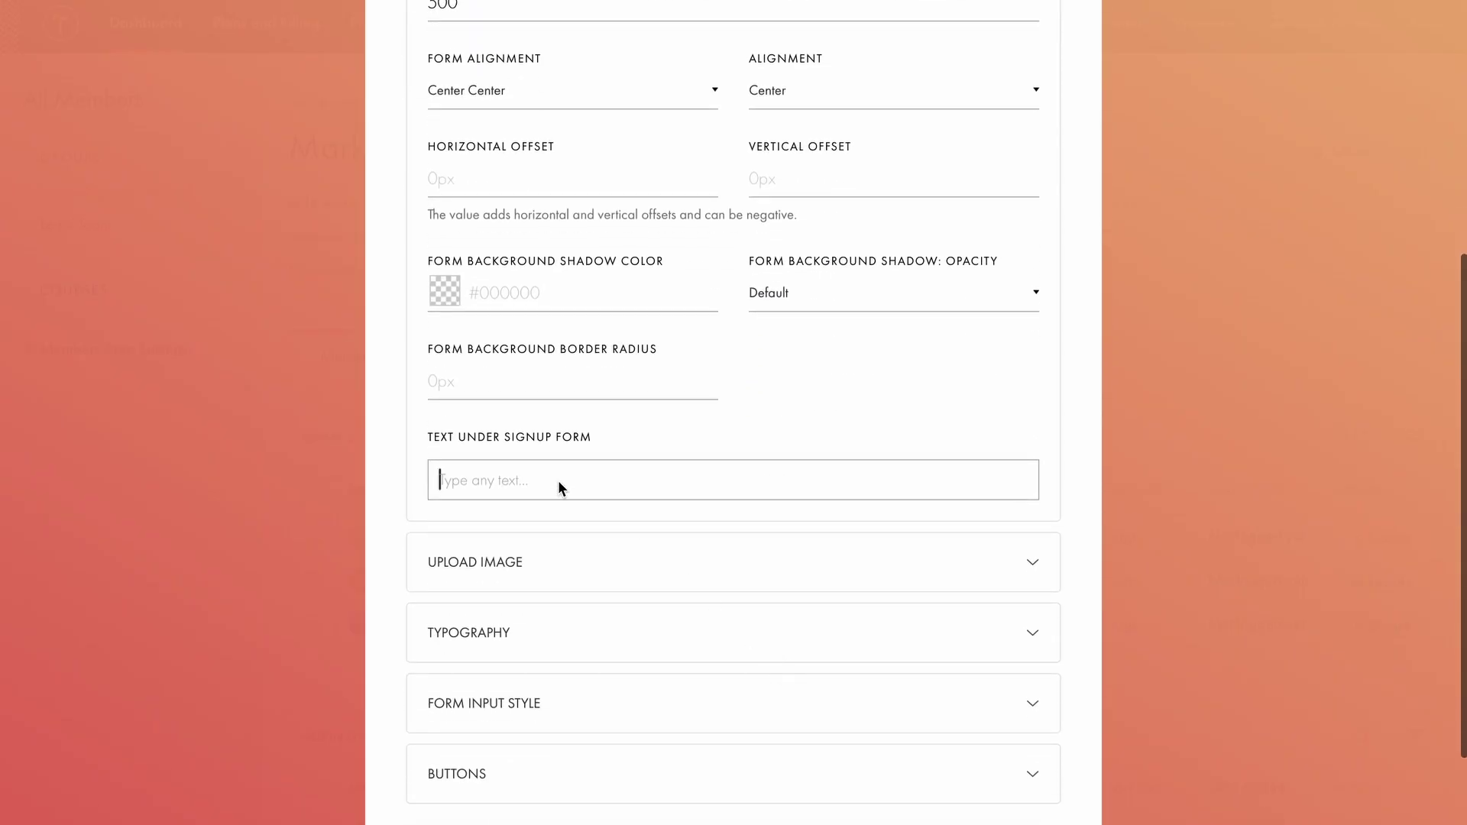
pyautogui.write('By submitting this form, you agree to our Privacy Policy.')
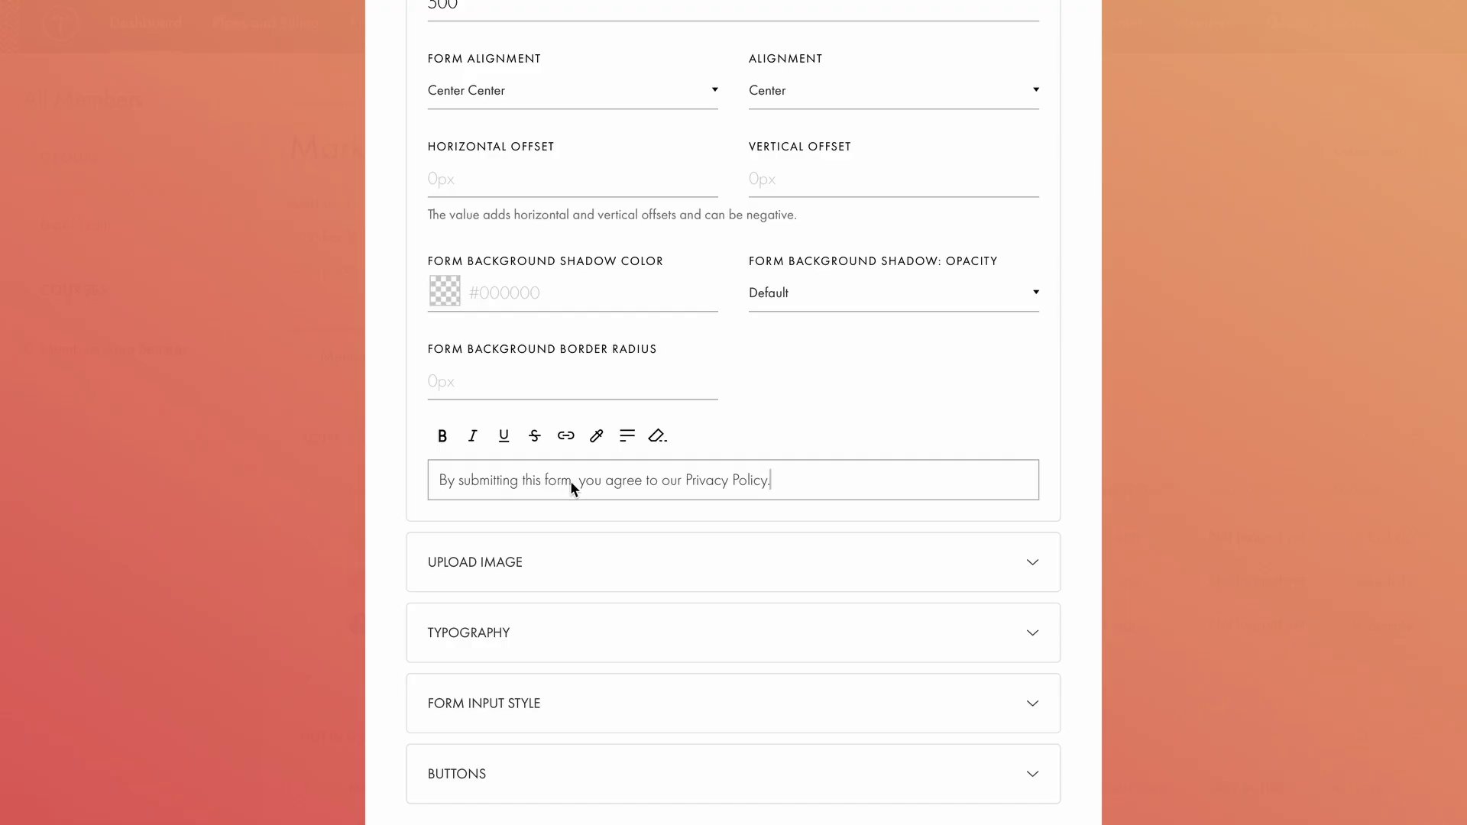
pyautogui.click(684, 480)
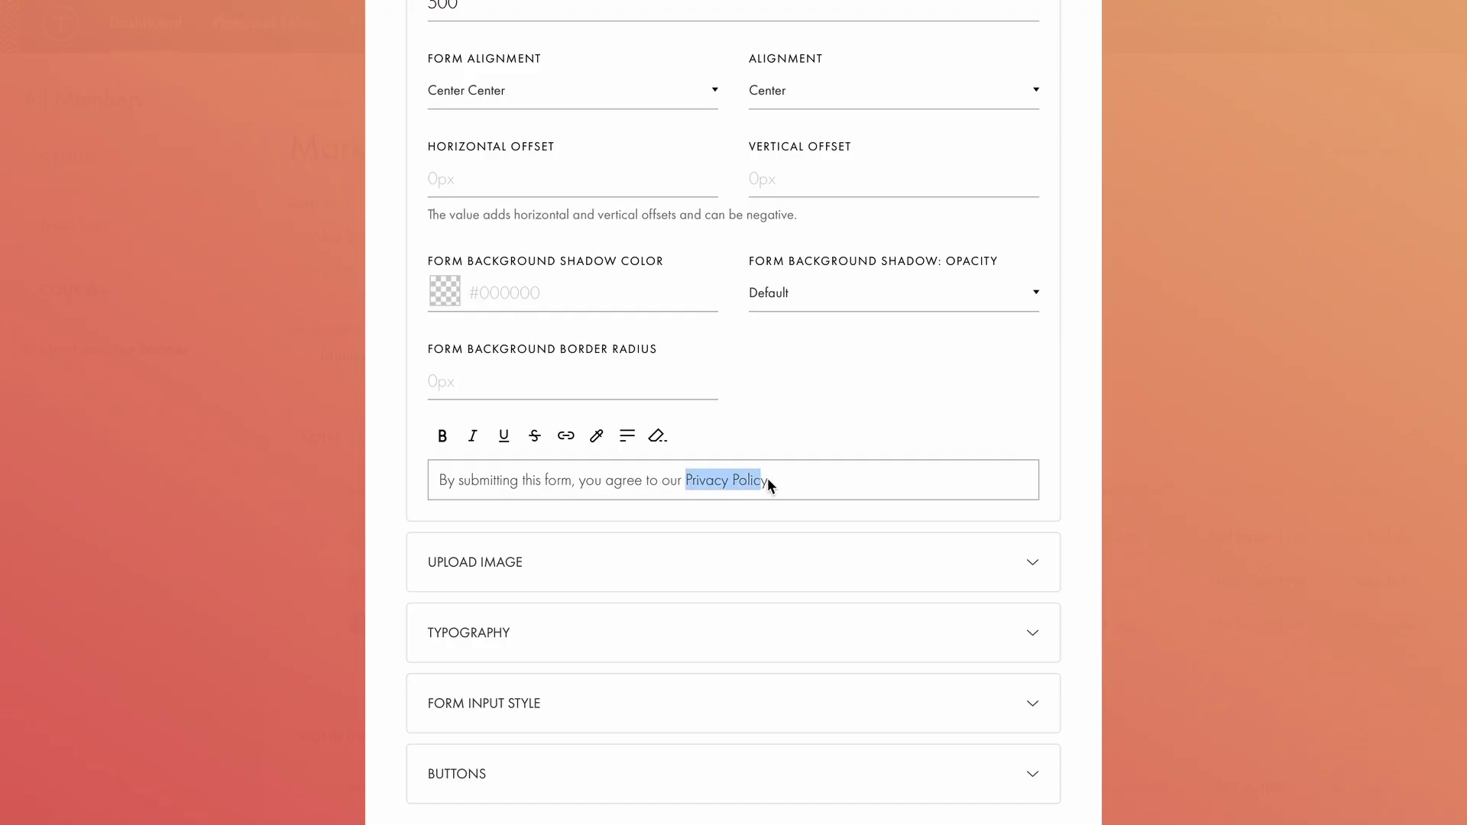
pyautogui.click(565, 435)
# Link 'Privacy Policy' to /policy, add a login background image, and turn off its pattern.
pyautogui.write('/policy')
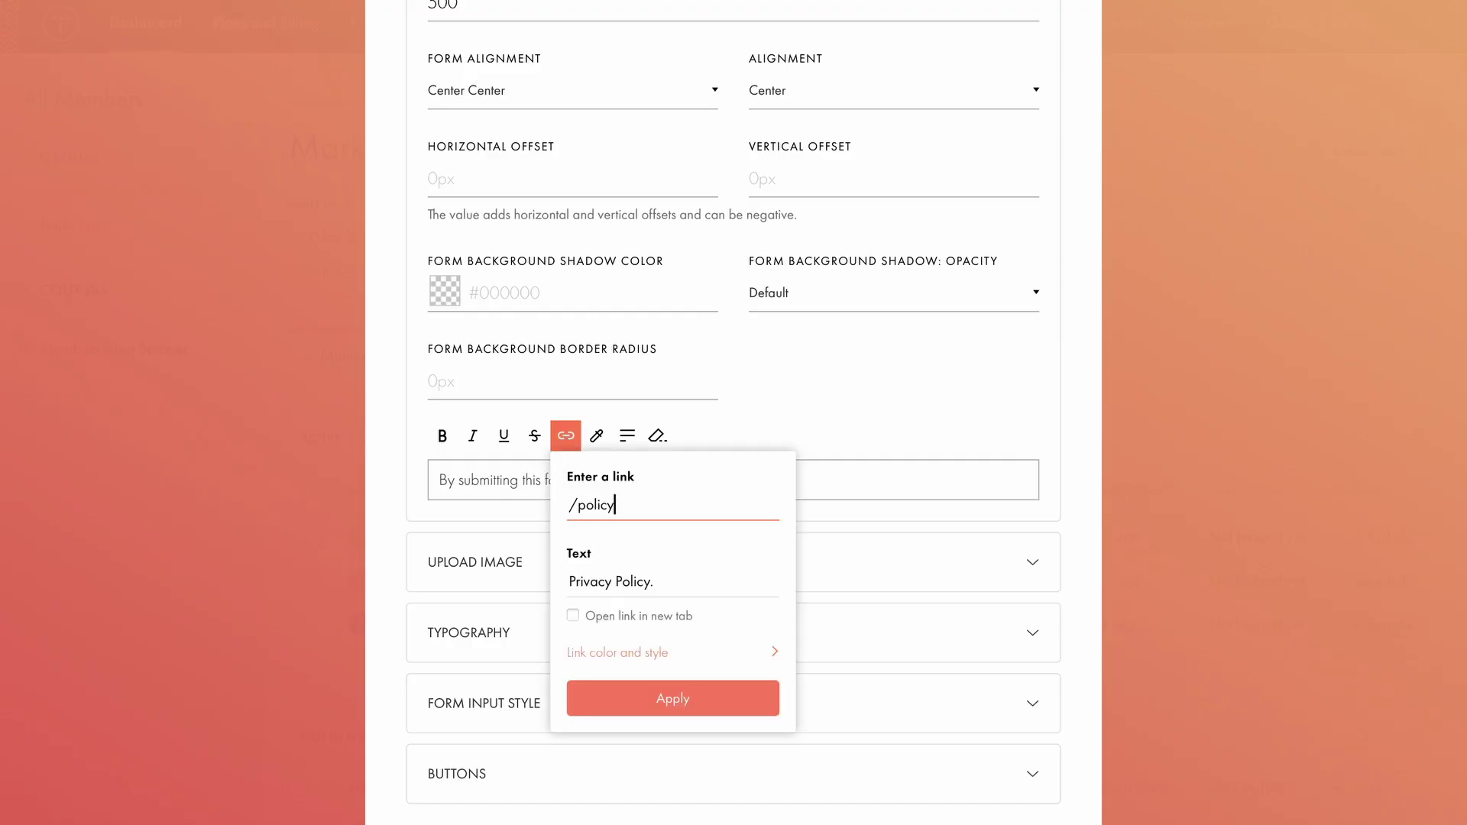
pyautogui.click(690, 698)
pyautogui.scroll(-2, 735, 446)
pyautogui.click(728, 446)
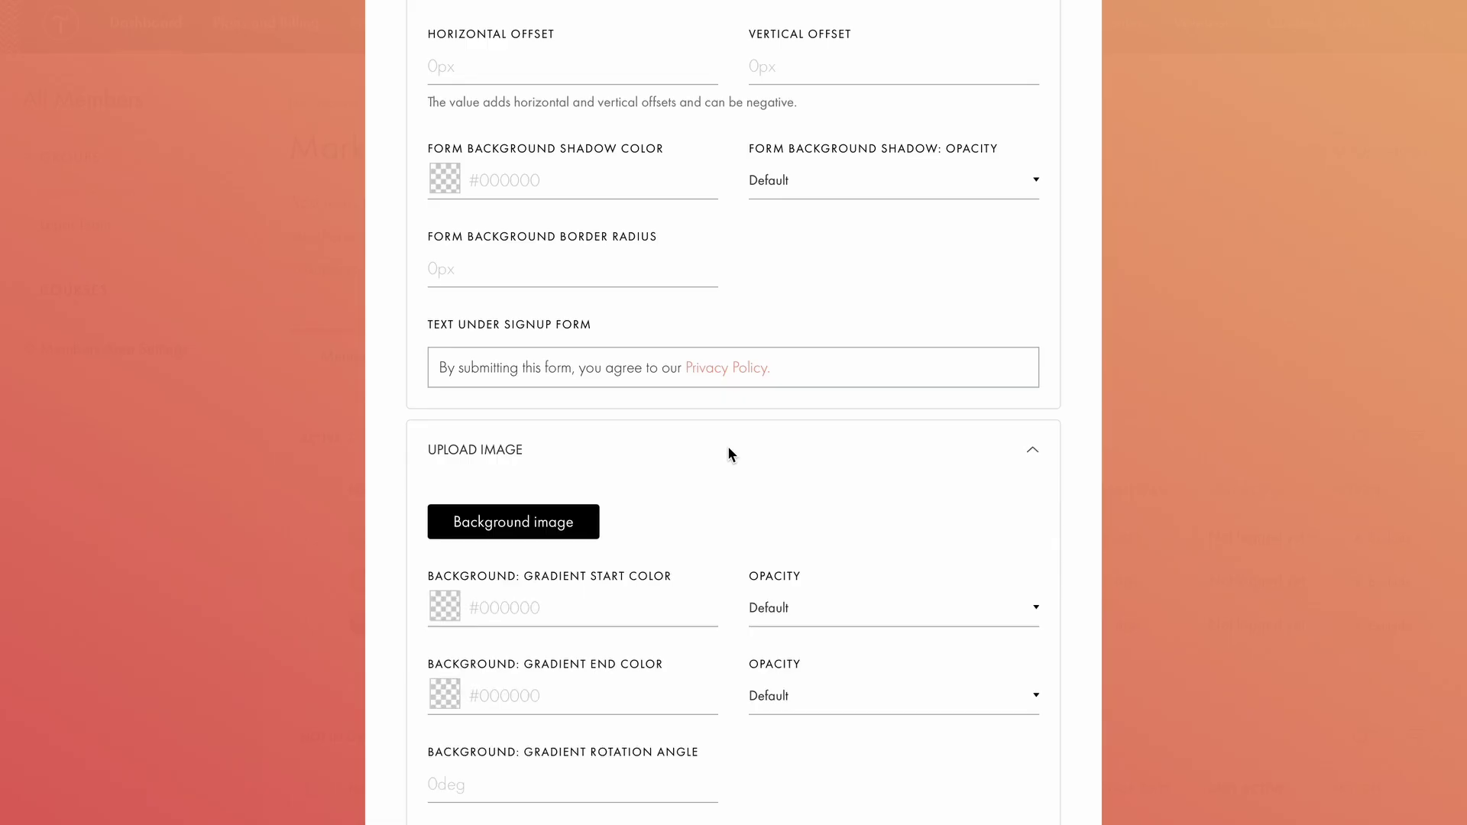
pyautogui.click(552, 521)
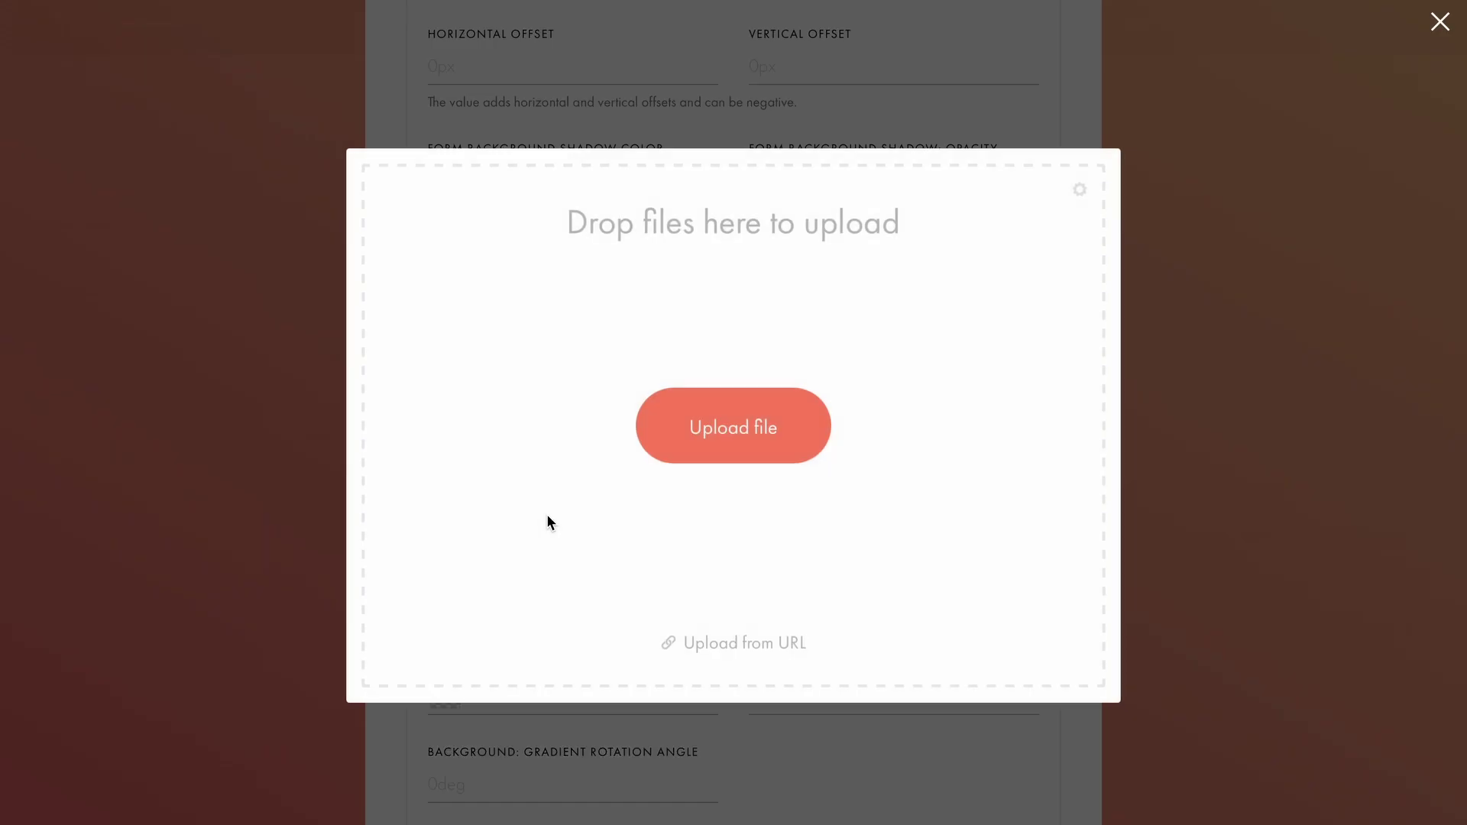
pyautogui.click(711, 428)
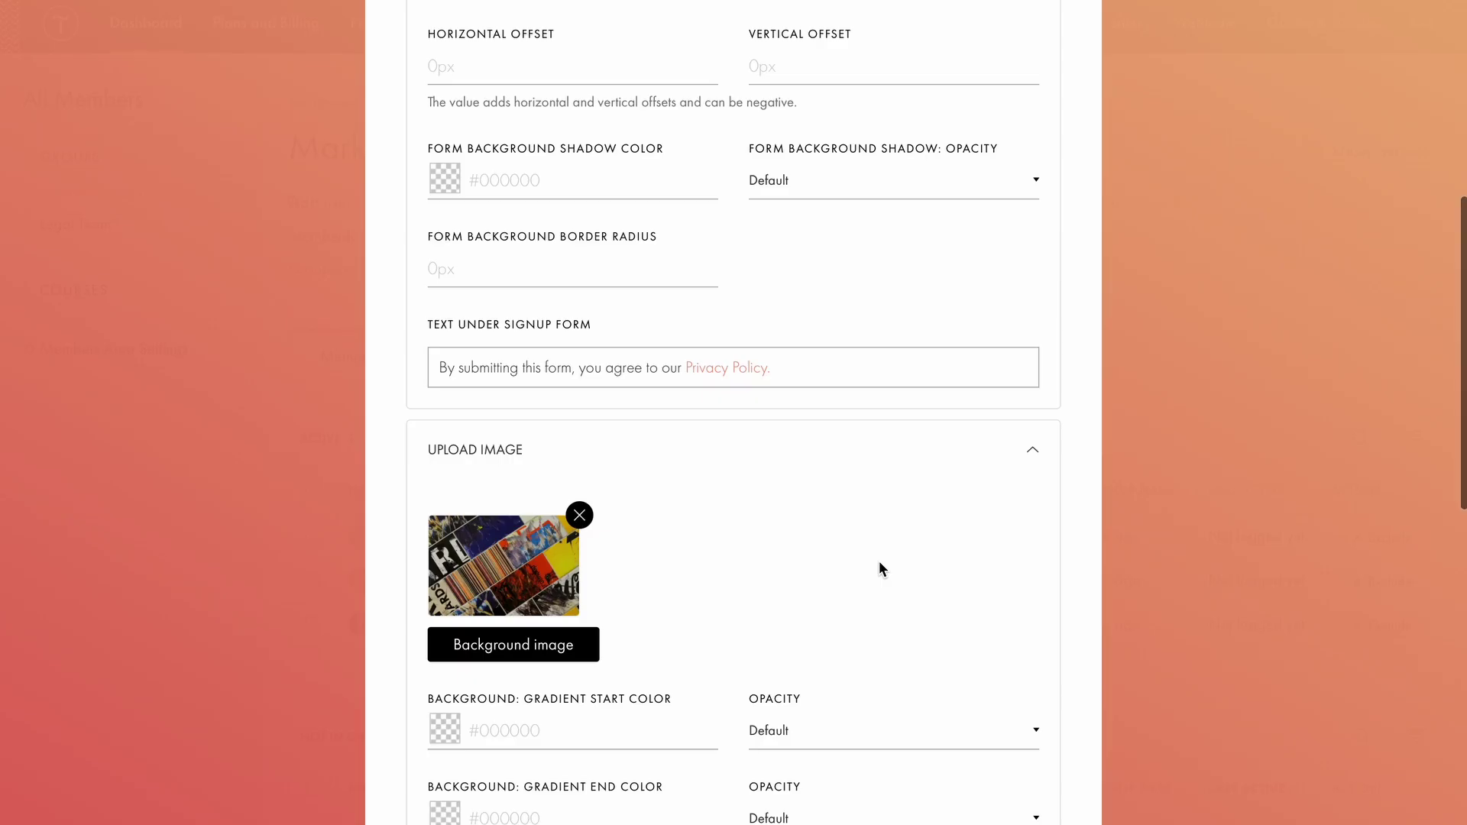
pyautogui.scroll(-5, 878, 561)
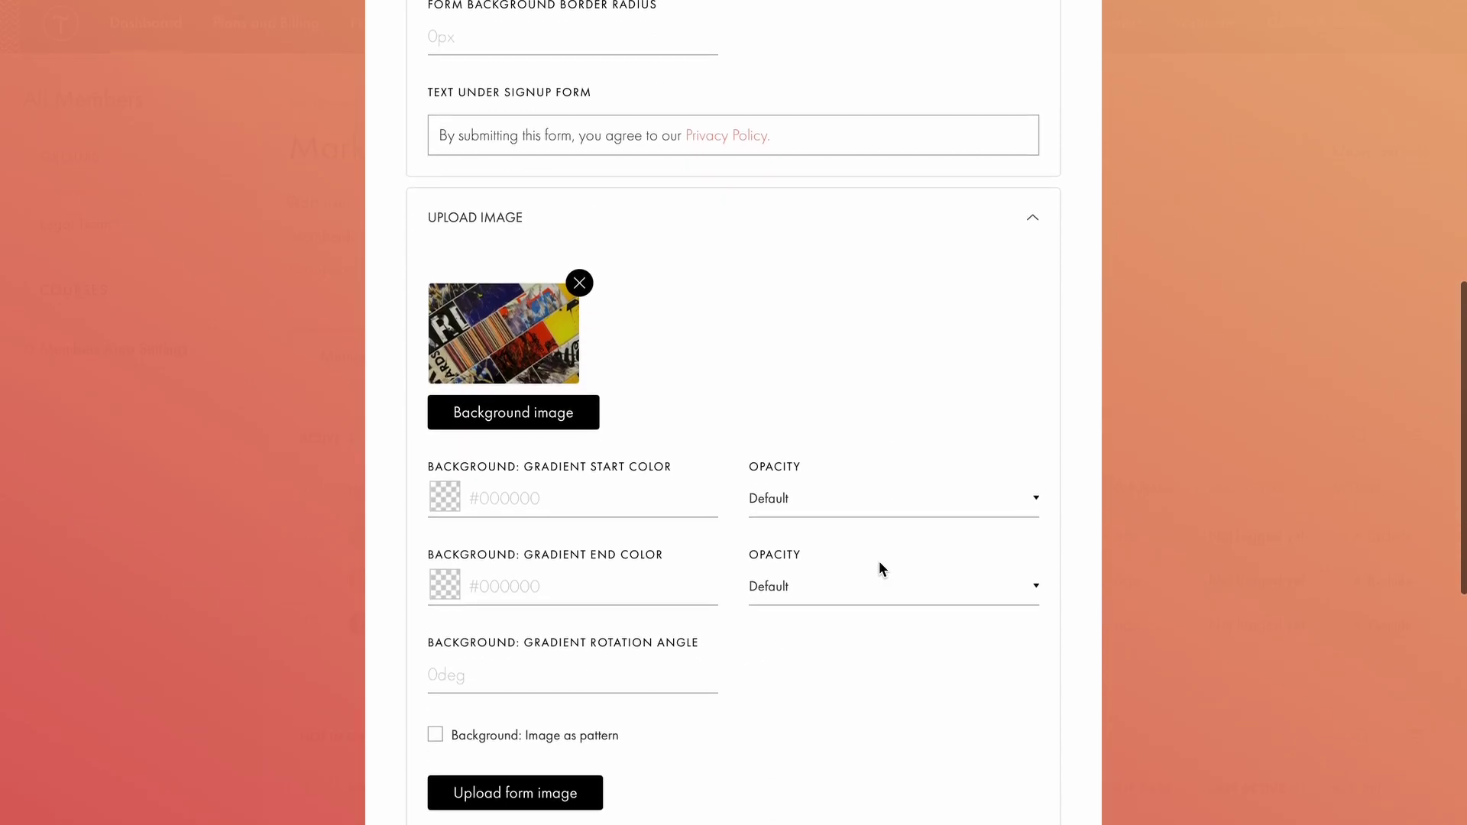
pyautogui.scroll(-1, 878, 568)
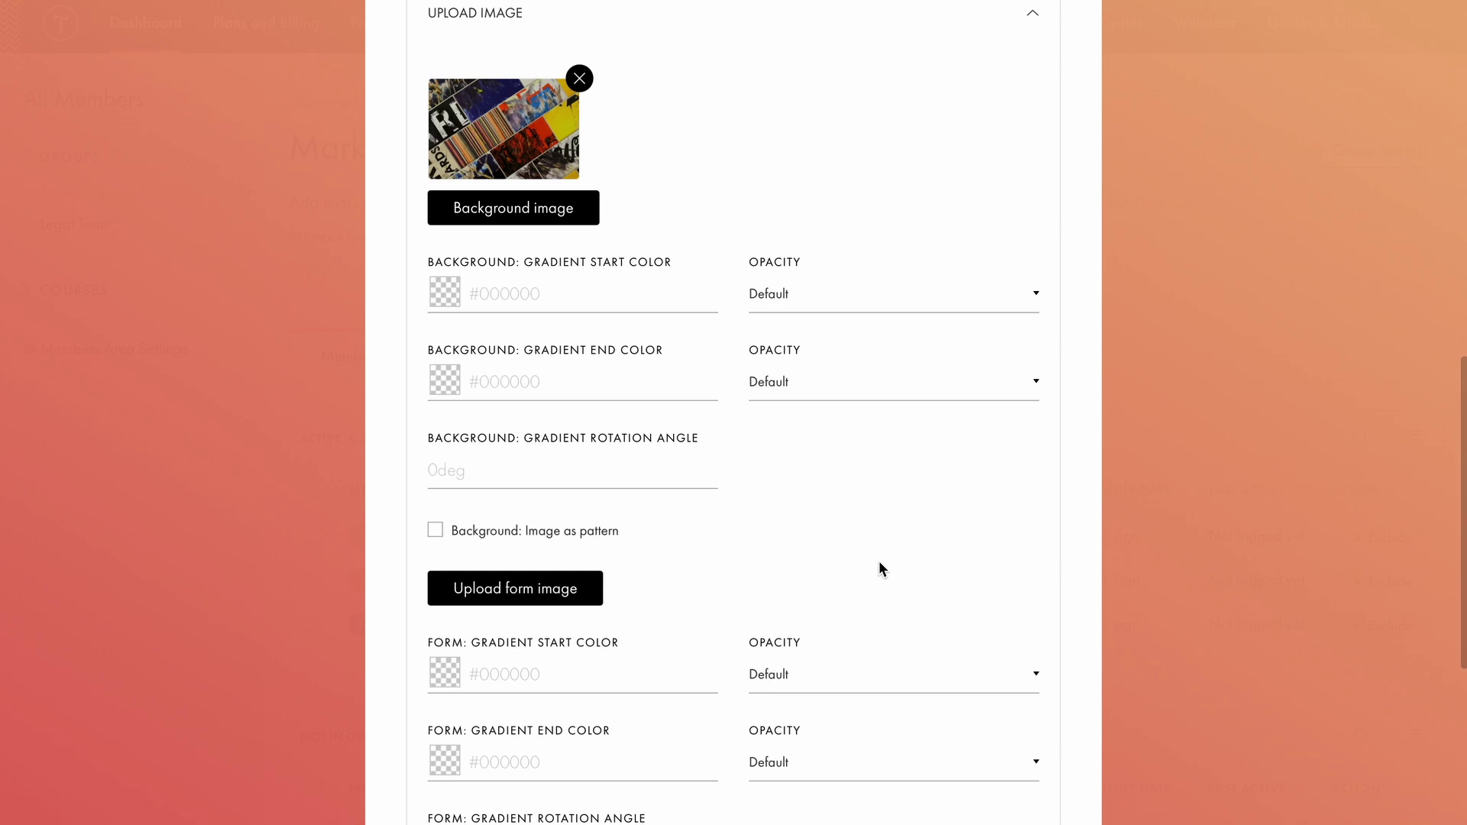
pyautogui.click(470, 530)
# Review the form's Typography, Form Input Style and Buttons settings.
pyautogui.scroll(-5, 872, 543)
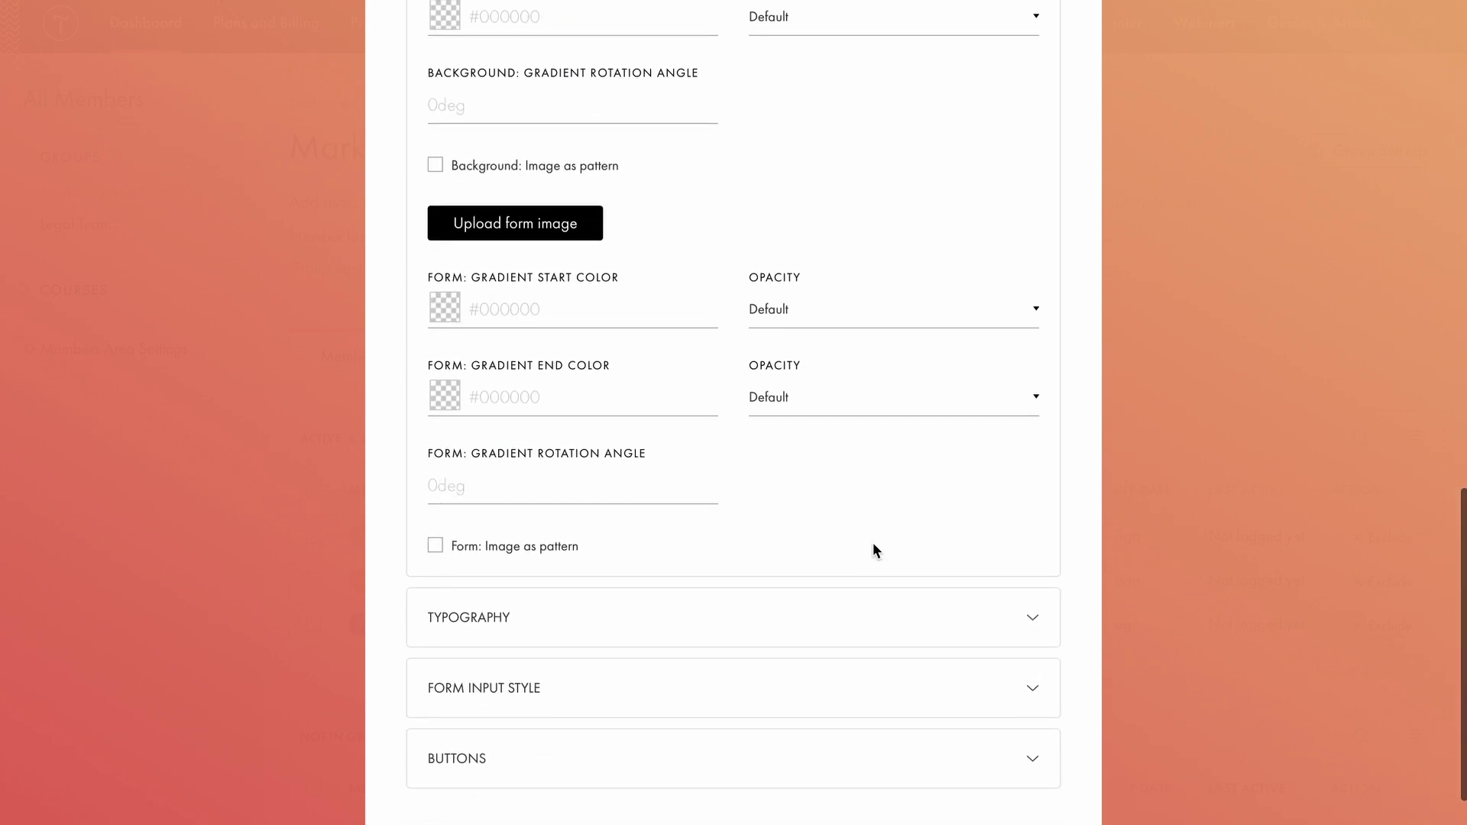
pyautogui.click(774, 592)
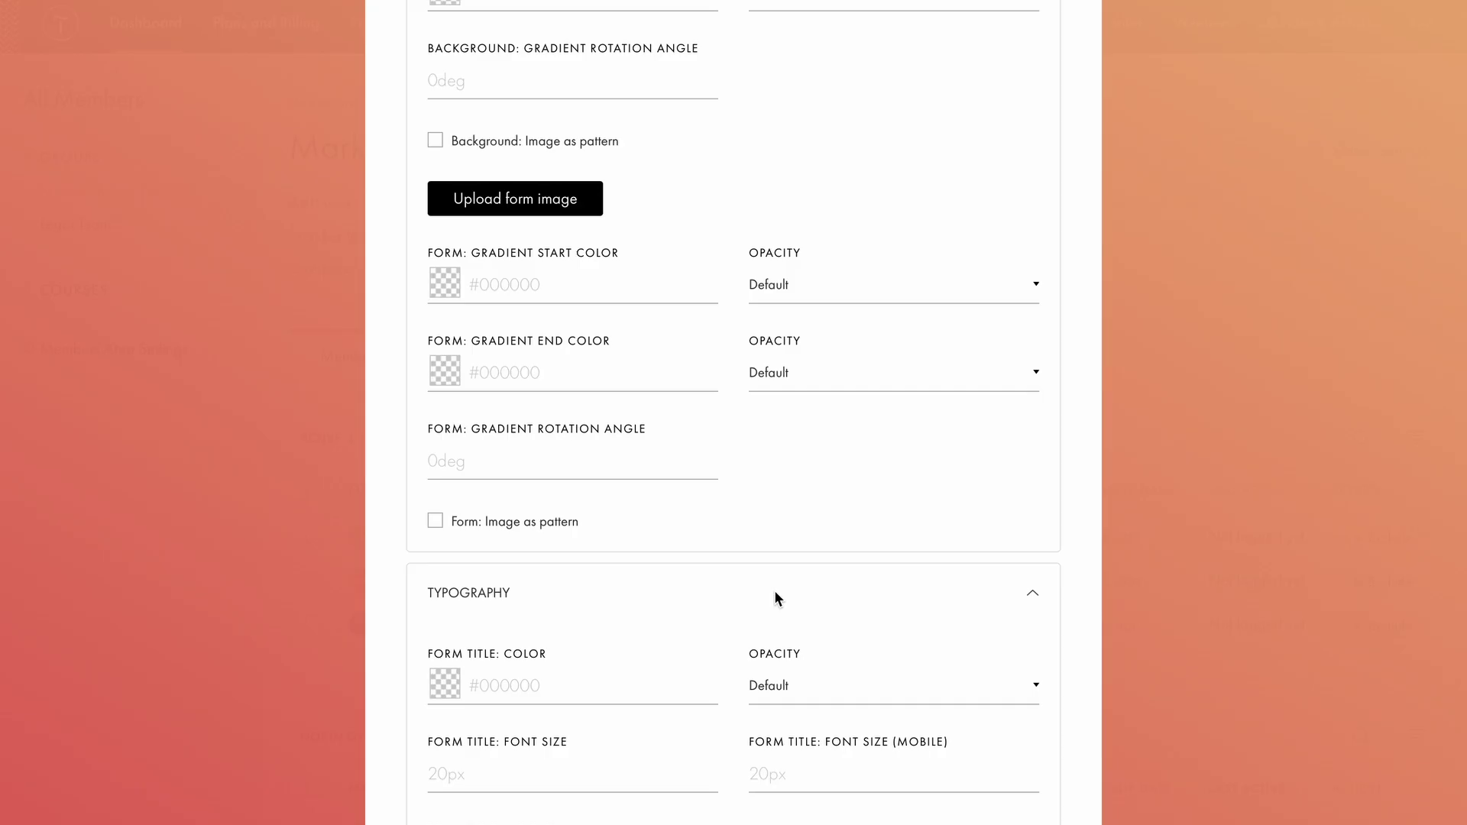
pyautogui.scroll(-3, 774, 592)
pyautogui.scroll(-6, 775, 598)
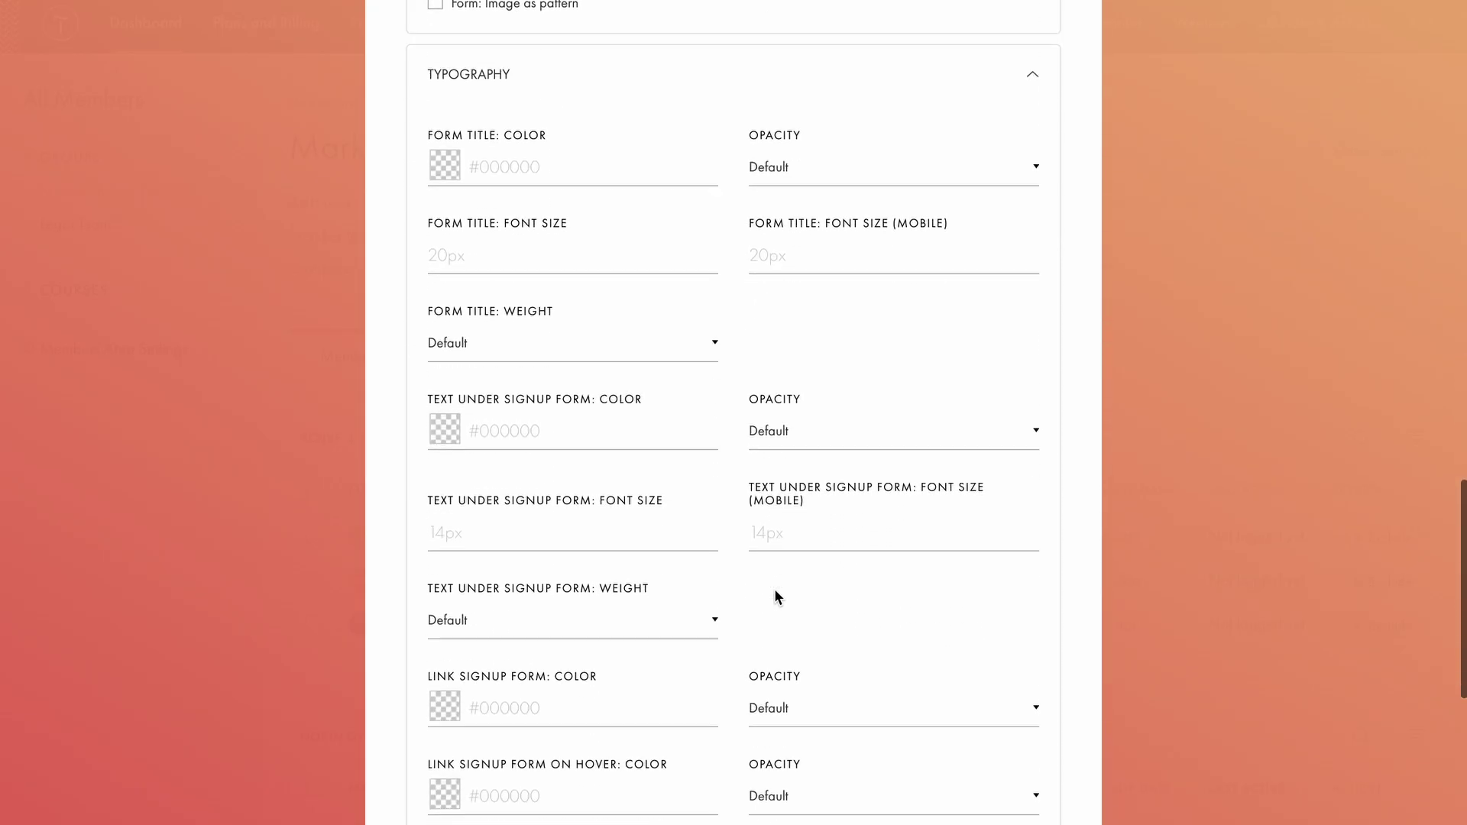
pyautogui.scroll(-3, 775, 598)
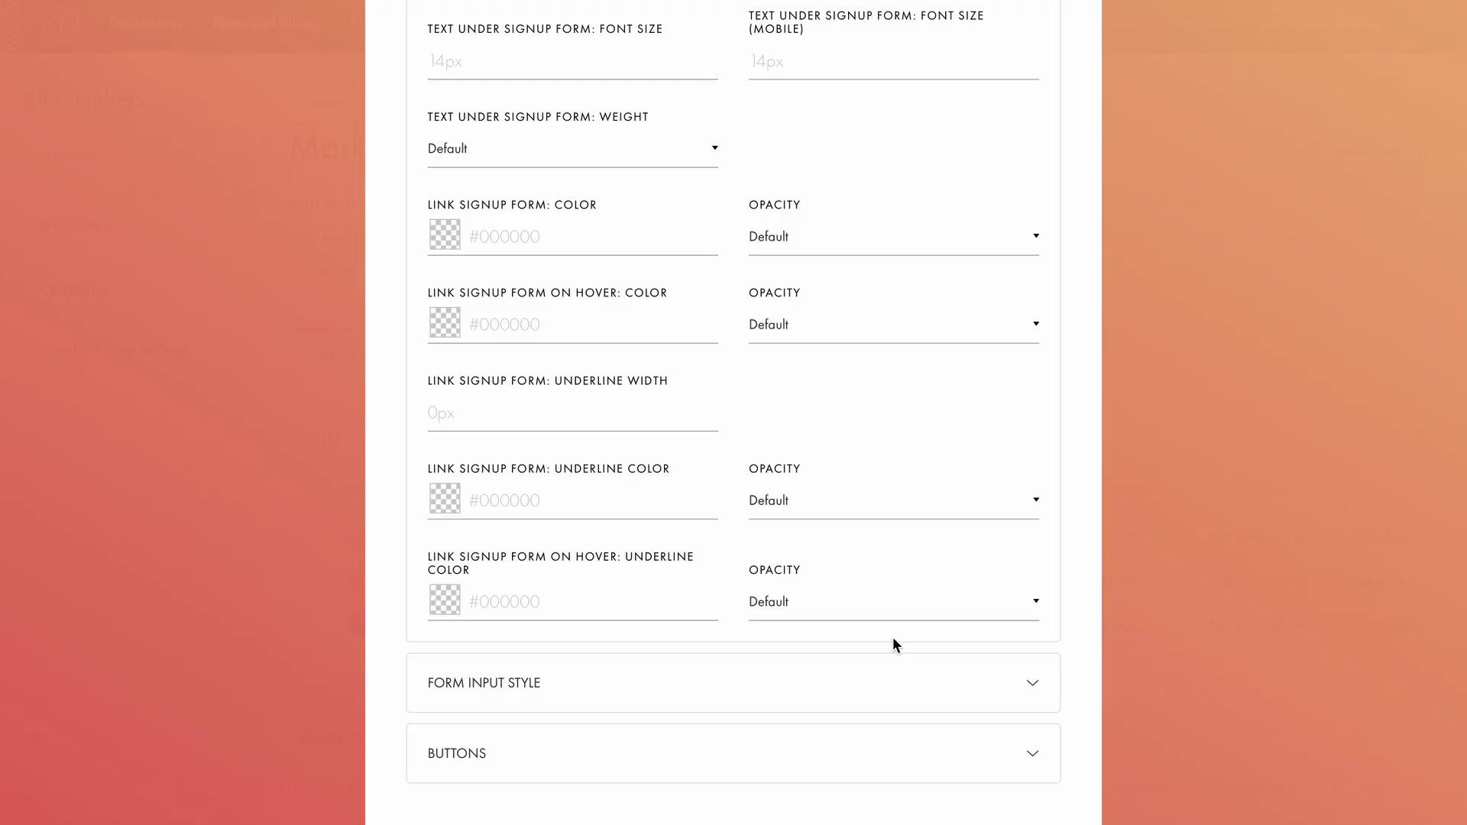
pyautogui.click(795, 664)
pyautogui.scroll(-5, 794, 671)
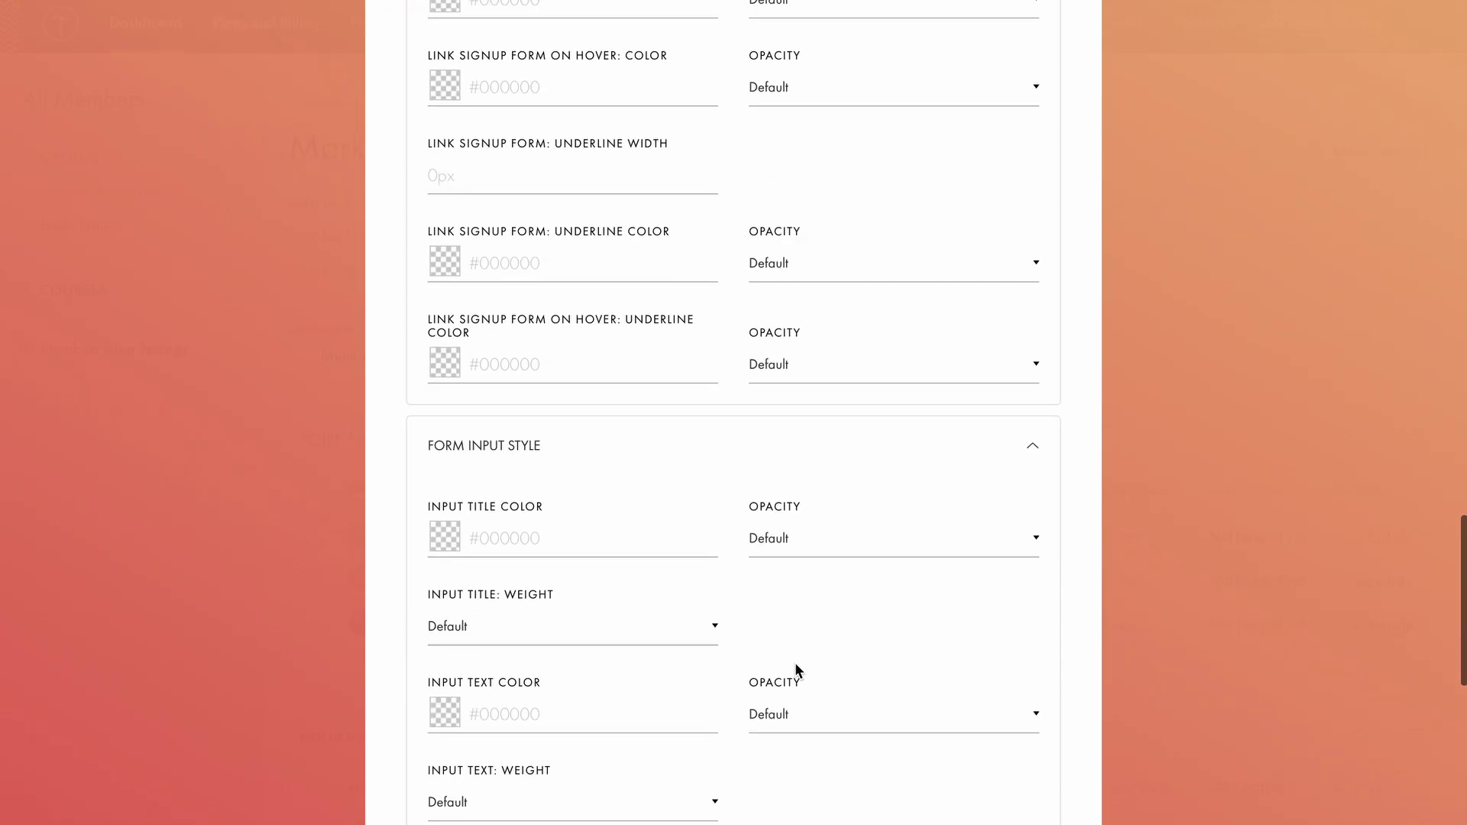
pyautogui.scroll(-3, 794, 671)
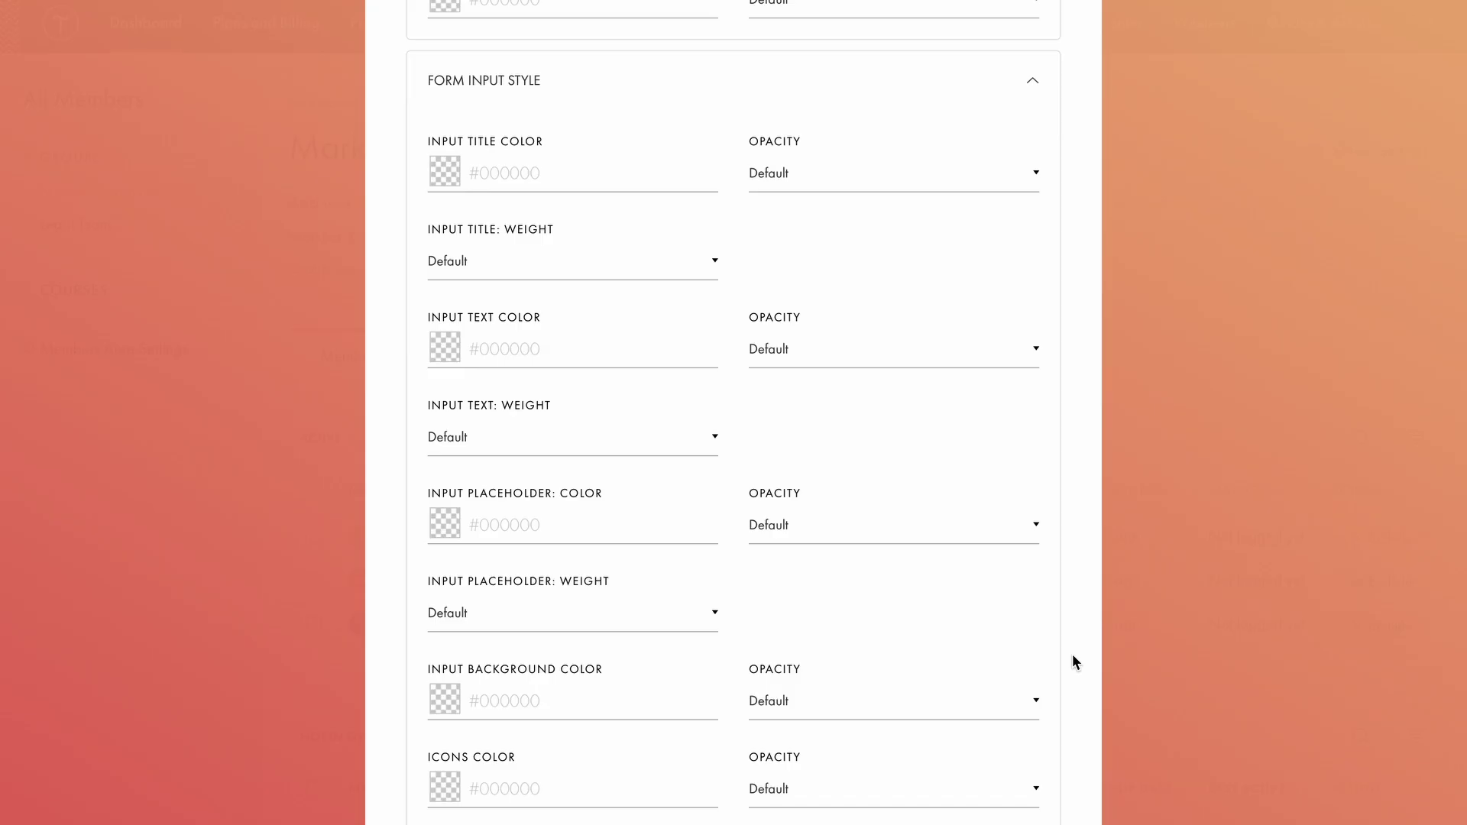
pyautogui.scroll(-4, 1073, 661)
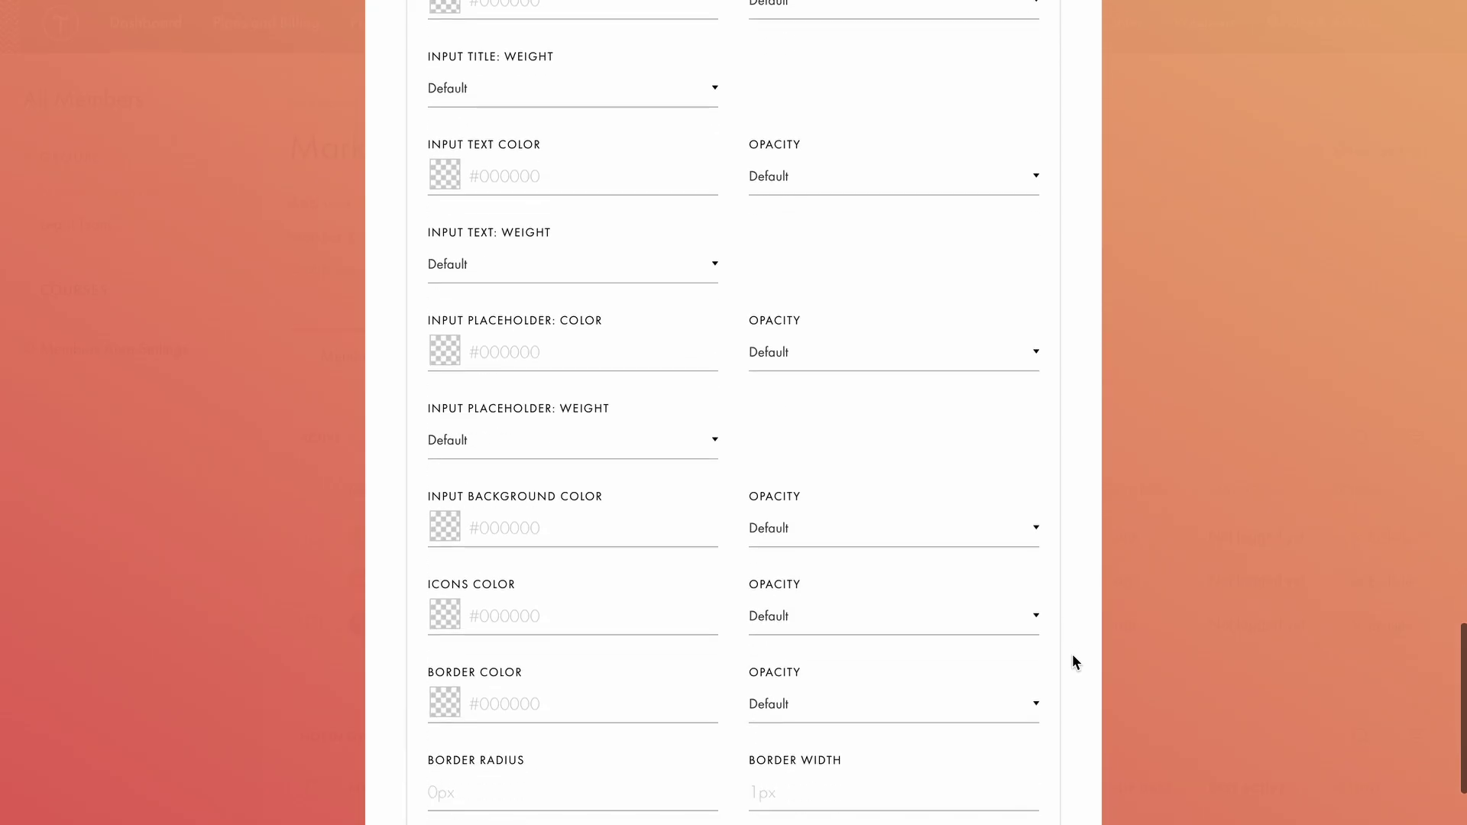
pyautogui.scroll(-1, 1073, 661)
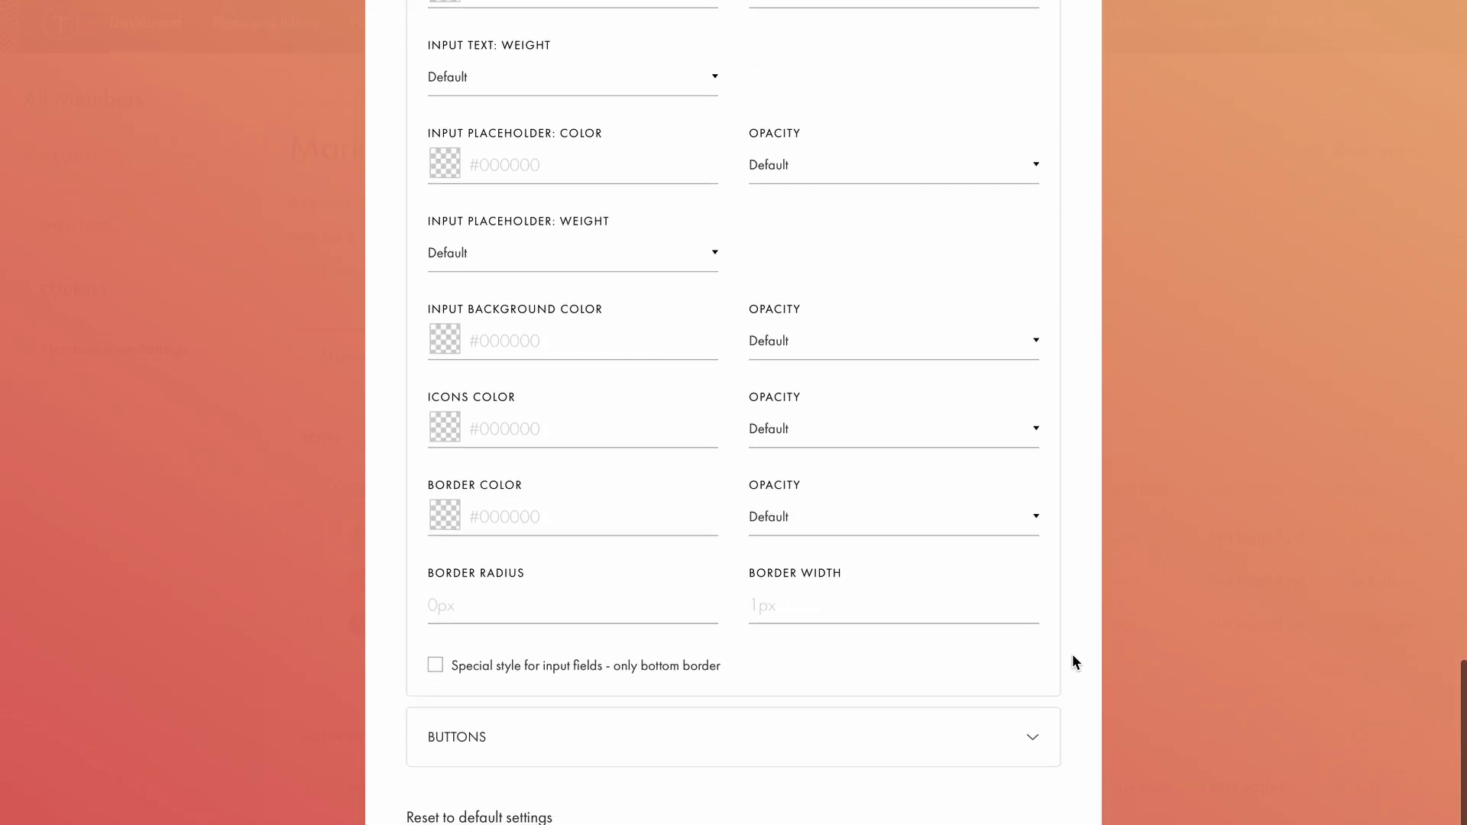
pyautogui.click(940, 738)
pyautogui.scroll(-3, 940, 739)
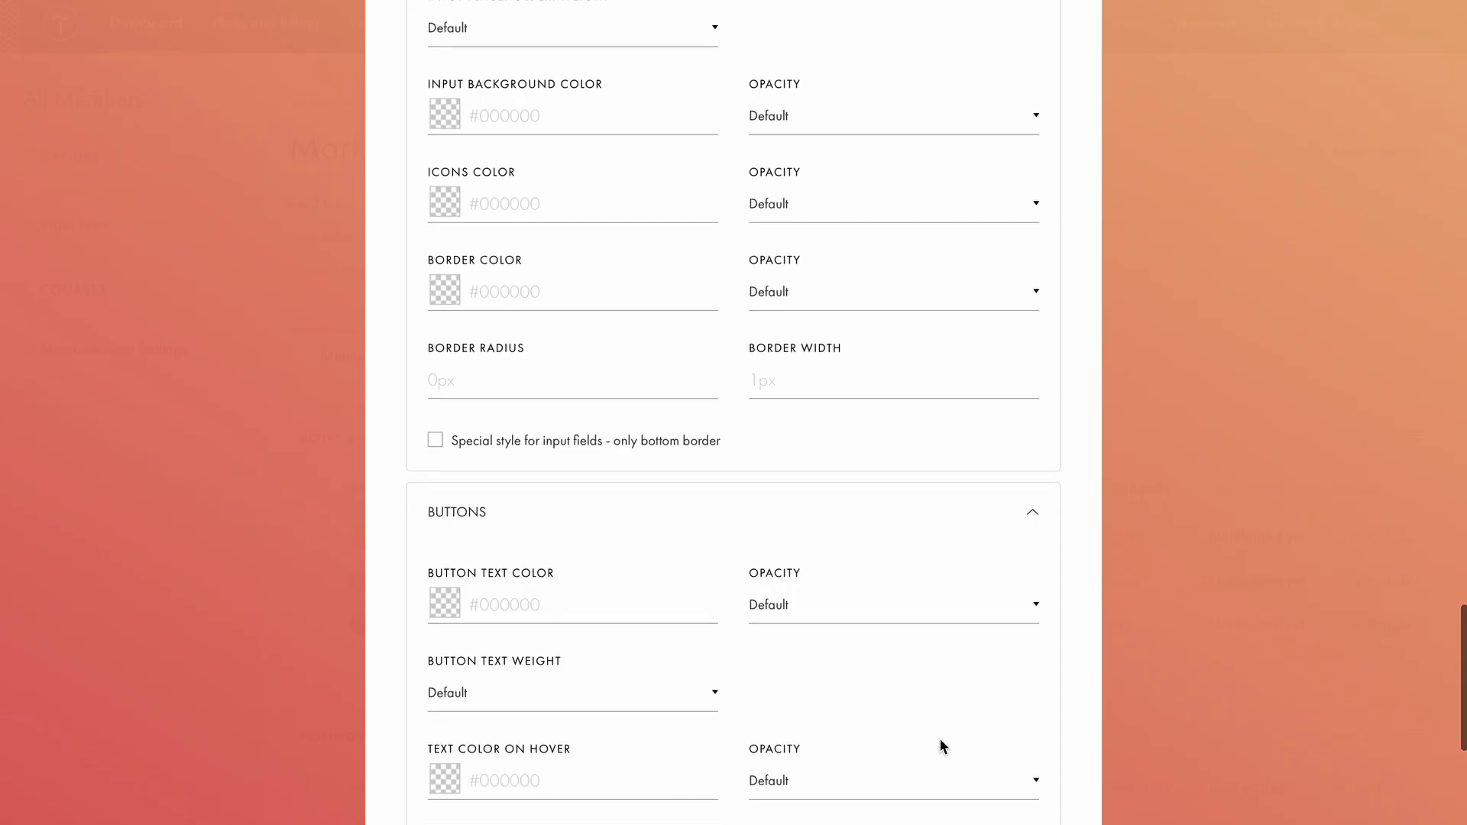
pyautogui.scroll(-5, 940, 740)
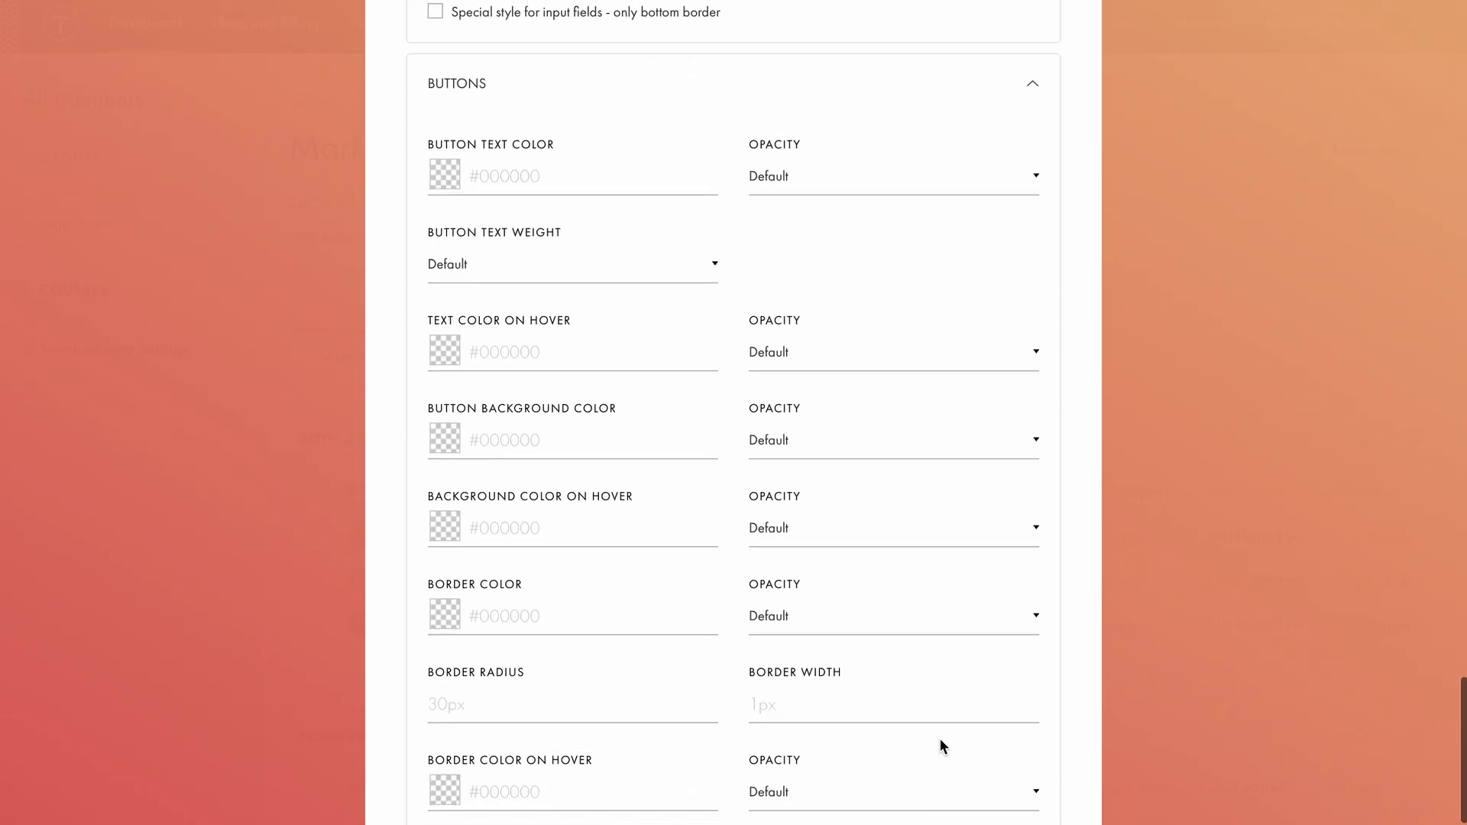
pyautogui.scroll(-3, 940, 740)
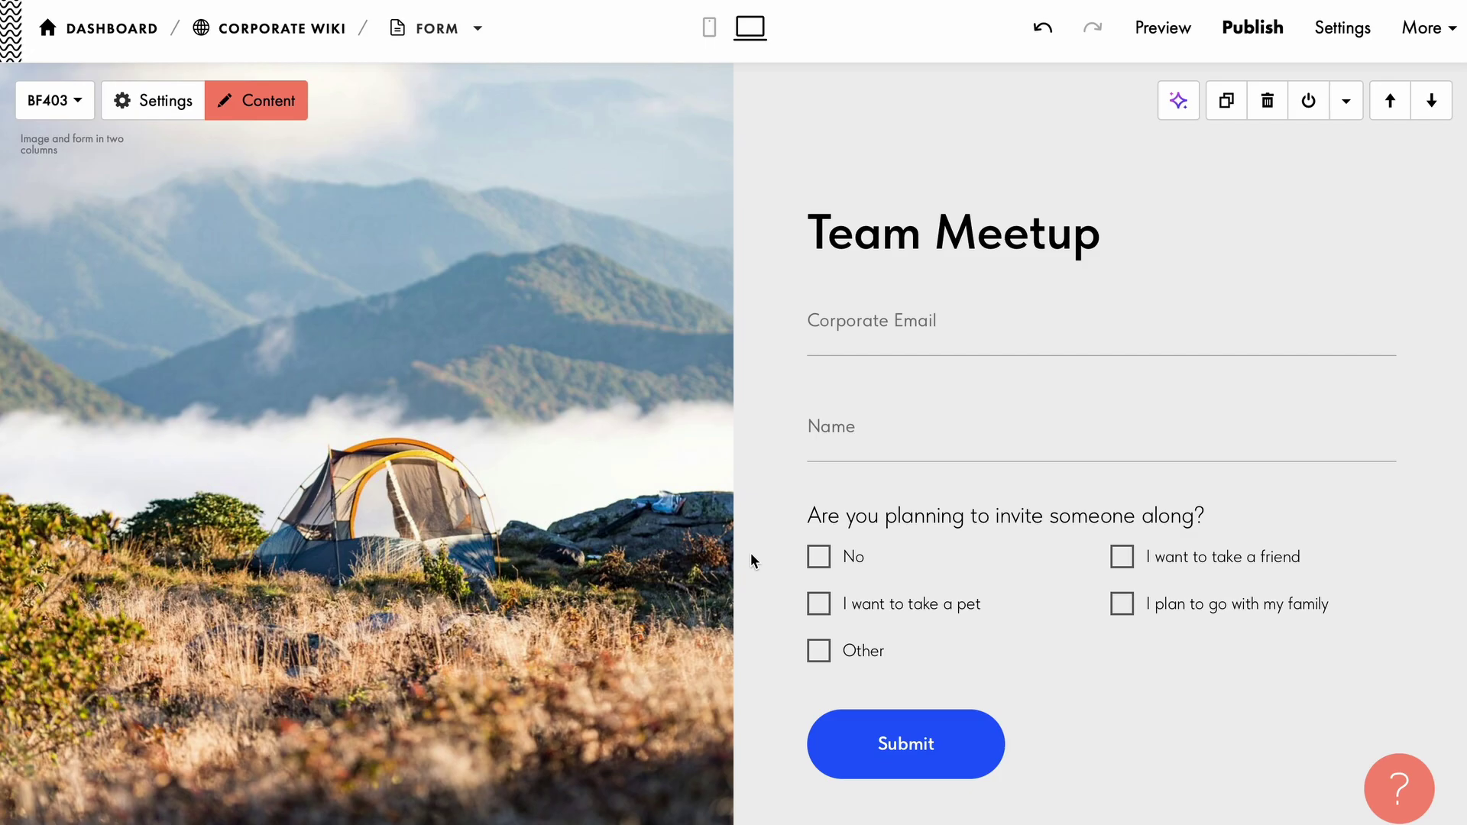
# Browse the Form block templates in the Block Library.
pyautogui.click(733, 68)
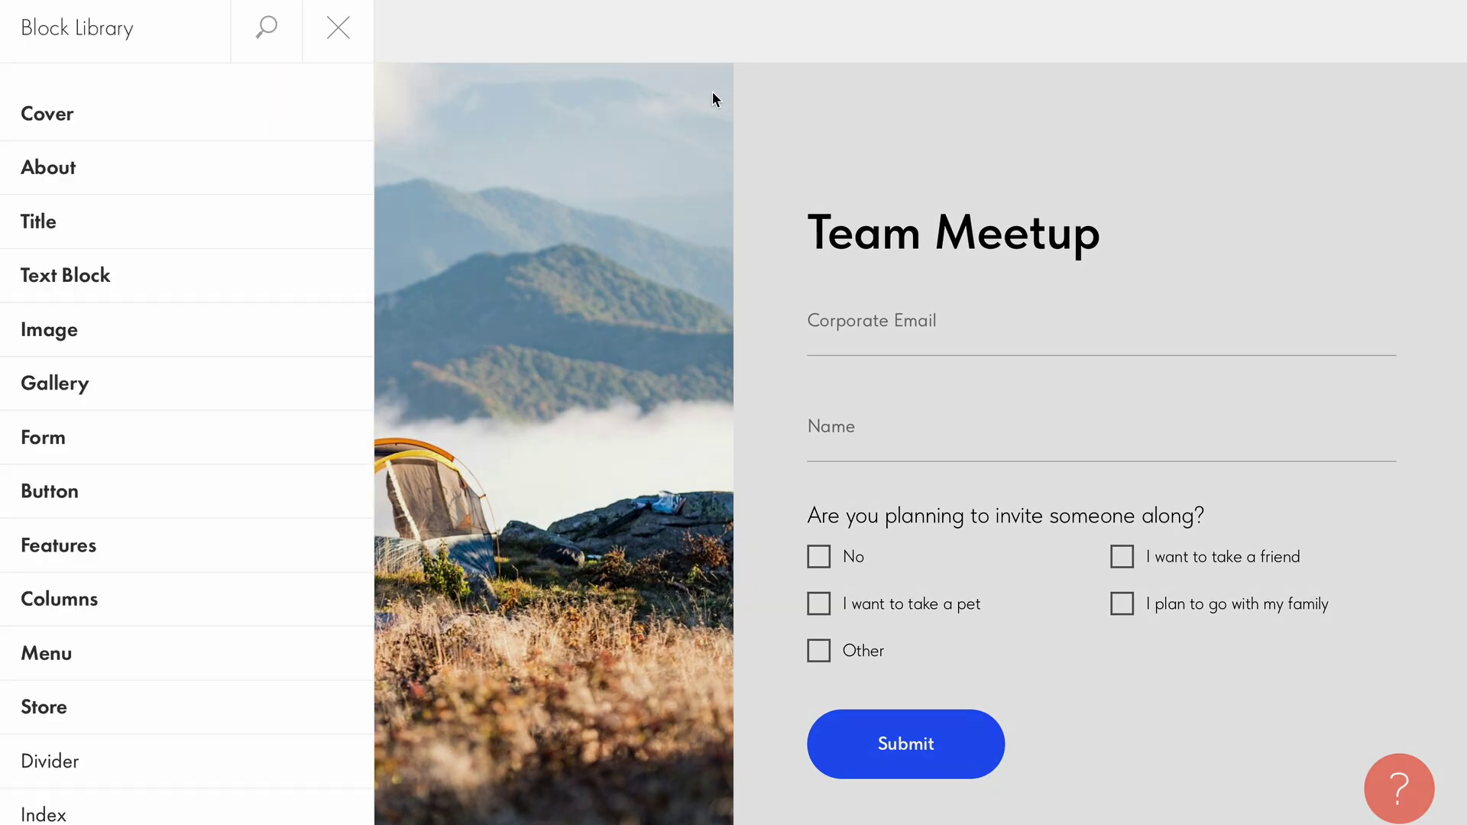
pyautogui.click(359, 439)
pyautogui.scroll(-3, 357, 443)
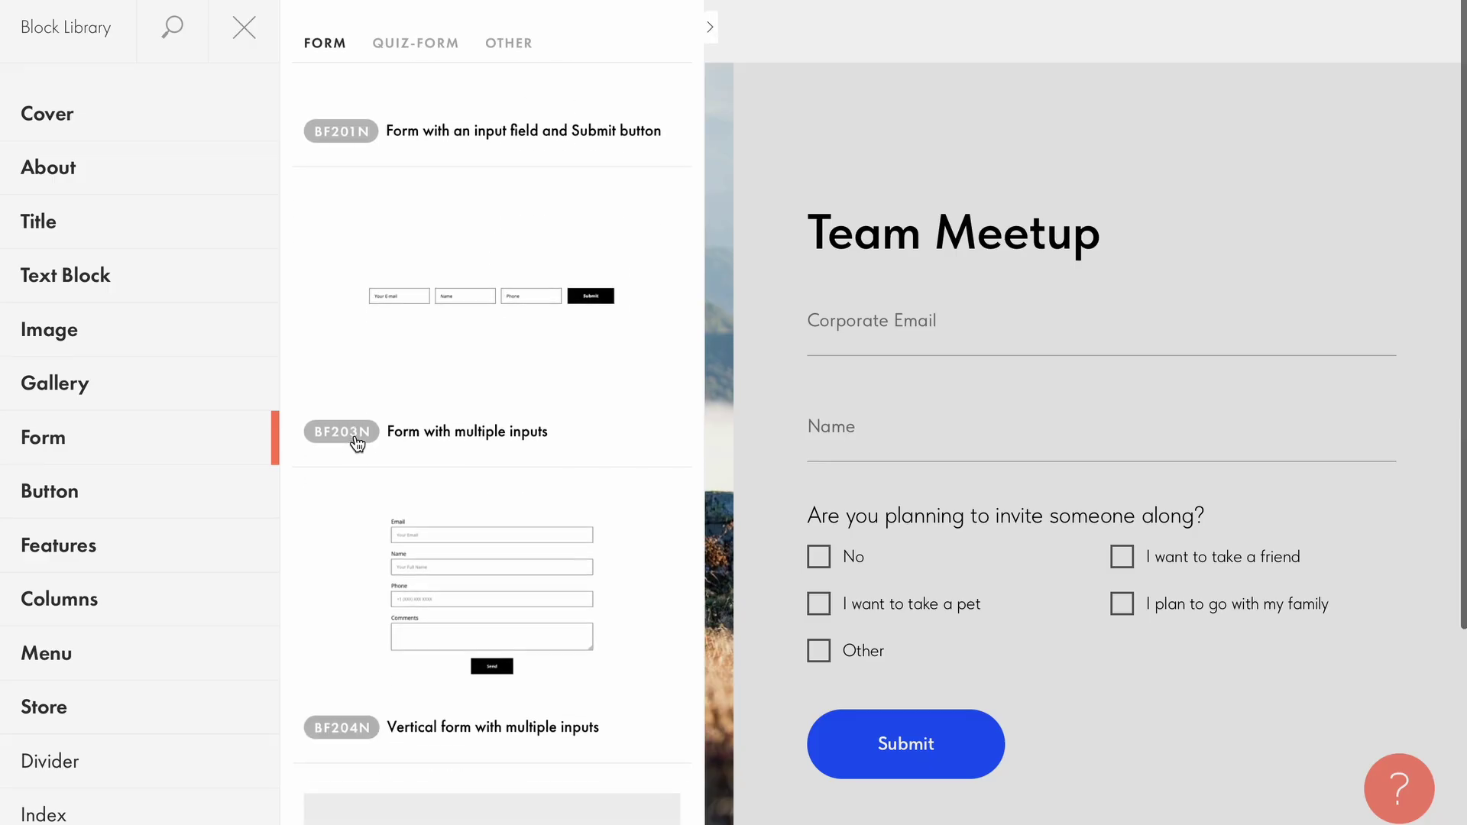
pyautogui.scroll(-4, 357, 443)
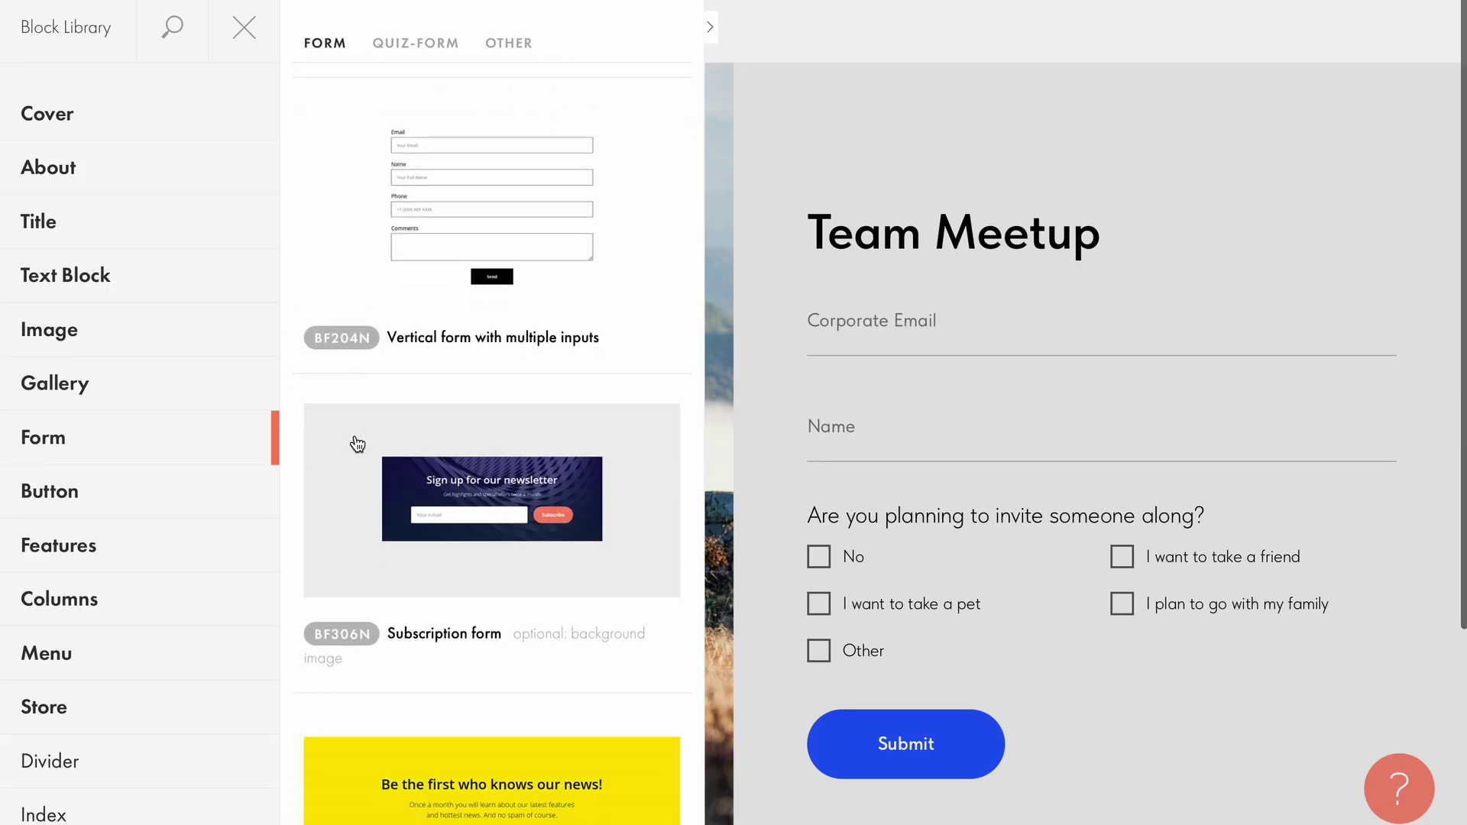
pyautogui.scroll(-5, 355, 443)
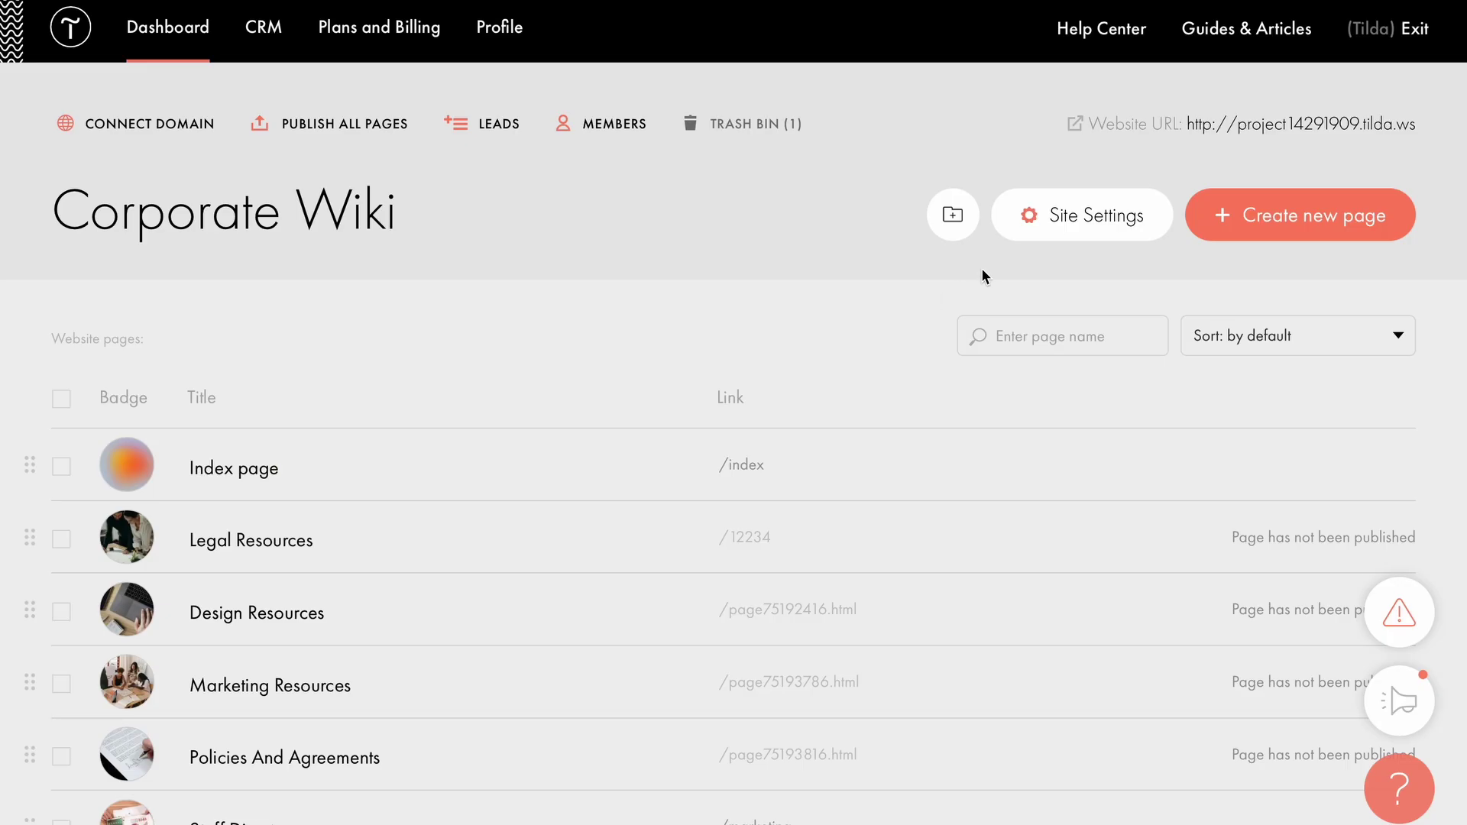
# Add Members Area form data collection in Site Settings, sending sign-ups to the Fall 2025 Meetup group.
pyautogui.click(1057, 219)
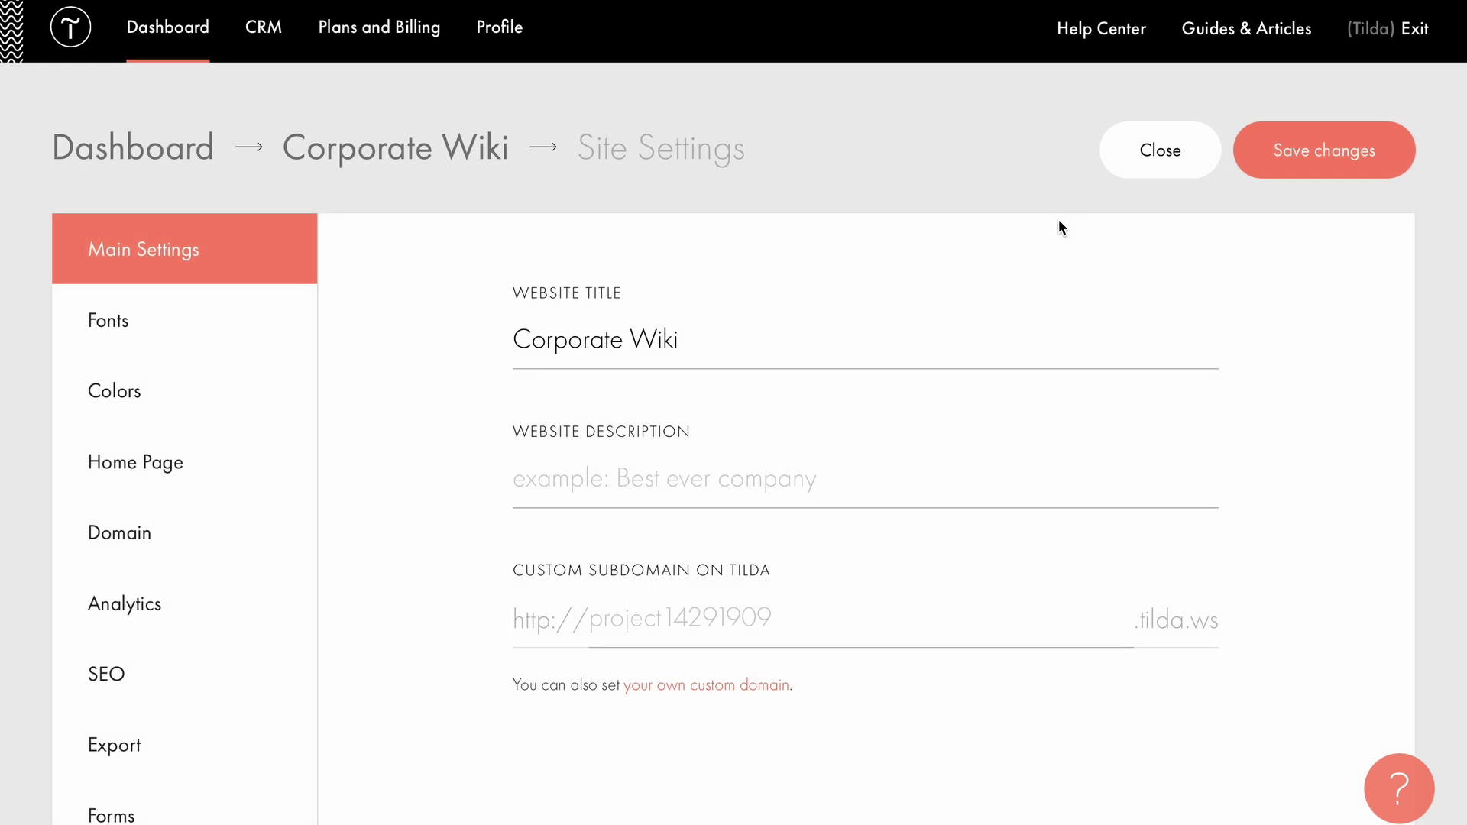
pyautogui.scroll(-3, 1056, 221)
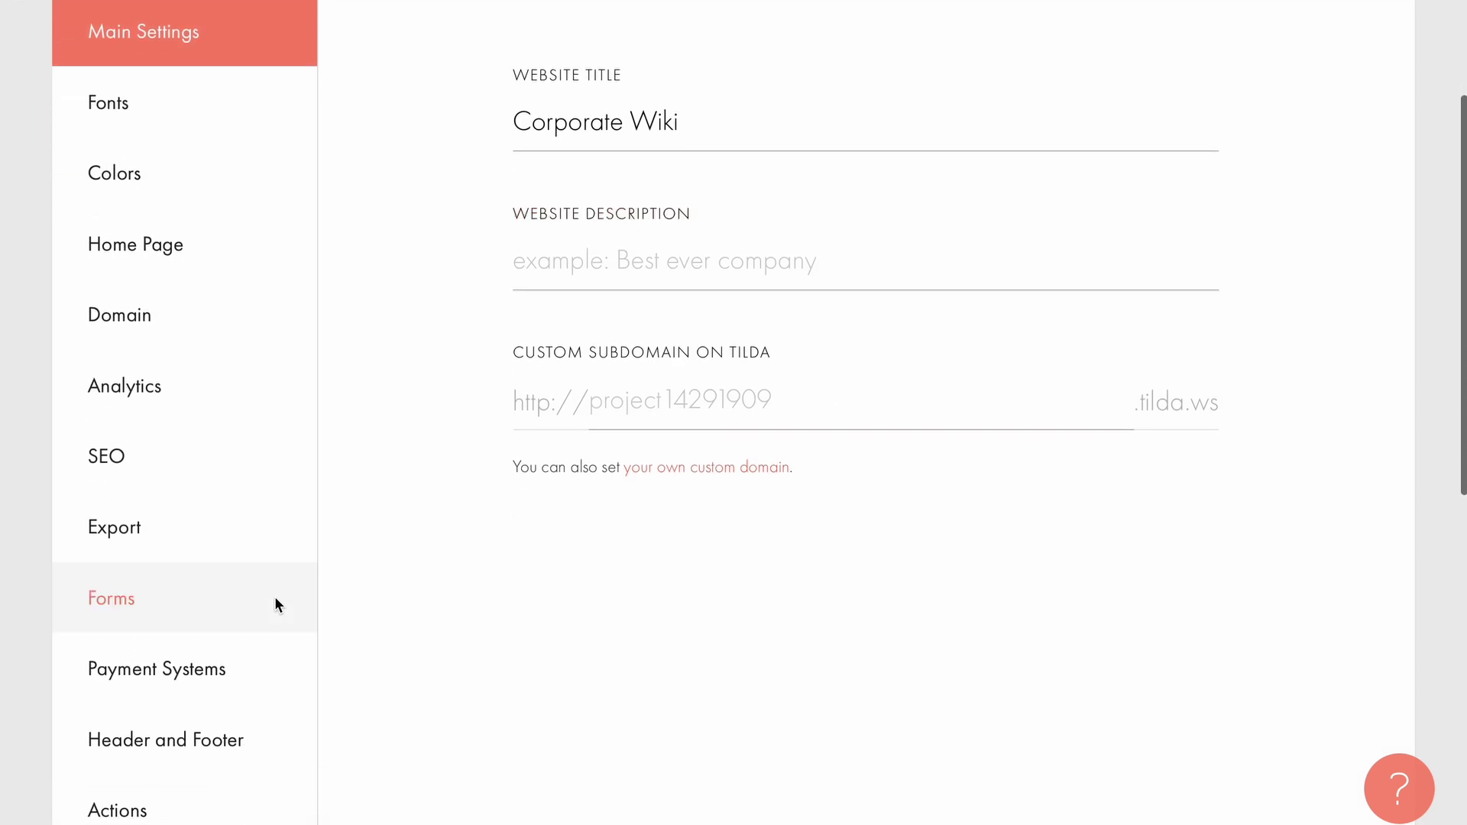
pyautogui.click(276, 599)
pyautogui.scroll(-15, 433, 588)
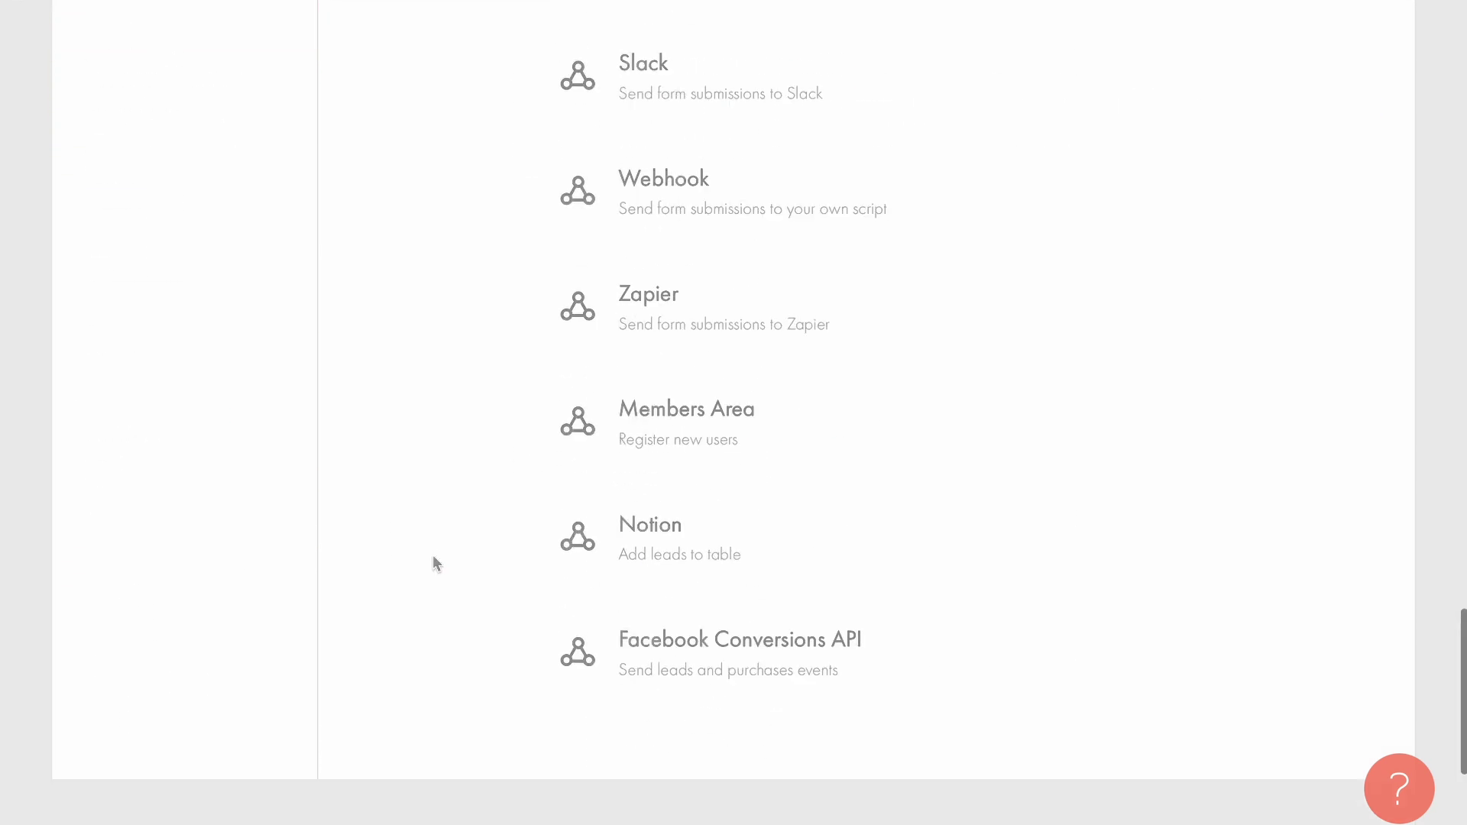
pyautogui.click(670, 438)
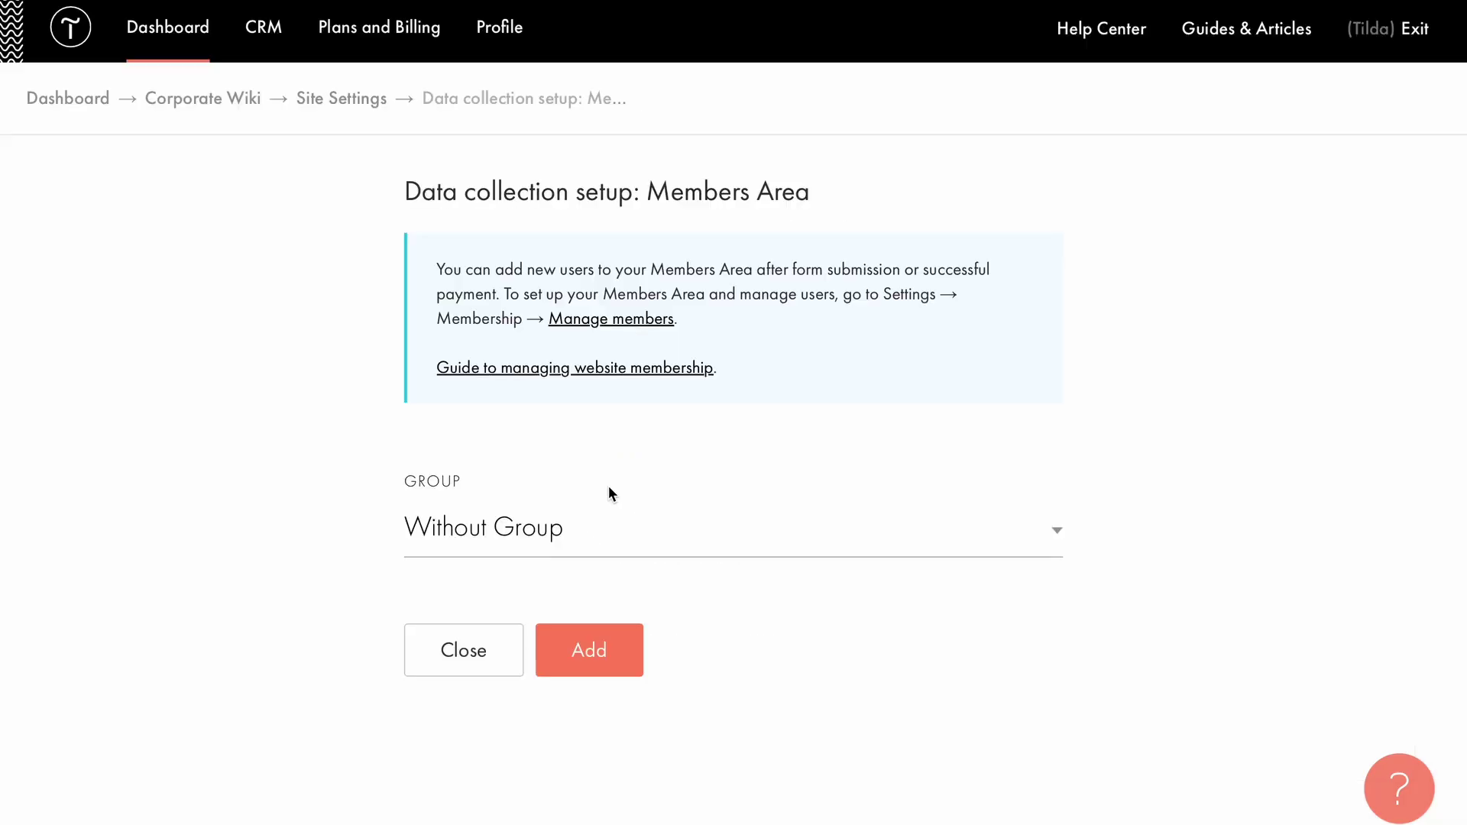
pyautogui.click(551, 523)
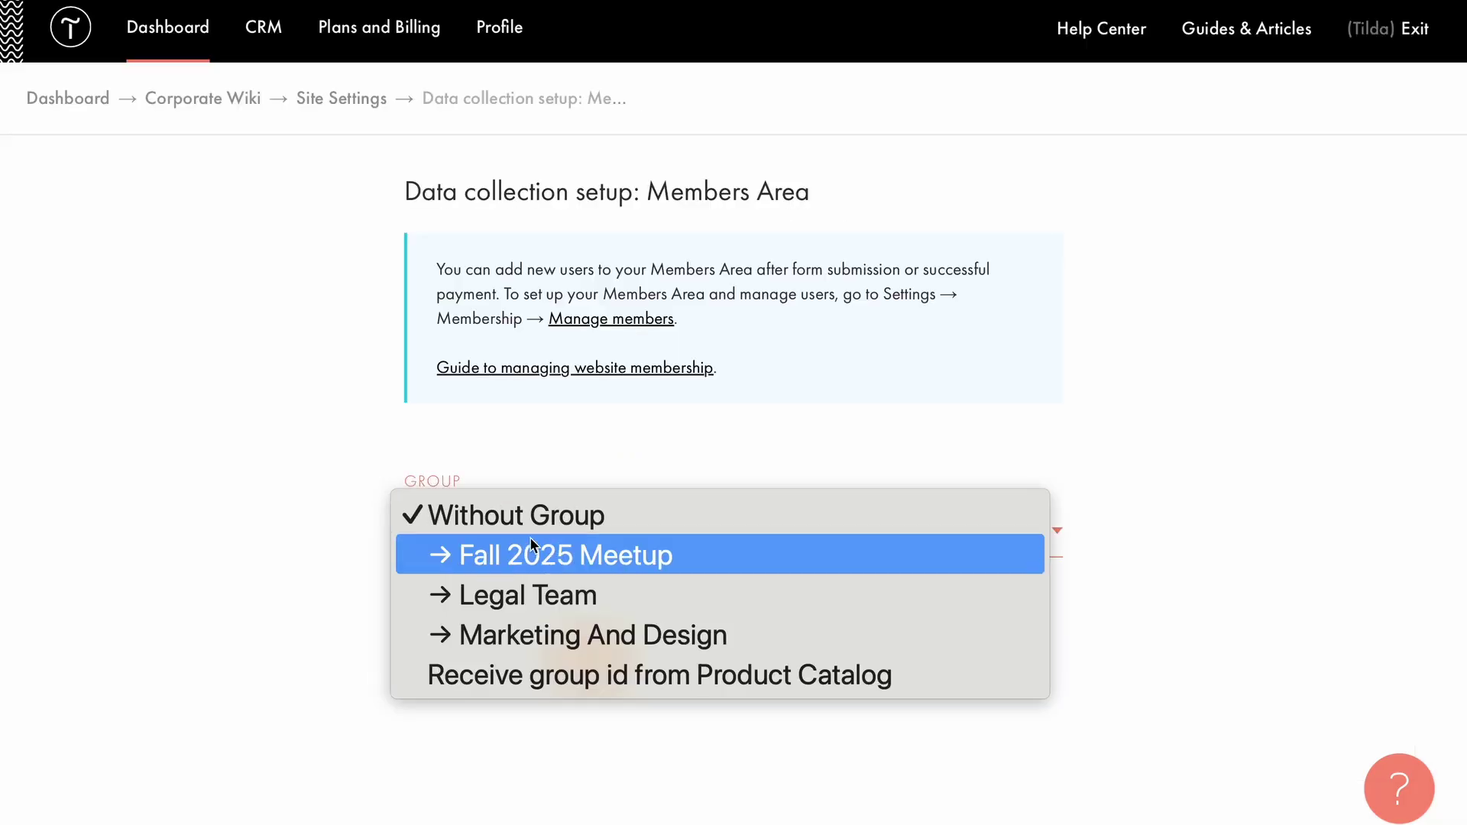
pyautogui.click(514, 558)
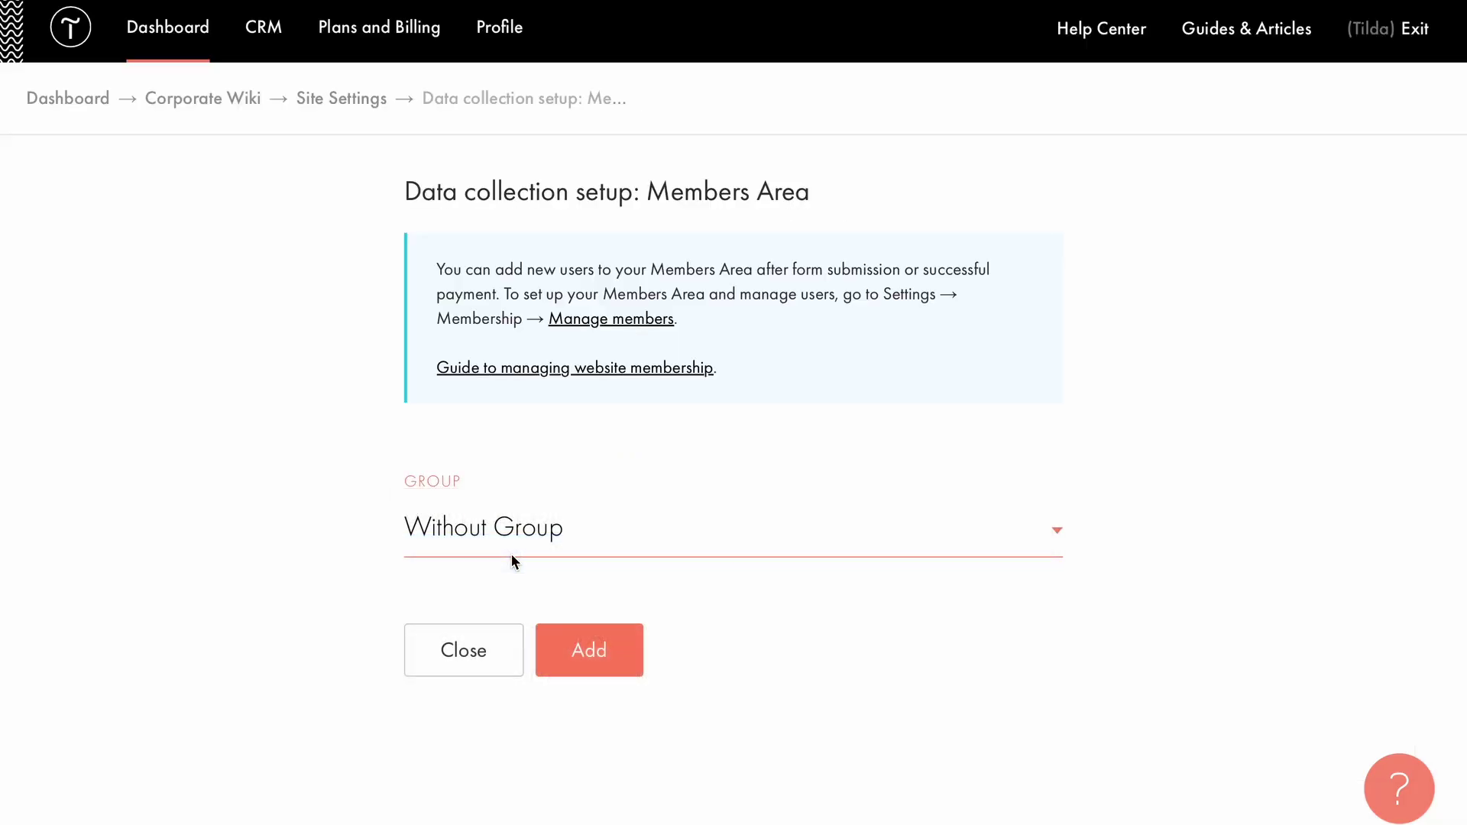
pyautogui.click(600, 649)
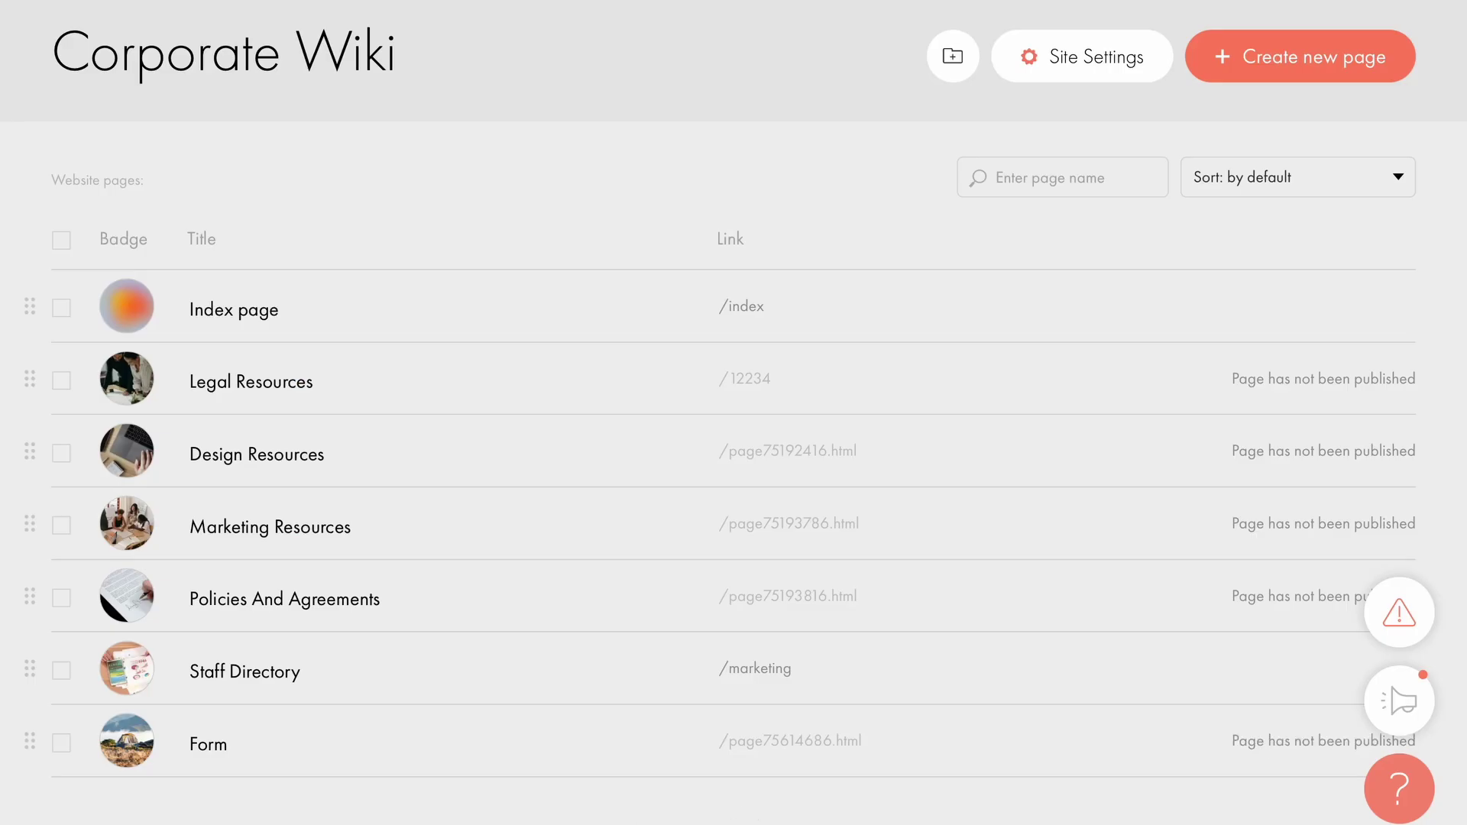
# Connect the Team Meetup form block to the Members Area Fall 2025 Meetup service and save.
pyautogui.click(298, 764)
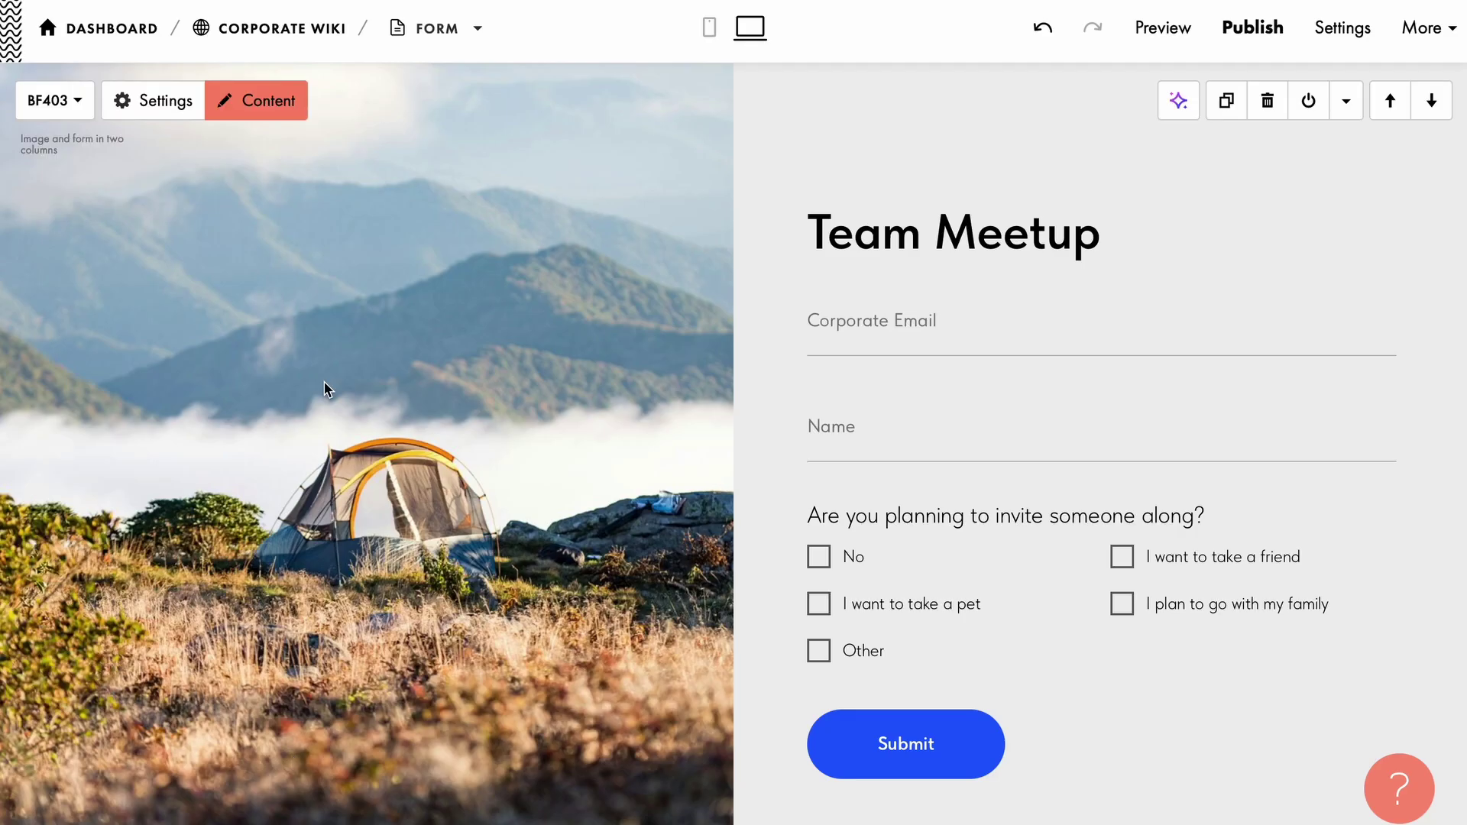
pyautogui.click(256, 109)
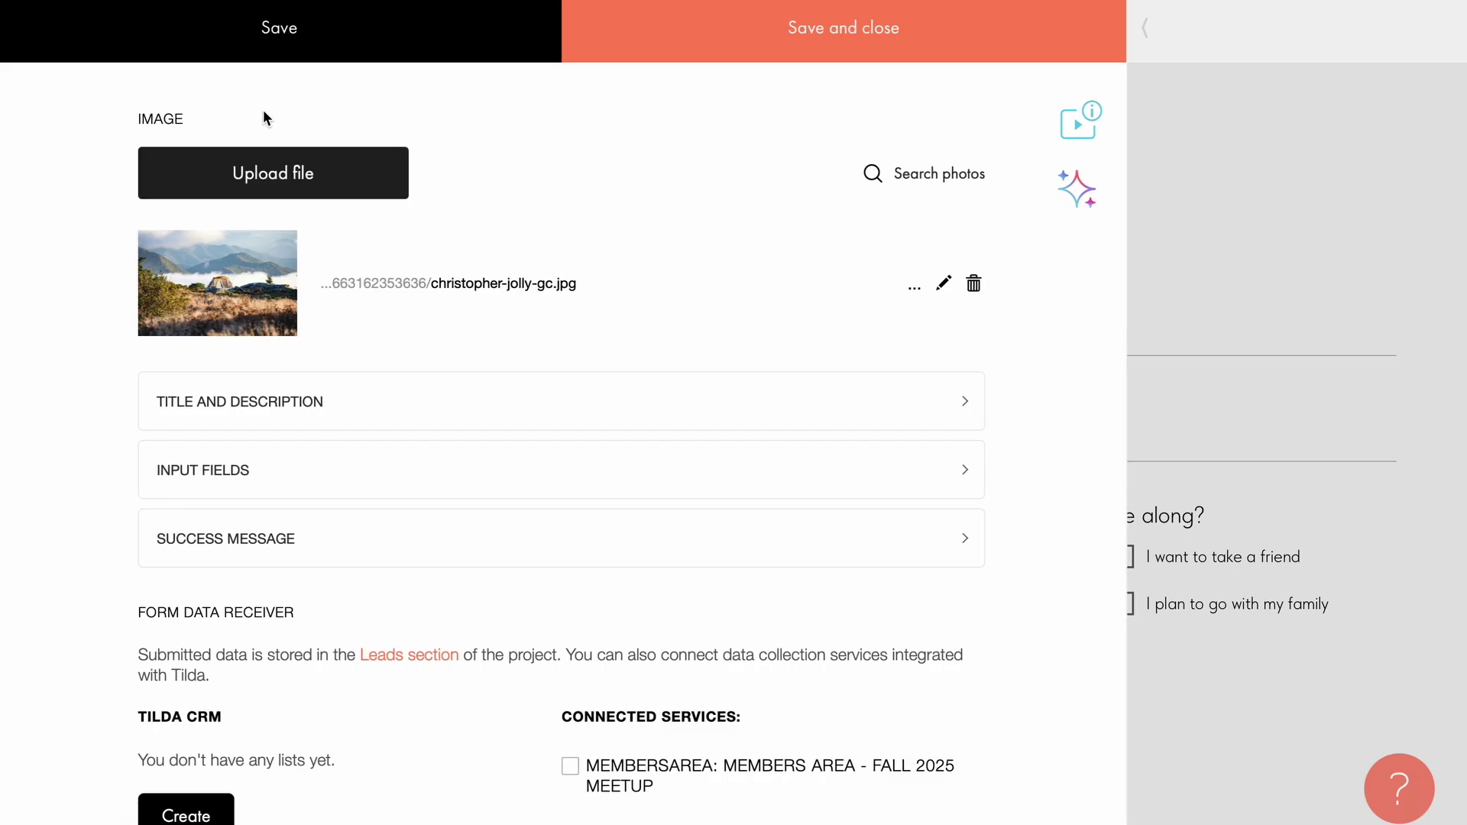
pyautogui.scroll(-2, 454, 726)
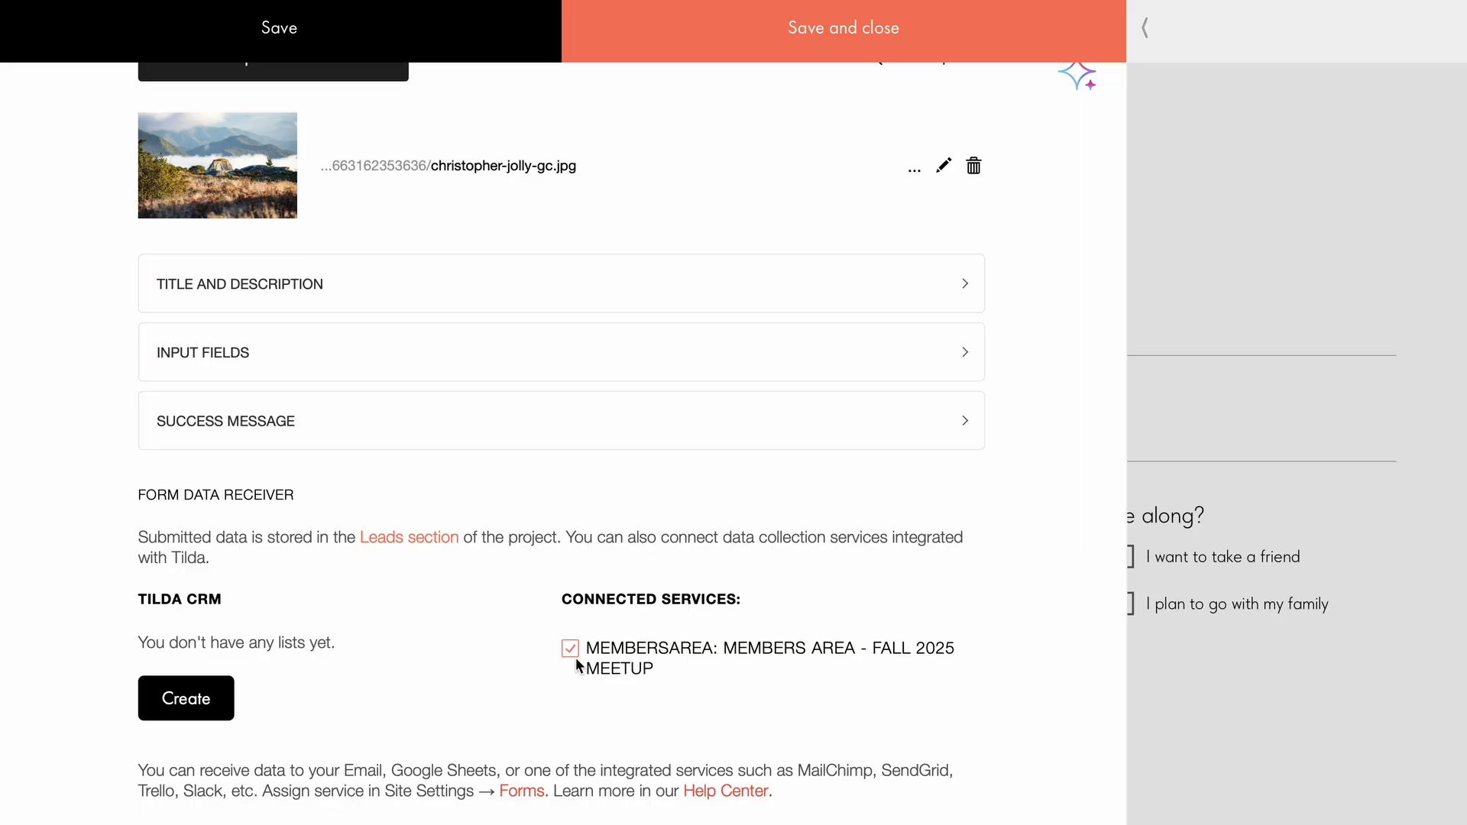
pyautogui.click(864, 35)
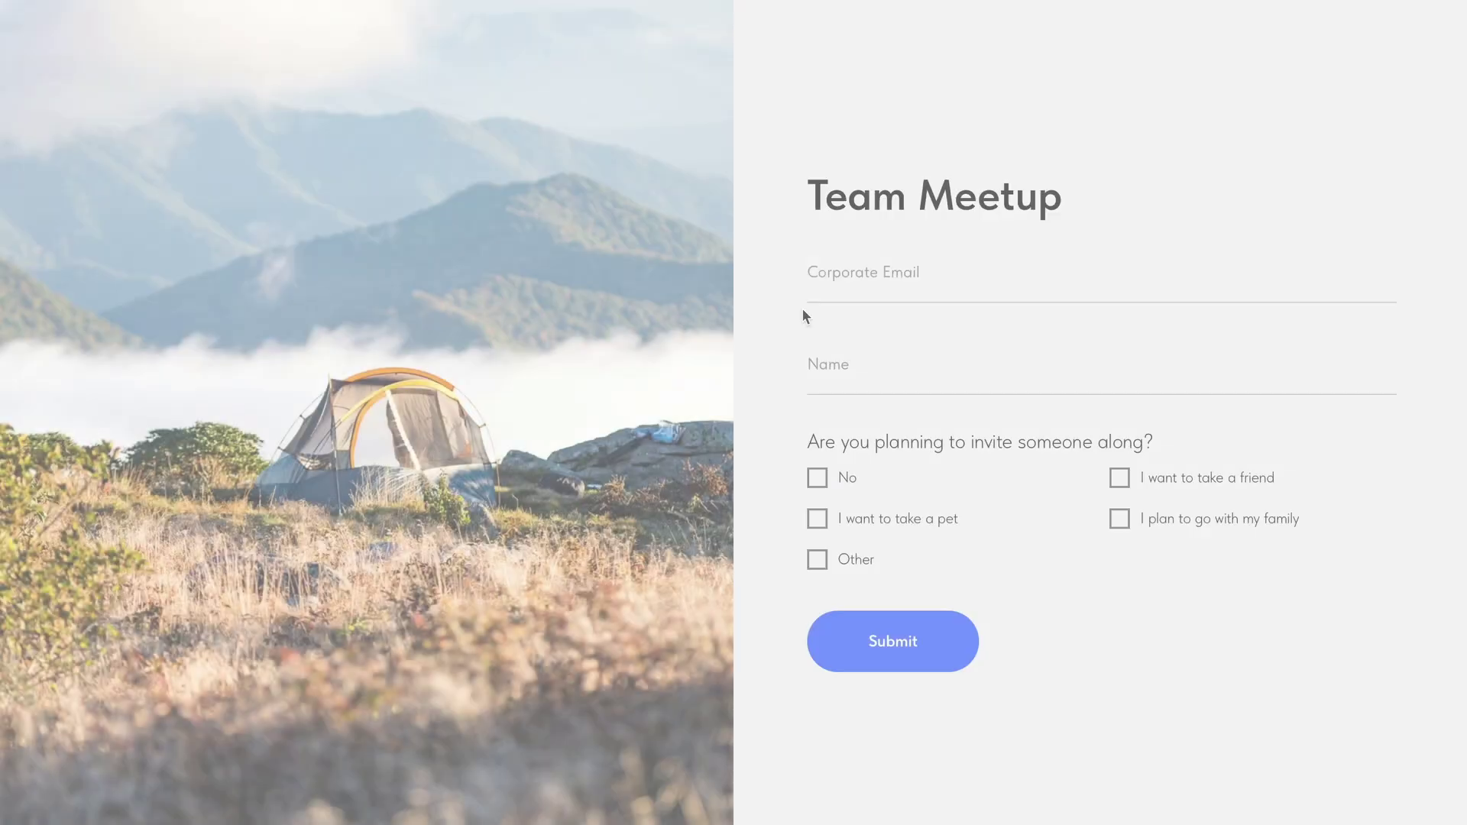
# Fill the live Team Meetup form with a test e-mail and full name, and tick 'I want to take a pet'.
pyautogui.click(844, 282)
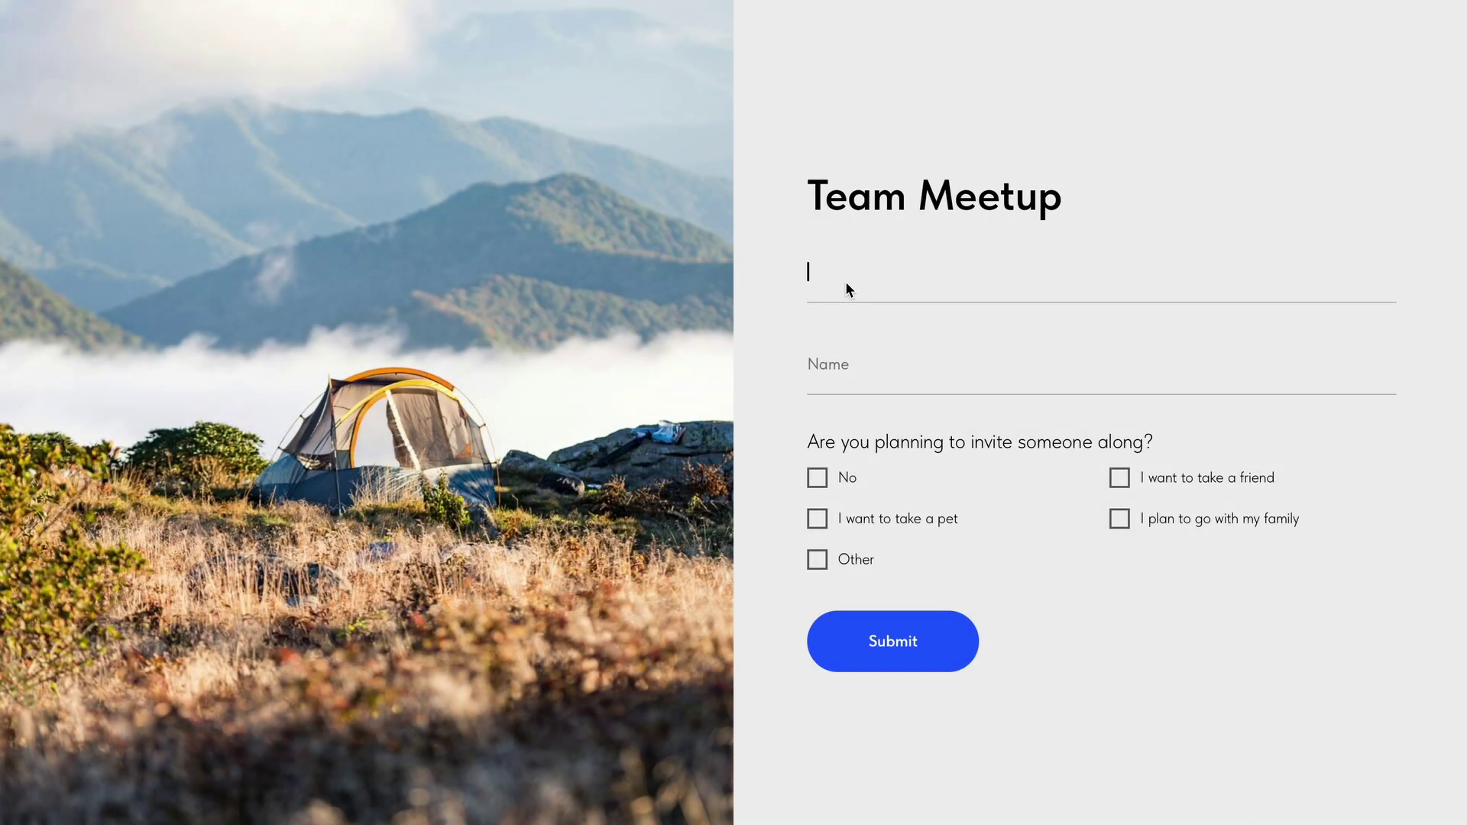
pyautogui.click(858, 357)
pyautogui.click(817, 518)
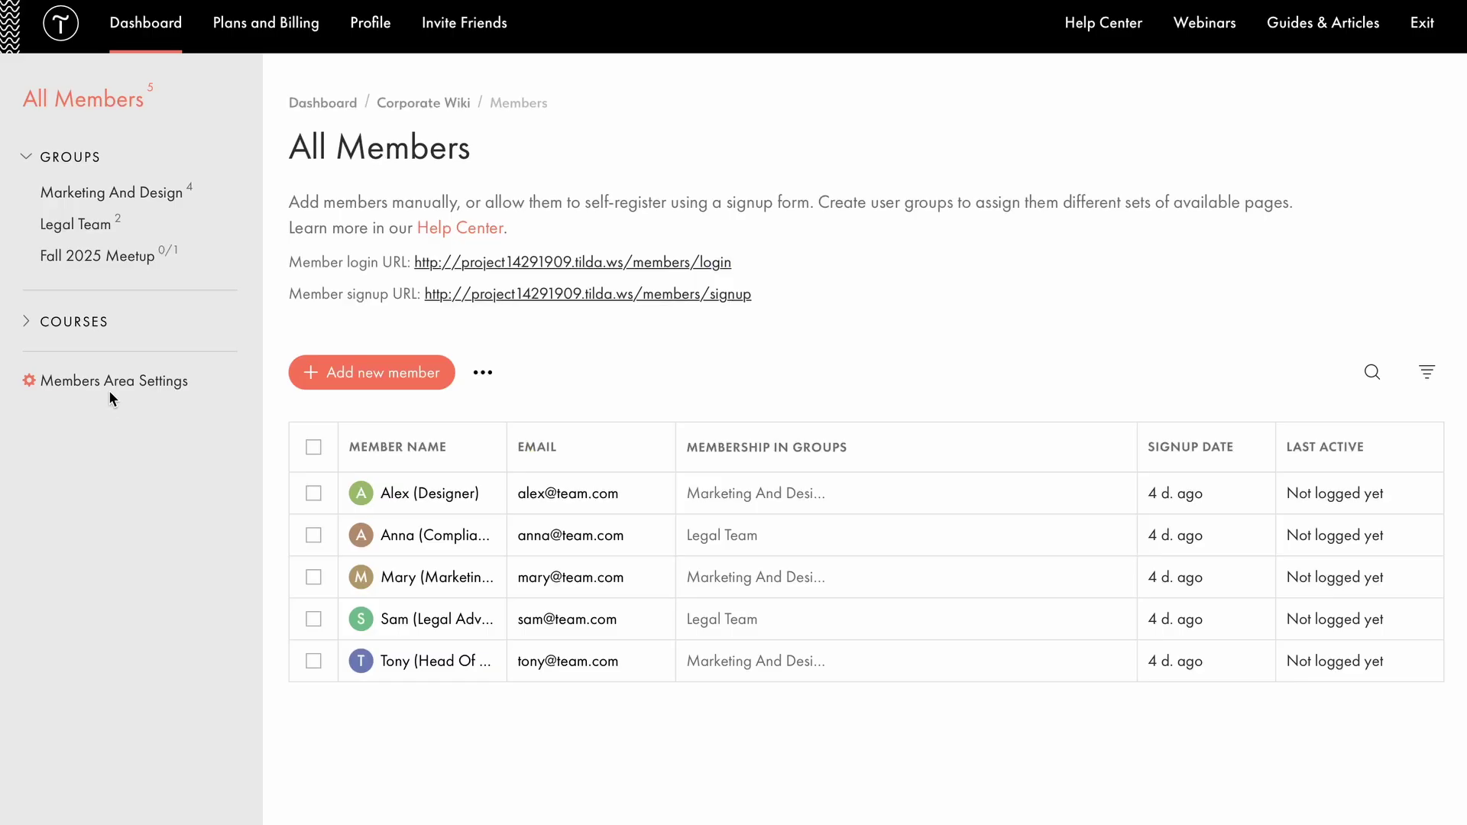
# Open the Members Area Advanced settings and the Start Page Settings editor.
pyautogui.click(109, 382)
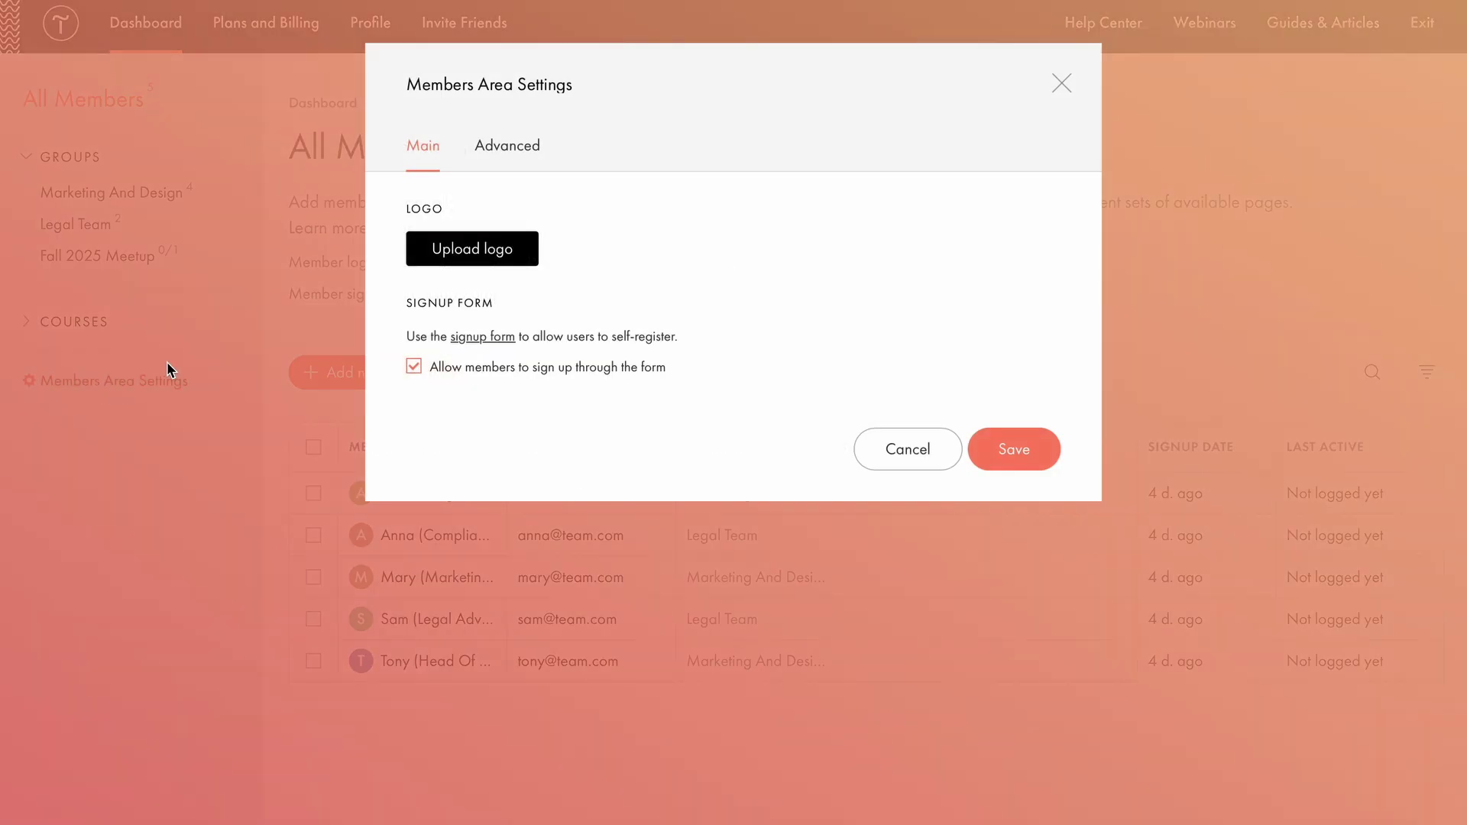
pyautogui.click(478, 150)
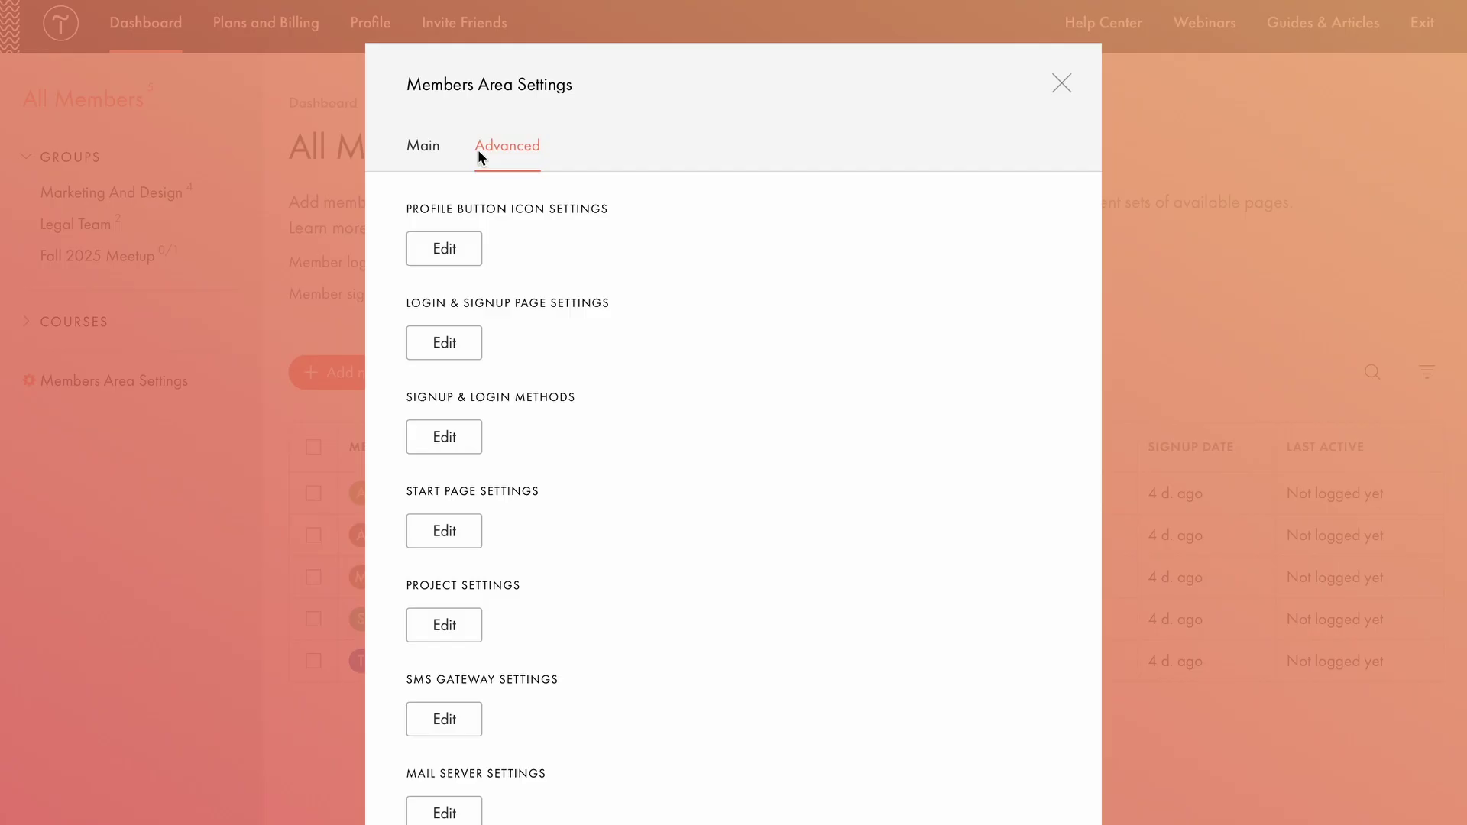
pyautogui.click(452, 532)
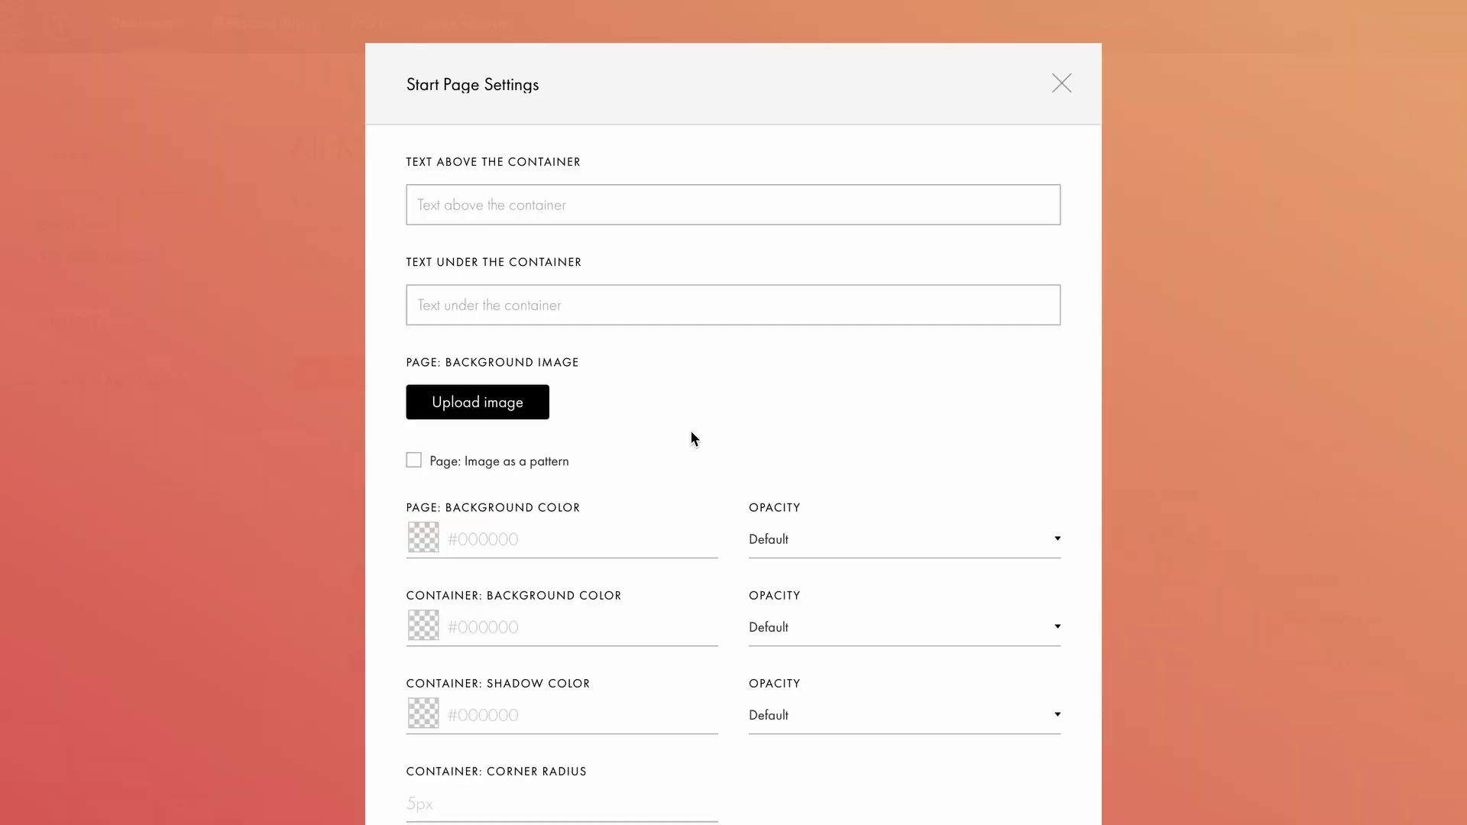
pyautogui.scroll(-2, 691, 433)
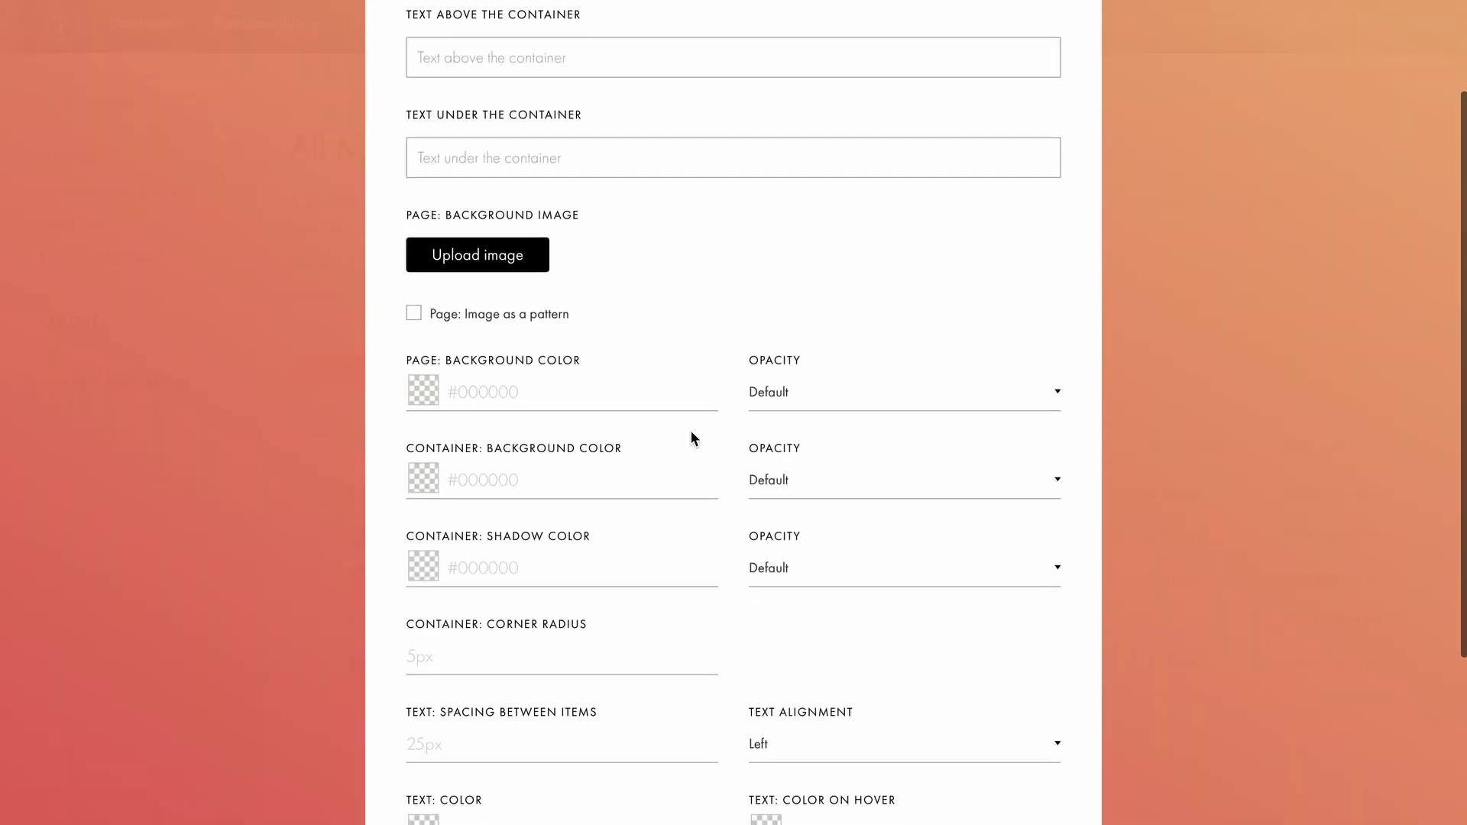
pyautogui.scroll(2, 691, 432)
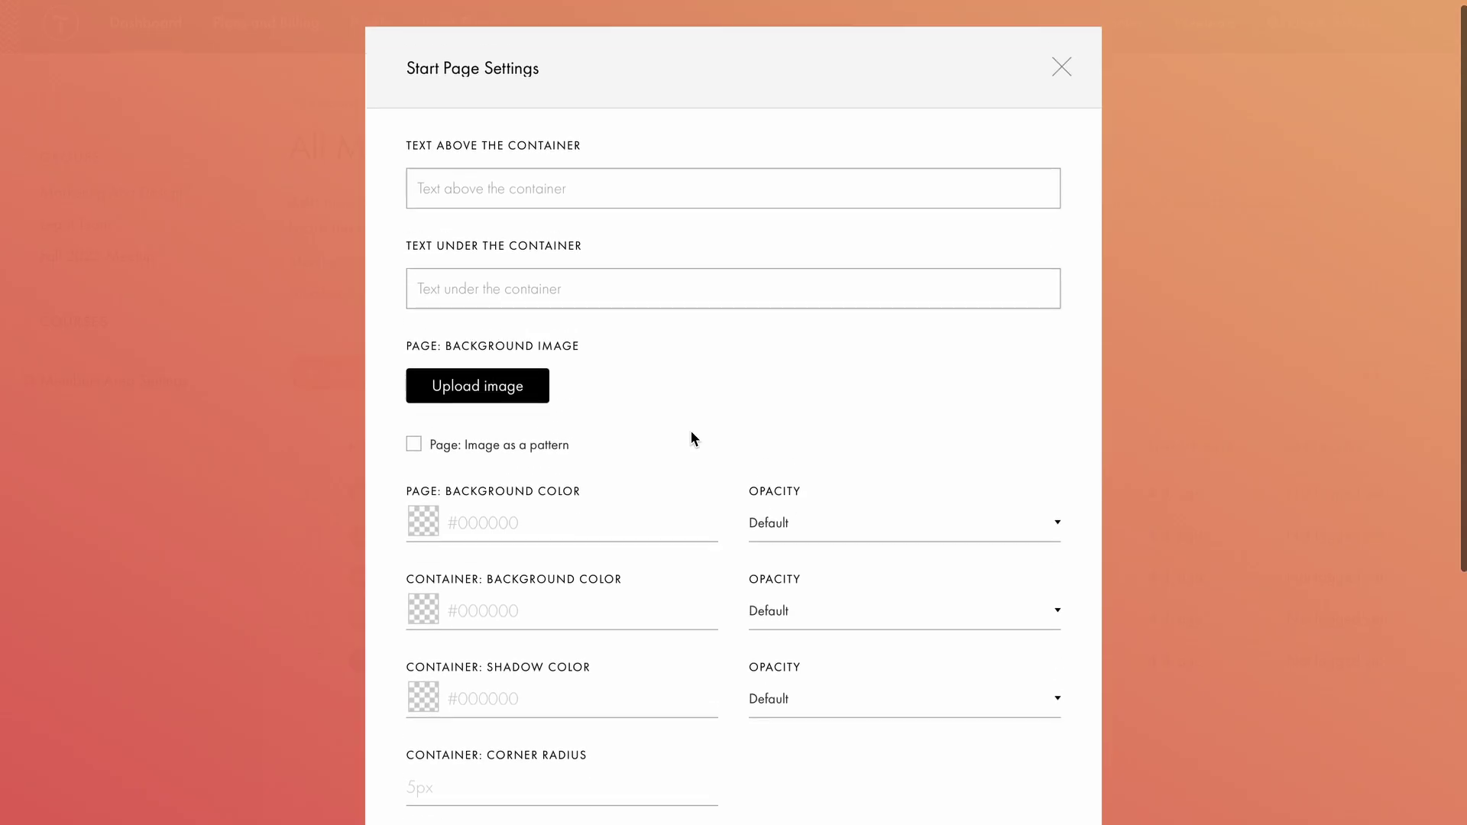
# Paste a welcome line above and an administrator-contact note under the start page container.
pyautogui.click(644, 191)
pyautogui.write('Welcome to your personal account! Here you’ll find a list of all the pages available to you.')
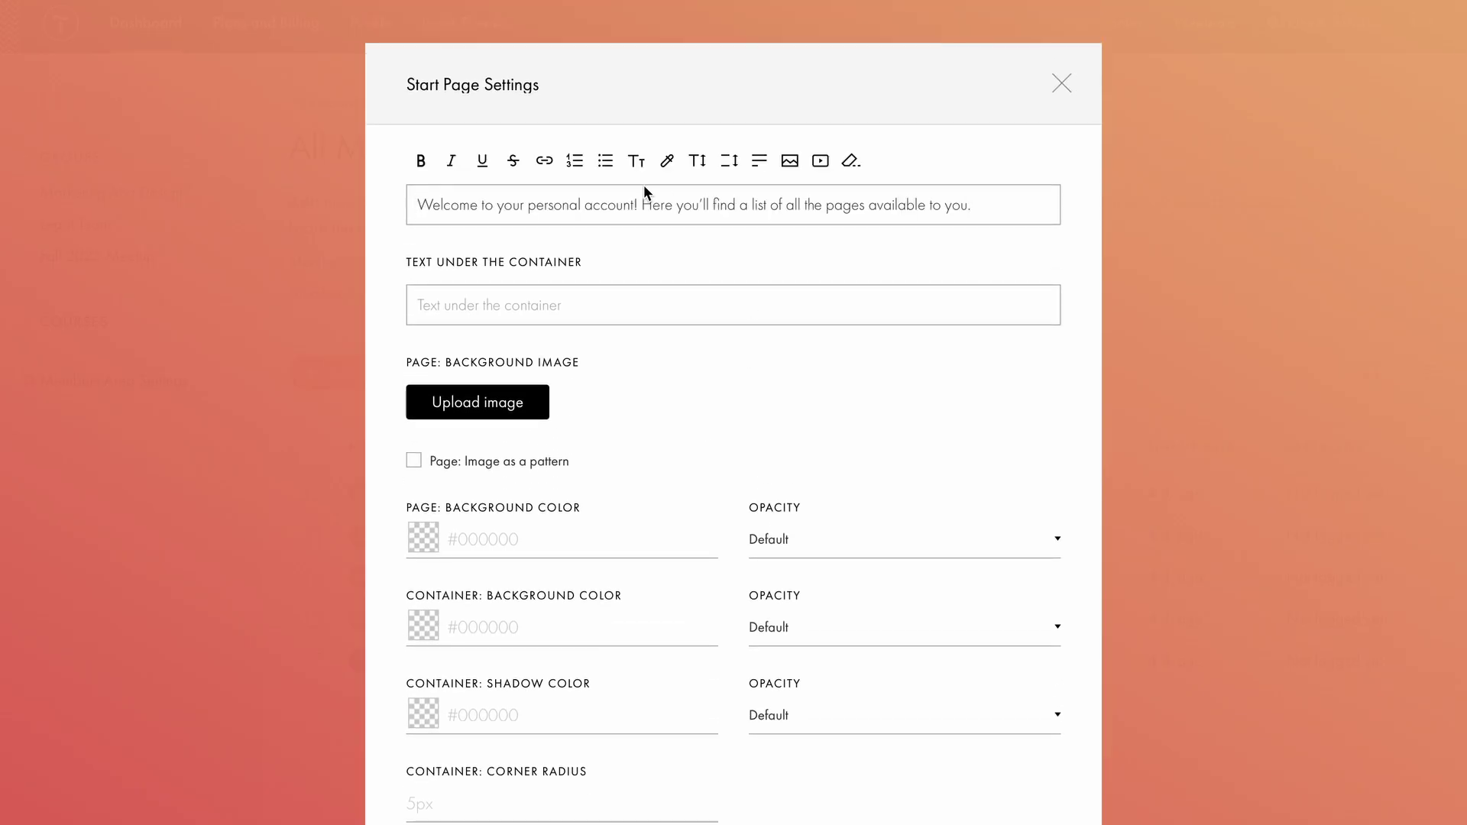
pyautogui.click(537, 306)
pyautogui.hotkey('ctrl', 'v')
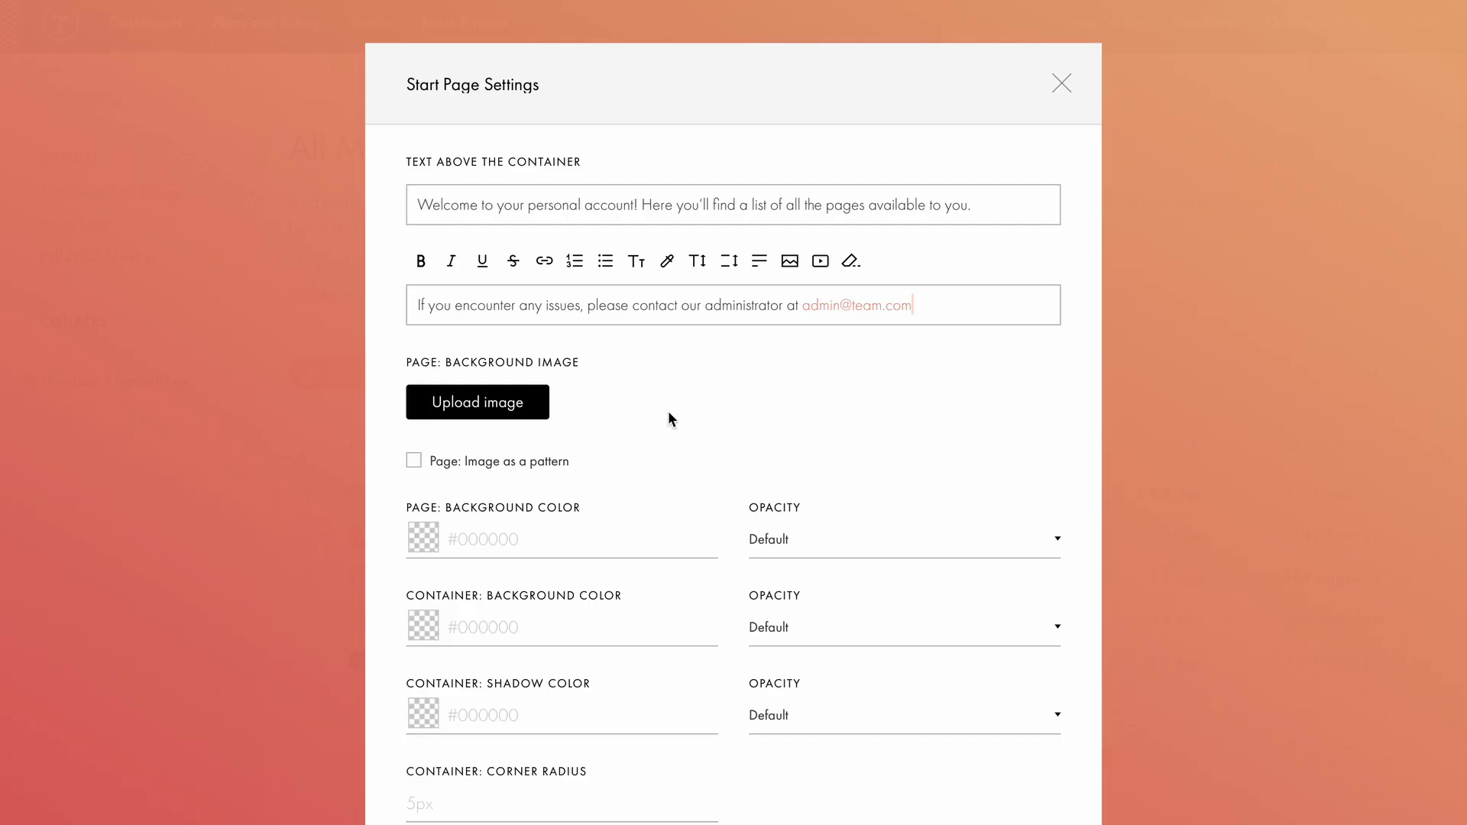
pyautogui.click(668, 413)
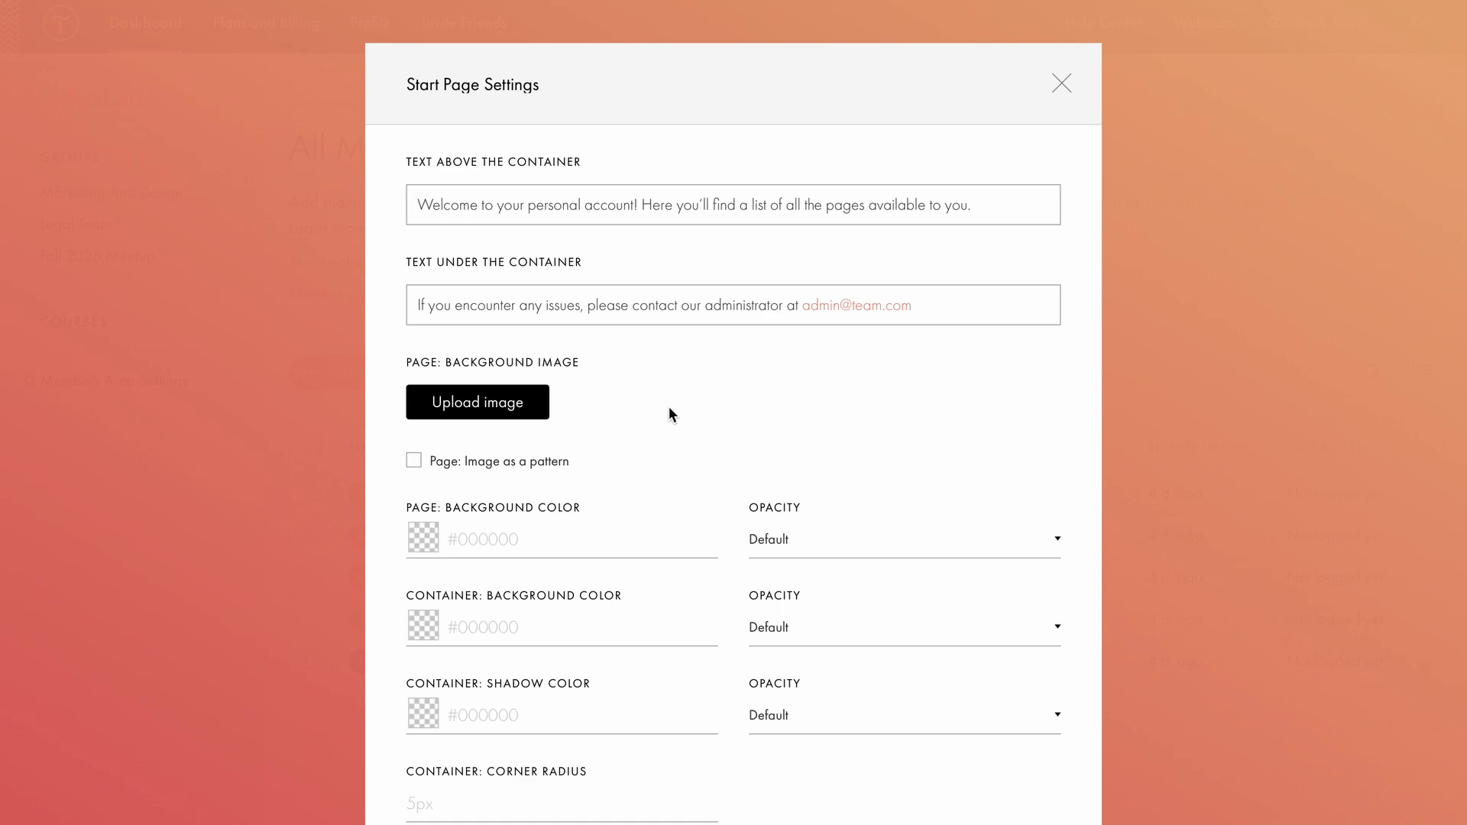
pyautogui.press('Escape')
# In Project Settings, enter the support contact e-mail and the sender name shown in member emails.
pyautogui.click(433, 629)
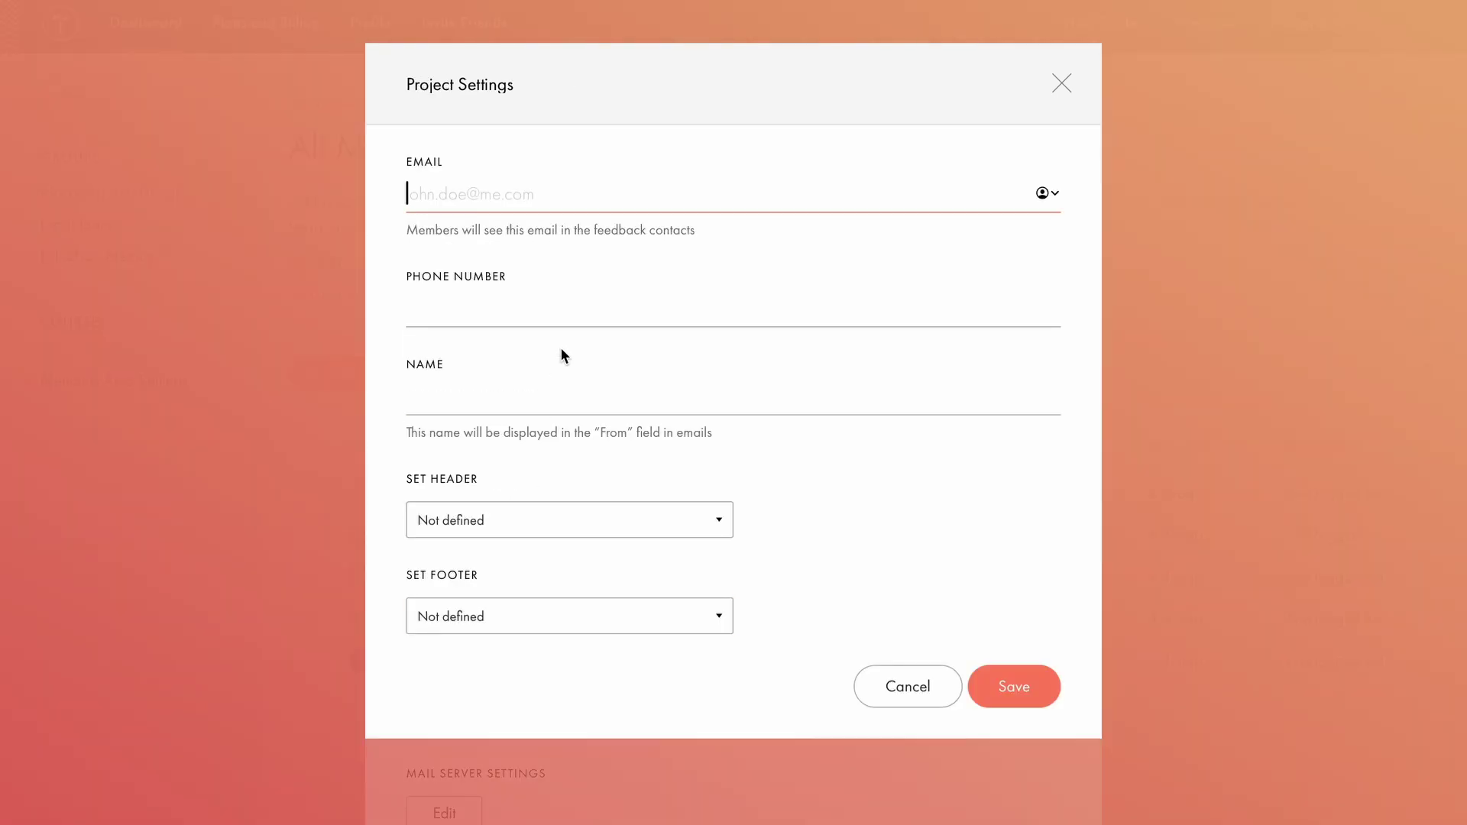
pyautogui.click(576, 200)
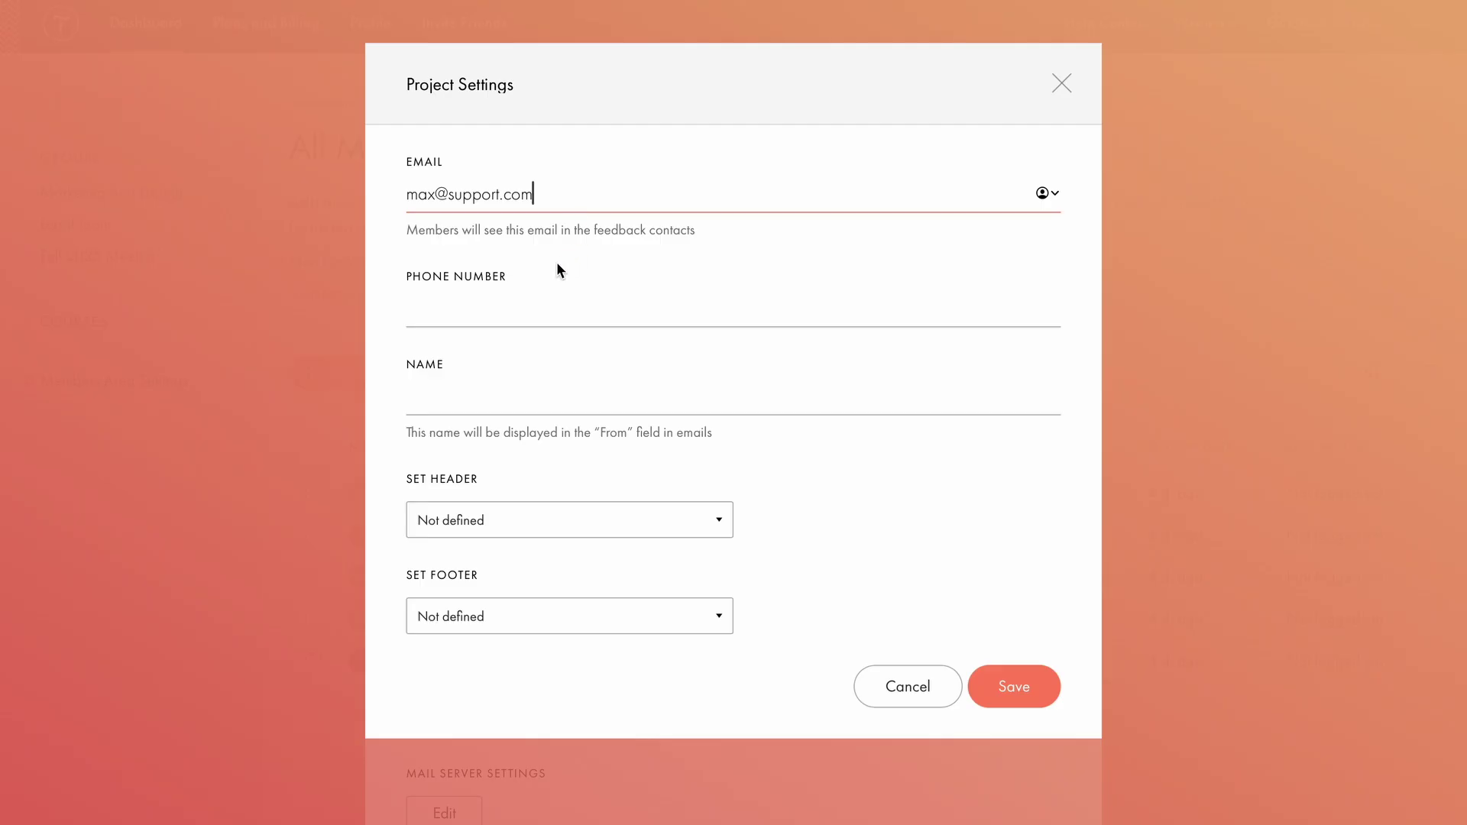
pyautogui.click(556, 262)
pyautogui.click(451, 396)
pyautogui.write('Max')
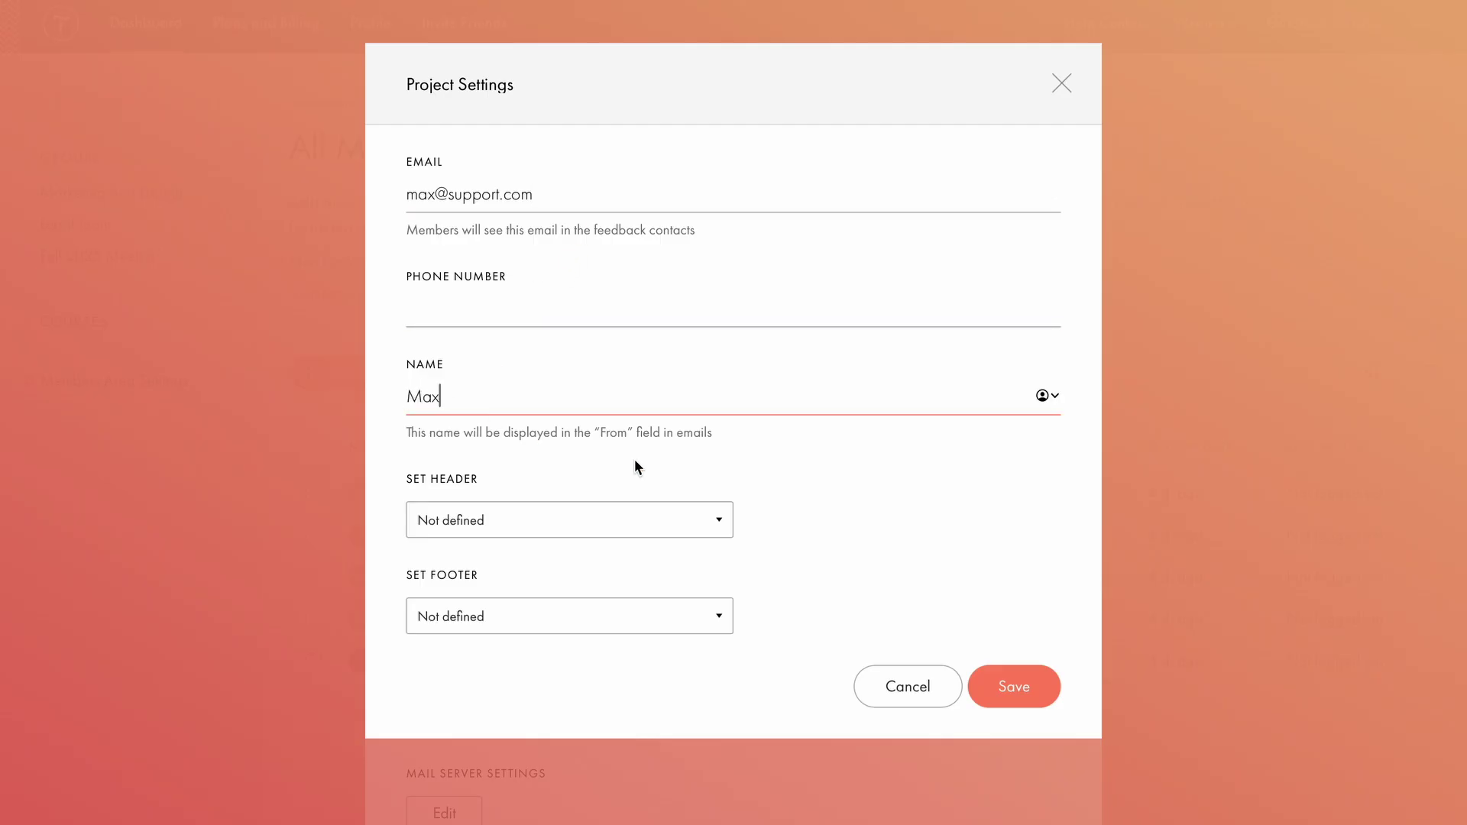
pyautogui.click(767, 469)
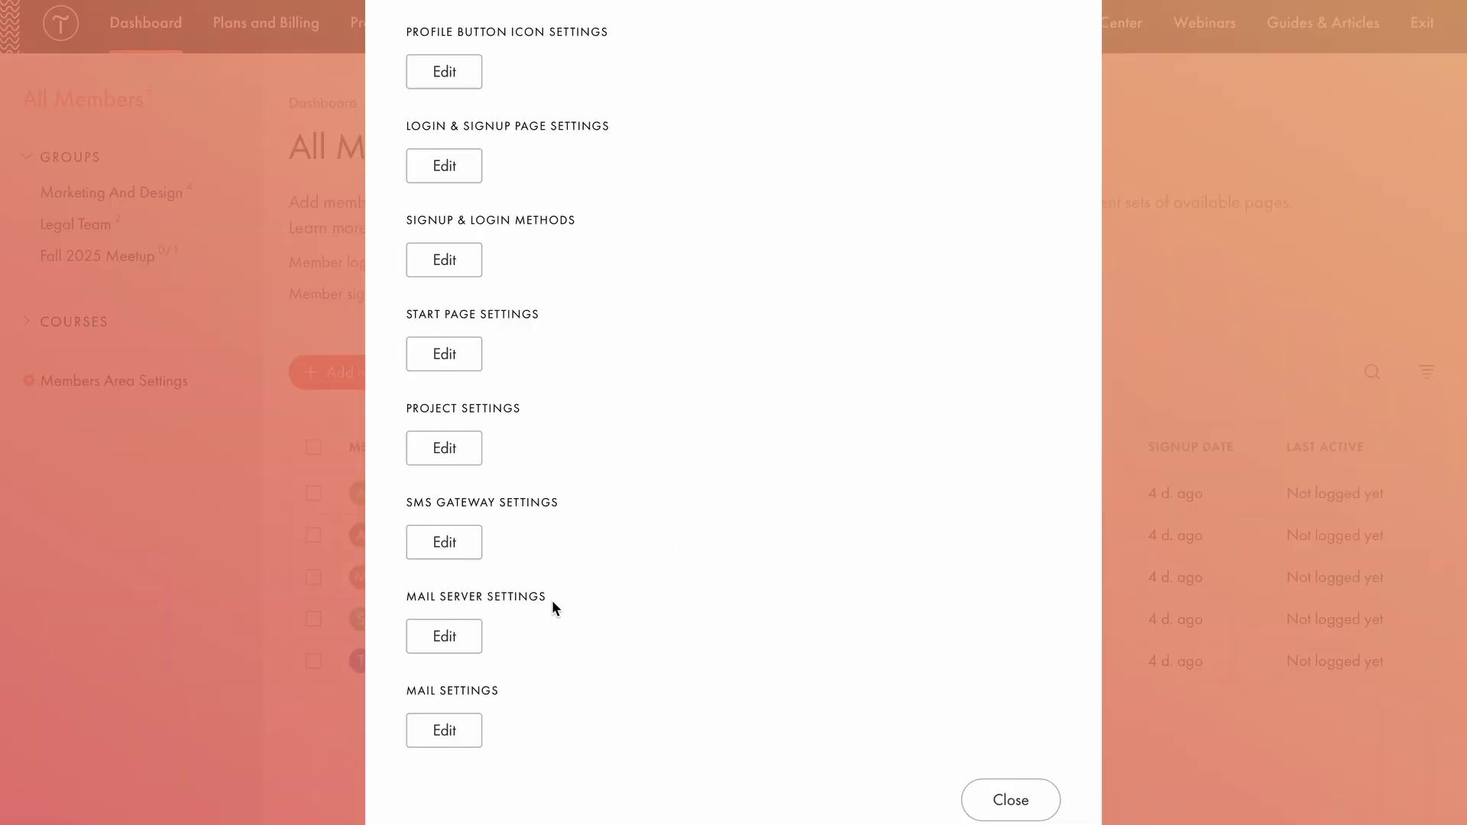
# Try the custom mail server option, cancel it, view the member email template, then close the settings.
pyautogui.click(447, 635)
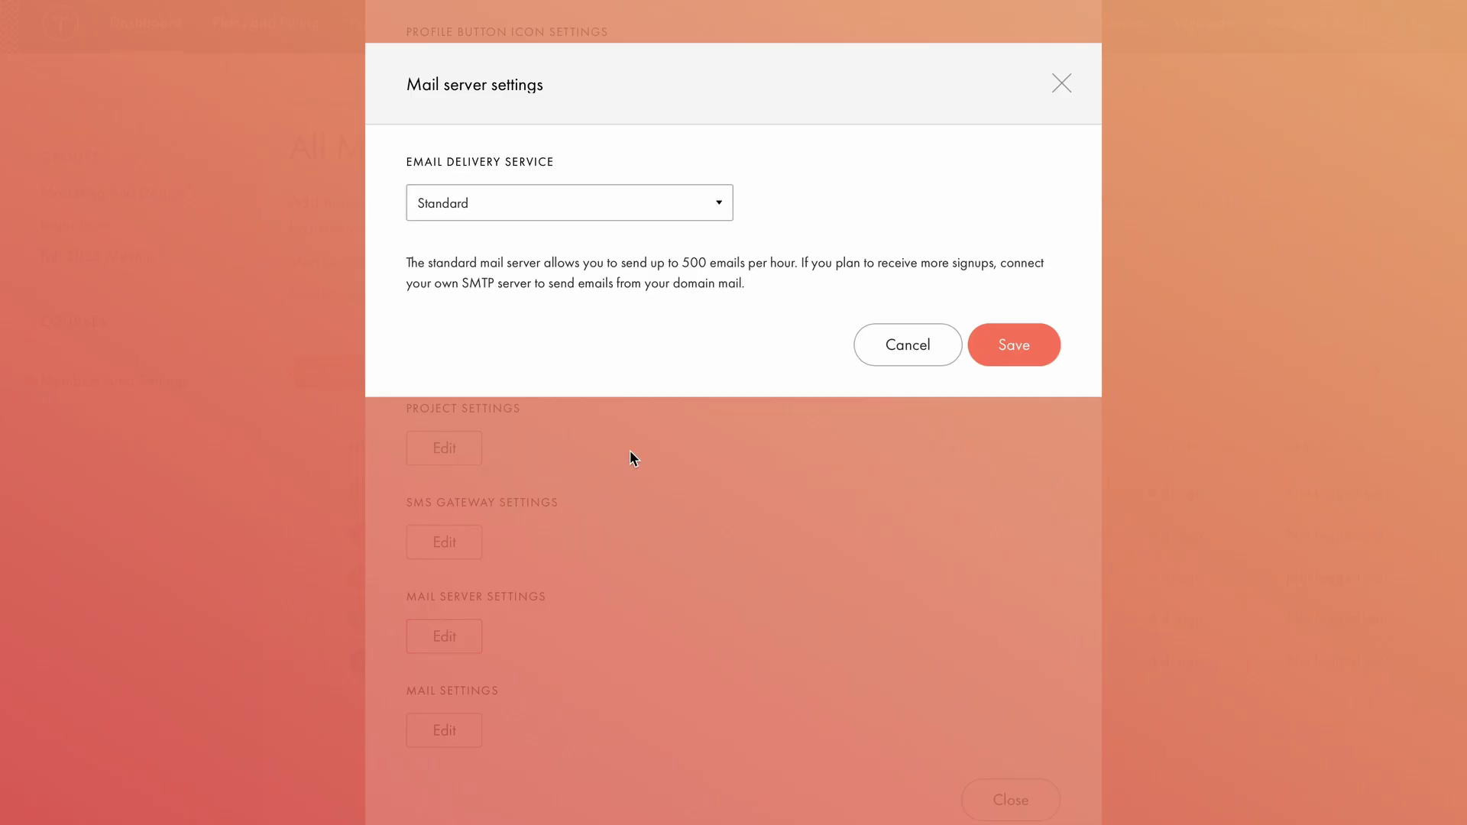
pyautogui.click(676, 203)
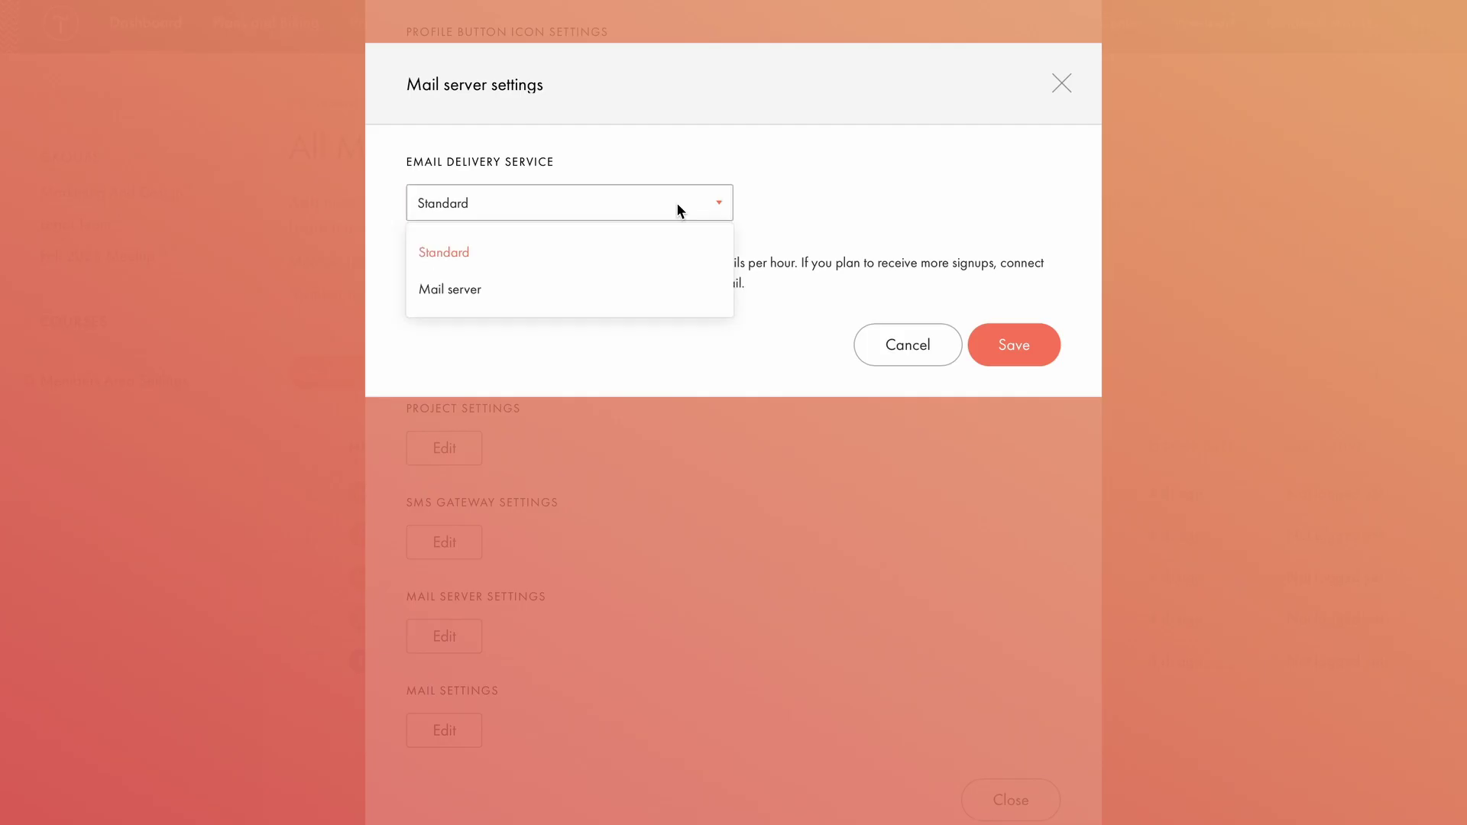
pyautogui.click(611, 290)
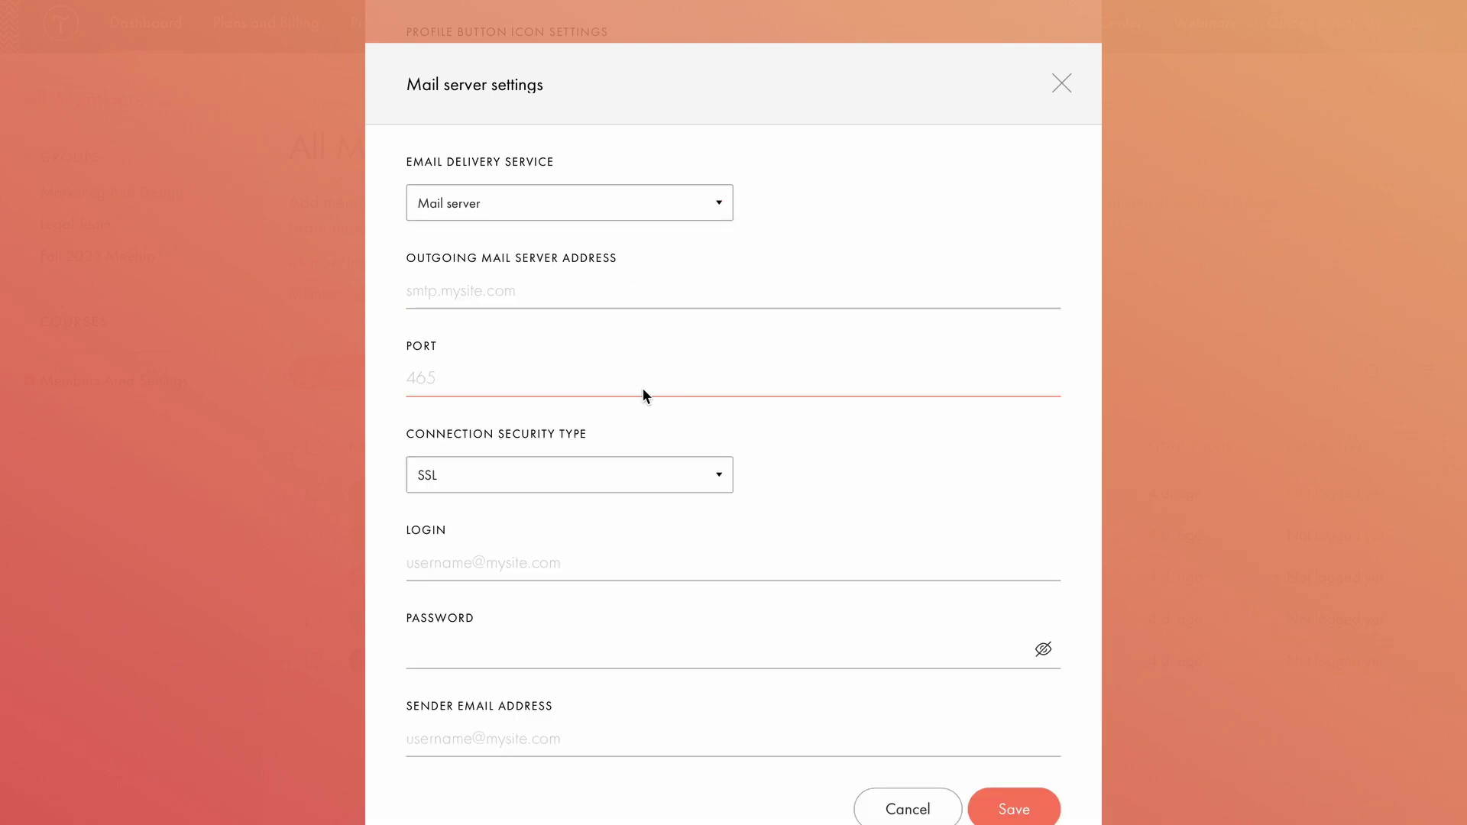
pyautogui.press('Escape')
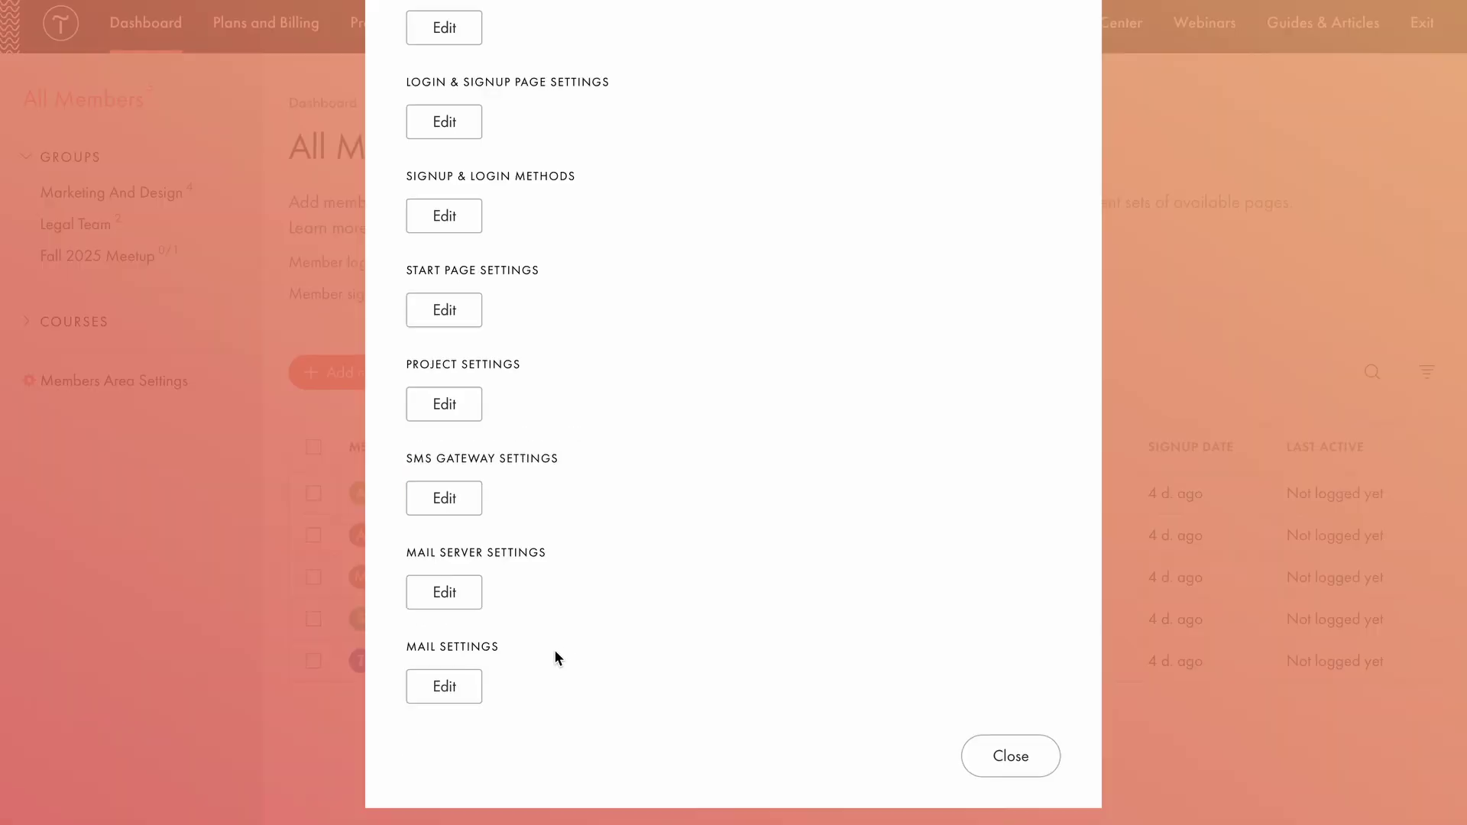
pyautogui.click(441, 692)
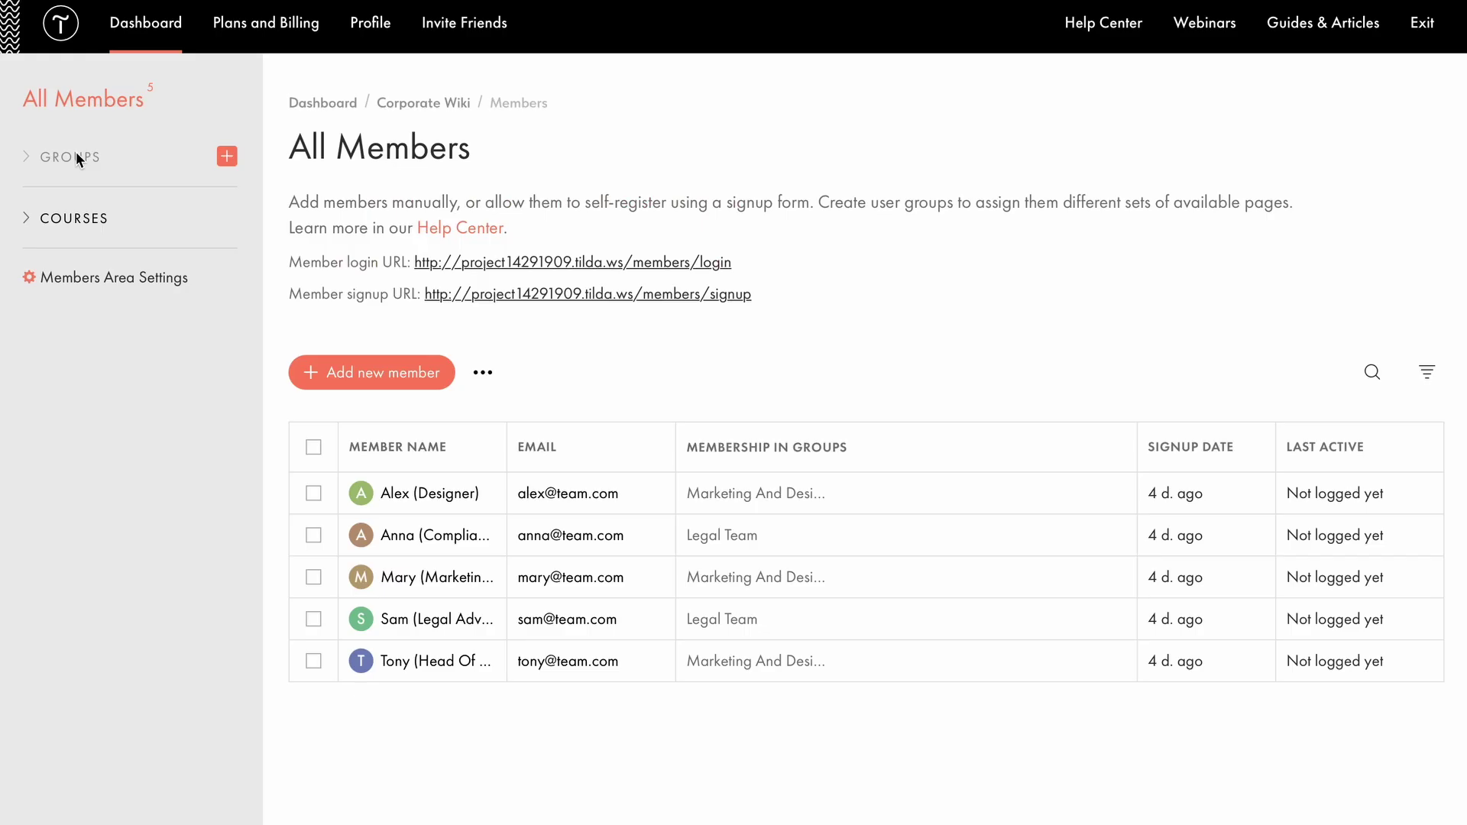
pyautogui.click(76, 155)
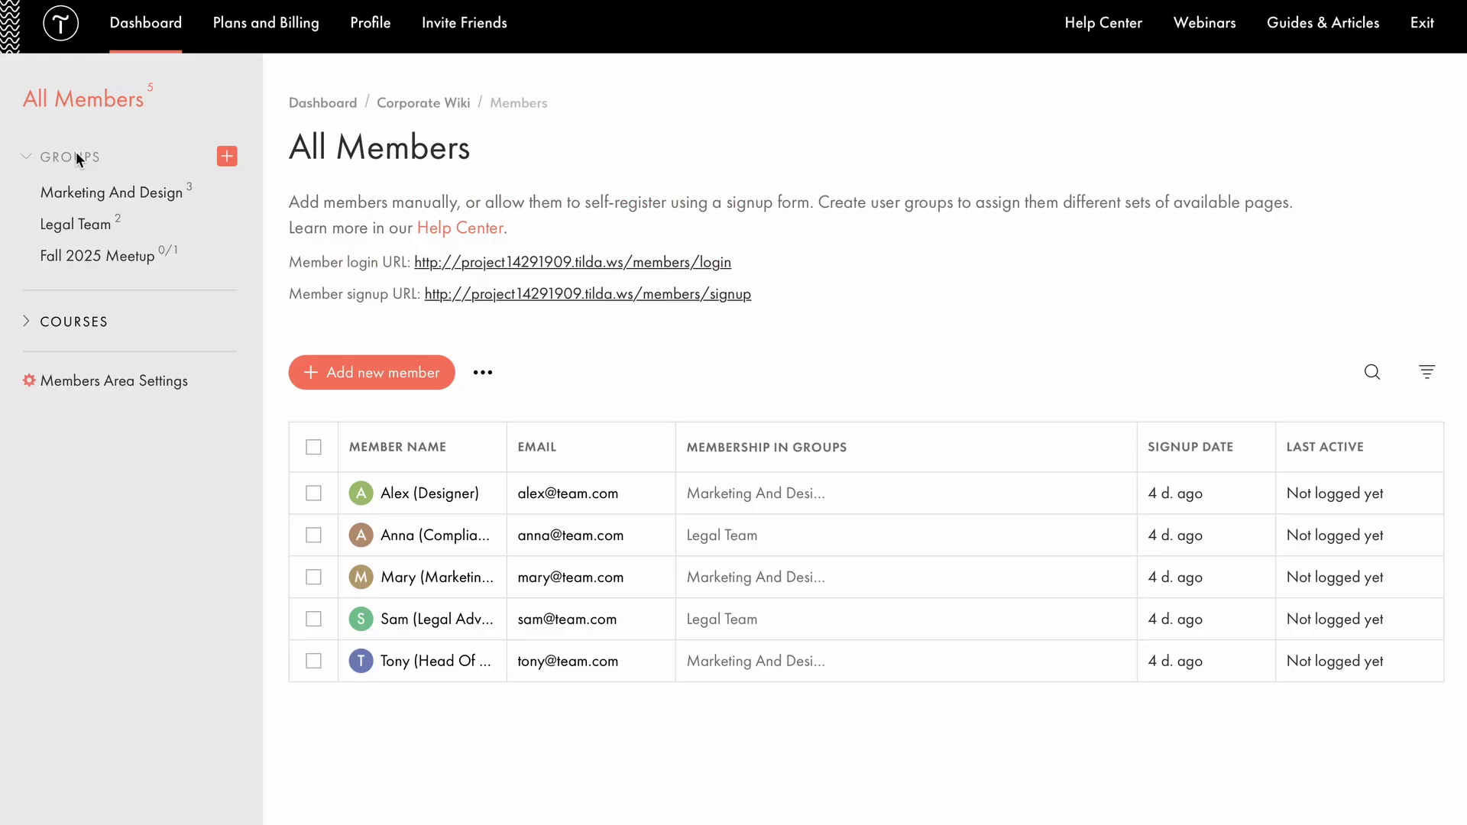
# Open the Marketing And Design group's Pages tab and scroll through its assigned pages.
pyautogui.click(99, 191)
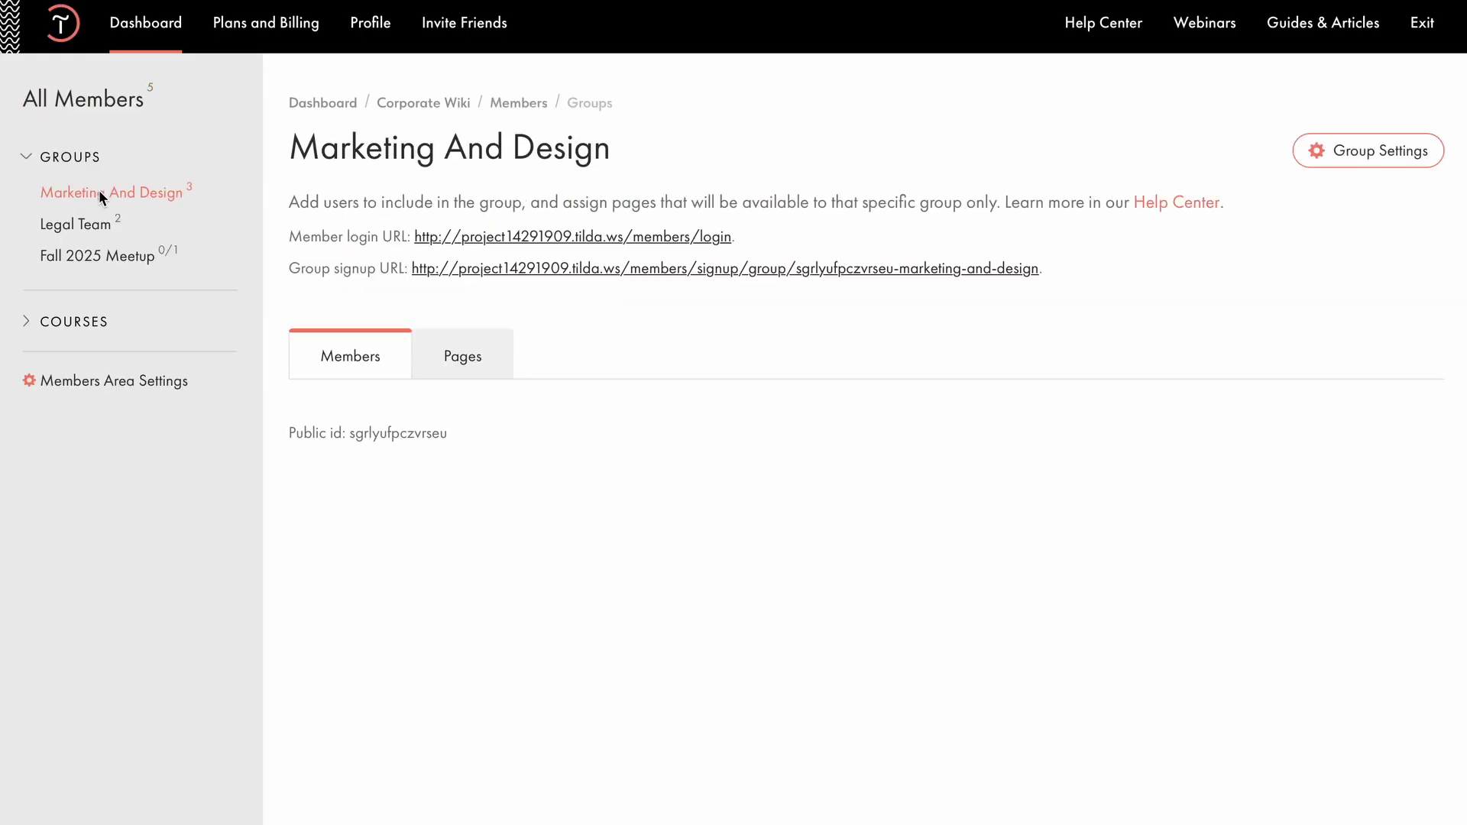
pyautogui.click(456, 356)
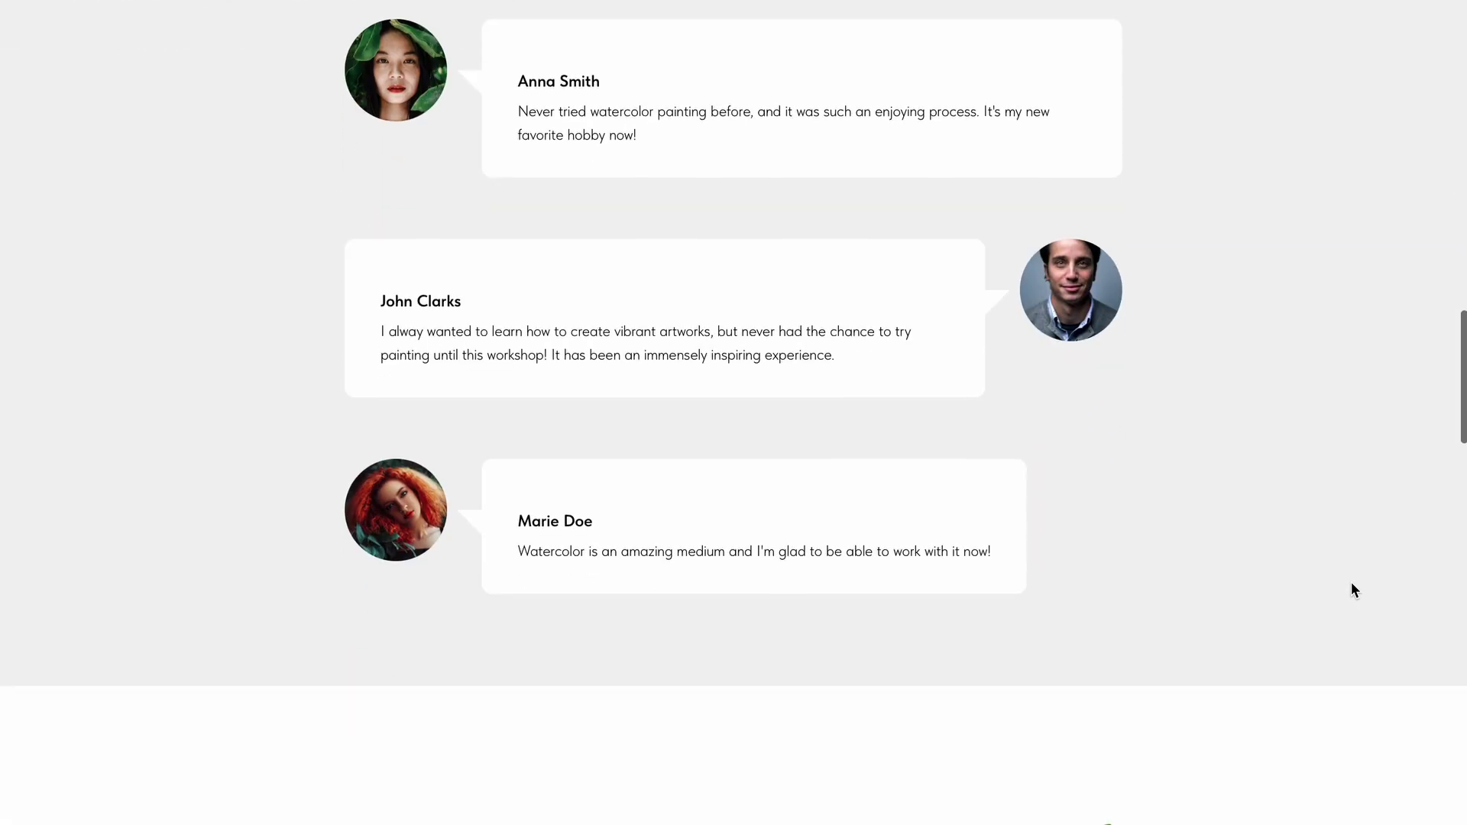
pyautogui.scroll(-1, 1354, 590)
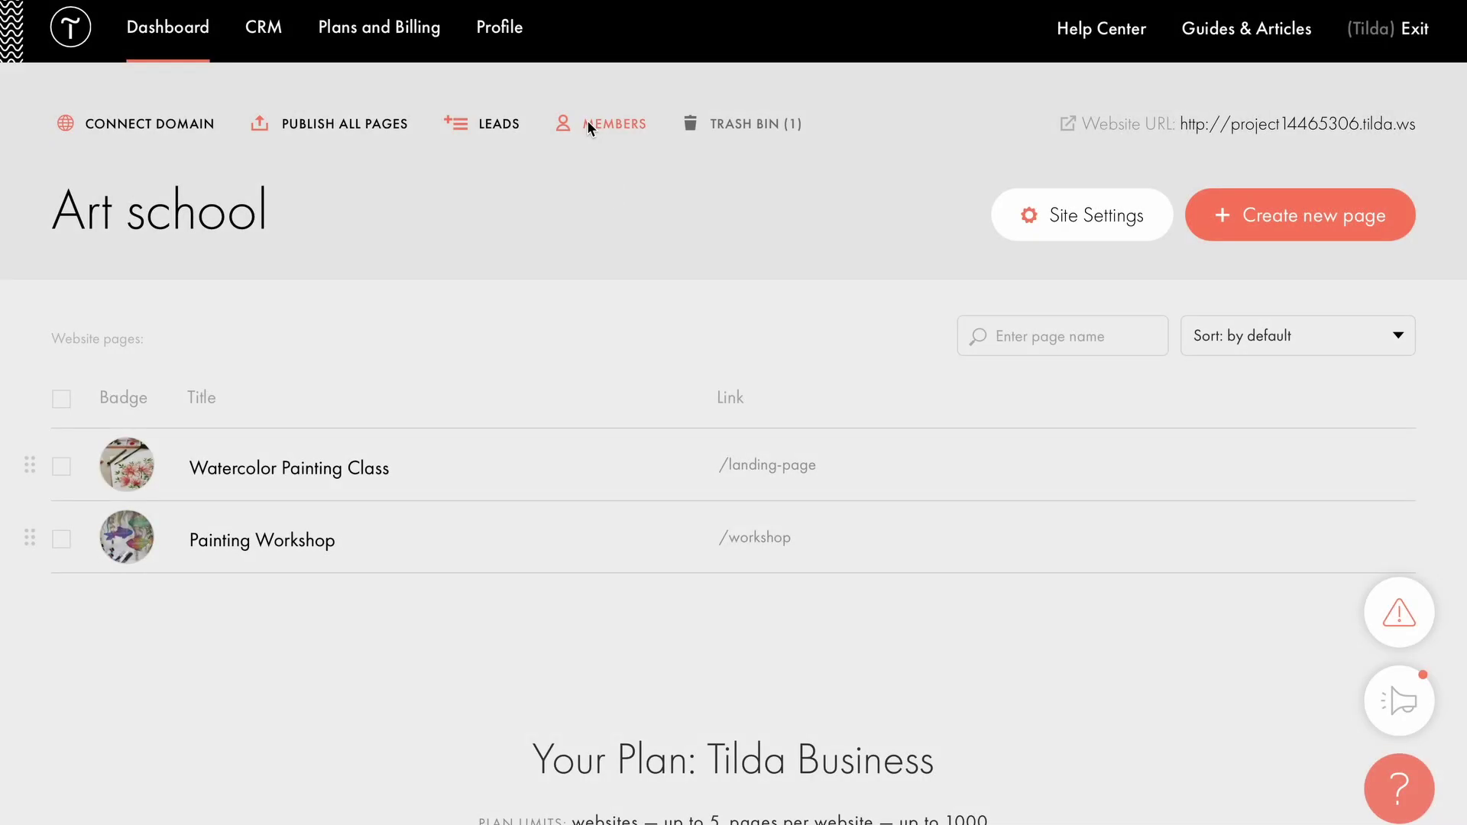
# Create a Watercolor member group in Art school and include the Painting Workshop page in it.
pyautogui.click(587, 122)
pyautogui.click(206, 153)
pyautogui.click(131, 239)
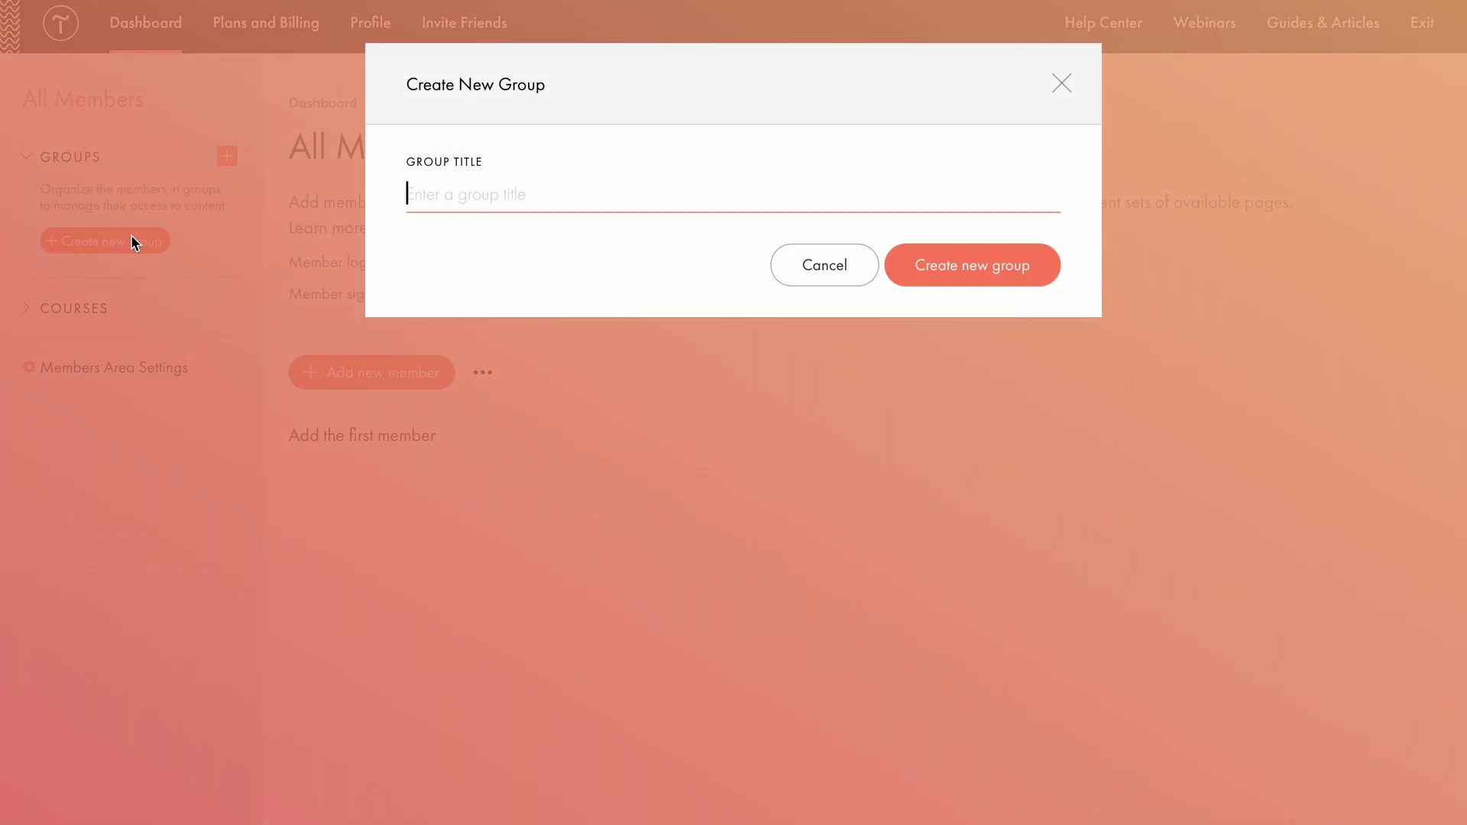
pyautogui.write('Watercolor')
pyautogui.click(972, 265)
pyautogui.click(479, 353)
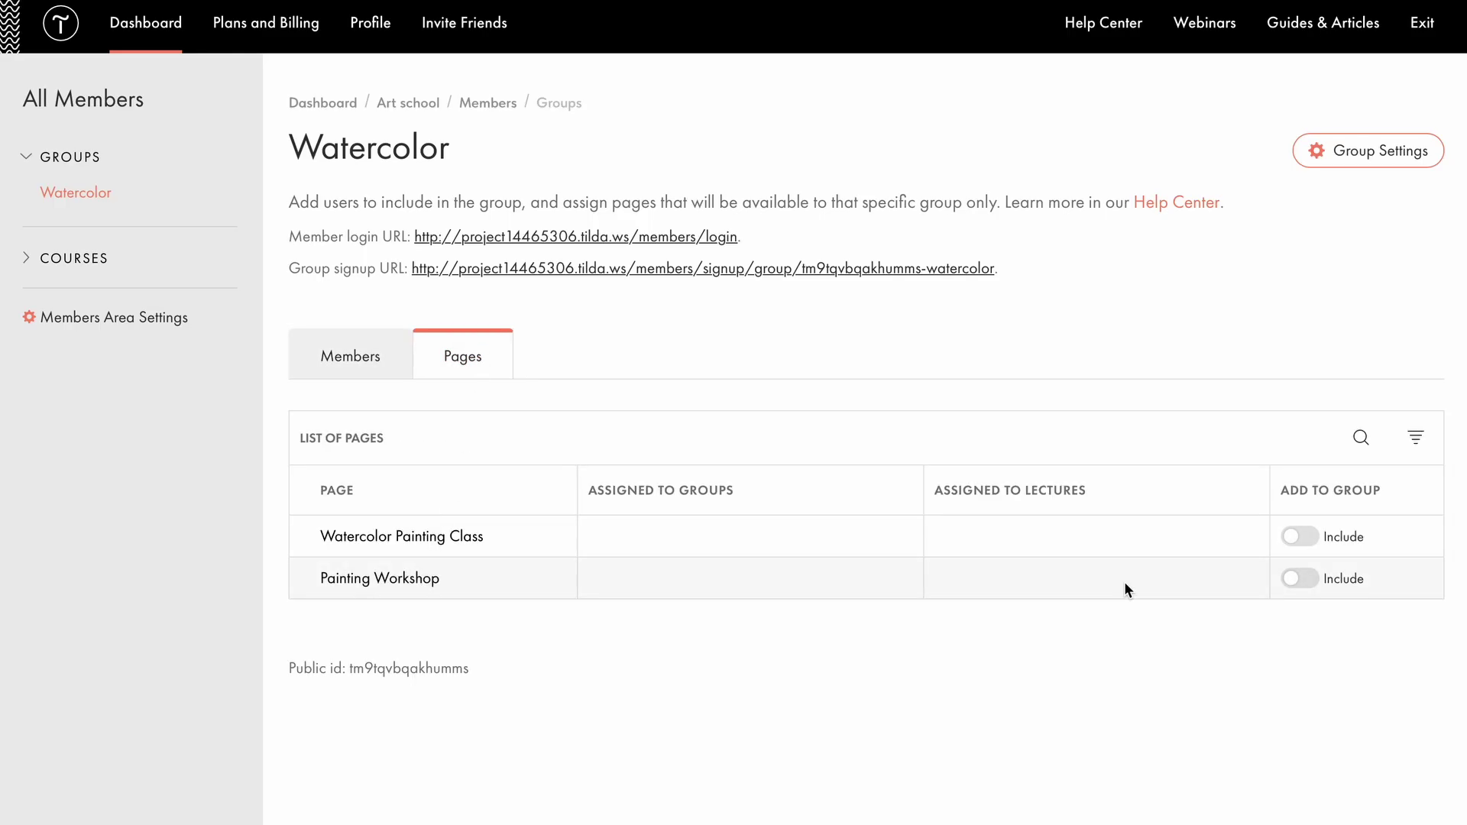
pyautogui.click(1315, 579)
# Set the Watercolor group to auto-approve membership requests with a 40 expected payment, then return to Art school.
pyautogui.click(1361, 160)
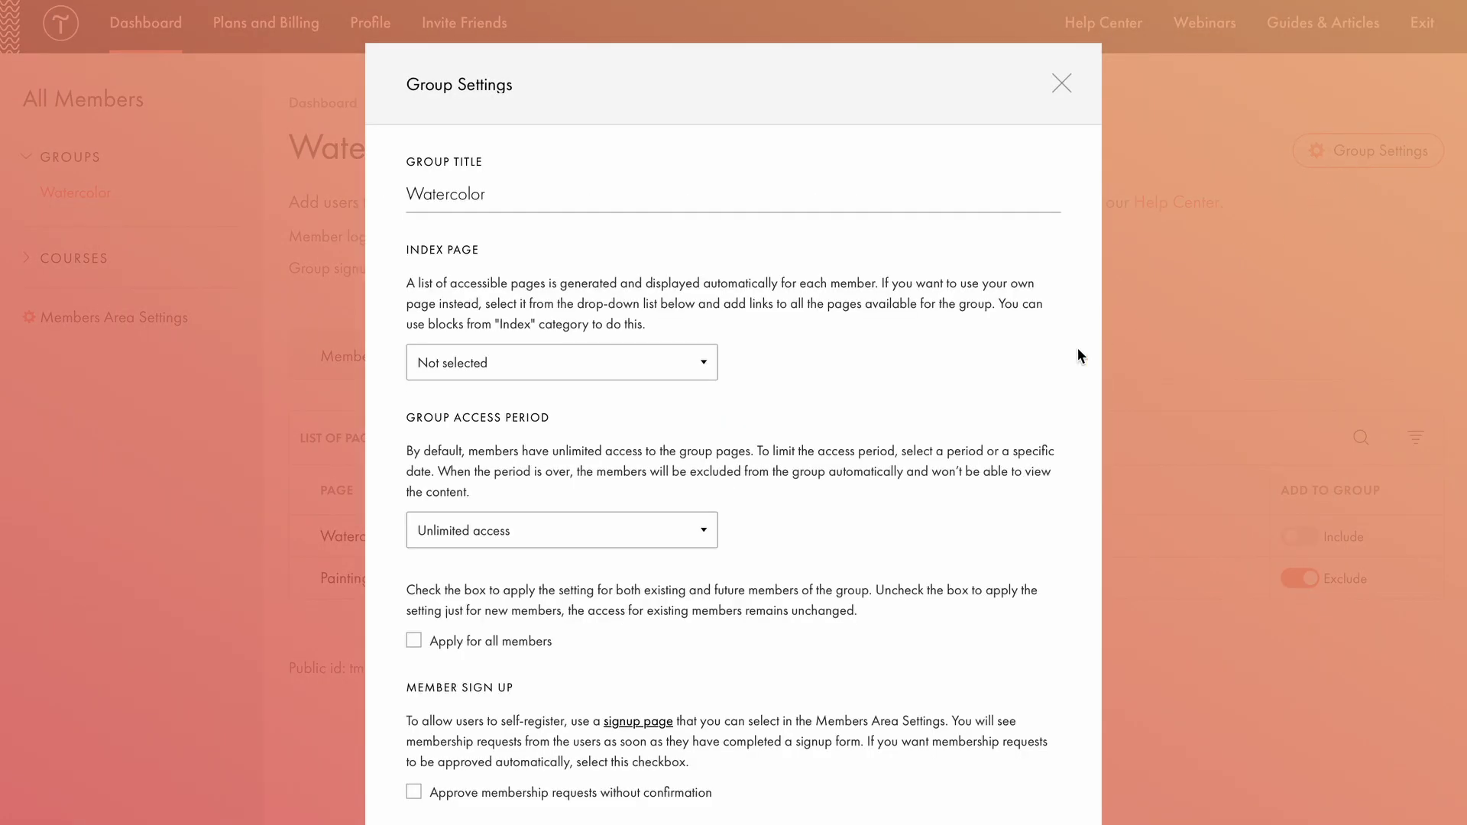
pyautogui.scroll(-3, 1020, 359)
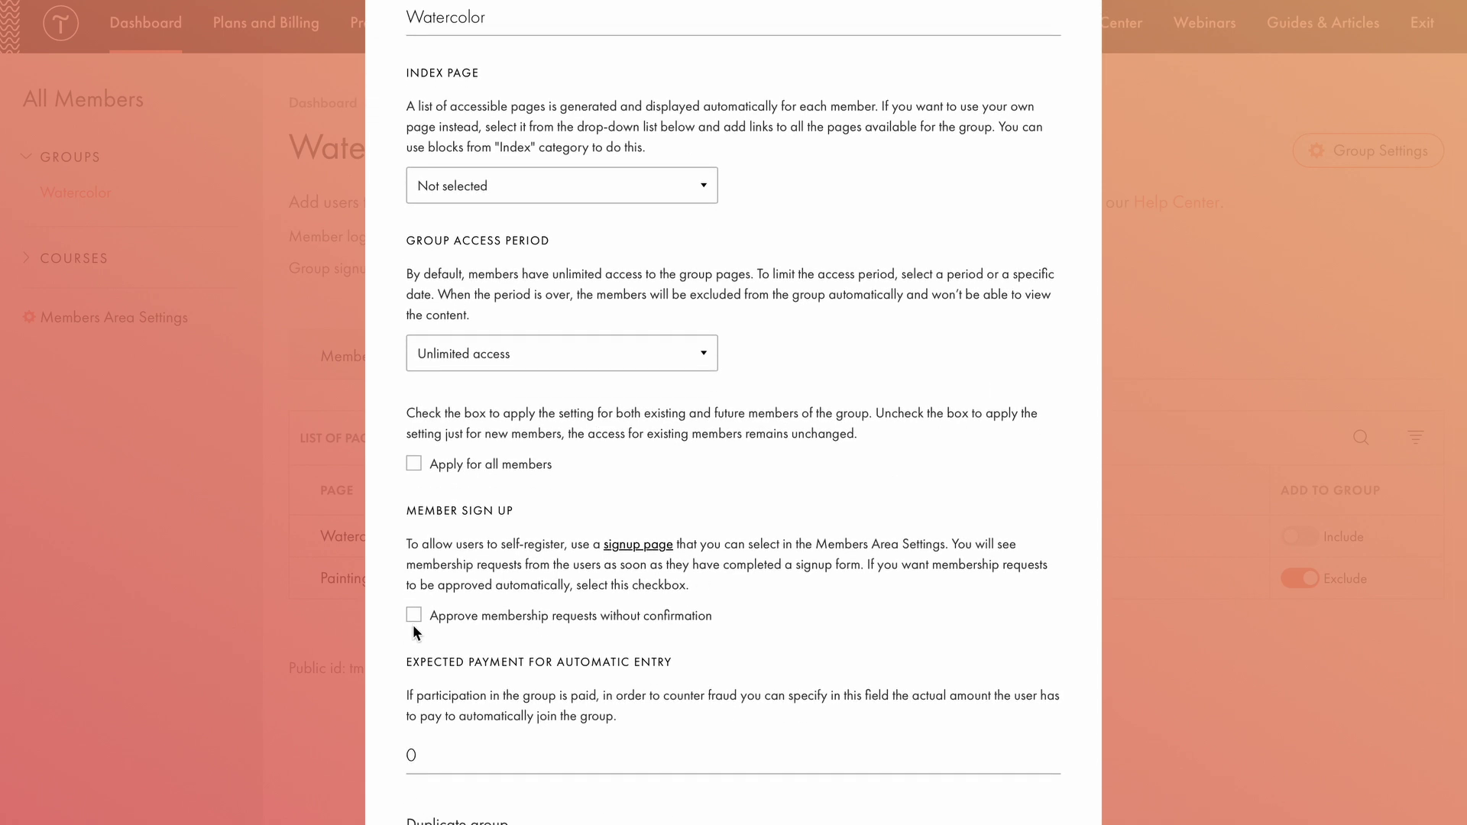
pyautogui.click(411, 621)
pyautogui.scroll(-2, 411, 626)
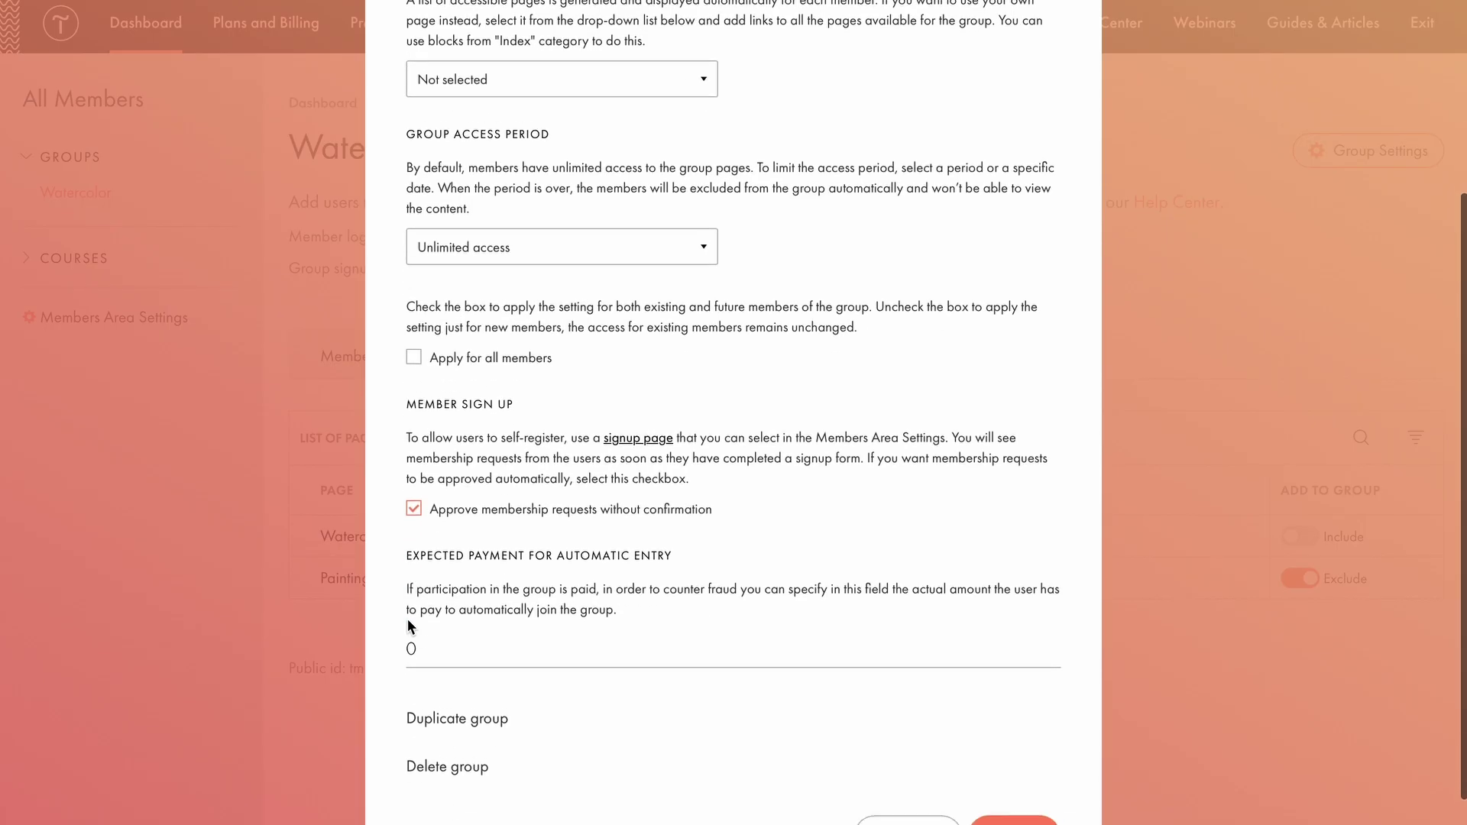
pyautogui.click(410, 619)
pyautogui.write('40')
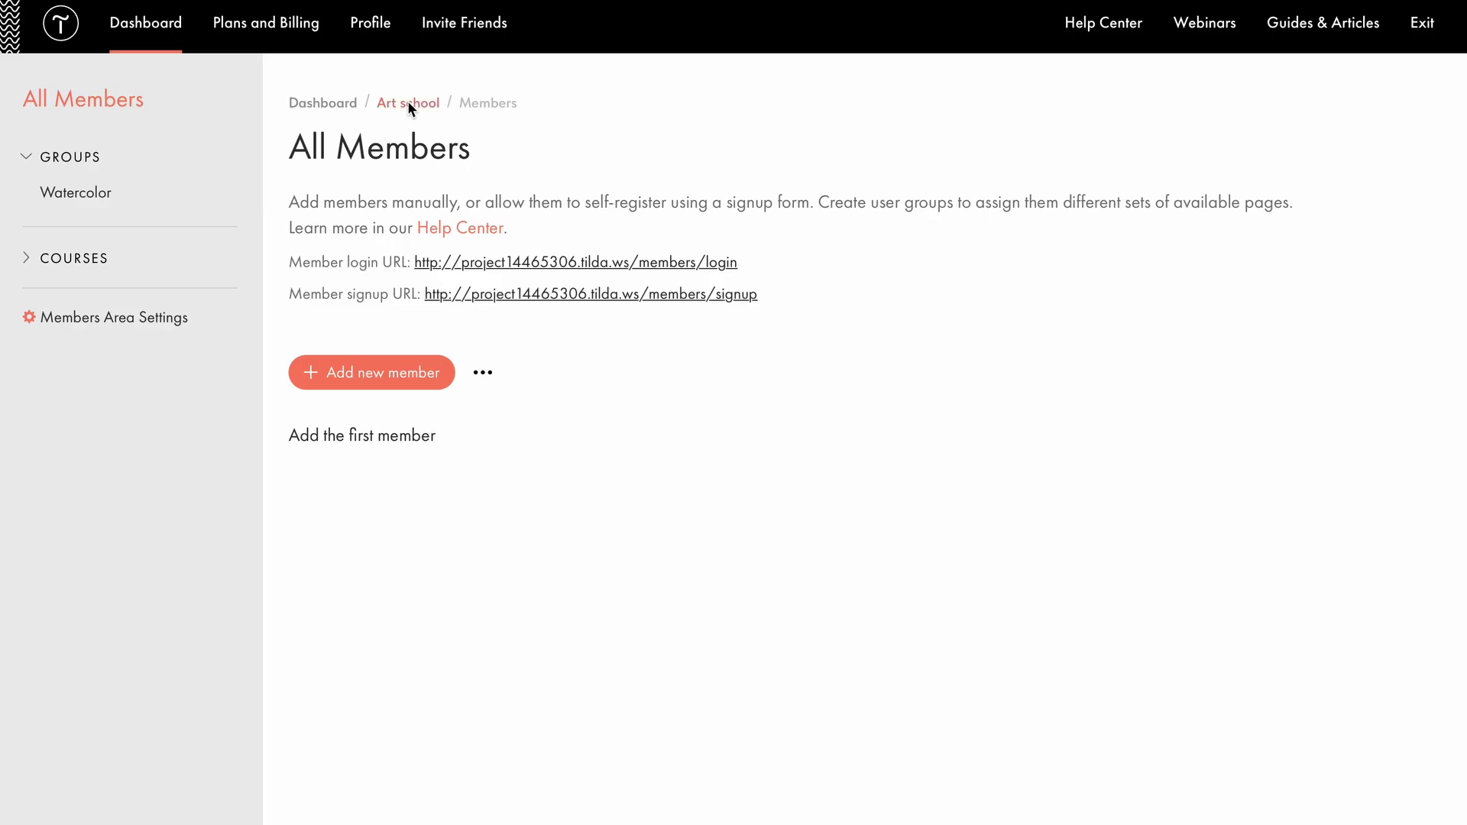
pyautogui.click(409, 105)
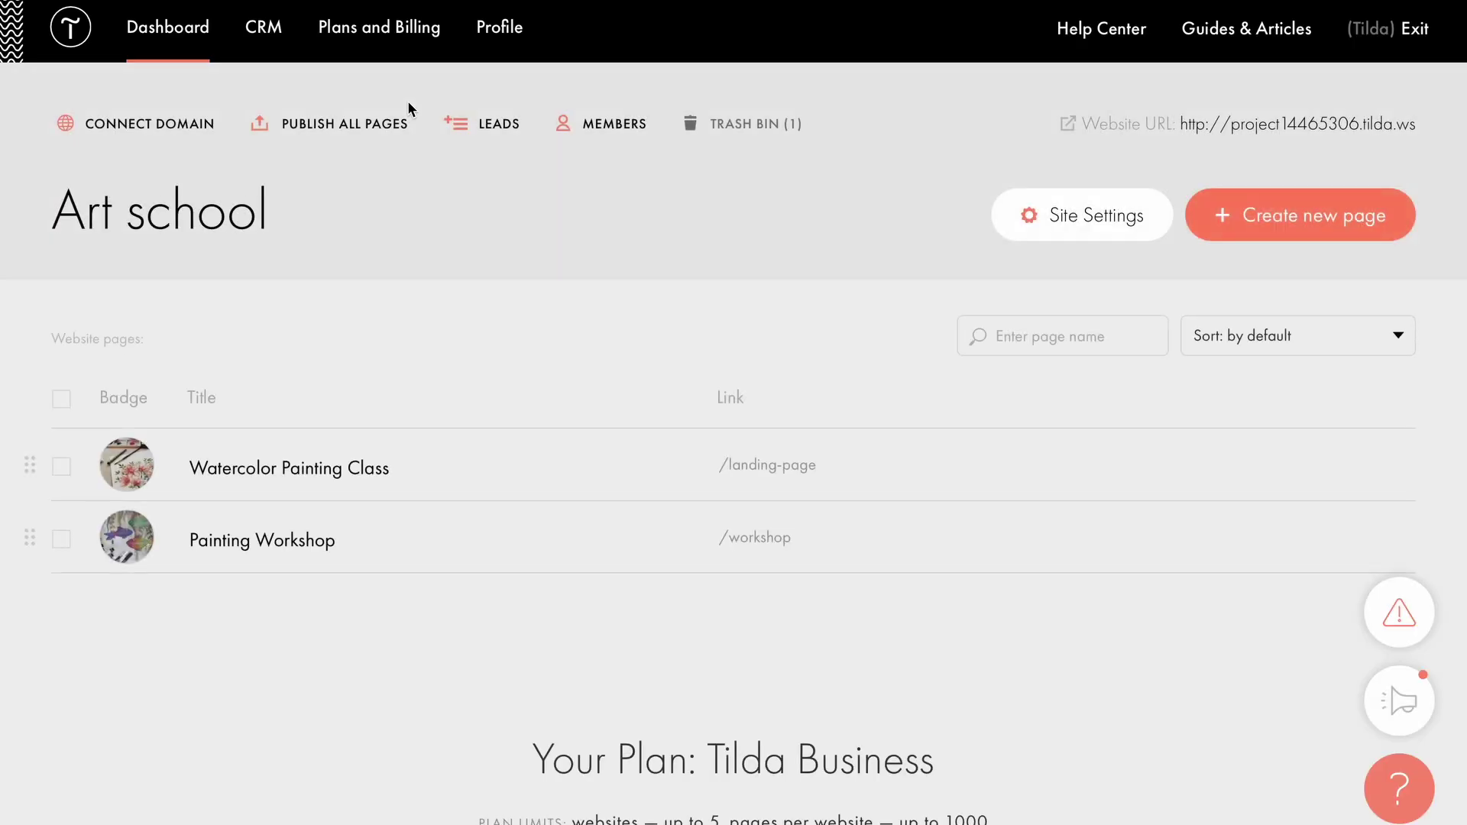
# Add a Members Area form receiver for the Watercolor group in the Art school site settings.
pyautogui.click(1006, 216)
pyautogui.scroll(-4, 393, 475)
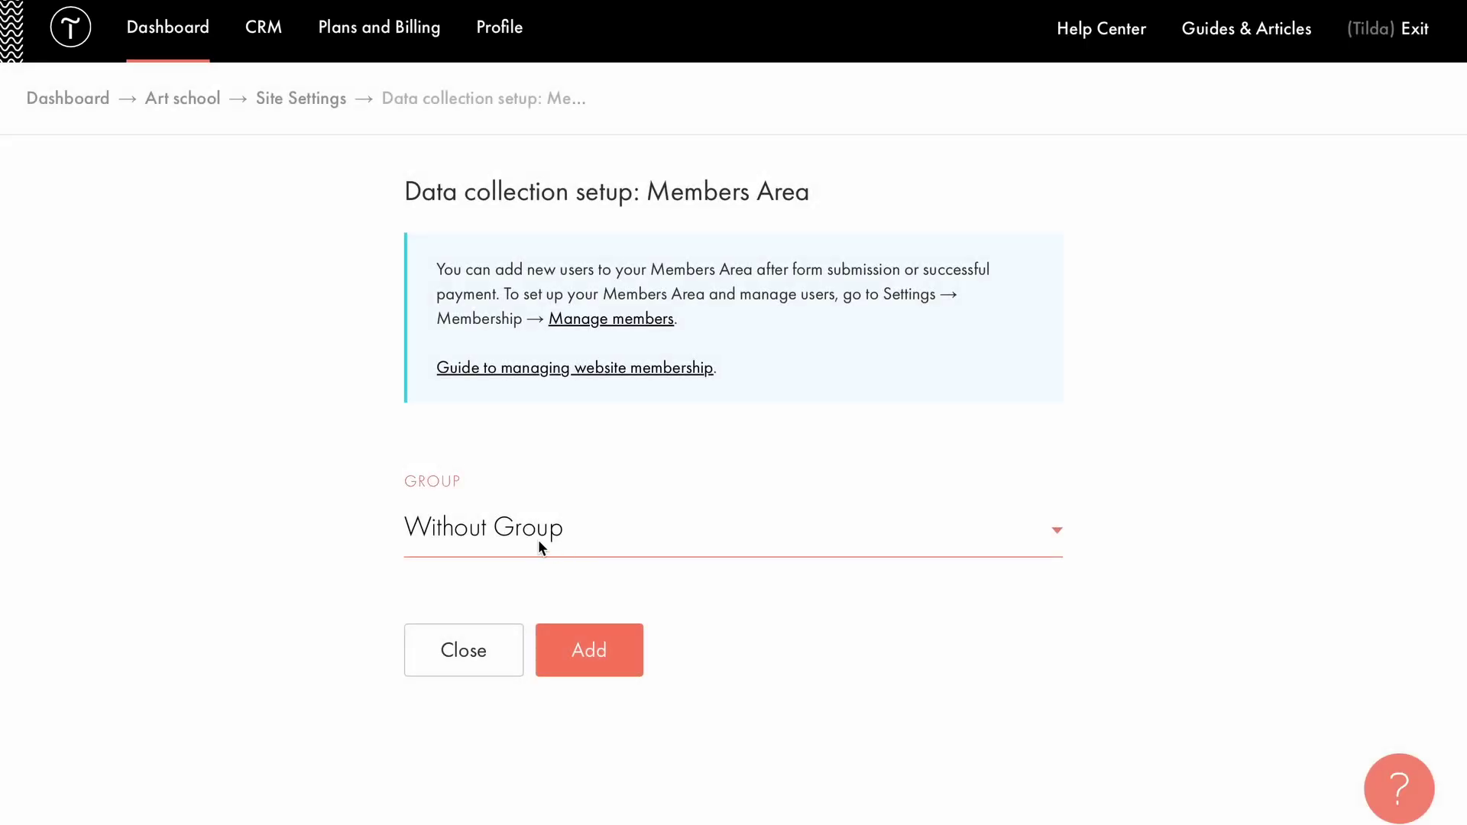
pyautogui.click(537, 539)
pyautogui.click(534, 555)
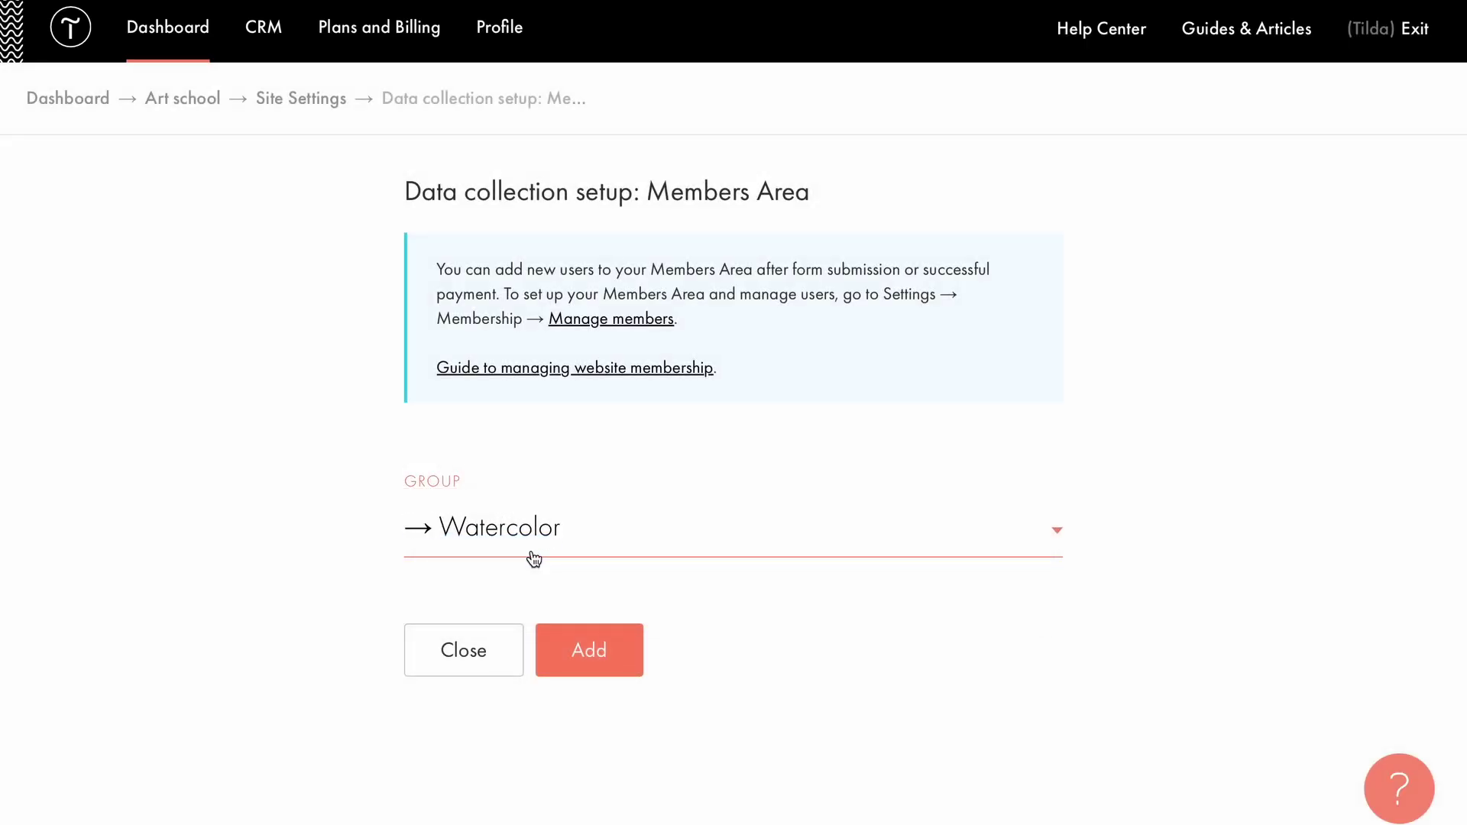
pyautogui.click(591, 650)
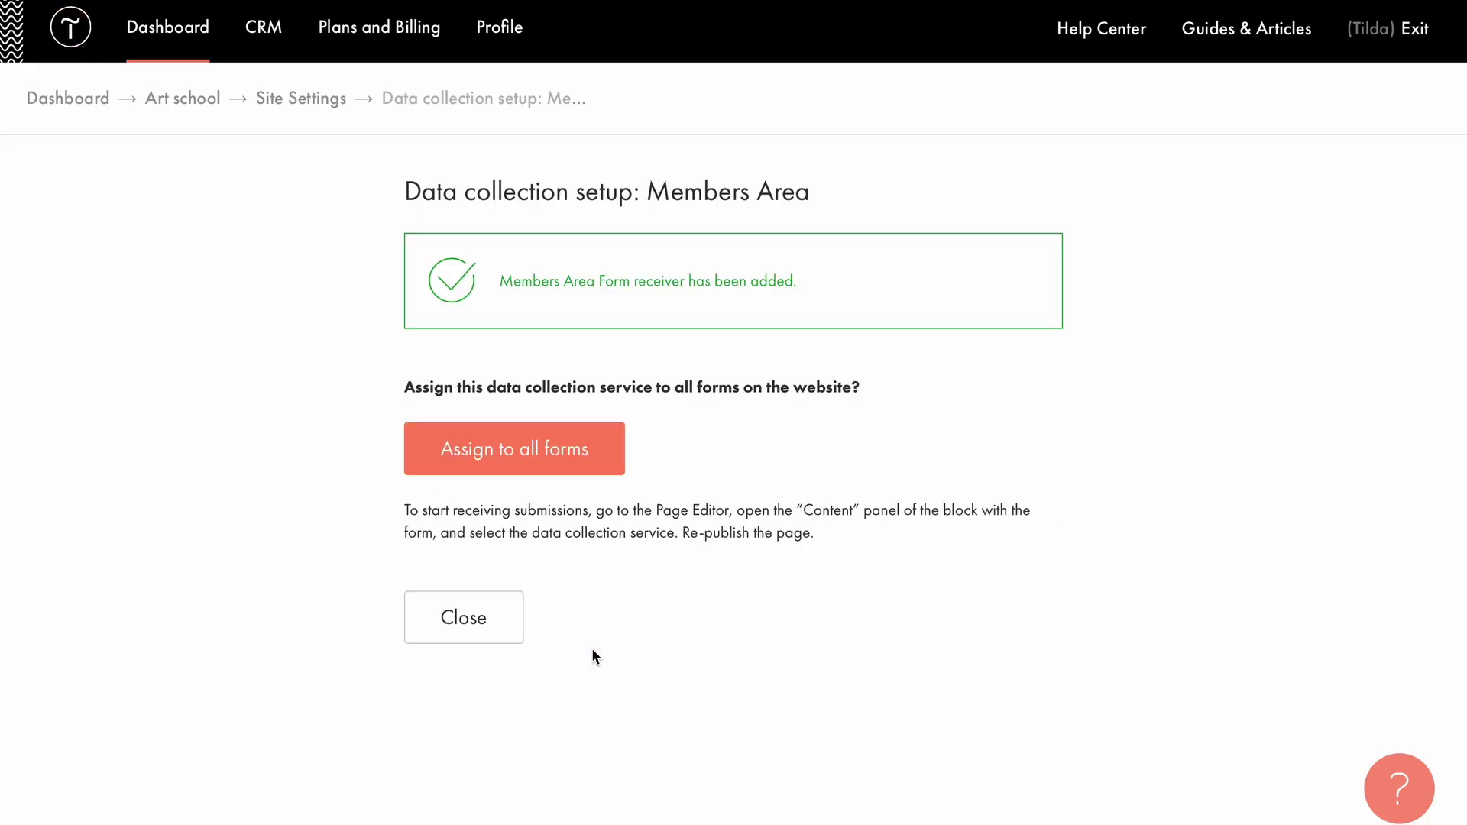
# Review the site's form settings and Payment Systems settings.
pyautogui.click(619, 430)
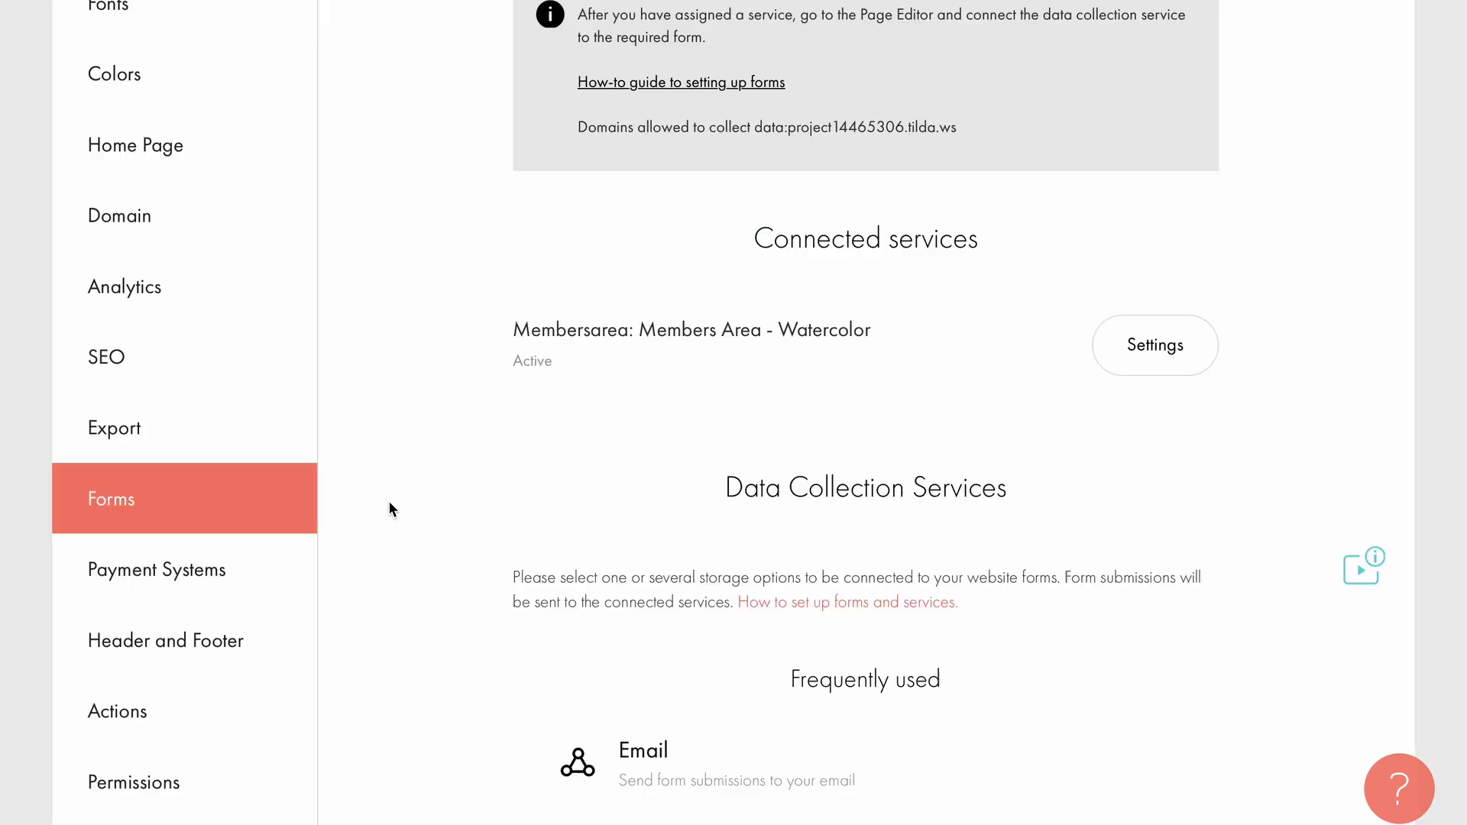
pyautogui.click(243, 569)
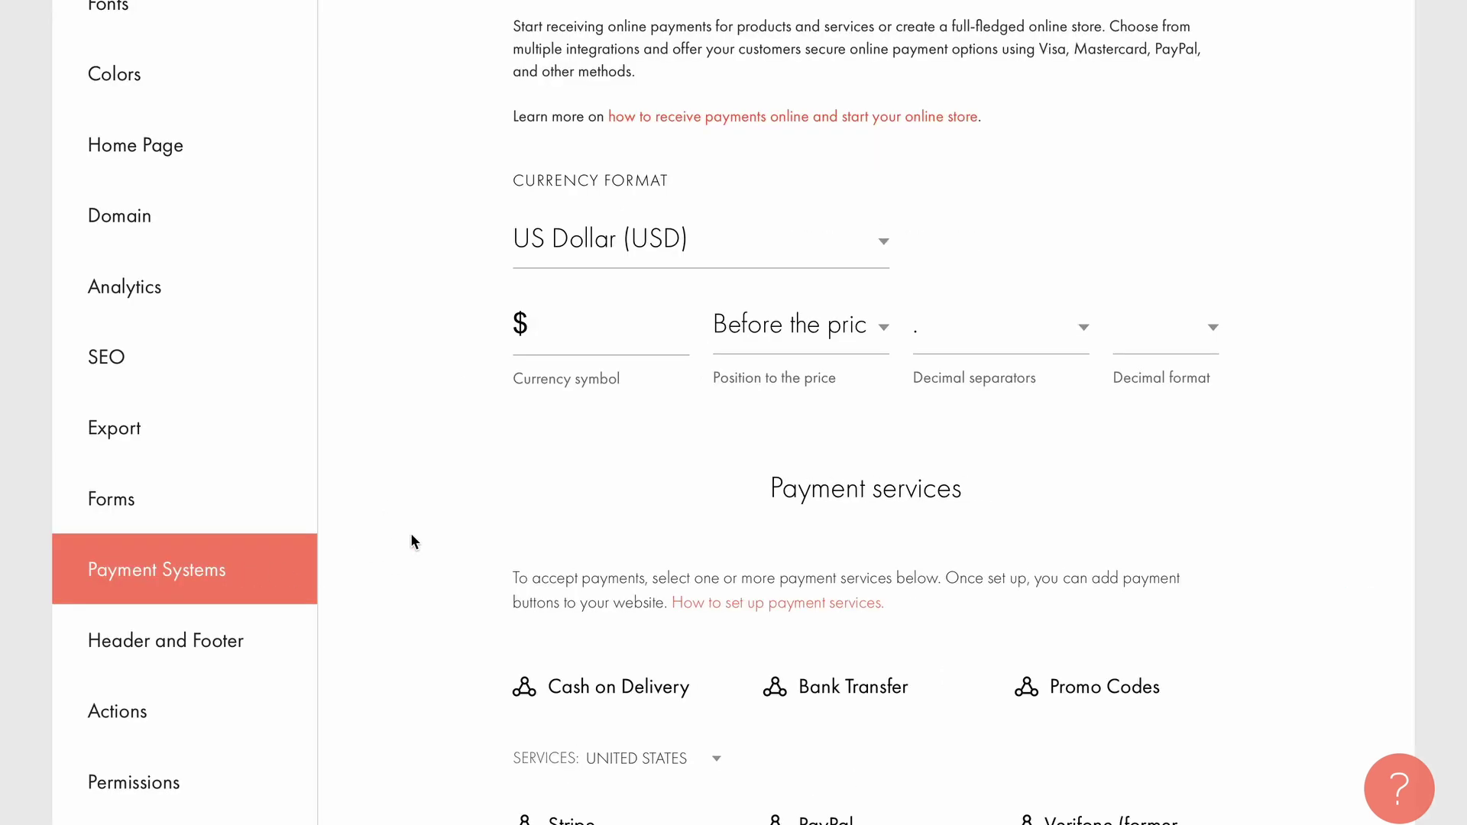
pyautogui.scroll(-2, 411, 534)
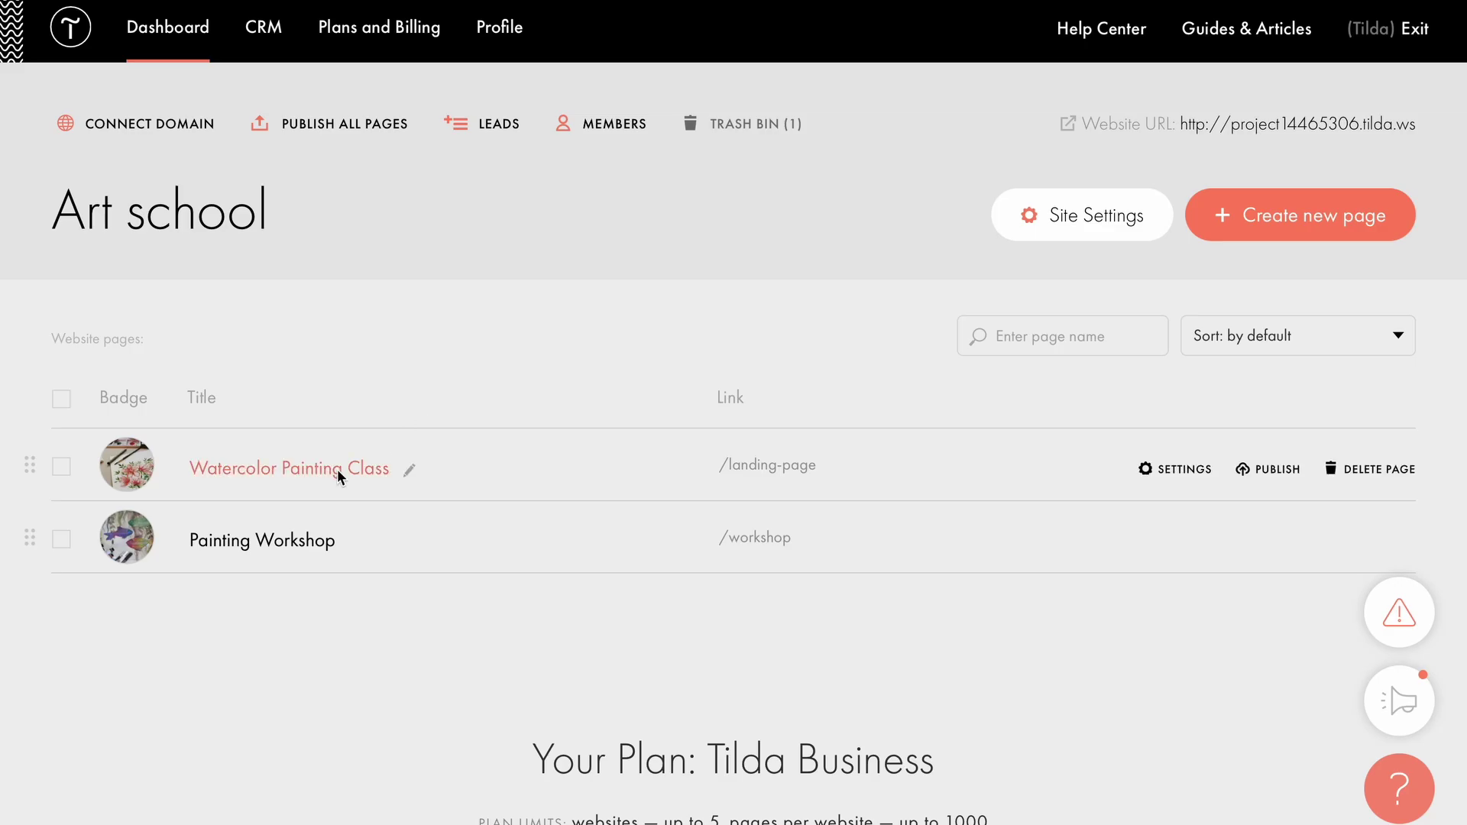
# Add the Store ST100 shopping cart with order form block to the watercolor page and open its Content settings.
pyautogui.click(337, 469)
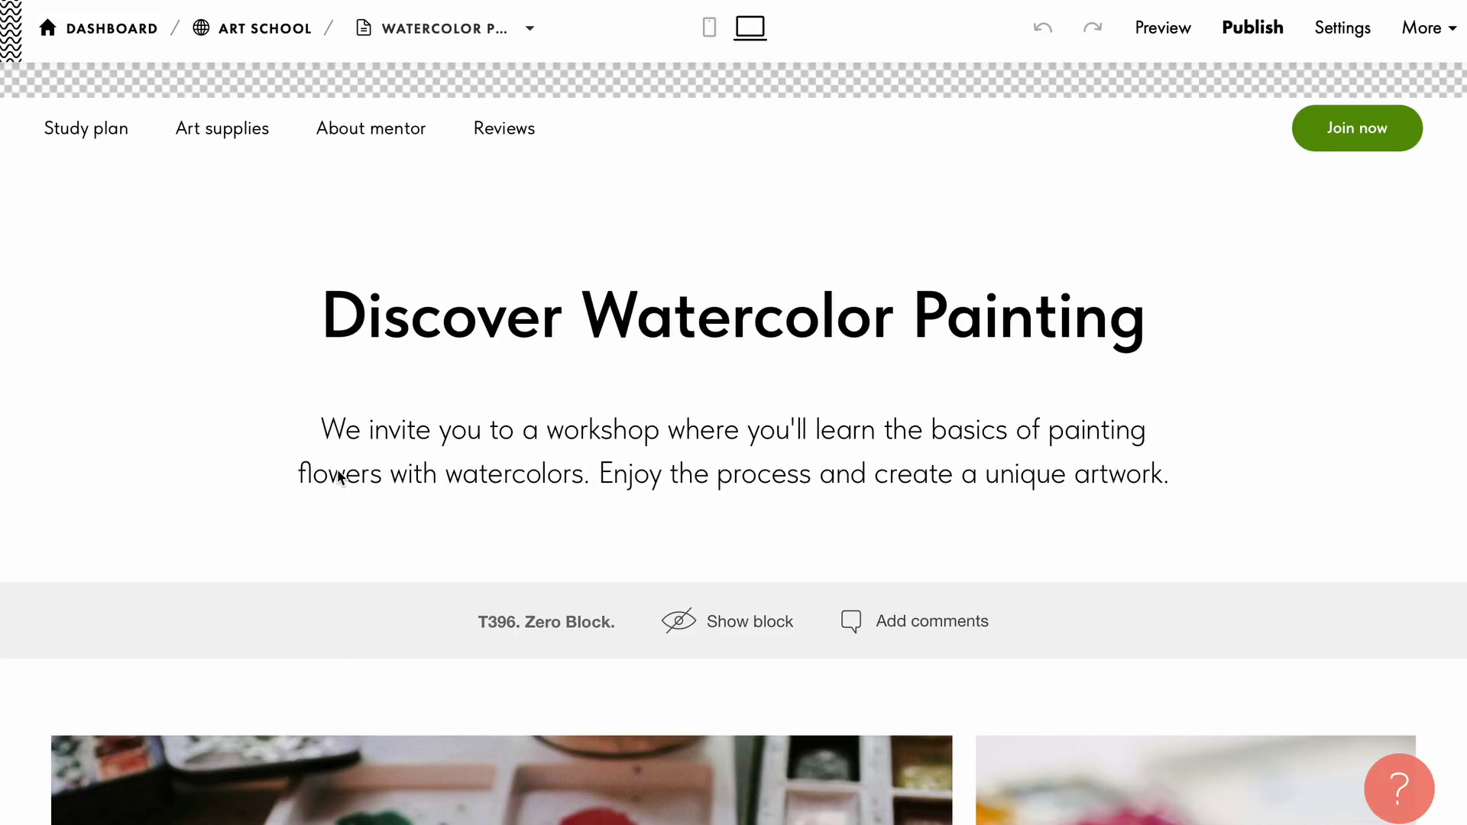
pyautogui.click(733, 568)
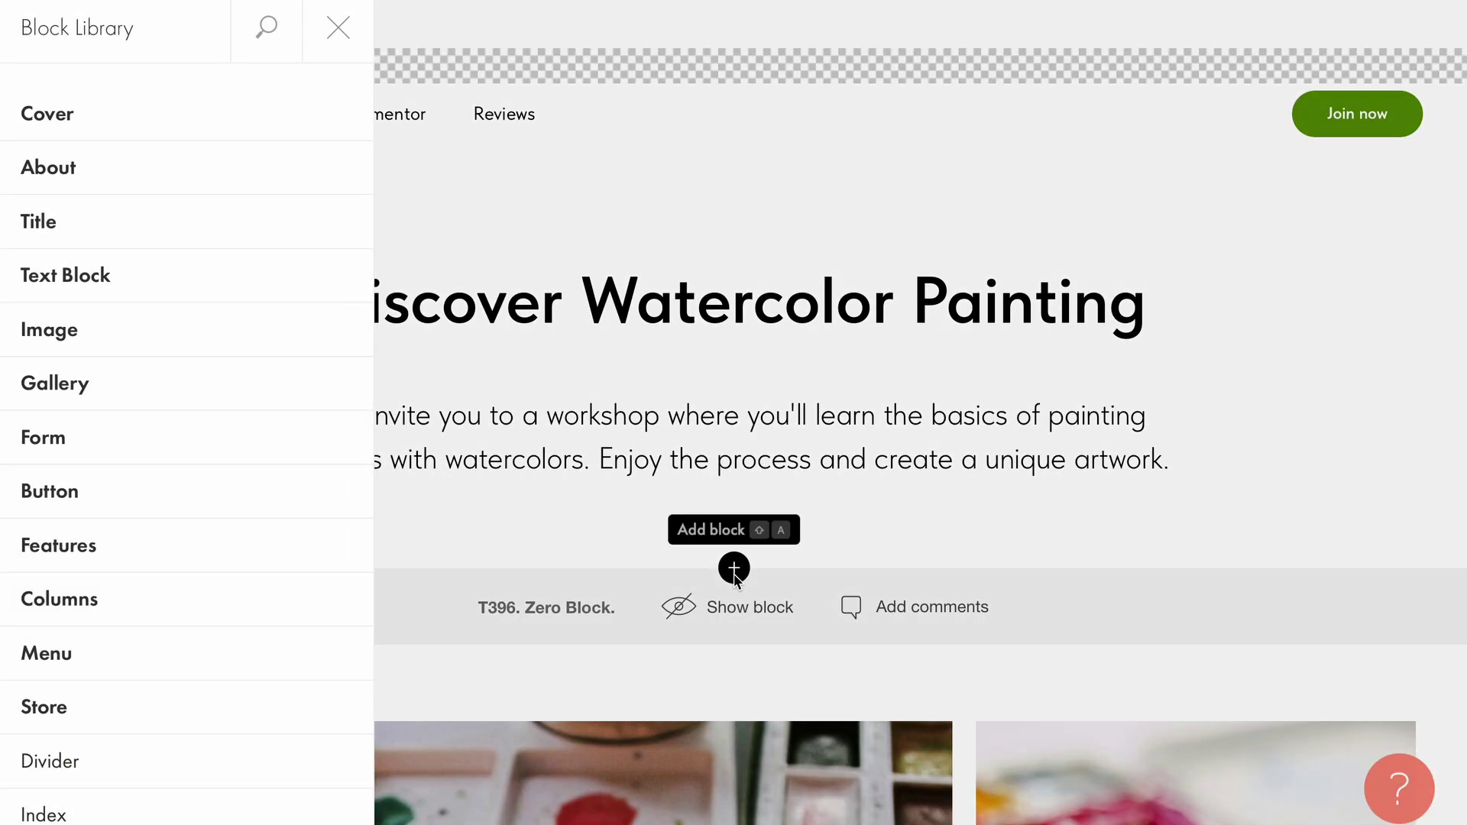
pyautogui.click(344, 704)
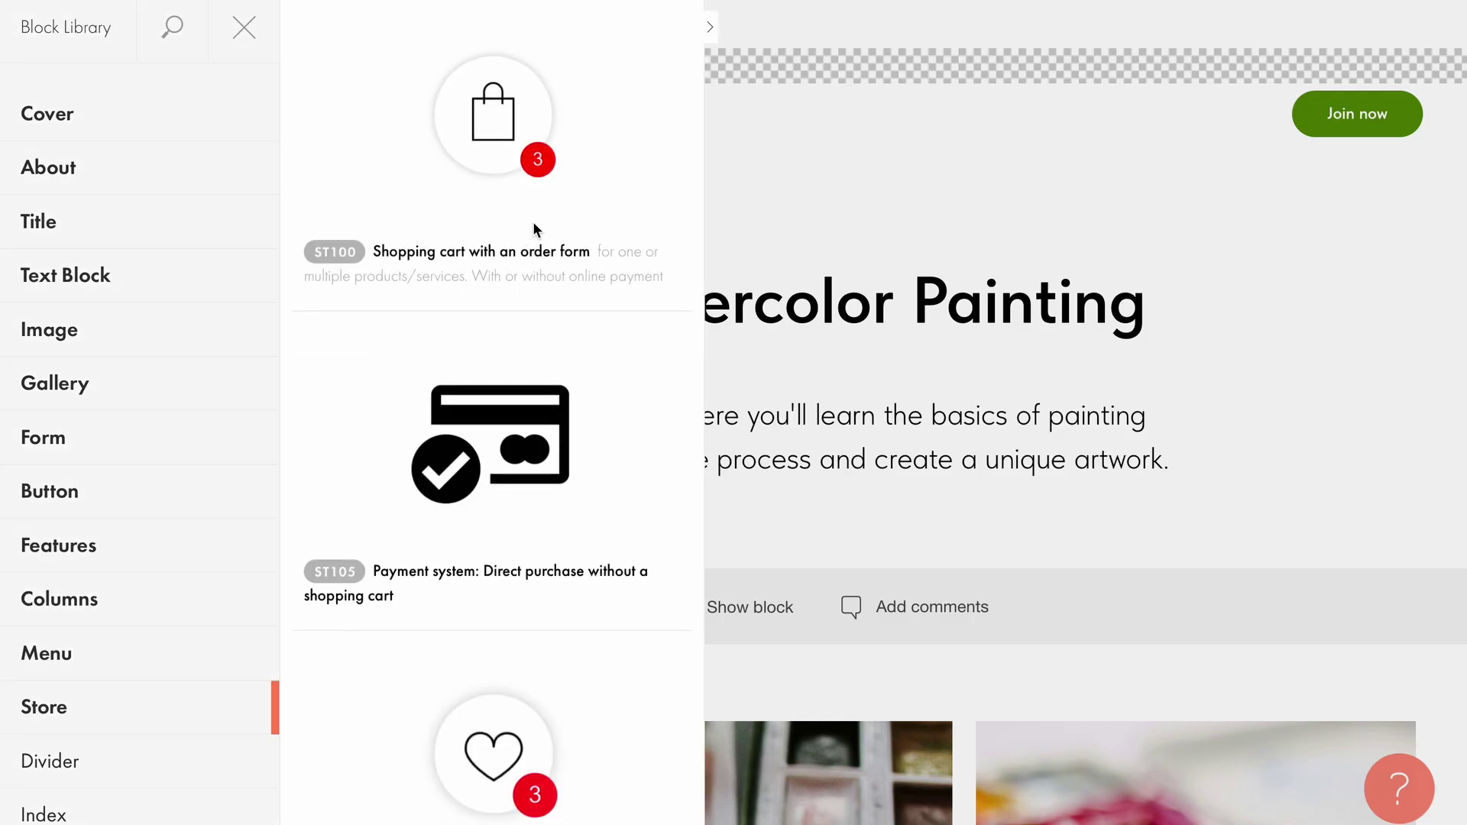
pyautogui.press('Escape')
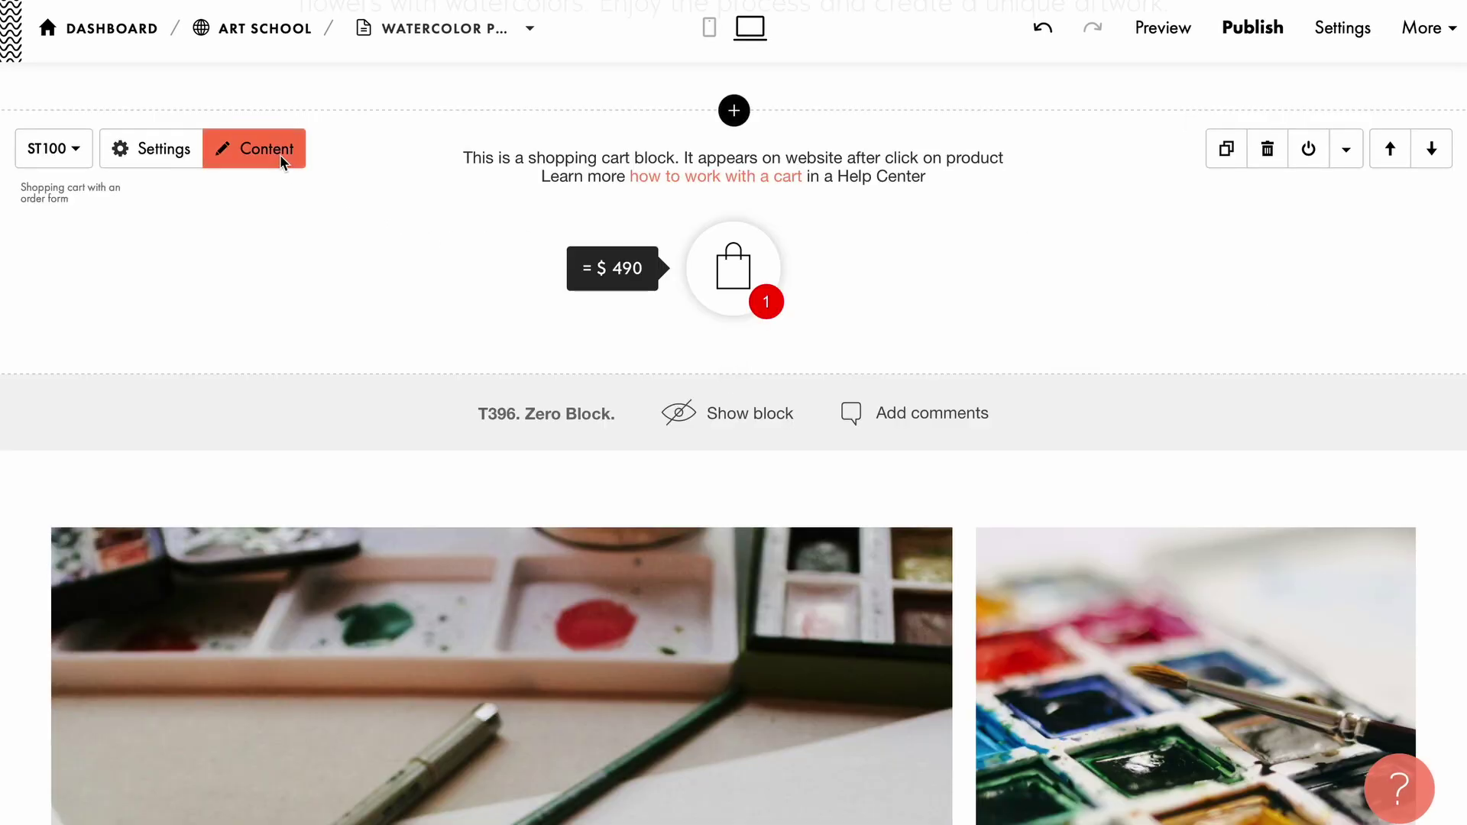
pyautogui.click(280, 154)
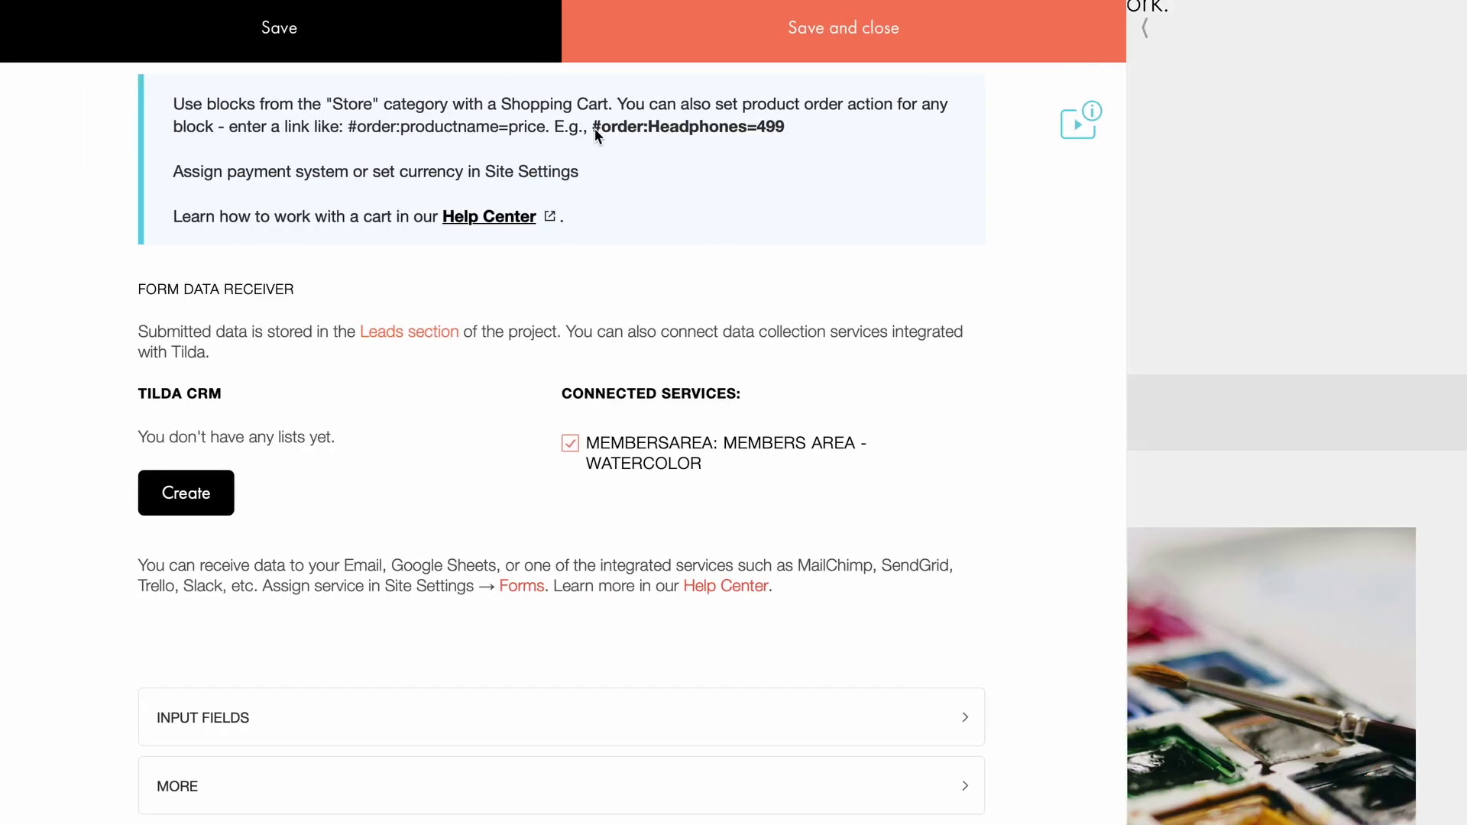
# Set the workshop block's button link to #order:Workshop=40, adapted from the copied example link, and save.
pyautogui.moveTo(594, 129); pyautogui.dragTo(785, 127)
pyautogui.hotkey('ctrl', 'c')
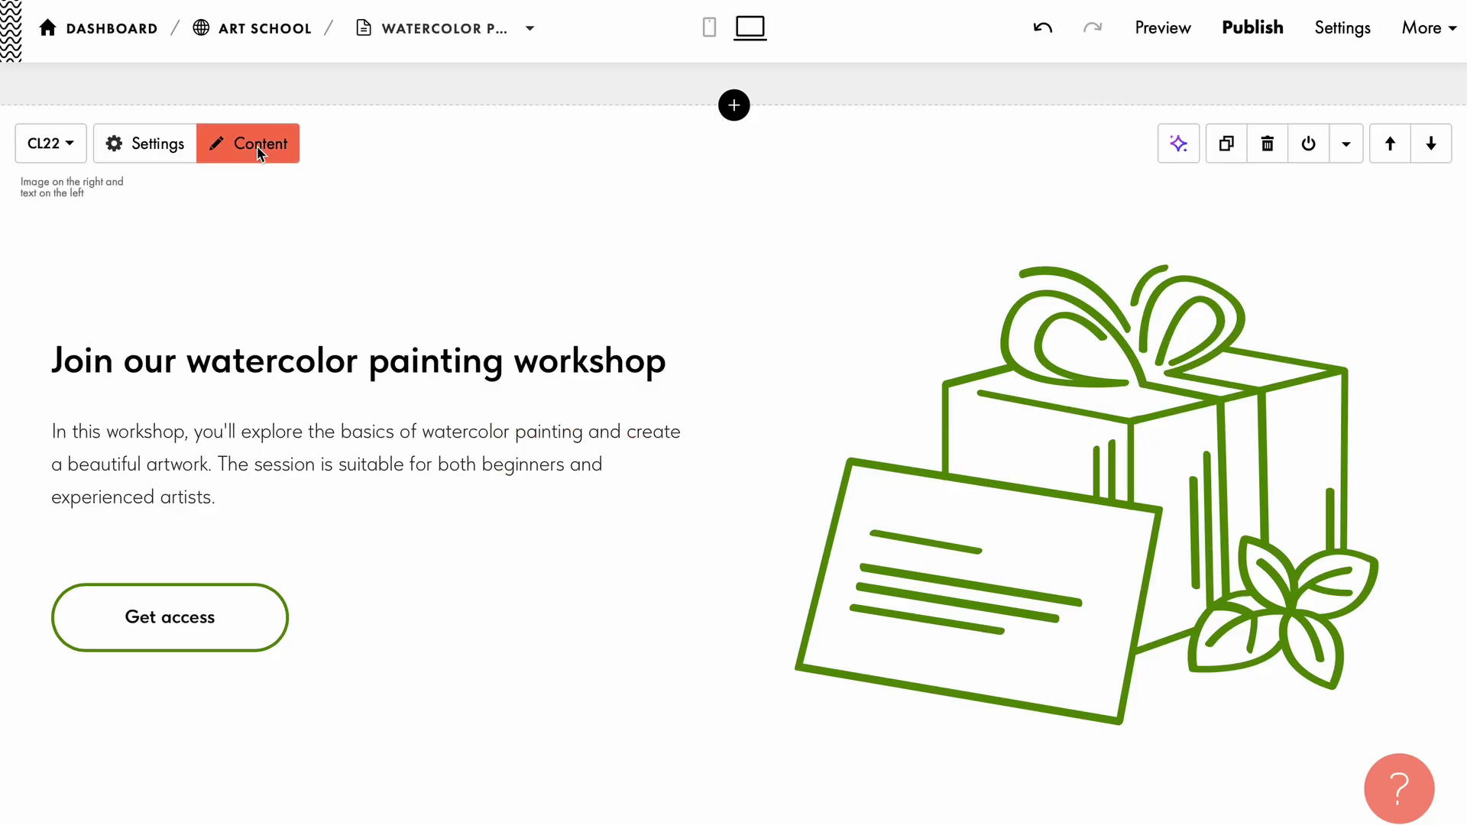
pyautogui.click(257, 145)
pyautogui.scroll(-3, 267, 191)
pyautogui.click(216, 691)
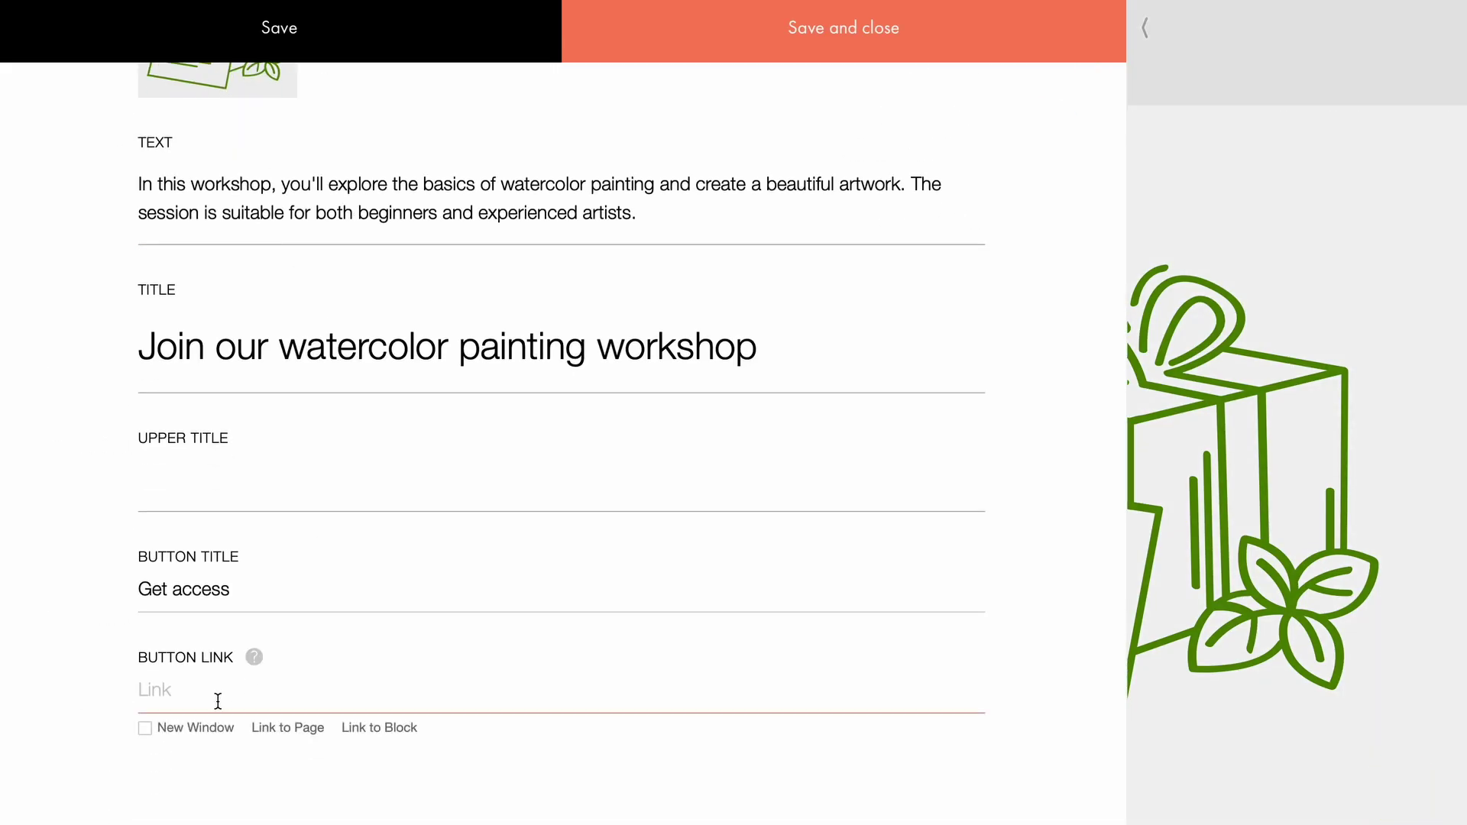
pyautogui.hotkey('ctrl', 'v')
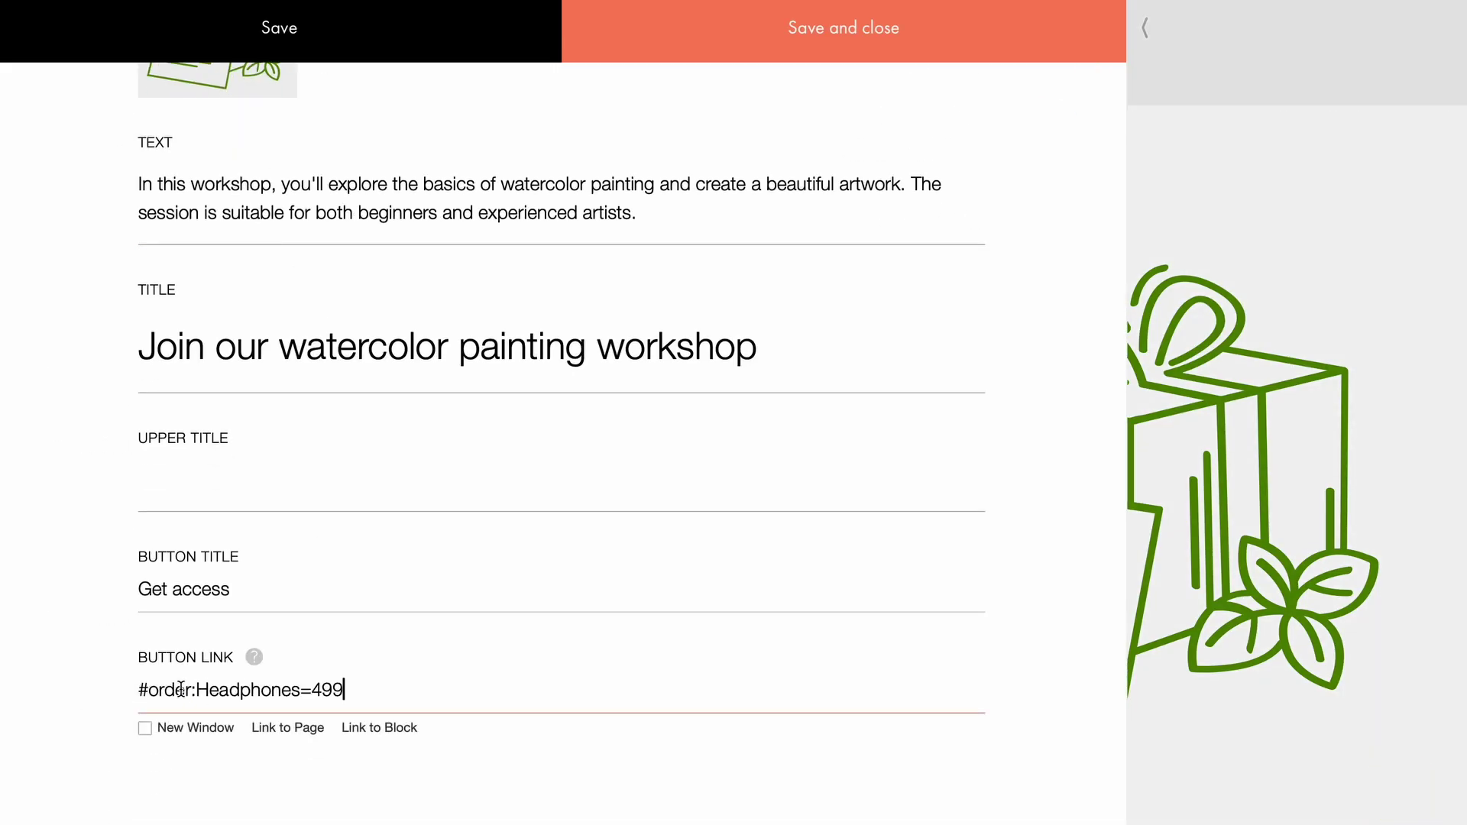
pyautogui.moveTo(197, 690); pyautogui.dragTo(330, 690)
pyautogui.write('Workshop=40')
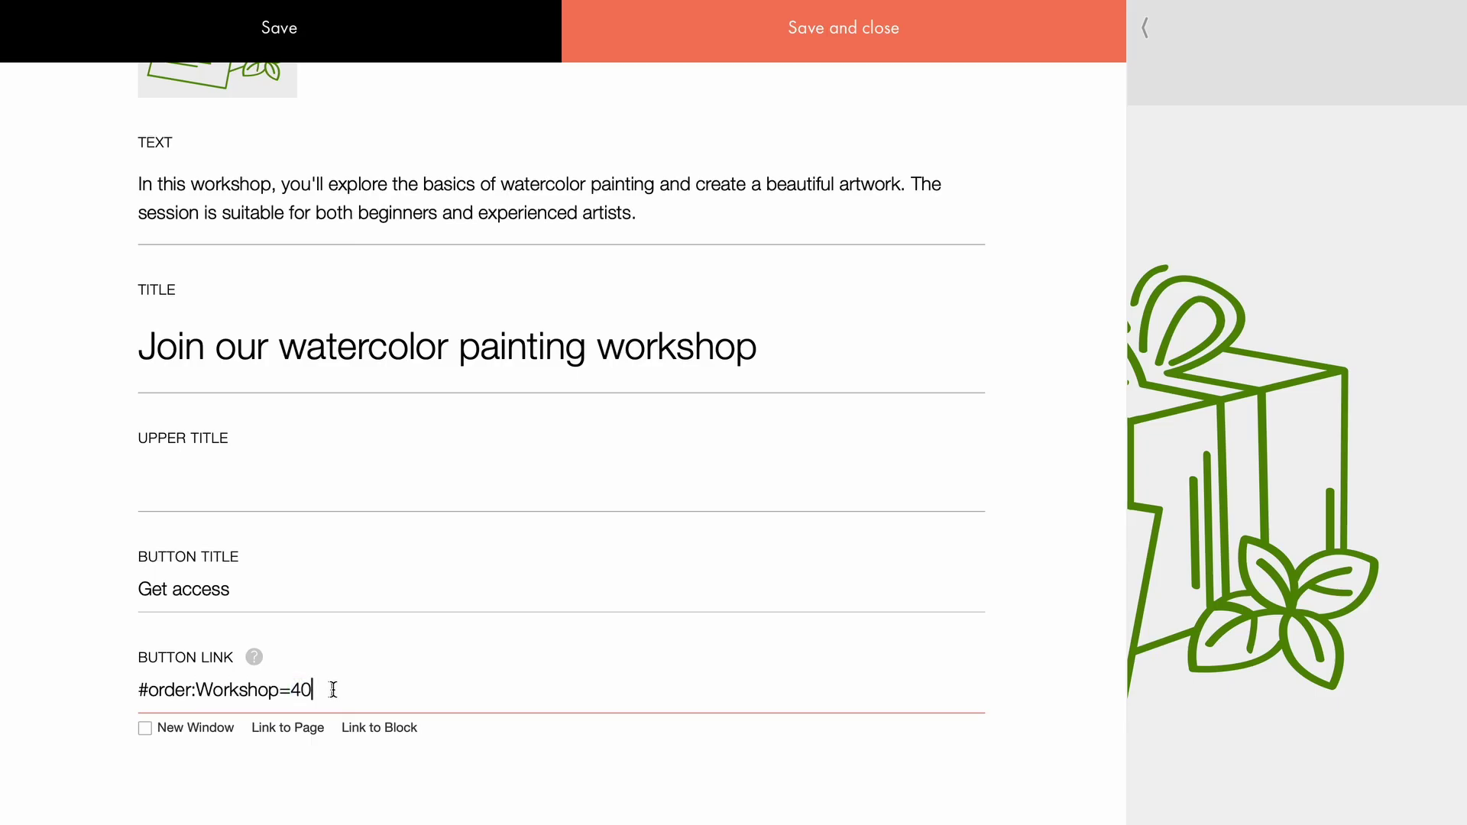
pyautogui.click(817, 35)
pyautogui.click(260, 329)
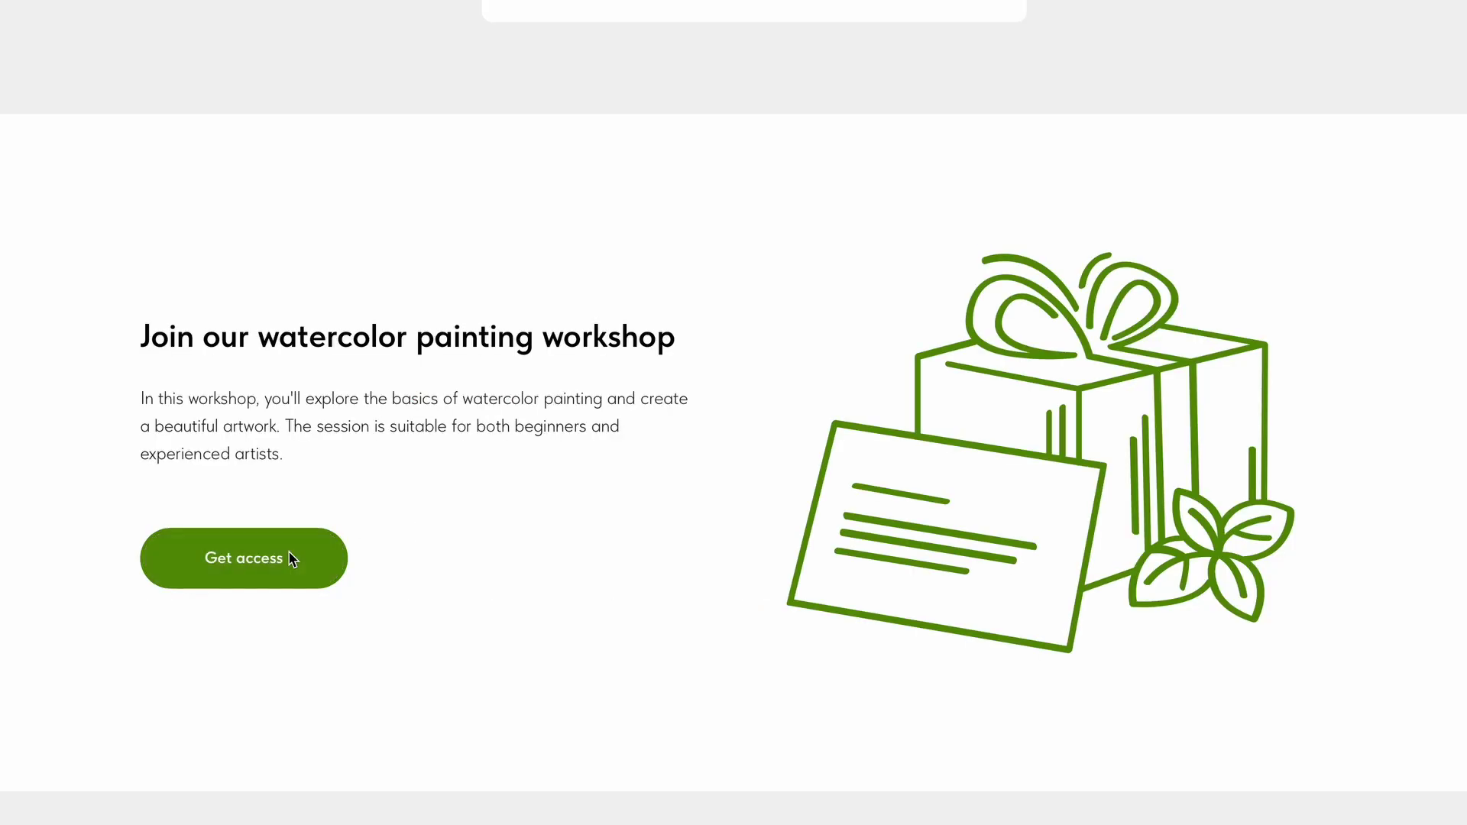
# Check out a test Workshop order with a buyer name and email, then open Painting Workshop from the account.
pyautogui.click(288, 557)
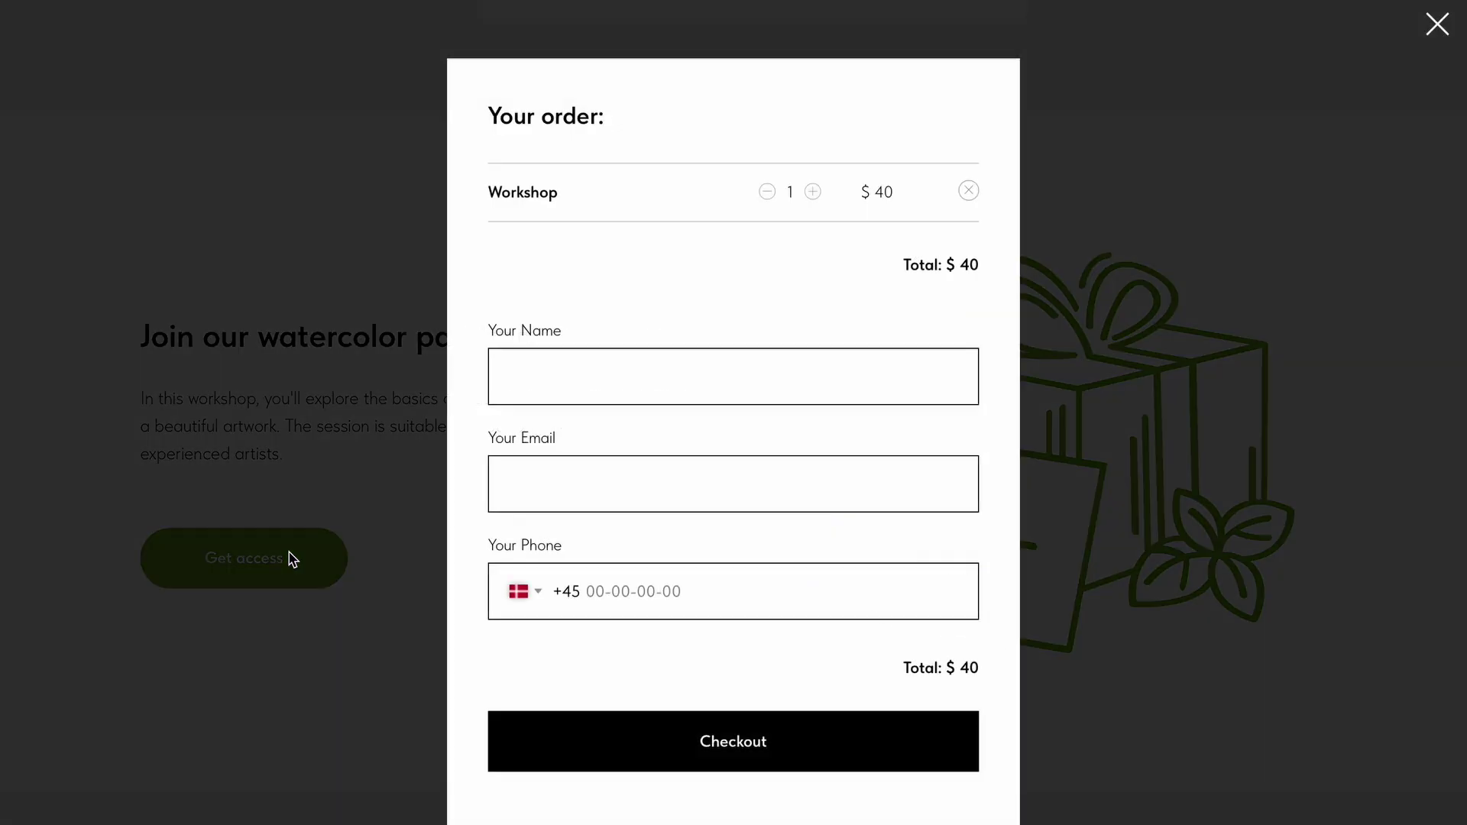
pyautogui.write('Anna')
pyautogui.click(533, 481)
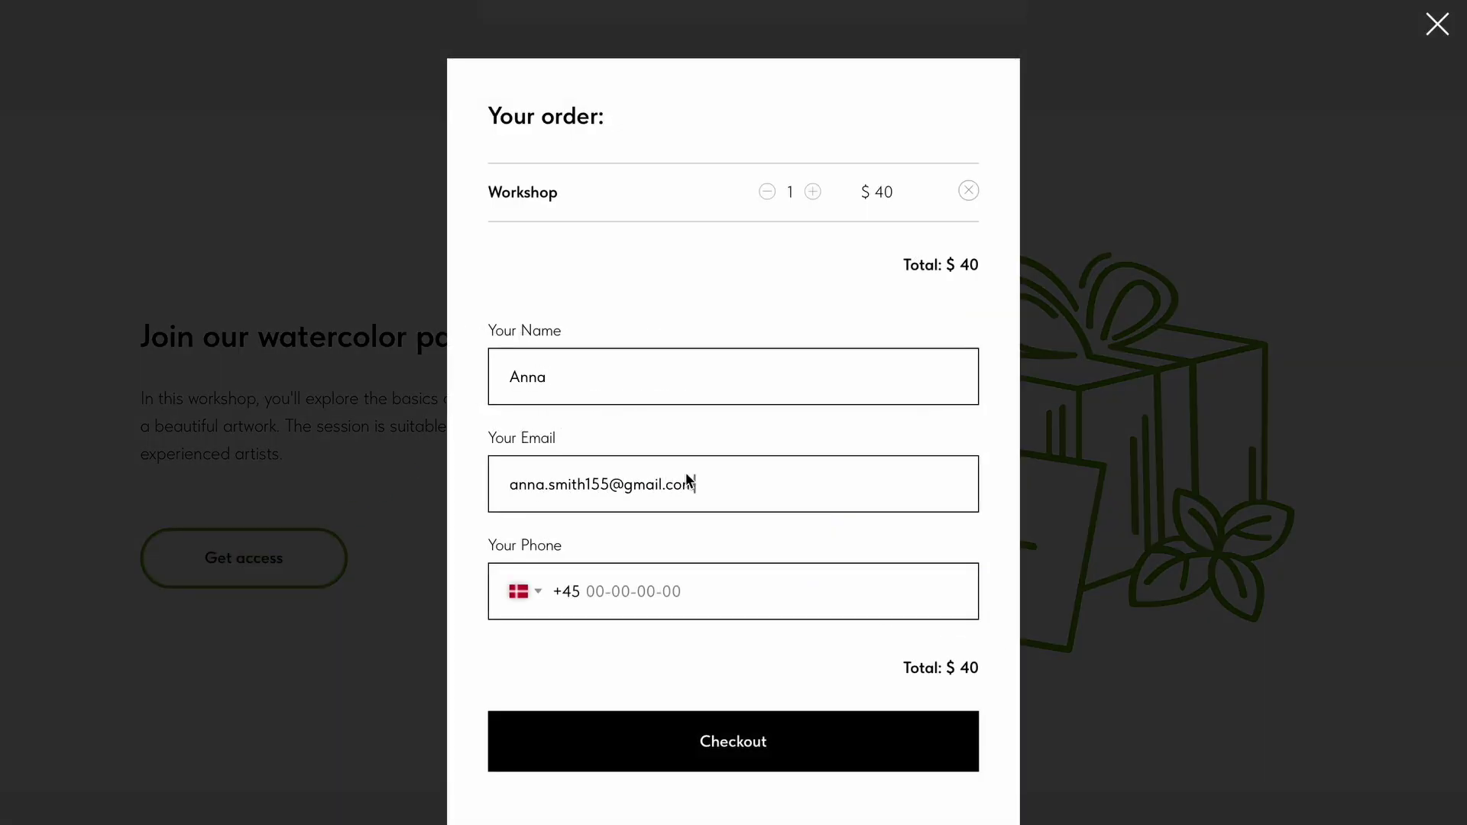
pyautogui.click(780, 726)
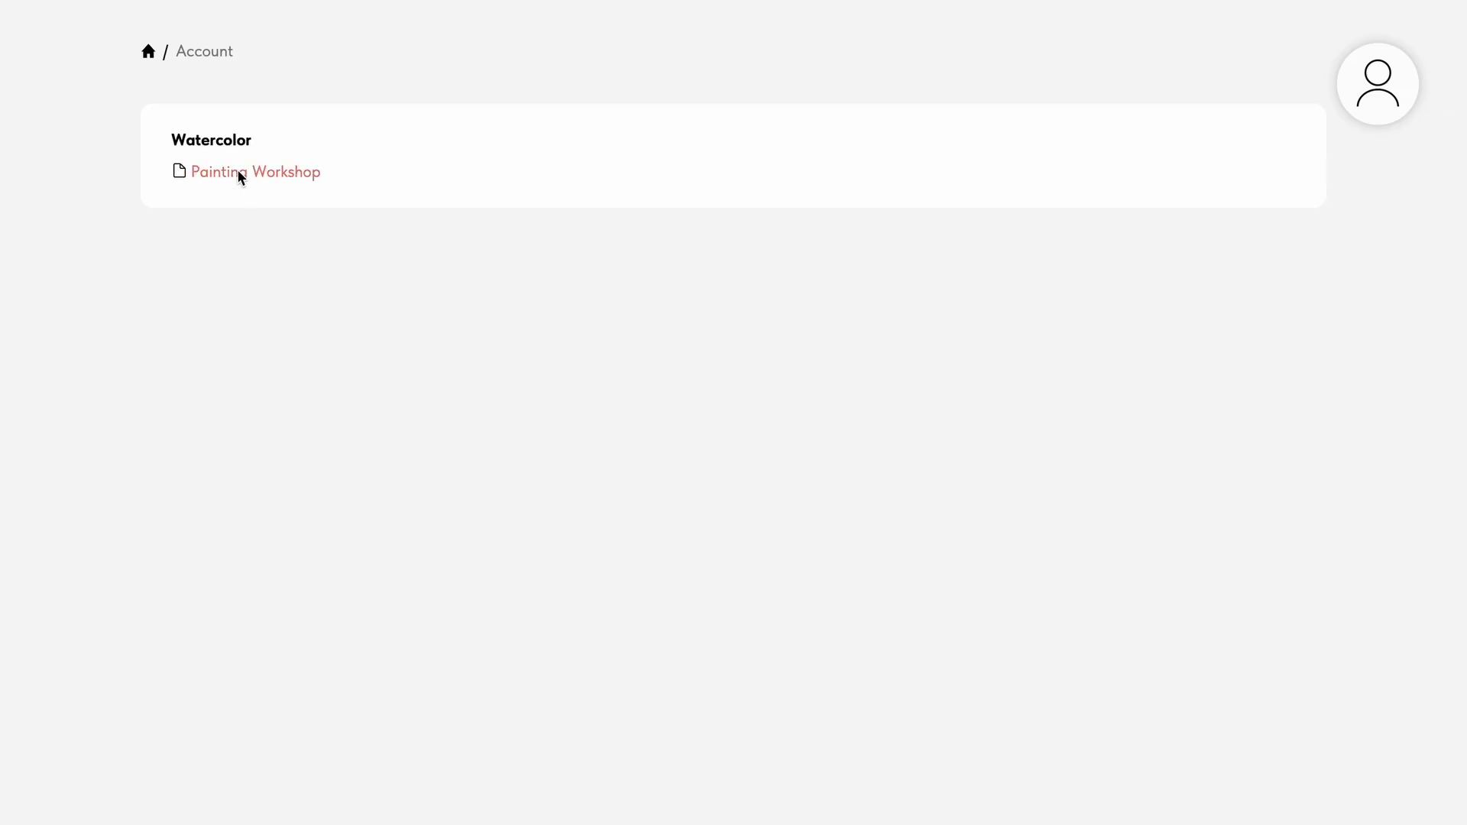
pyautogui.click(240, 174)
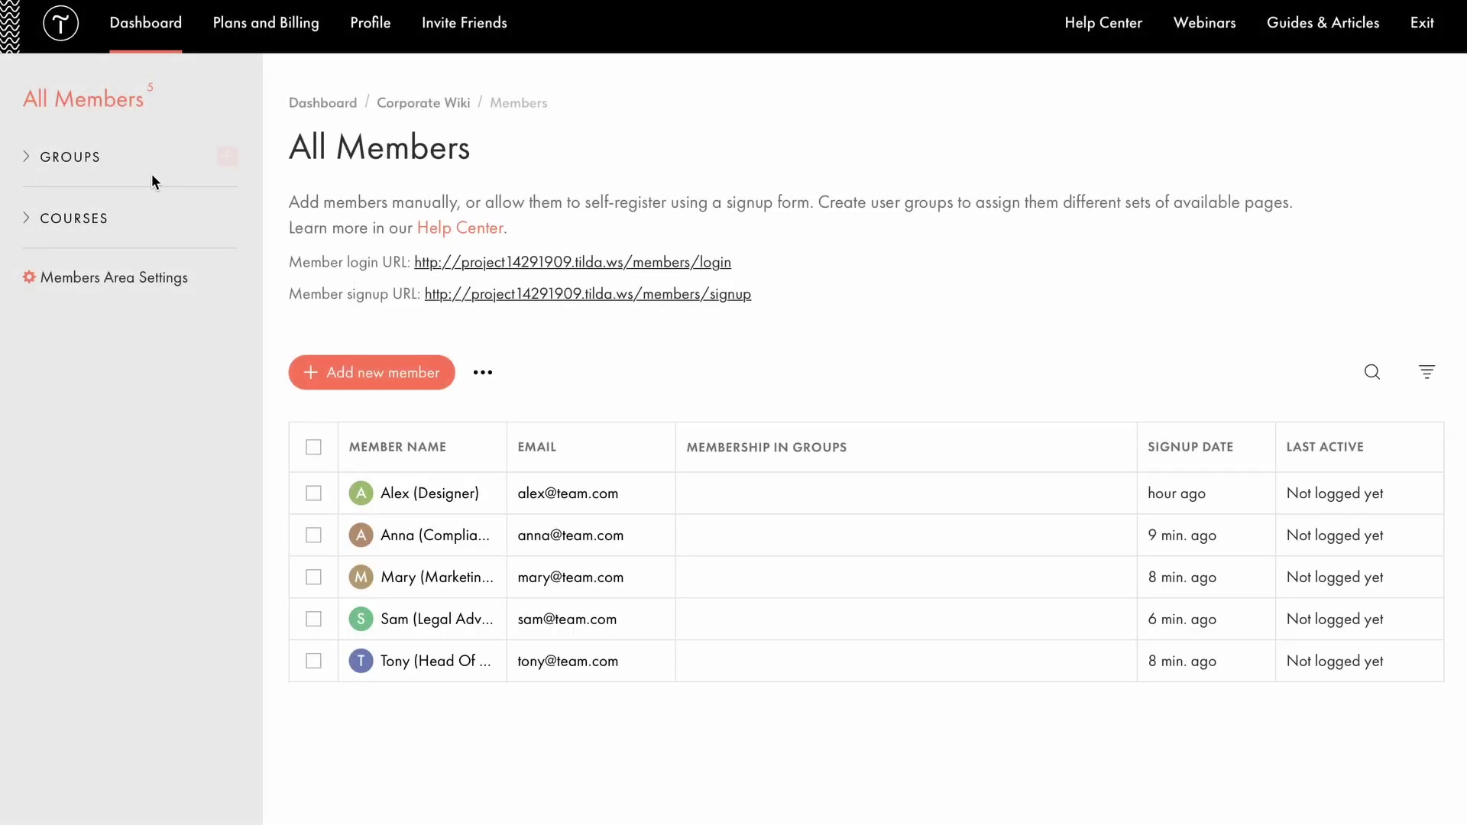
# Expand the member groups section, save the group settings, and scroll down the page.
pyautogui.click(108, 154)
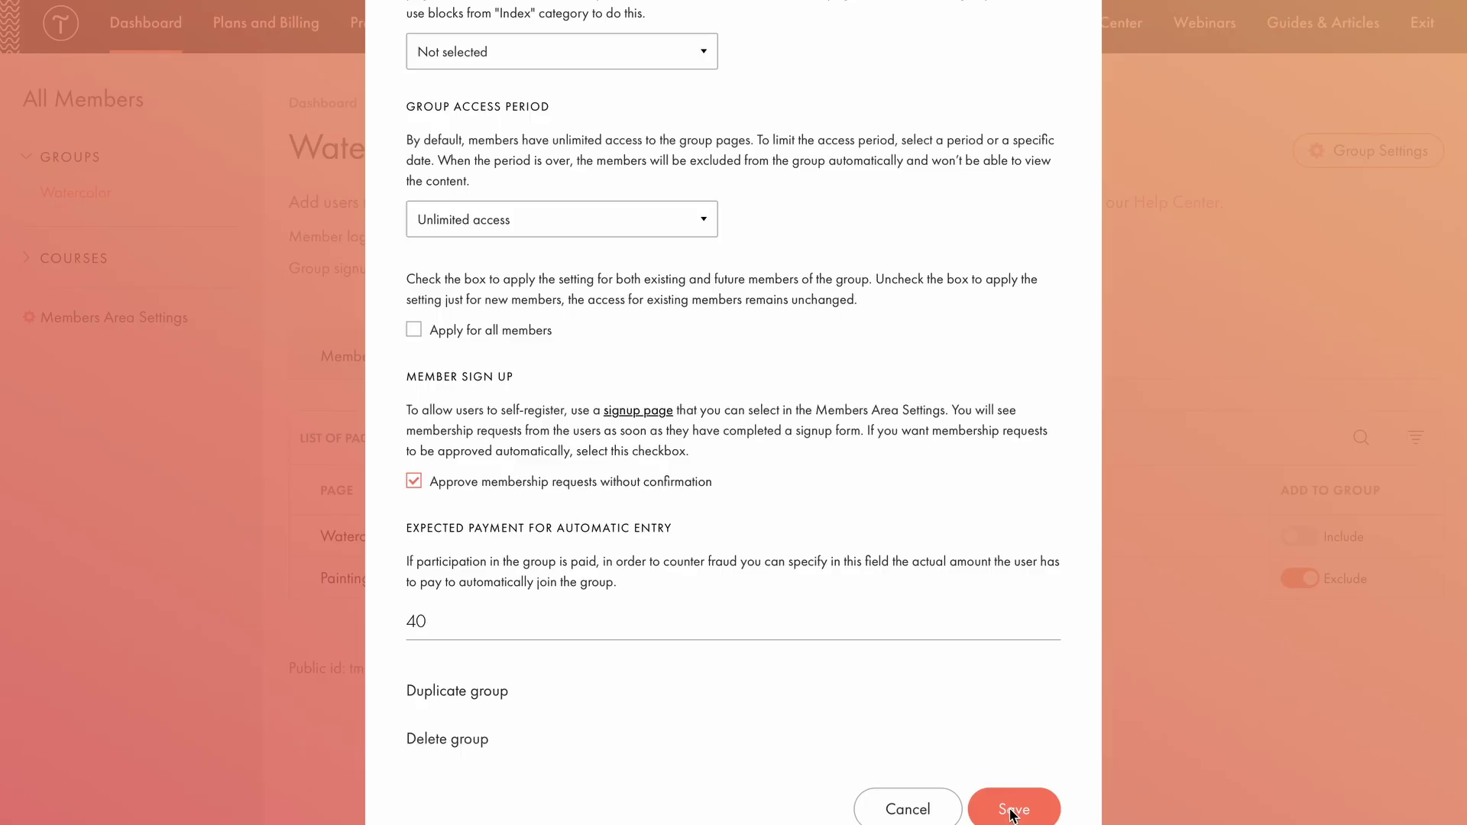
pyautogui.click(1010, 808)
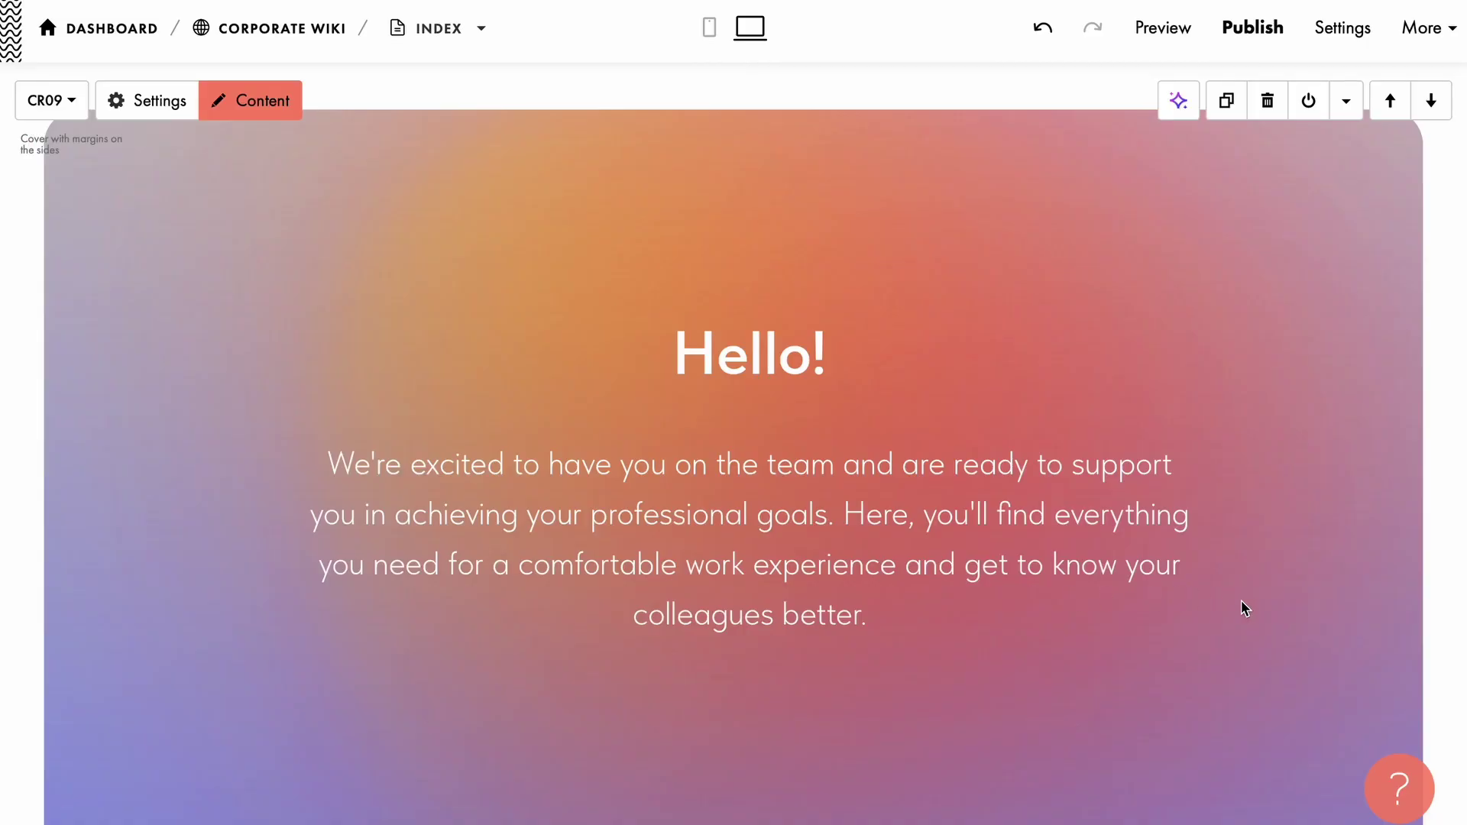
pyautogui.scroll(-4, 1241, 603)
pyautogui.scroll(-5, 1240, 607)
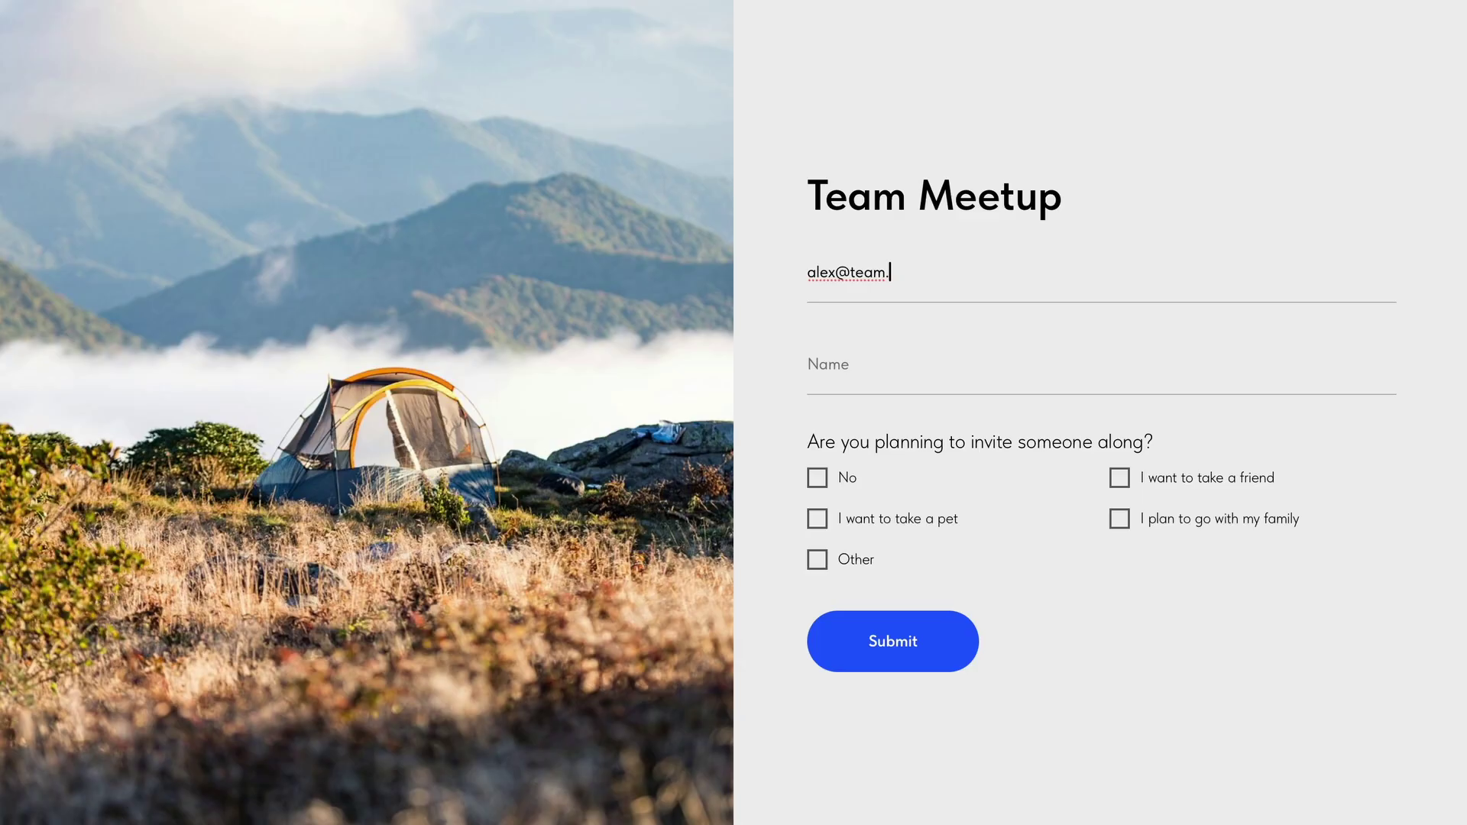
# Enter a test buyer name and open the workshop order form, scrolling to the related membership articles.
pyautogui.write('com')
pyautogui.click(858, 378)
pyautogui.write('Ale')
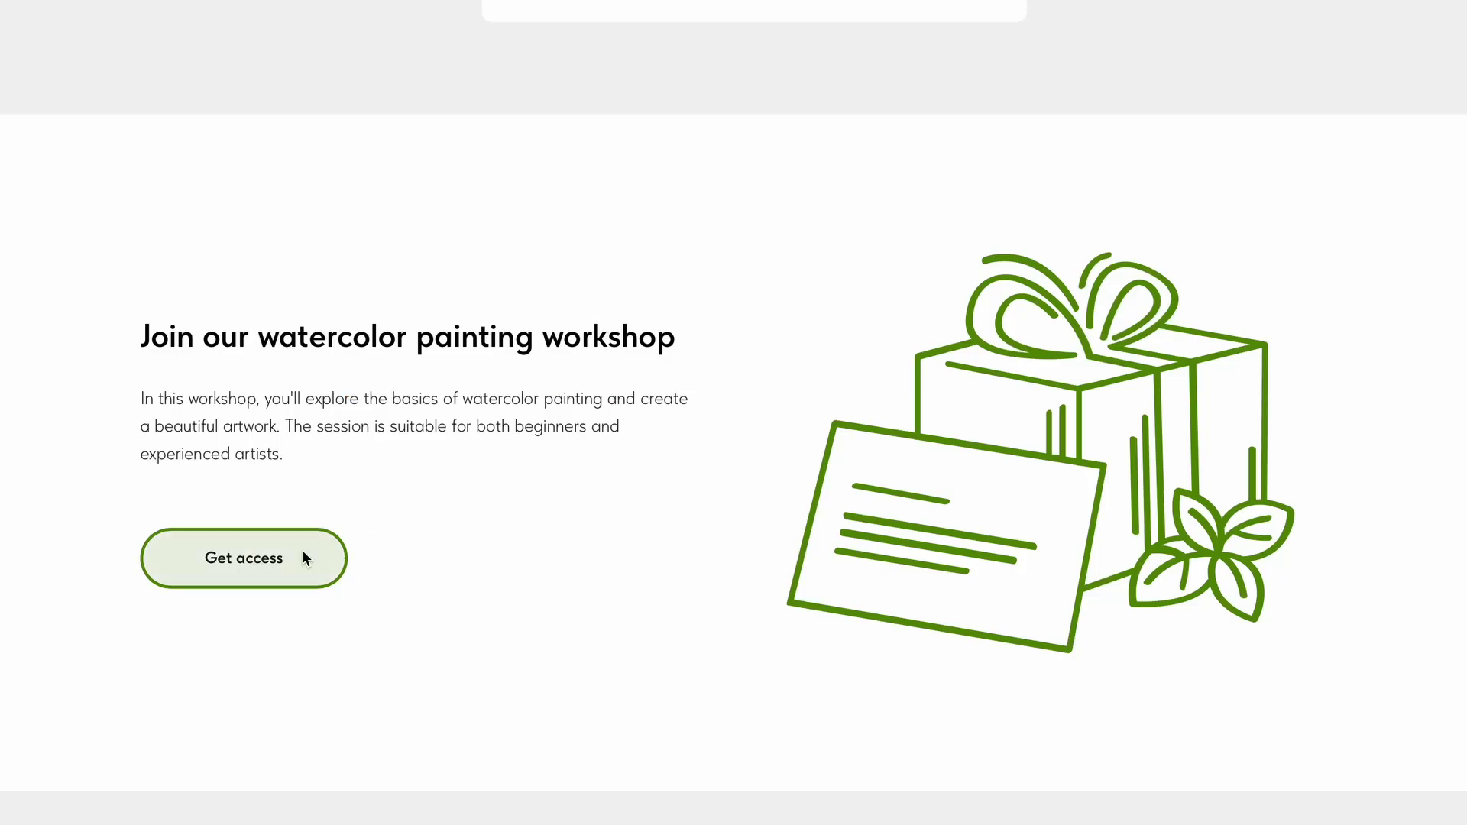
pyautogui.click(306, 550)
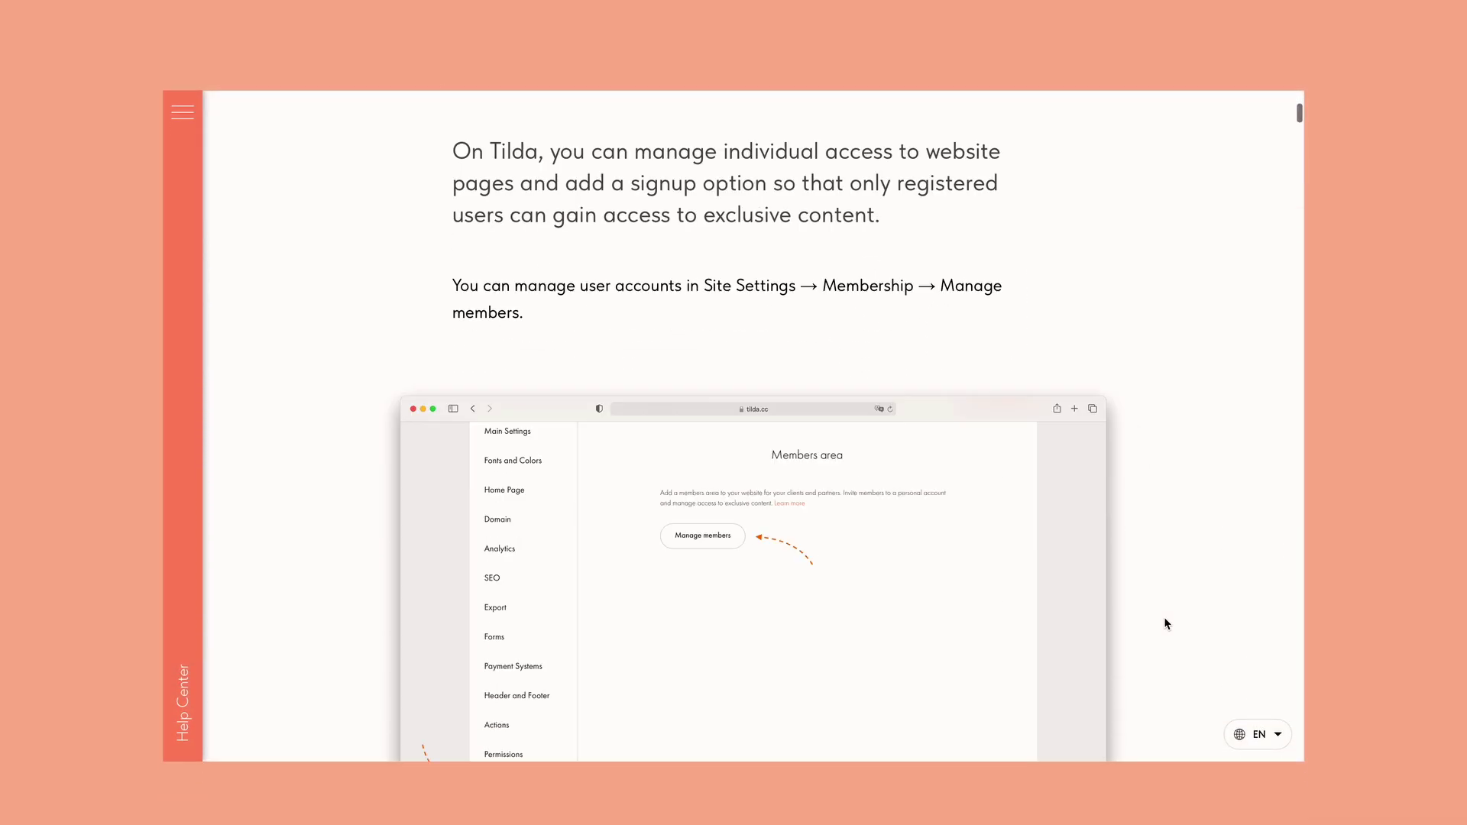
pyautogui.scroll(-7, 1162, 621)
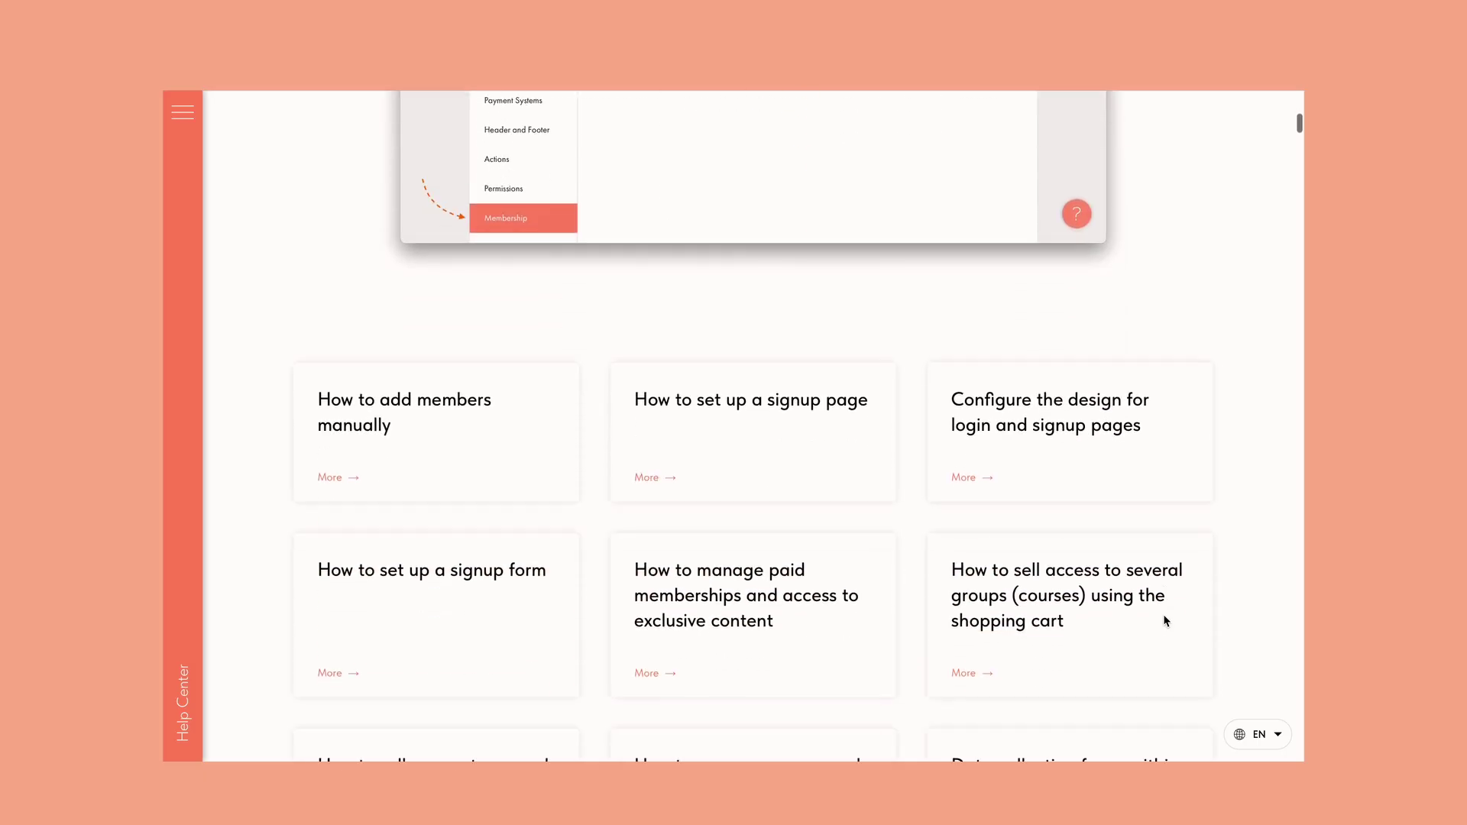